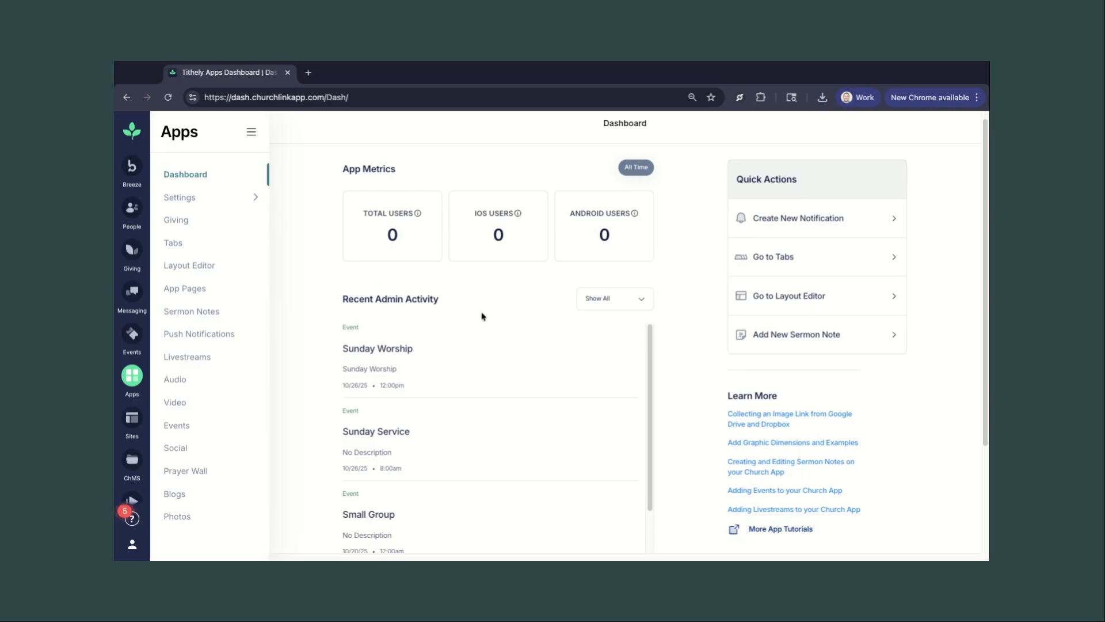
Review the dashboard's Recent Admin Activity list and the content types it can be filtered by.
{"action": "scroll", "coordinate": [462, 345], "scroll_direction": "down", "scroll_amount": 1}
{"action": "scroll", "coordinate": [461, 438], "scroll_direction": "down", "scroll_amount": 1}
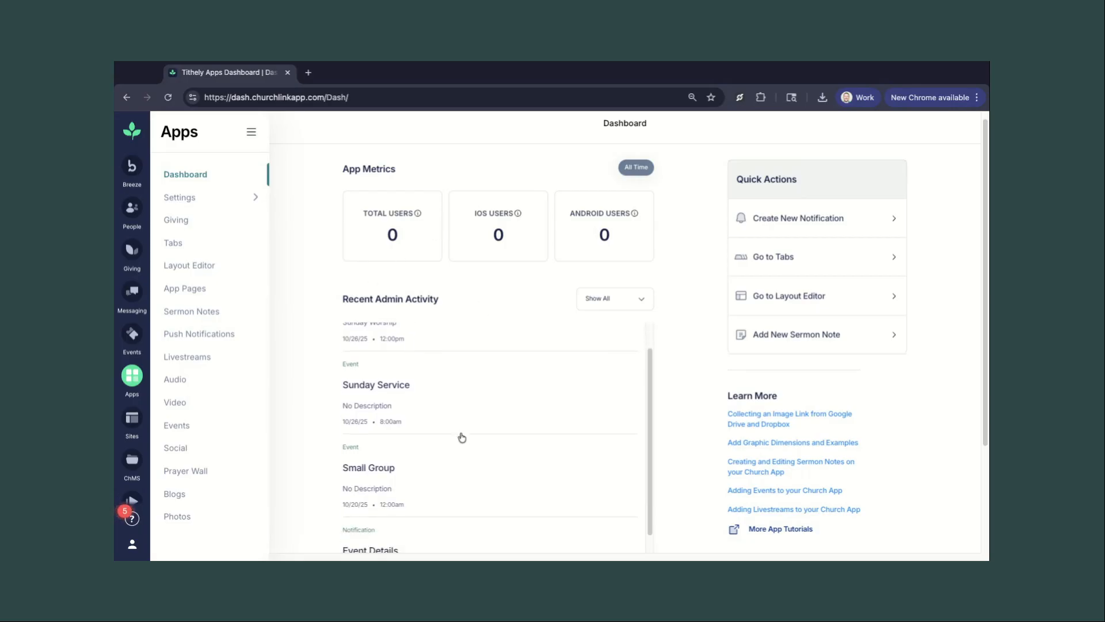
{"action": "scroll", "coordinate": [461, 437], "scroll_direction": "up", "scroll_amount": 2}
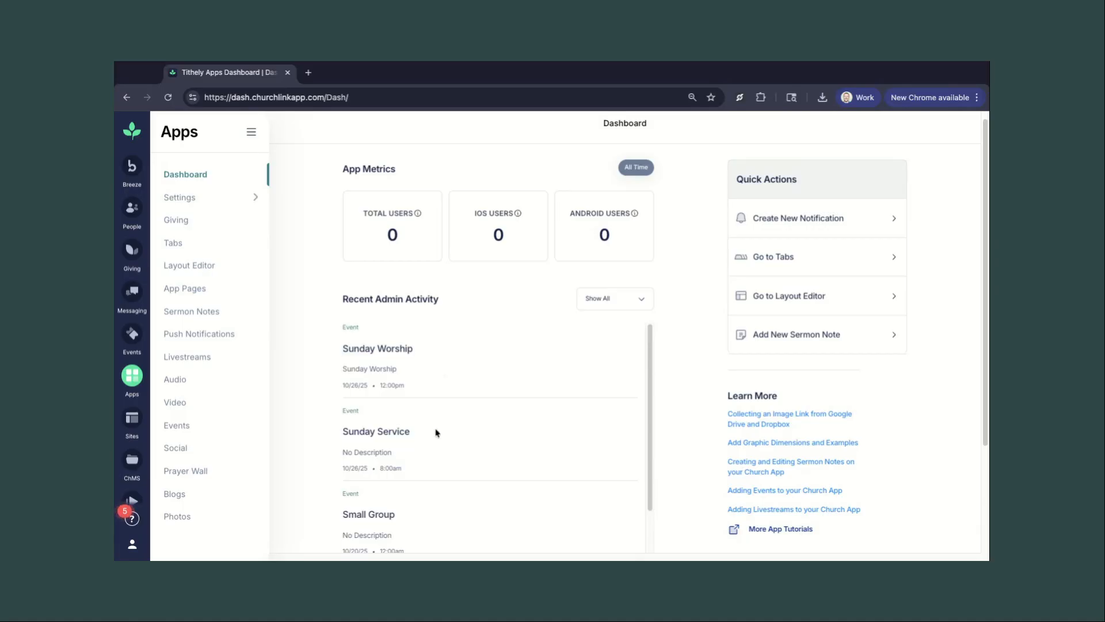
{"action": "scroll", "coordinate": [436, 433], "scroll_direction": "down", "scroll_amount": 5}
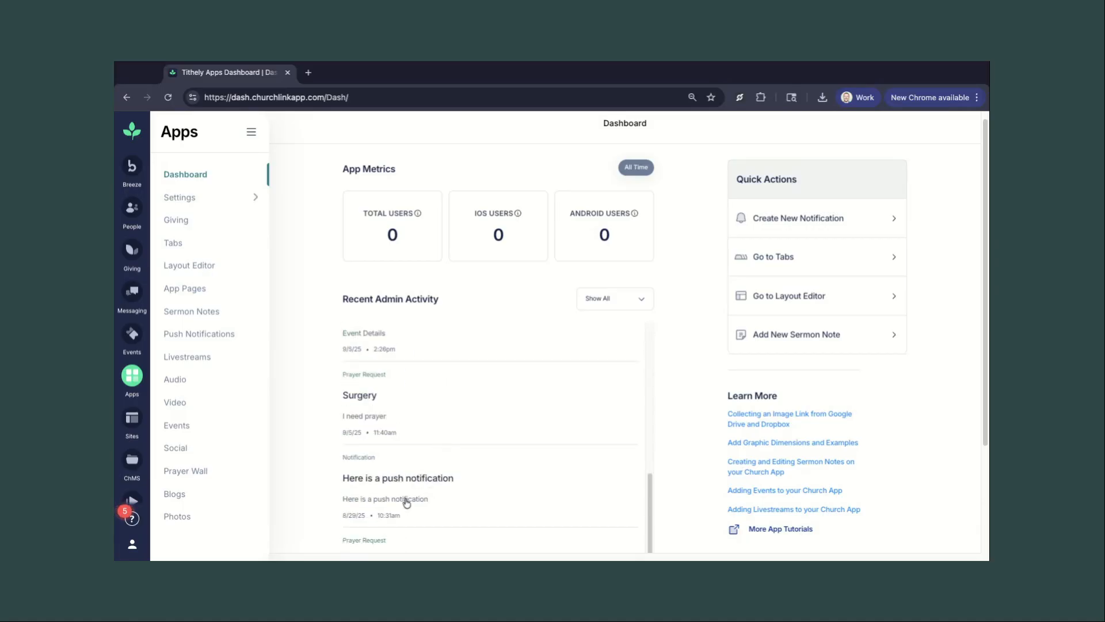
{"action": "scroll", "coordinate": [407, 502], "scroll_direction": "up", "scroll_amount": 5}
{"action": "left_click", "coordinate": [632, 297]}
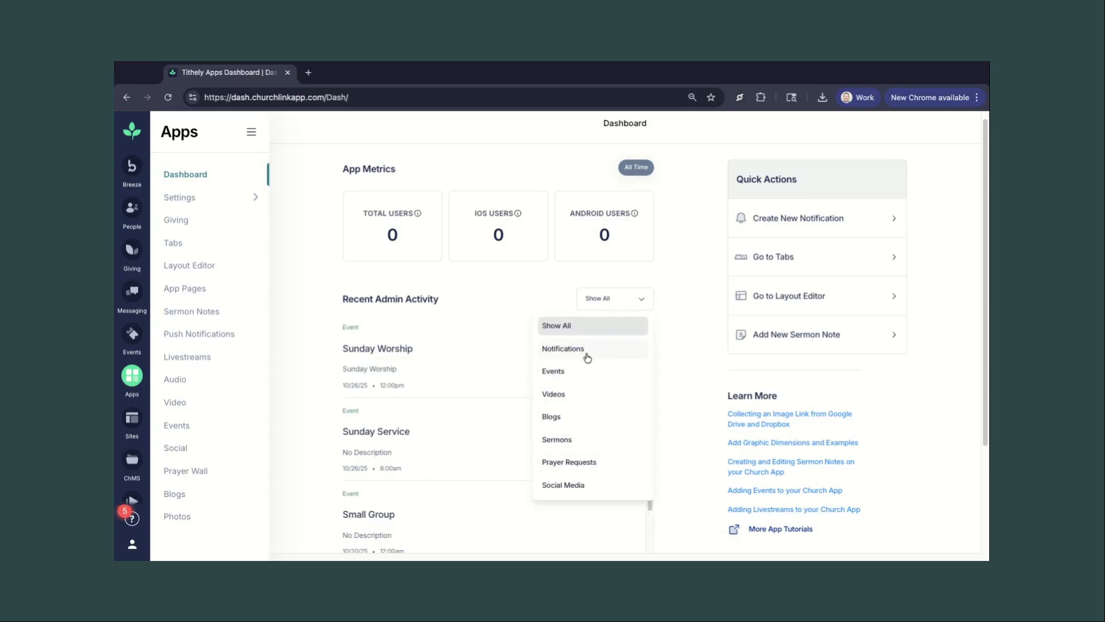
{"action": "left_click", "coordinate": [668, 294]}
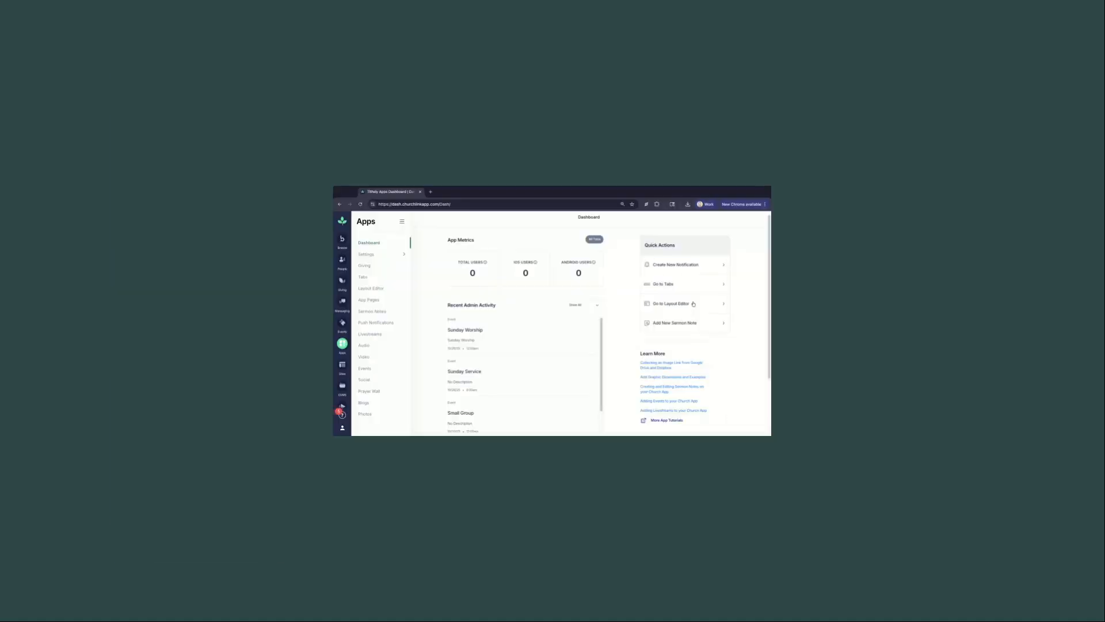
{"action": "scroll", "coordinate": [677, 337], "scroll_direction": "down", "scroll_amount": 2}
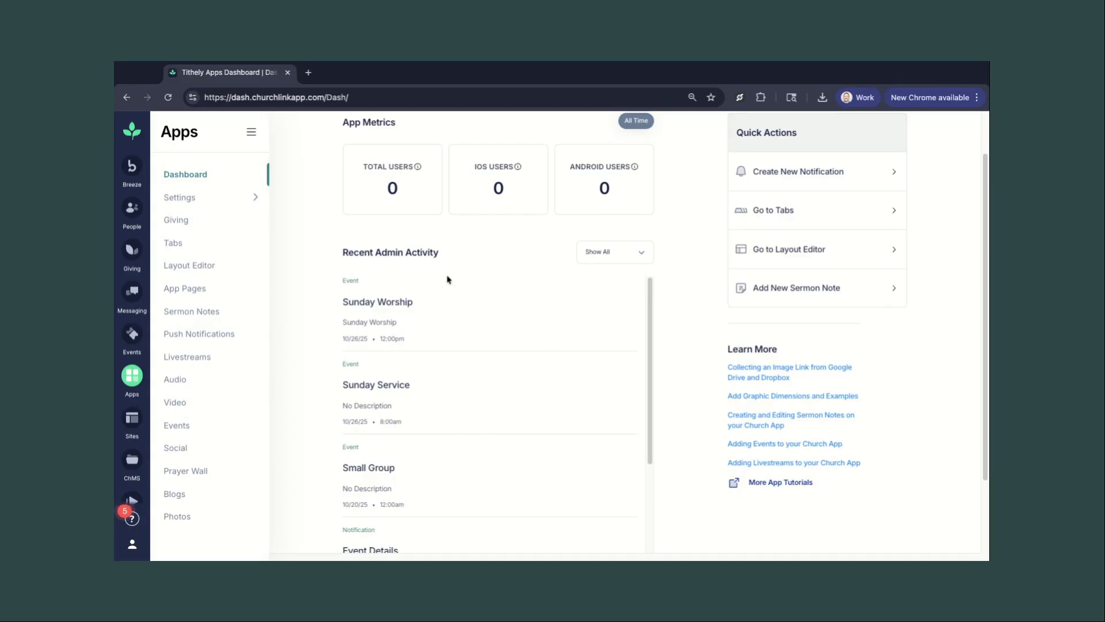
Review the church info's Main and Address settings and the app's giving options.
{"action": "left_click", "coordinate": [206, 199]}
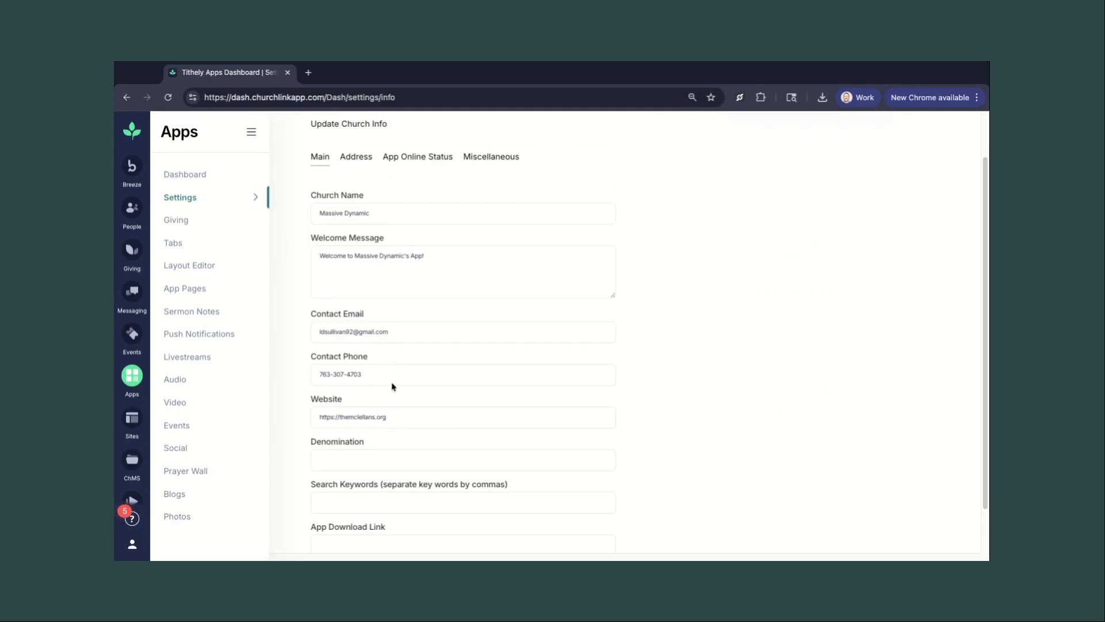
{"action": "left_click", "coordinate": [354, 156]}
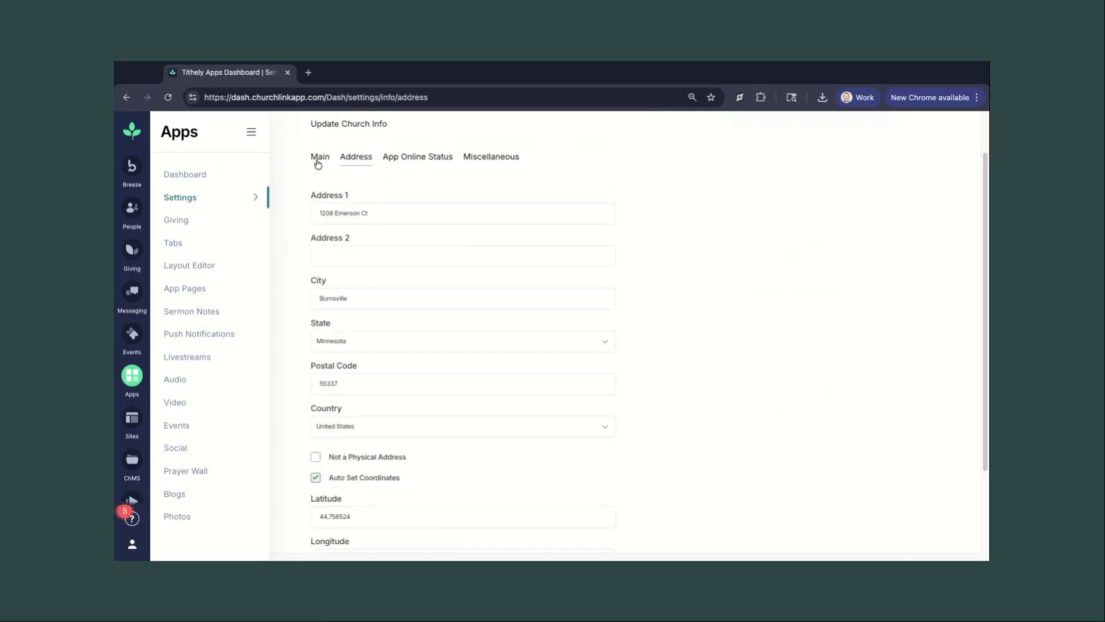
{"action": "left_click", "coordinate": [319, 161]}
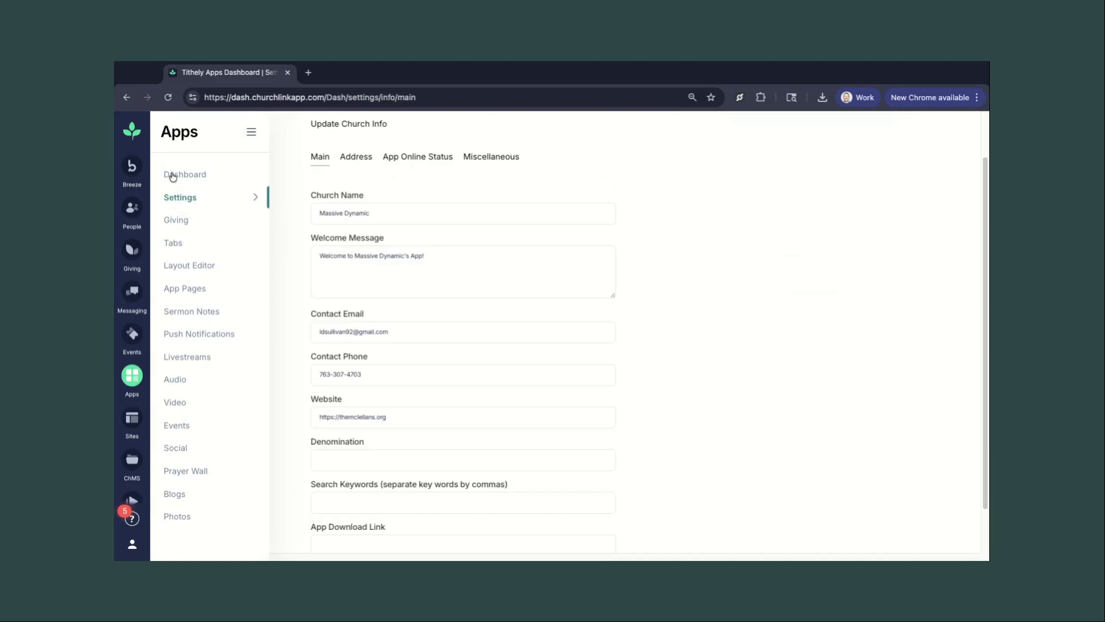
{"action": "left_click", "coordinate": [186, 222]}
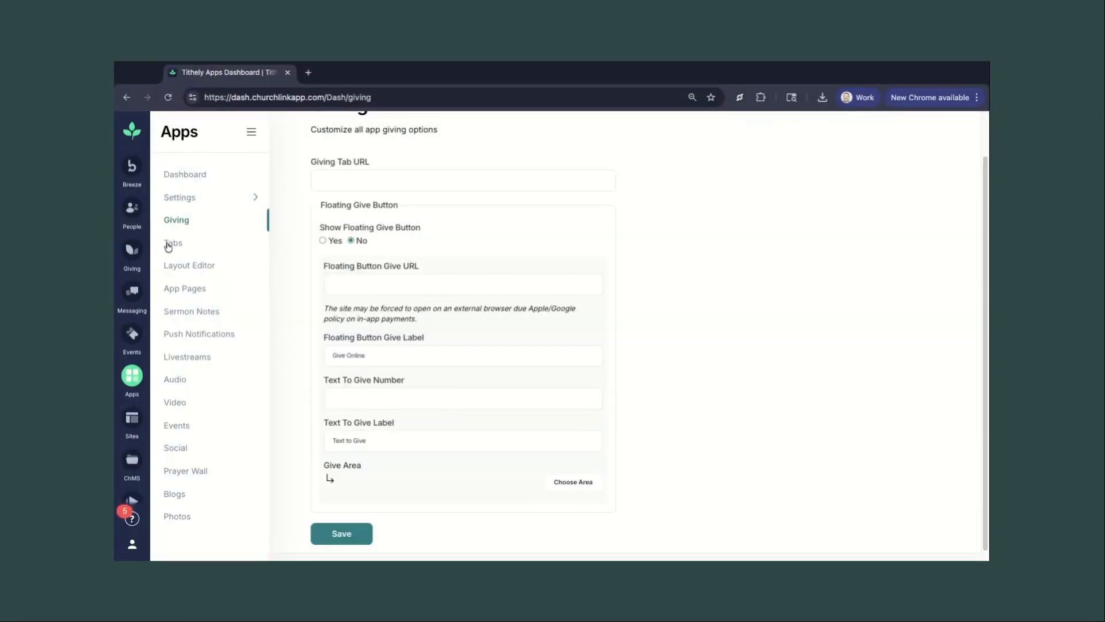
Examine the app's navigation tabs, comparing the entries under Main Tabs with those under More Tabs.
{"action": "left_click", "coordinate": [168, 243]}
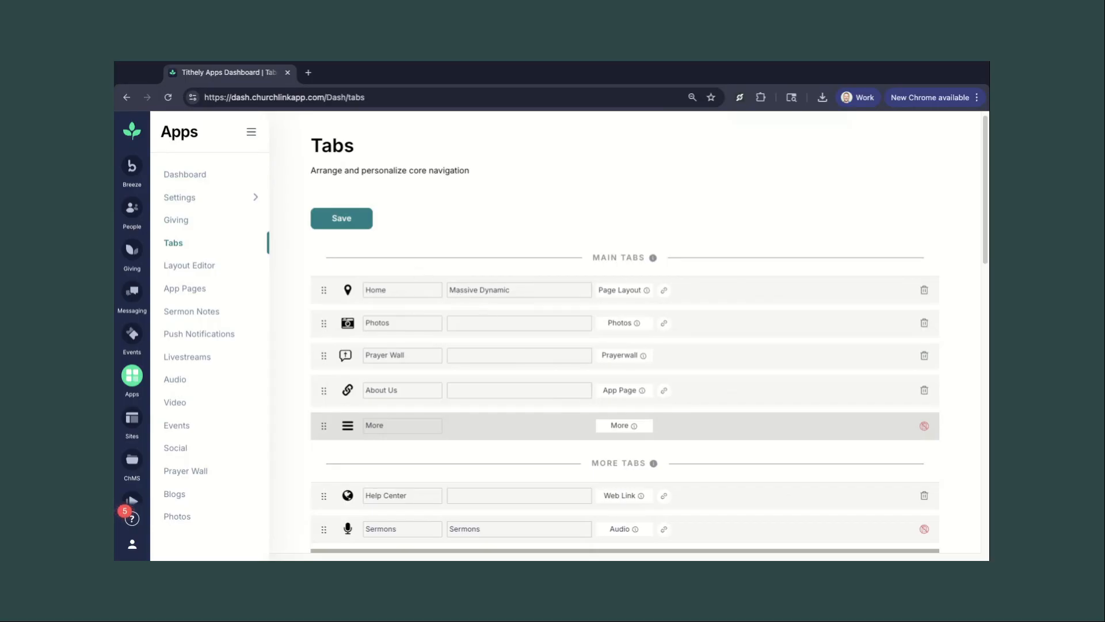
{"action": "left_click_drag", "start_coordinate": [608, 257], "coordinate": [592, 255]}
{"action": "triple_click", "coordinate": [593, 255]}
{"action": "scroll", "coordinate": [559, 427], "scroll_direction": "down", "scroll_amount": 1}
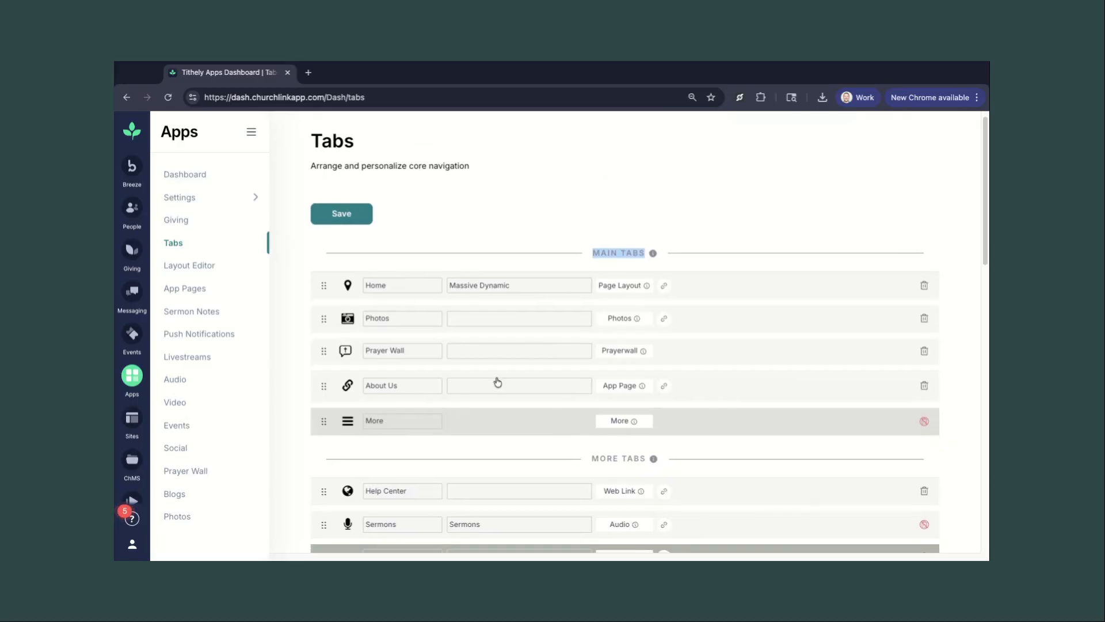
{"action": "scroll", "coordinate": [497, 385], "scroll_direction": "down", "scroll_amount": 2}
{"action": "scroll", "coordinate": [500, 388], "scroll_direction": "down", "scroll_amount": 3}
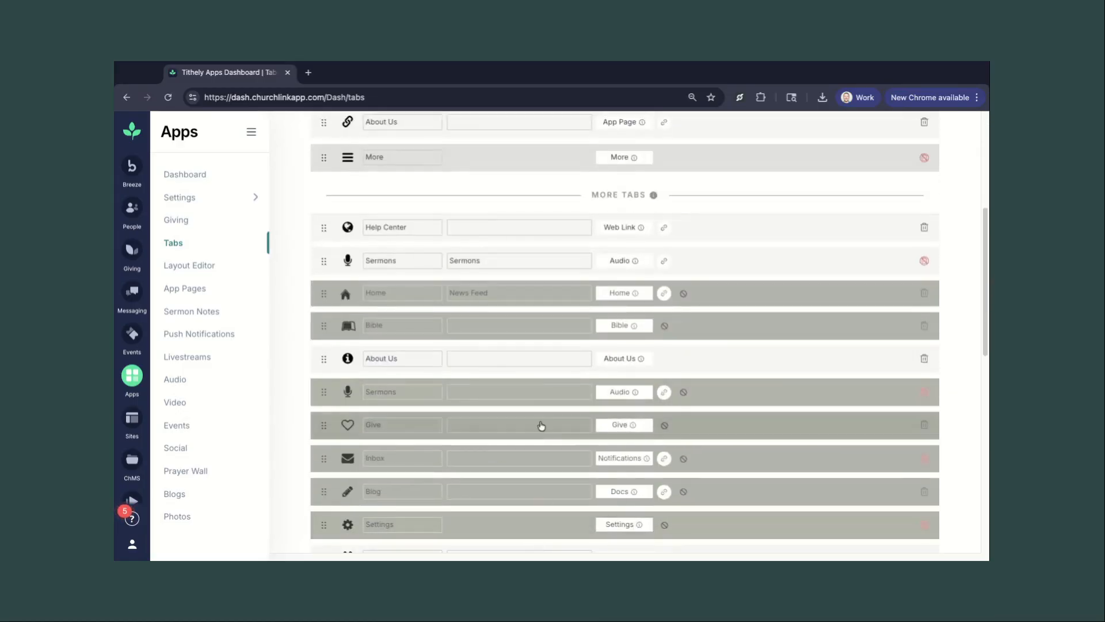
{"action": "scroll", "coordinate": [530, 437], "scroll_direction": "up", "scroll_amount": 5}
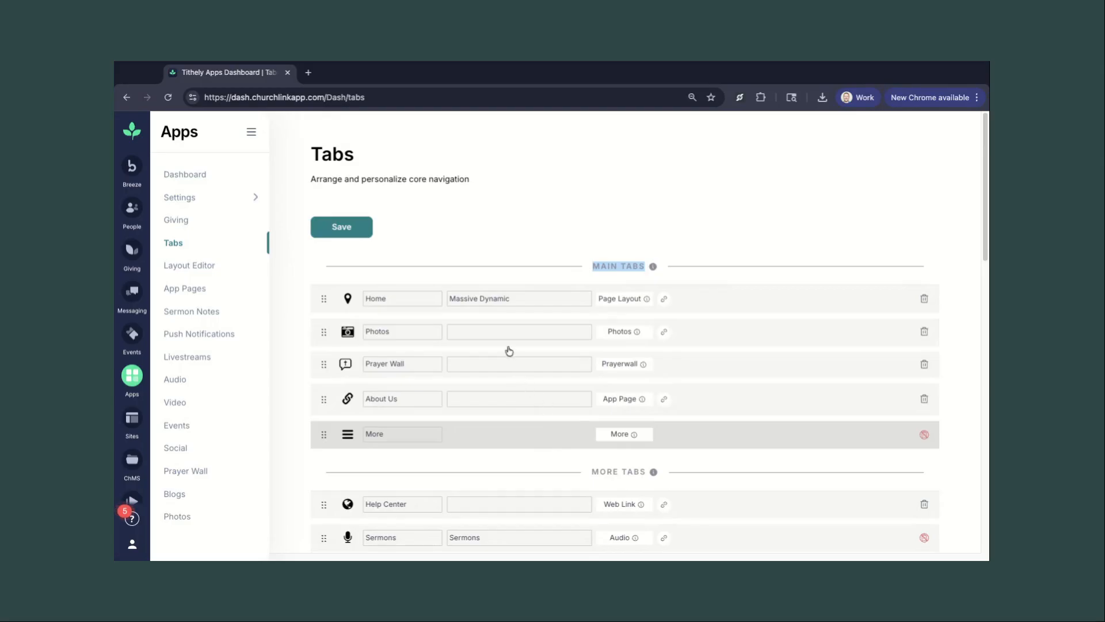
{"action": "scroll", "coordinate": [508, 441], "scroll_direction": "down", "scroll_amount": 2}
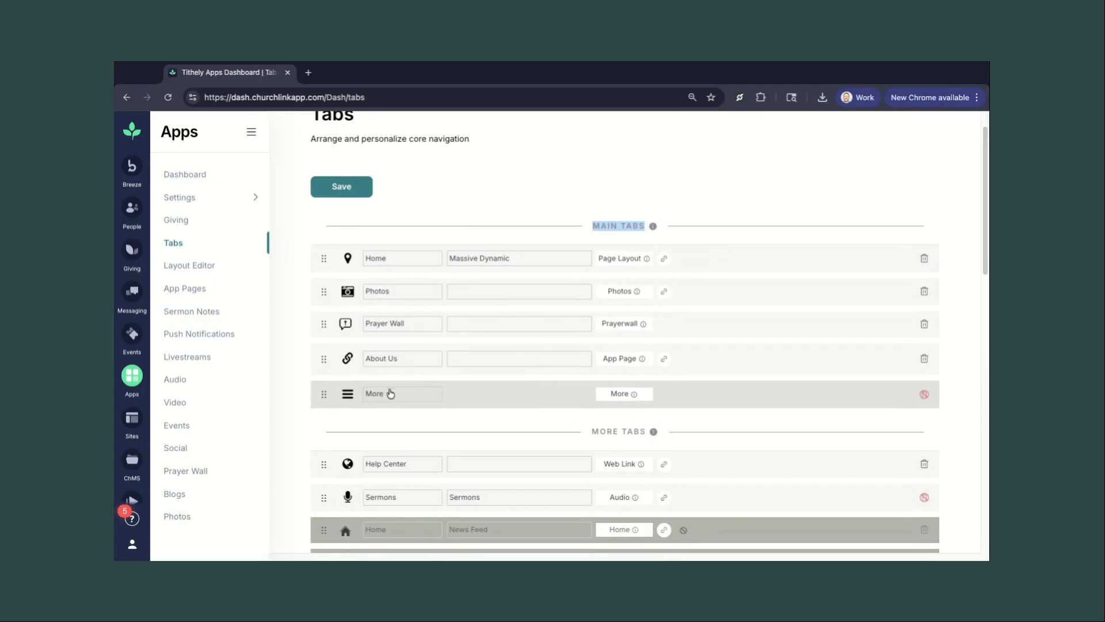
{"action": "scroll", "coordinate": [389, 392], "scroll_direction": "down", "scroll_amount": 4}
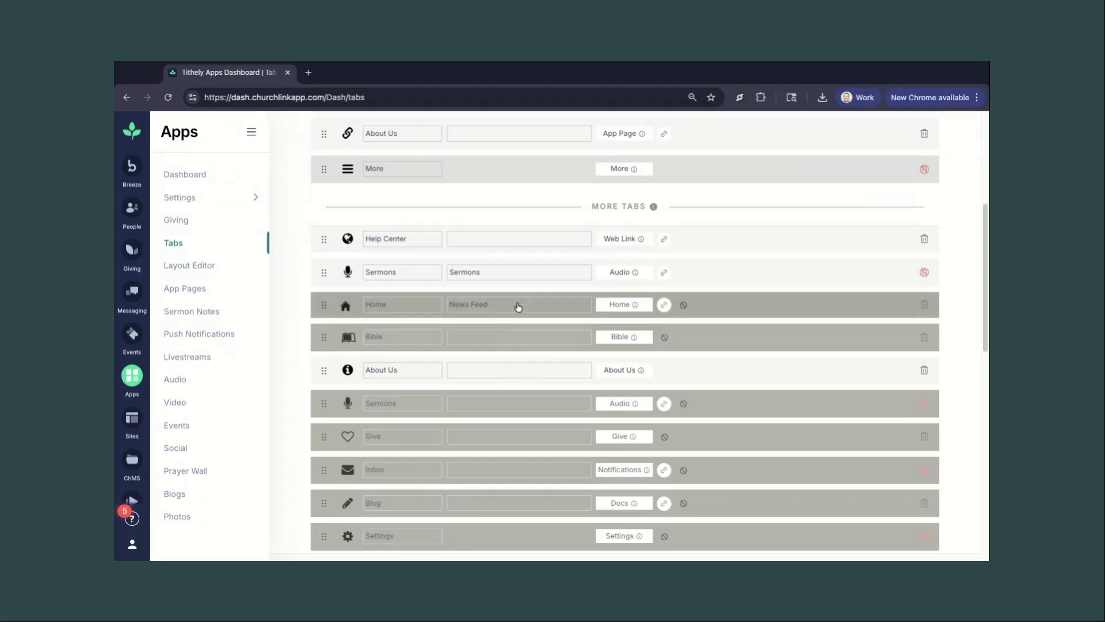
Move the Photos tab below Prayer Wall in the Main Tabs.
{"action": "scroll", "coordinate": [509, 304], "scroll_direction": "up", "scroll_amount": 5}
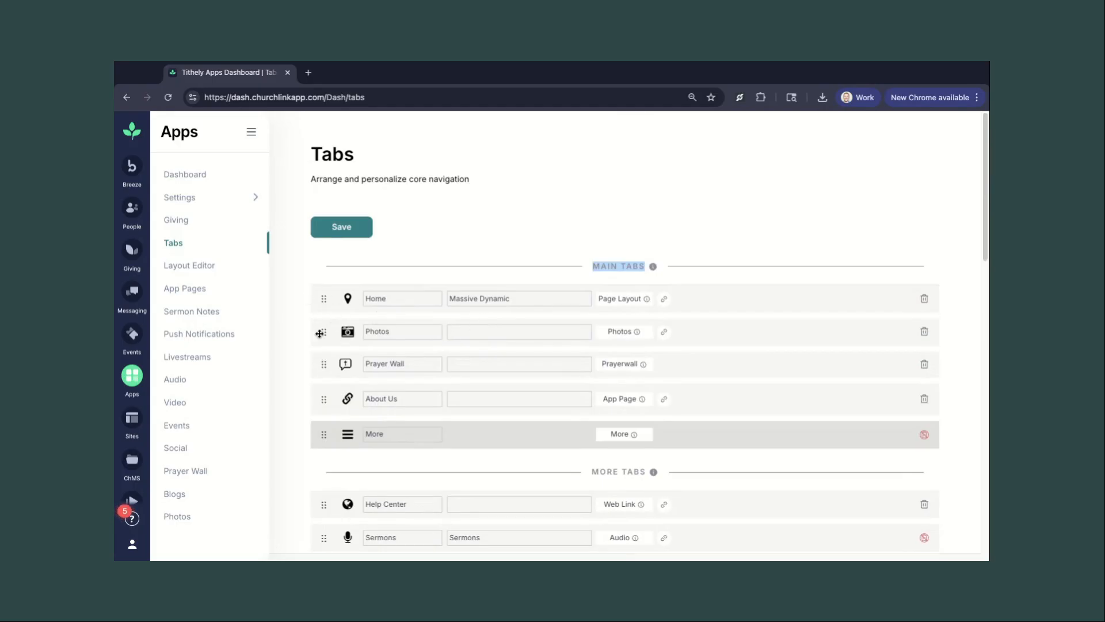
{"action": "left_click_drag", "start_coordinate": [325, 331], "coordinate": [324, 364]}
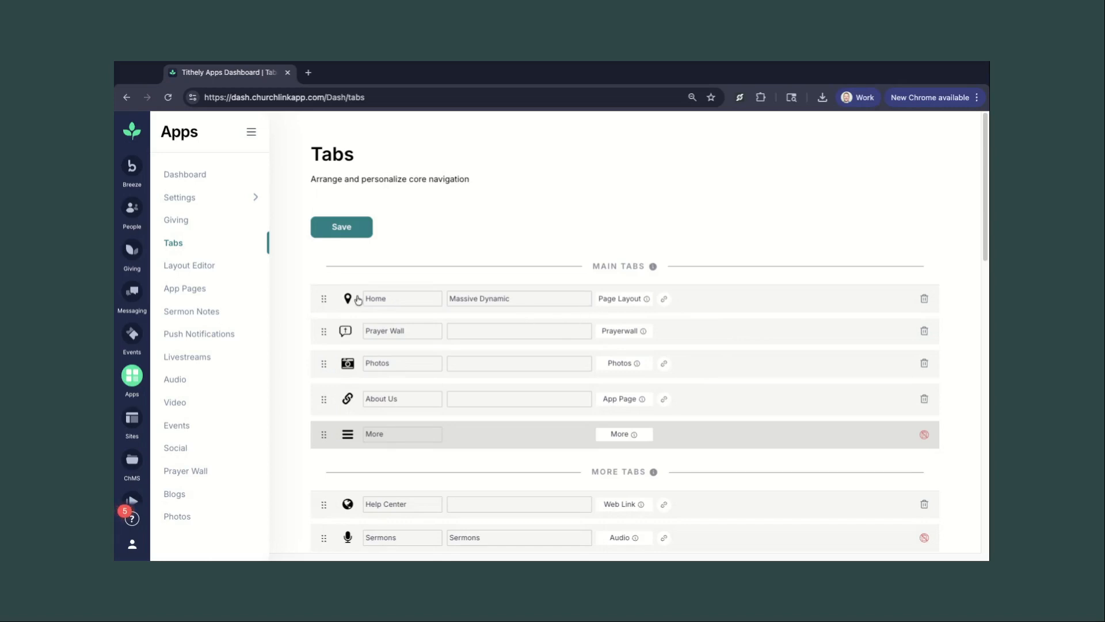
Examine the Home tab's edit options and its area icon library, and close them without making changes.
{"action": "left_click", "coordinate": [701, 306]}
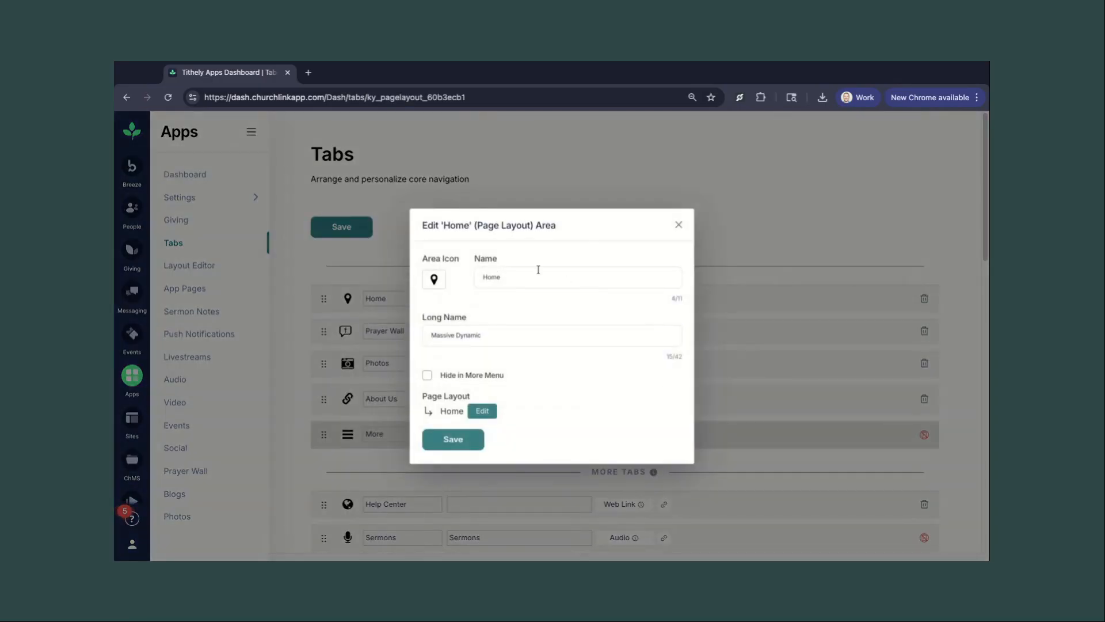
{"action": "left_click", "coordinate": [443, 282]}
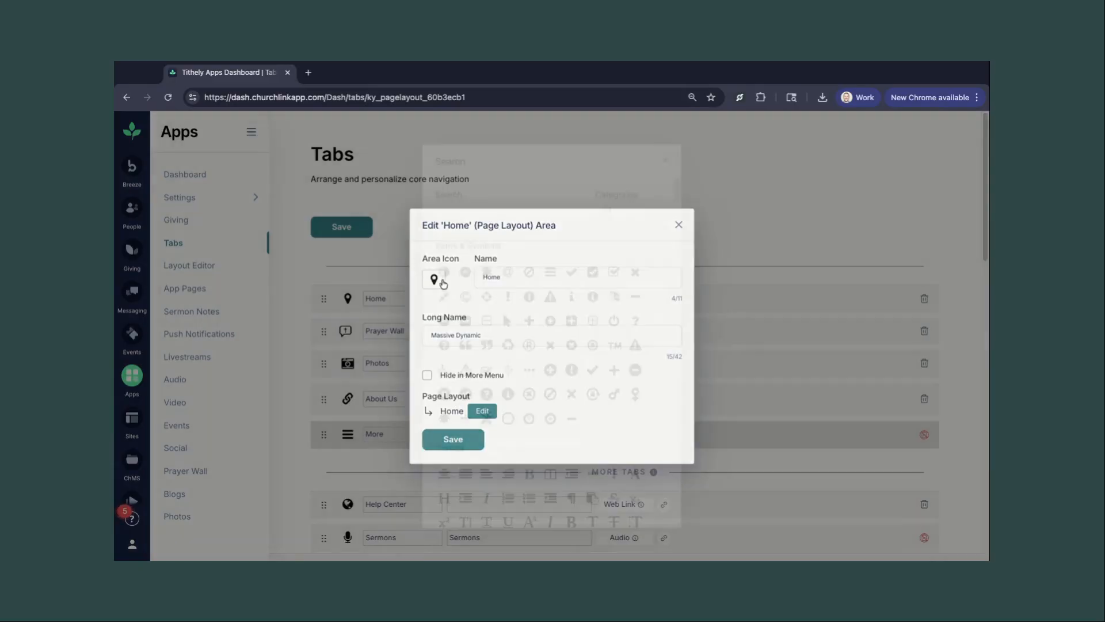
{"action": "scroll", "coordinate": [534, 325], "scroll_direction": "down", "scroll_amount": 15}
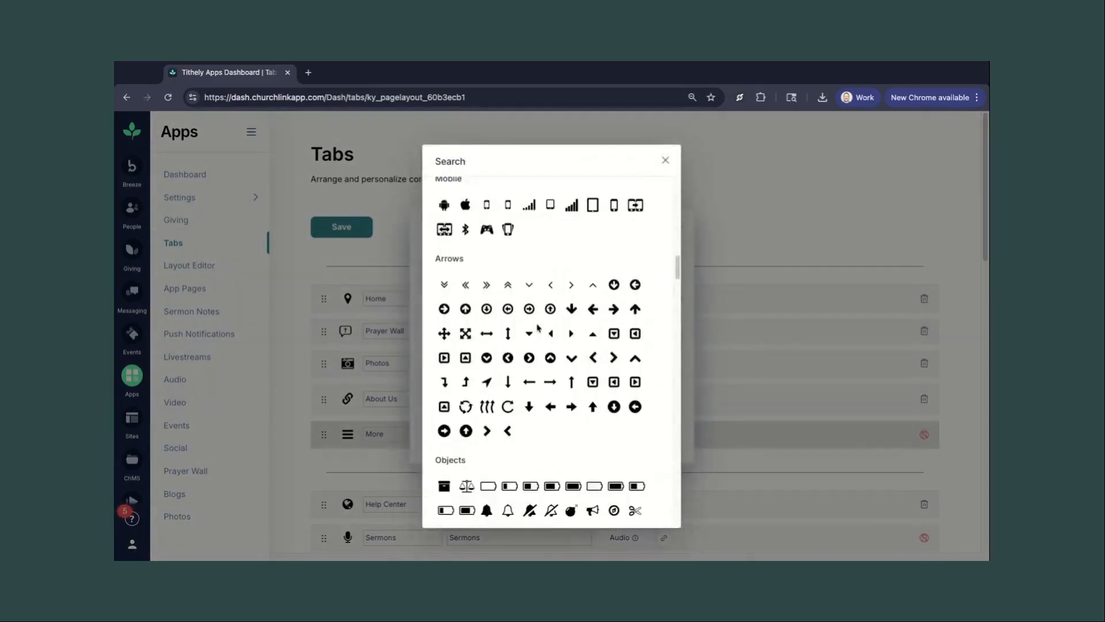
{"action": "scroll", "coordinate": [537, 330], "scroll_direction": "down", "scroll_amount": 10}
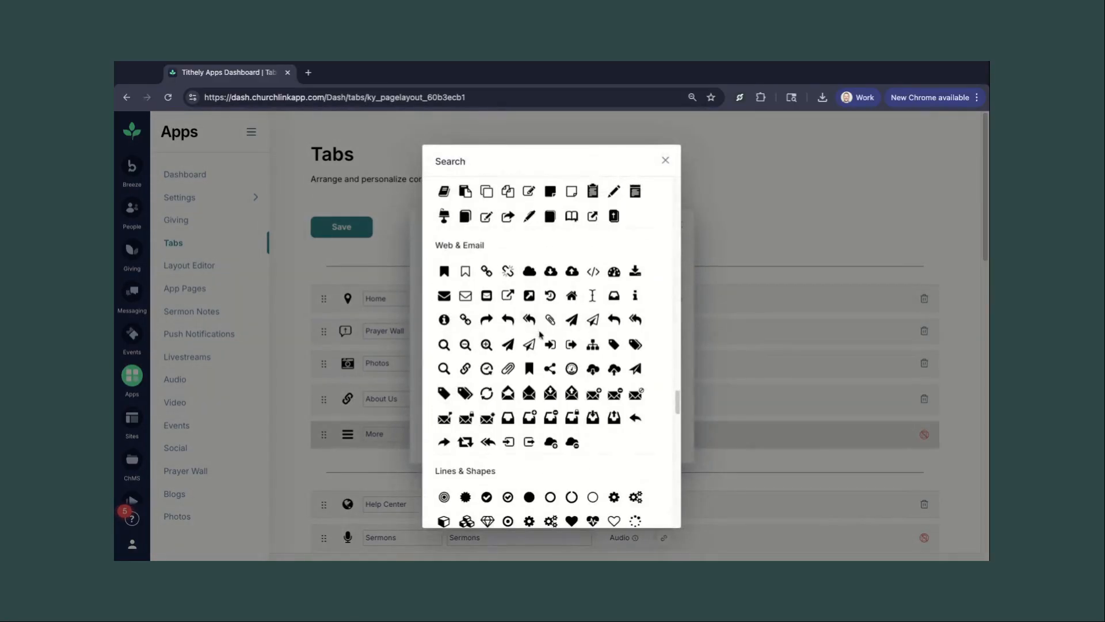
{"action": "scroll", "coordinate": [619, 211], "scroll_direction": "up", "scroll_amount": 10}
{"action": "left_click", "coordinate": [666, 161]}
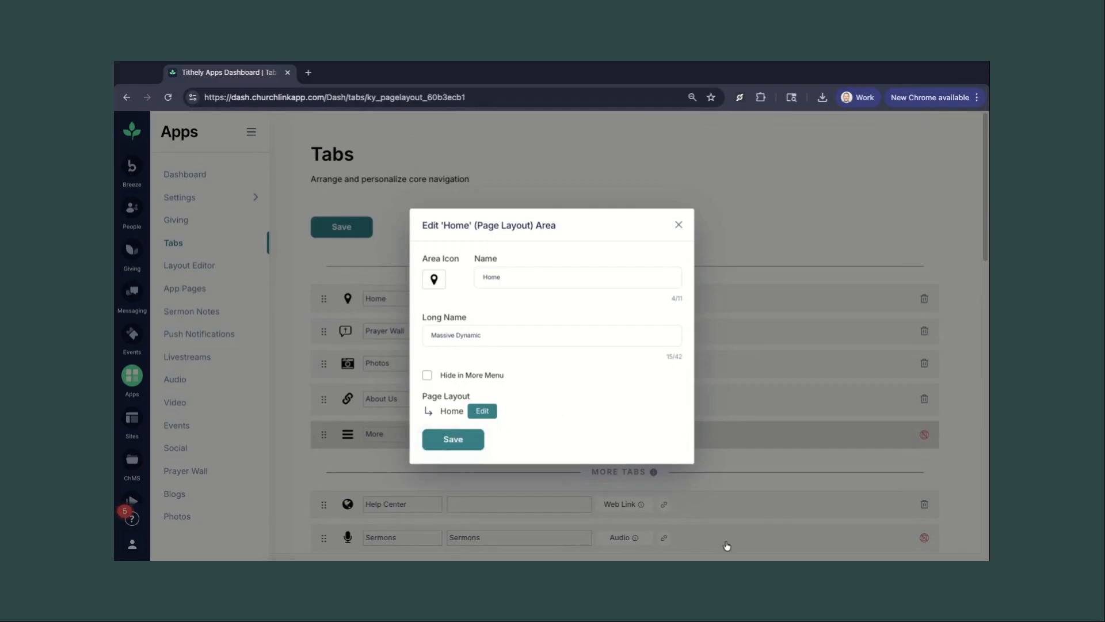
{"action": "left_click", "coordinate": [680, 224]}
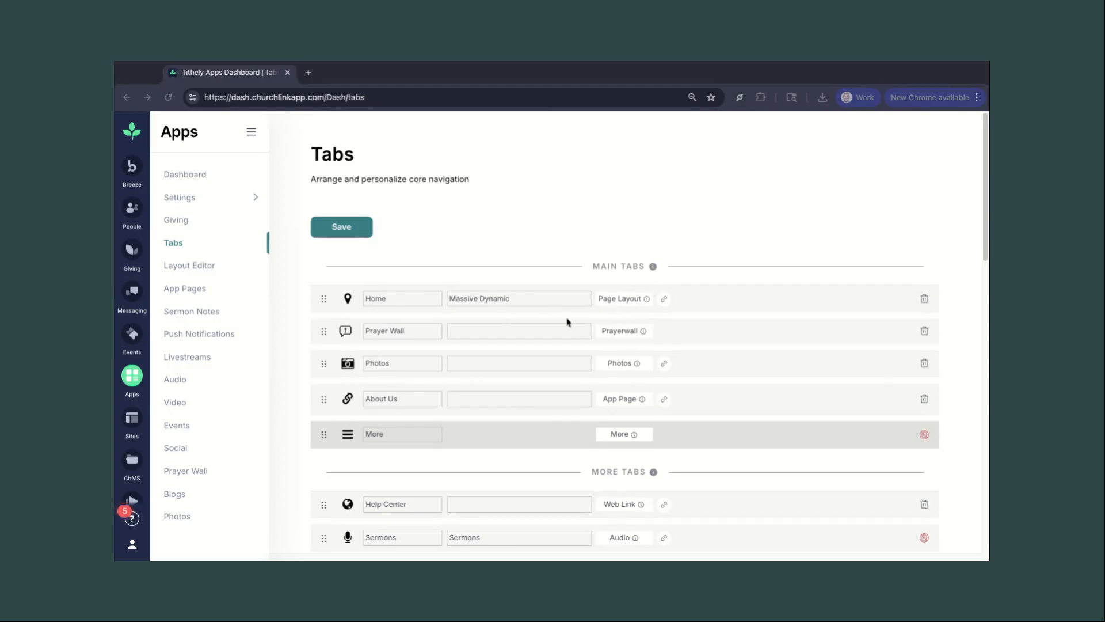
Add a Web Link tab from the Addable Tabs to the app's navigation.
{"action": "scroll", "coordinate": [599, 364], "scroll_direction": "down", "scroll_amount": 1}
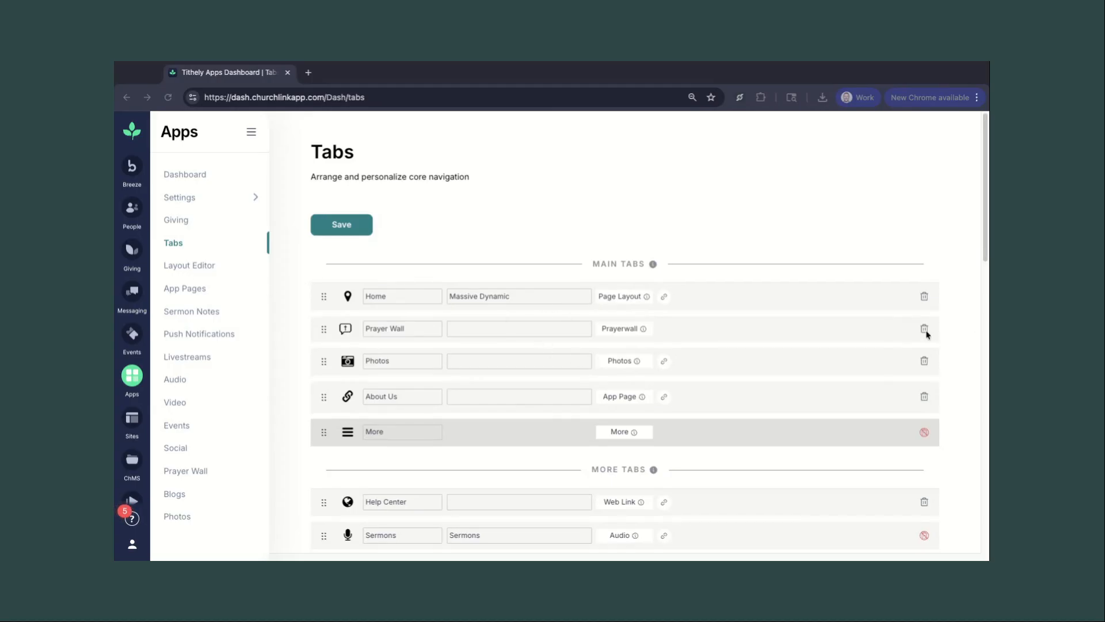
{"action": "left_click", "coordinate": [946, 327]}
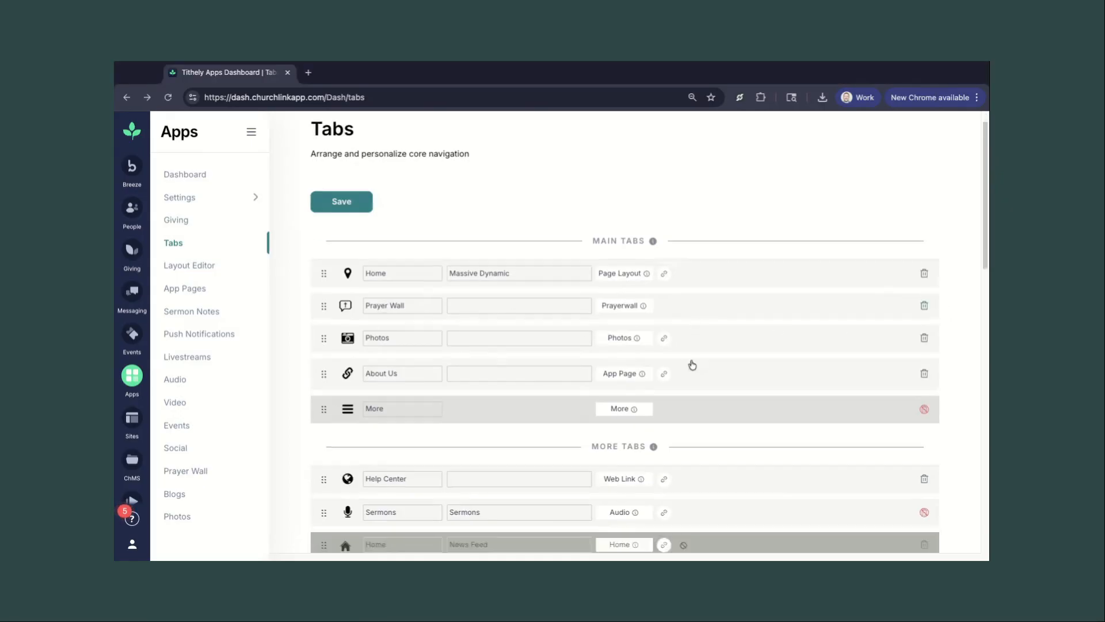
{"action": "scroll", "coordinate": [685, 369], "scroll_direction": "down", "scroll_amount": 5}
{"action": "scroll", "coordinate": [624, 436], "scroll_direction": "down", "scroll_amount": 5}
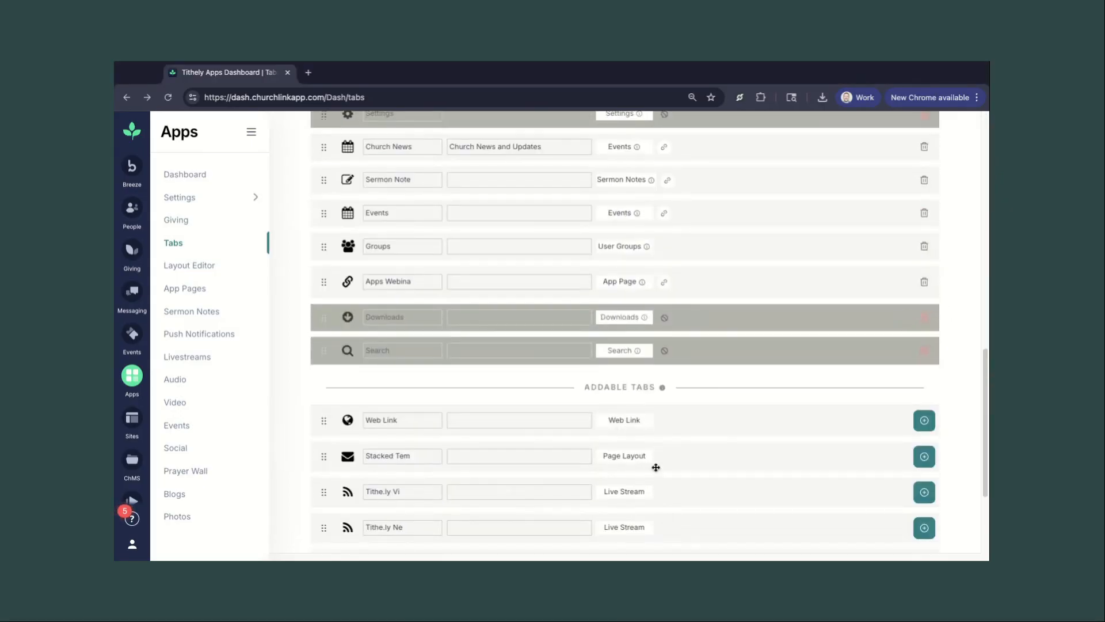
{"action": "scroll", "coordinate": [650, 462], "scroll_direction": "down", "scroll_amount": 2}
{"action": "scroll", "coordinate": [650, 462], "scroll_direction": "down", "scroll_amount": 1}
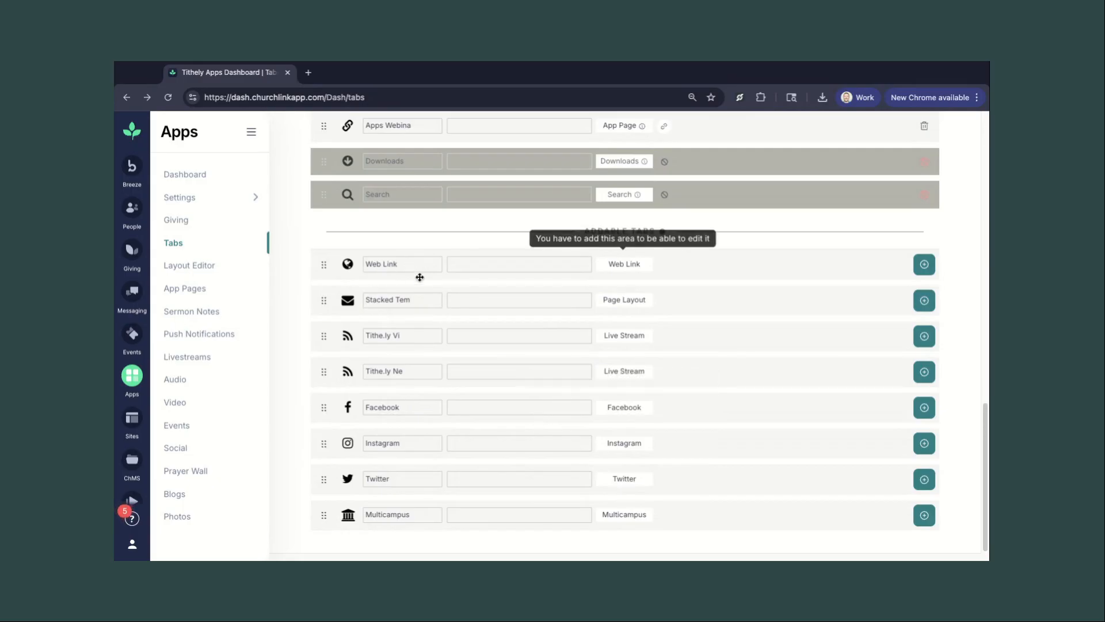
{"action": "scroll", "coordinate": [423, 286], "scroll_direction": "up", "scroll_amount": 1}
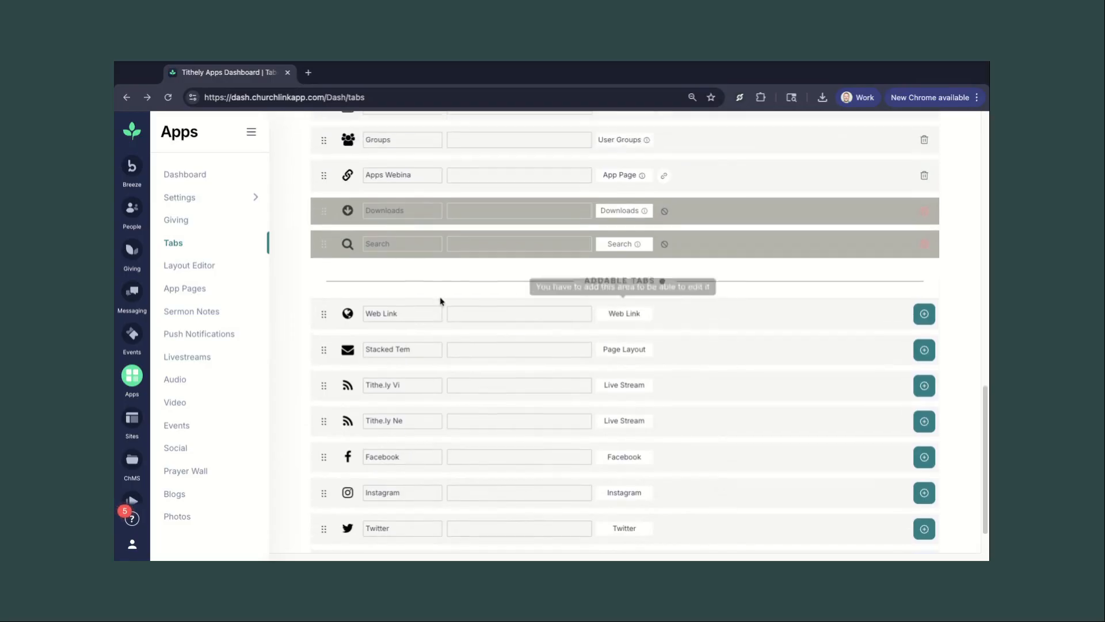
{"action": "left_click", "coordinate": [924, 317]}
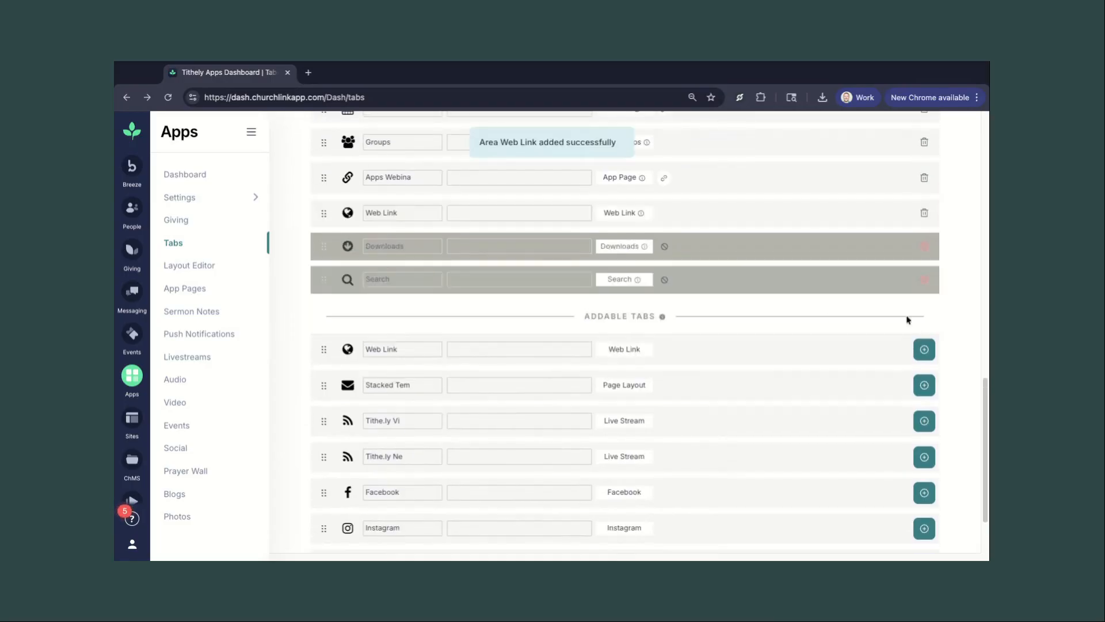
Open the newly added Web Link tab for editing and set its name to "Bible Gate".
{"action": "scroll", "coordinate": [395, 279], "scroll_direction": "up", "scroll_amount": 1}
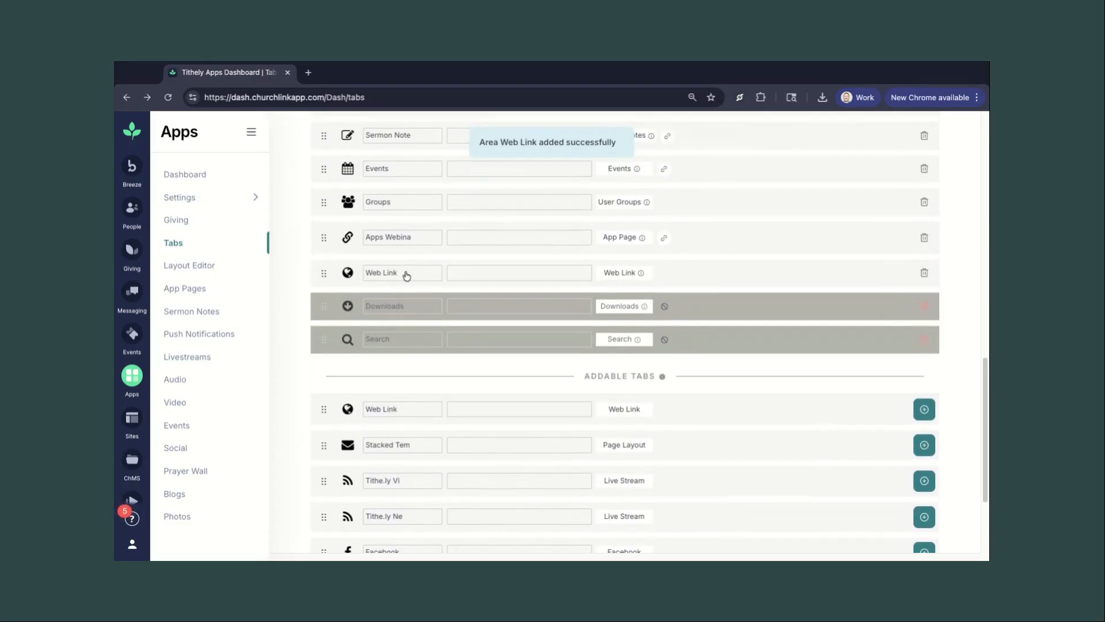
{"action": "left_click", "coordinate": [406, 276]}
{"action": "left_click", "coordinate": [554, 216]}
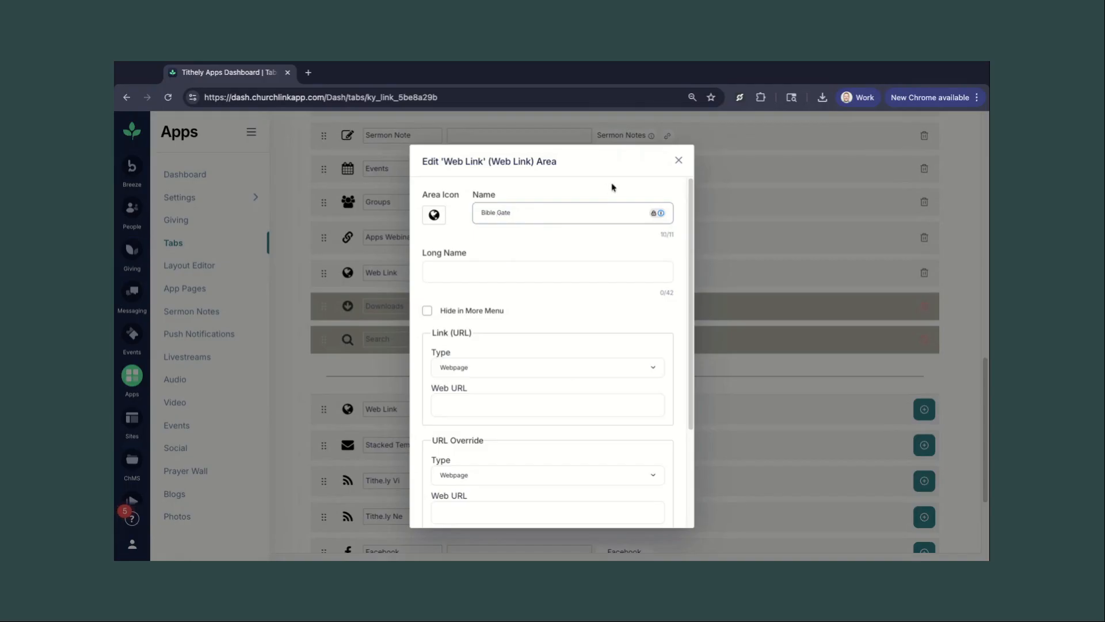
{"action": "left_click", "coordinate": [497, 278]}
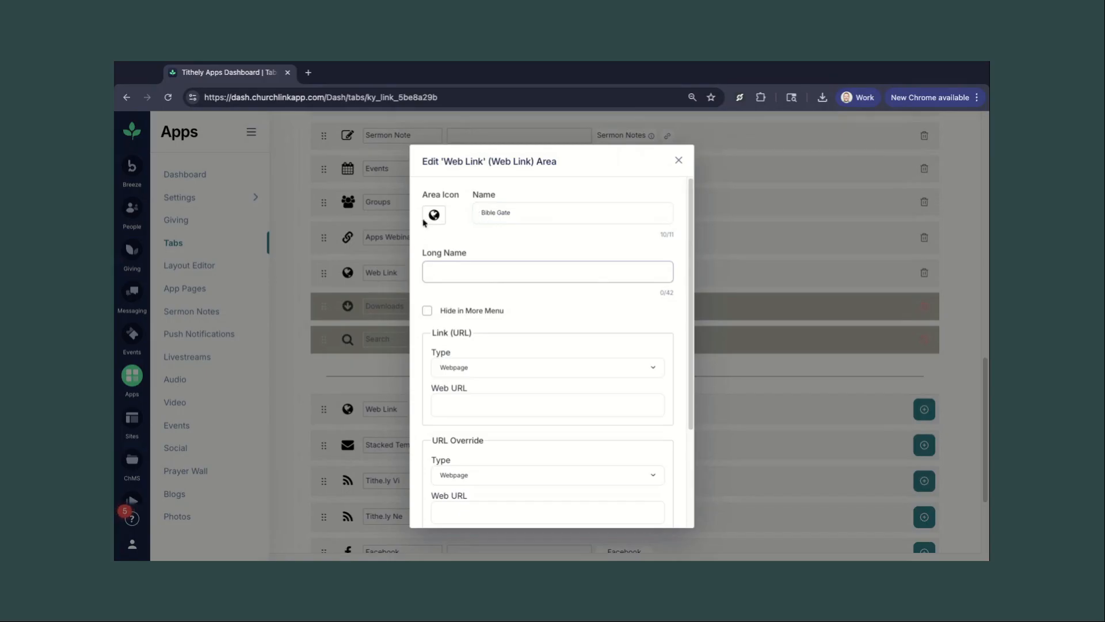
Try the Android and iOS options for opening the web link in an external browser, and clear both again.
{"action": "scroll", "coordinate": [444, 328], "scroll_direction": "down", "scroll_amount": 3}
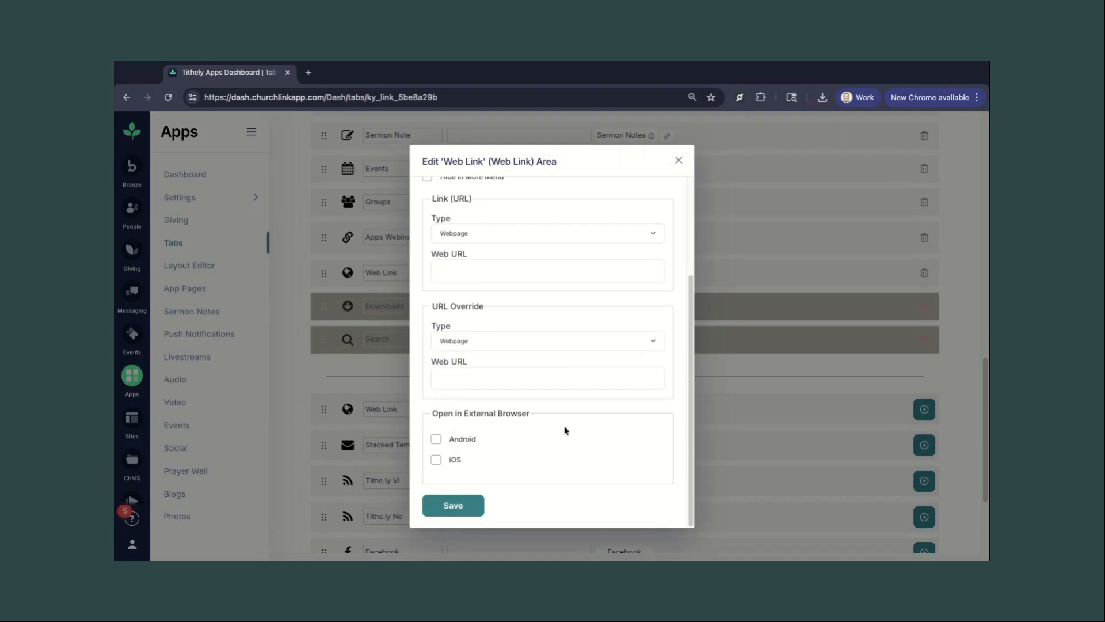
{"action": "left_click", "coordinate": [436, 440]}
{"action": "left_click", "coordinate": [437, 460]}
{"action": "left_click", "coordinate": [435, 460]}
{"action": "left_click", "coordinate": [436, 439]}
{"action": "scroll", "coordinate": [477, 370], "scroll_direction": "up", "scroll_amount": 3}
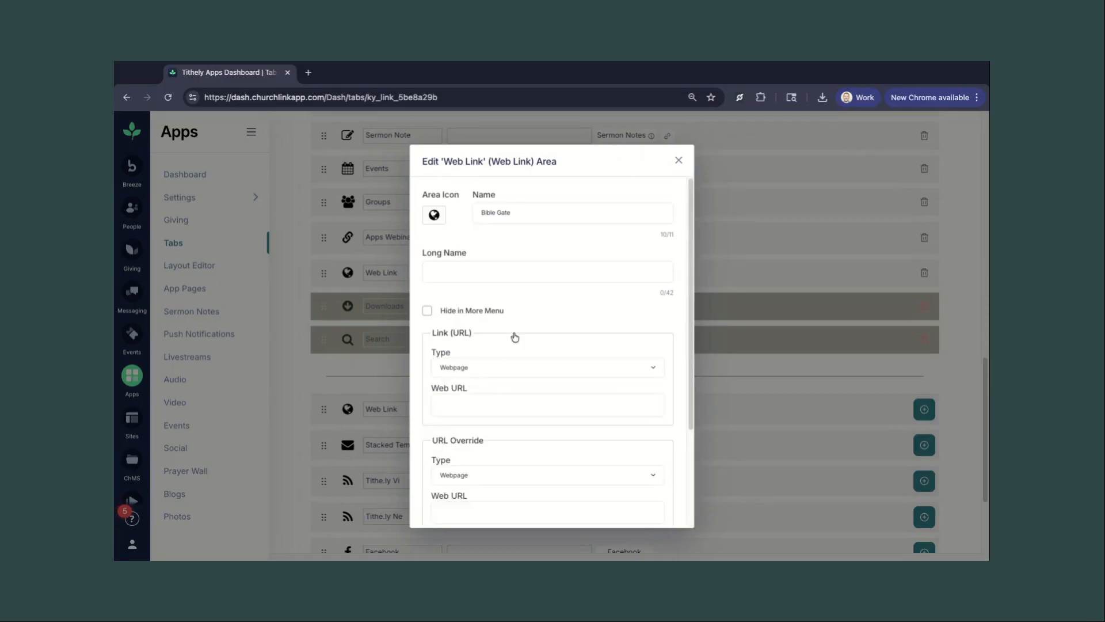
Save the "Bible Gate" web link area and close its edit dialog.
{"action": "scroll", "coordinate": [543, 301], "scroll_direction": "down", "scroll_amount": 10}
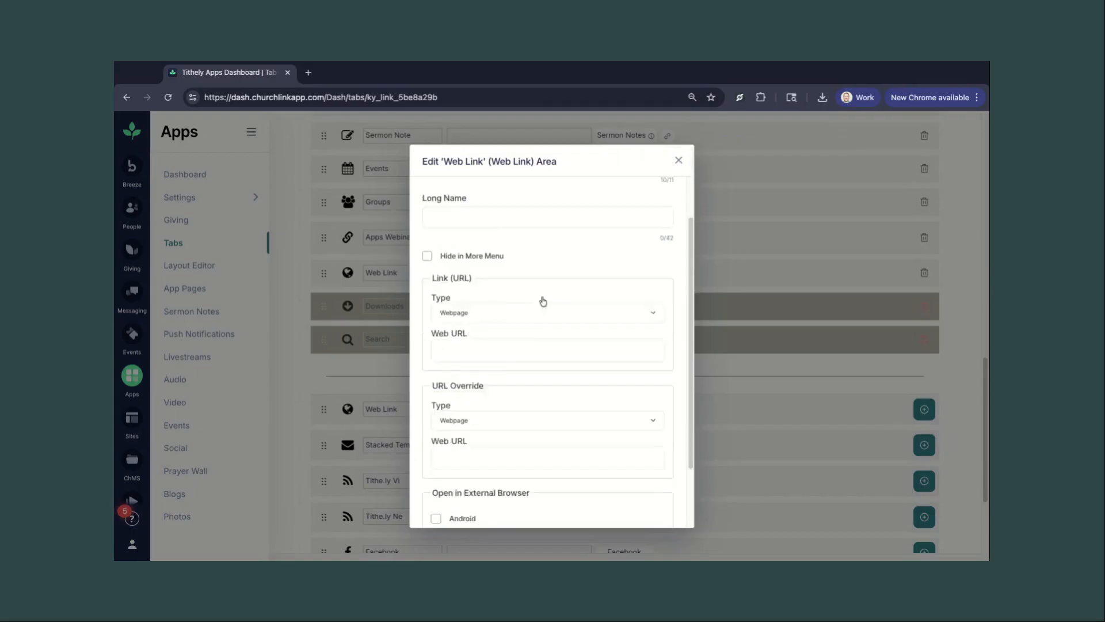
{"action": "left_click", "coordinate": [443, 507]}
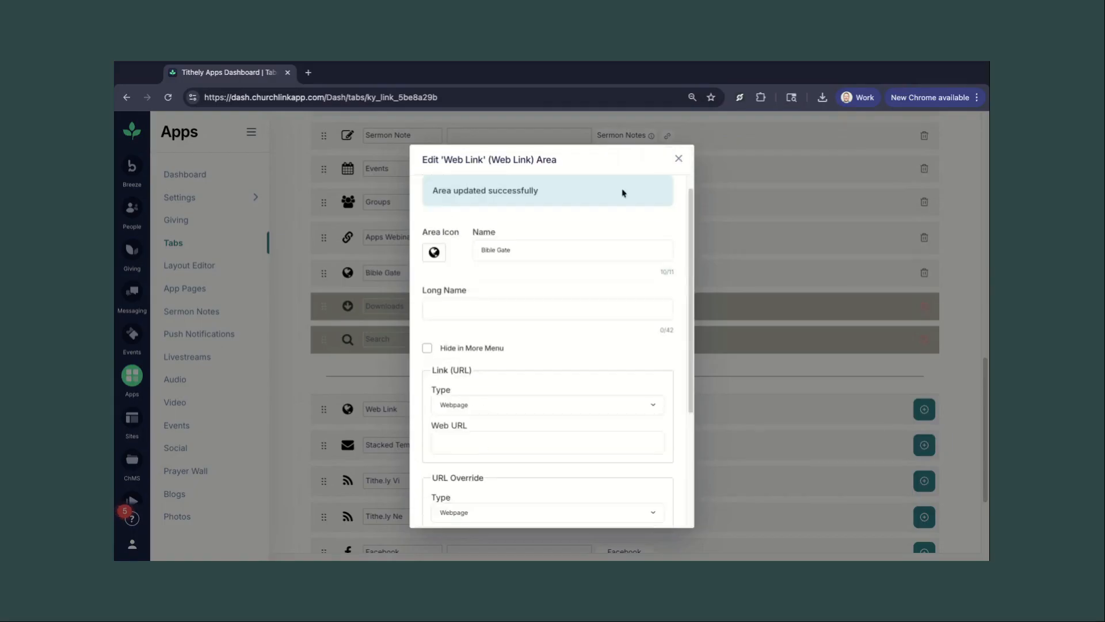
{"action": "left_click", "coordinate": [678, 160]}
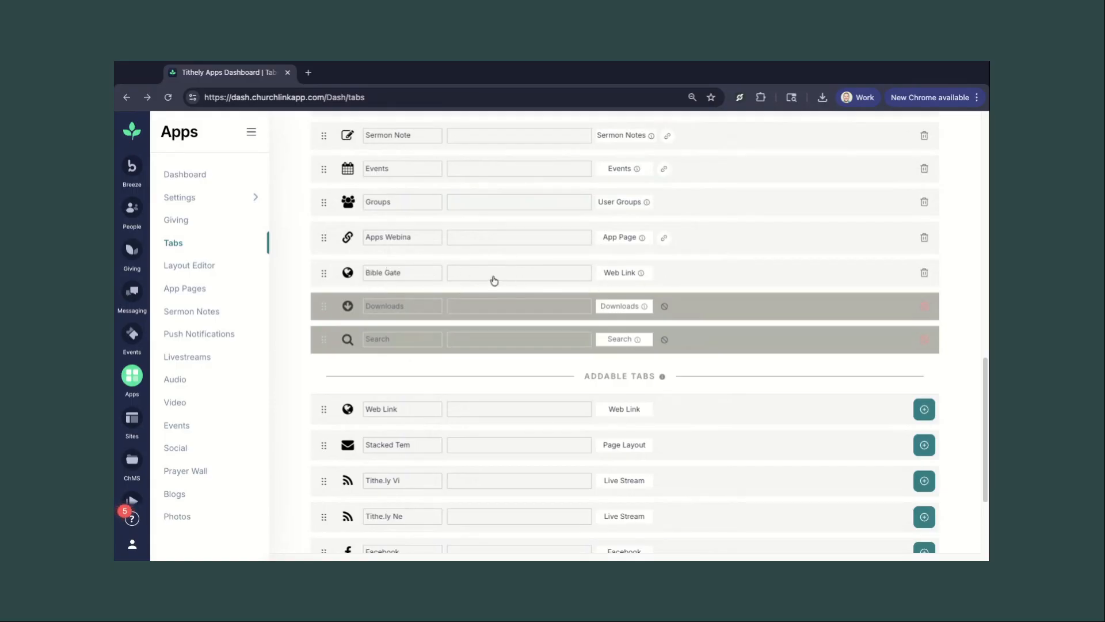
Delete the "Bible Gate" tab from the More Tabs and save the tab arrangement.
{"action": "left_click", "coordinate": [924, 273]}
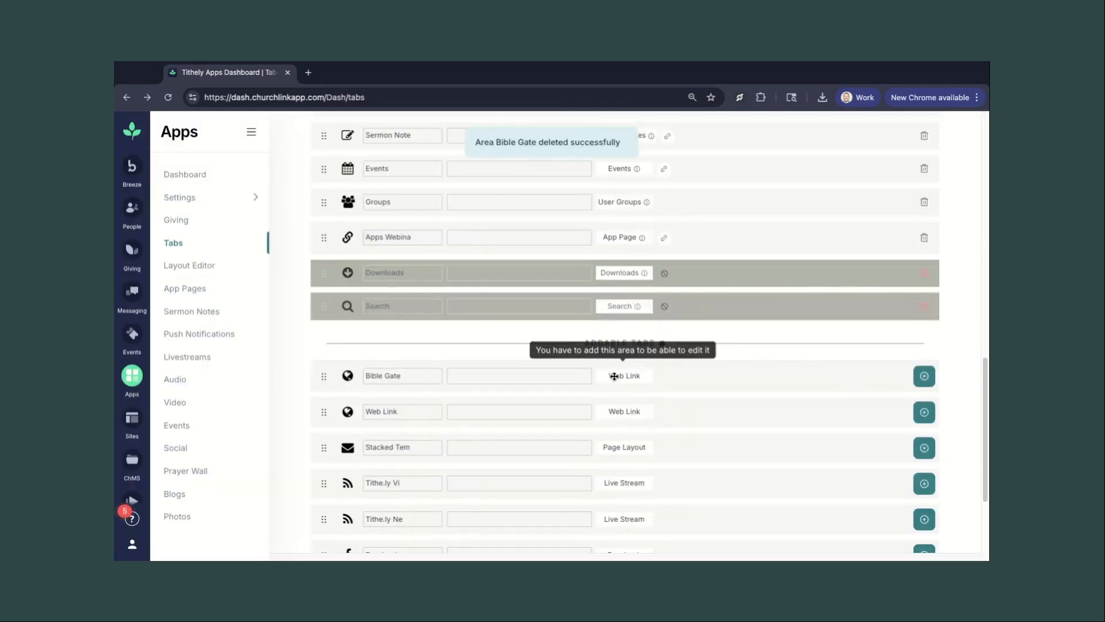
{"action": "scroll", "coordinate": [927, 175], "scroll_direction": "up", "scroll_amount": 10}
{"action": "left_click", "coordinate": [353, 228]}
{"action": "scroll", "coordinate": [584, 301], "scroll_direction": "down", "scroll_amount": 10}
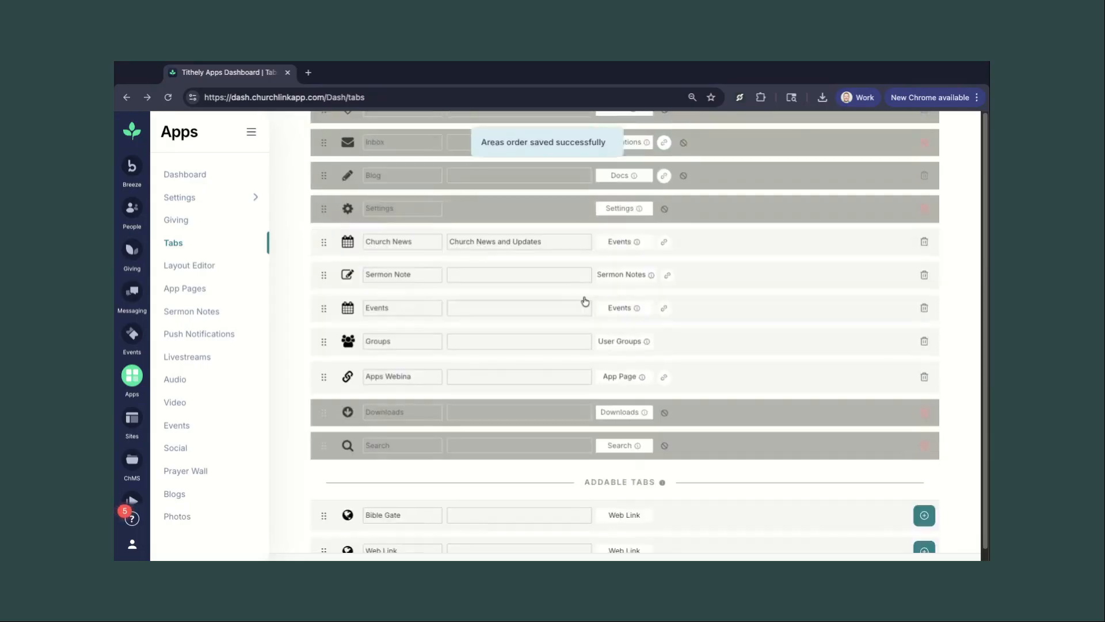
{"action": "scroll", "coordinate": [600, 236], "scroll_direction": "up", "scroll_amount": 10}
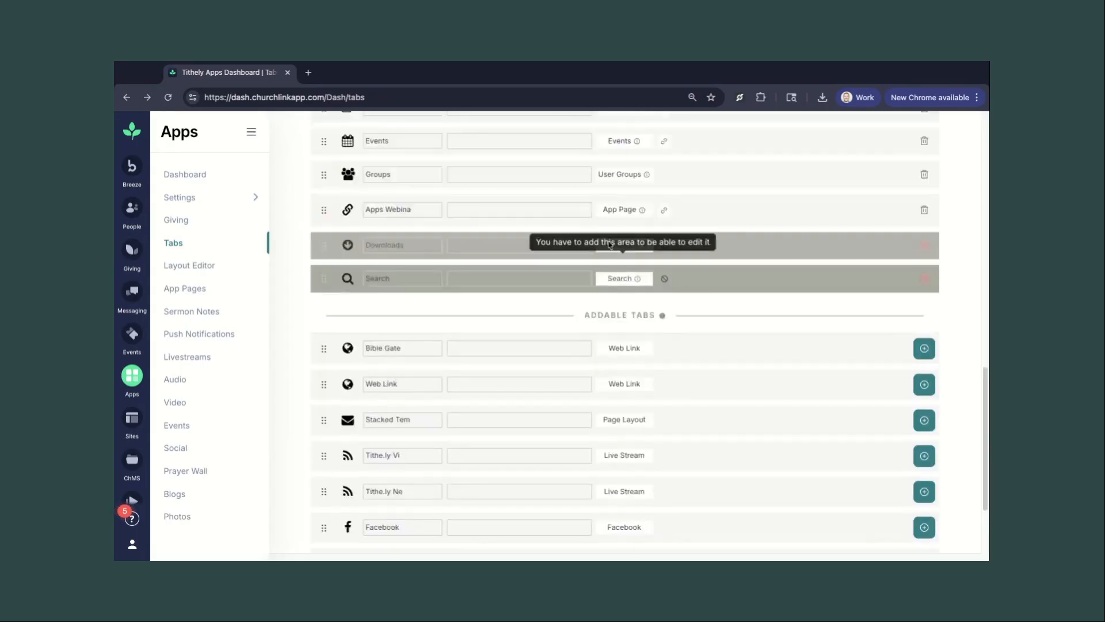
{"action": "scroll", "coordinate": [601, 247], "scroll_direction": "up", "scroll_amount": 3}
{"action": "left_click", "coordinate": [343, 230]}
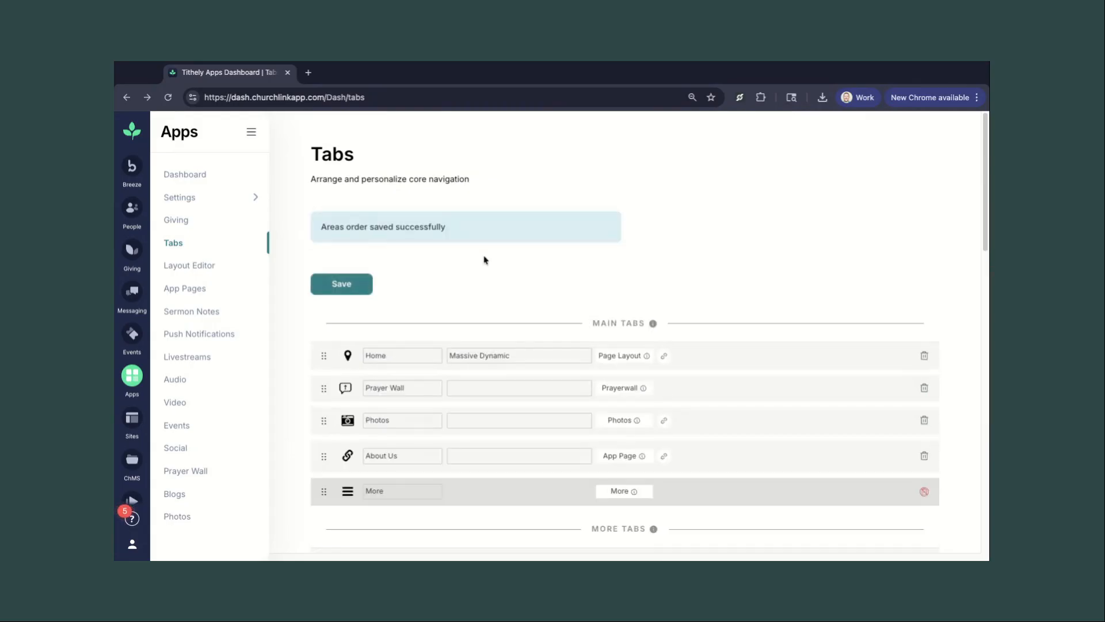
Review the tab lists, reload the Tabs page by way of the Dashboard, and check the Addable Tabs again.
{"action": "scroll", "coordinate": [484, 260], "scroll_direction": "down", "scroll_amount": 4}
{"action": "scroll", "coordinate": [484, 260], "scroll_direction": "down", "scroll_amount": 6}
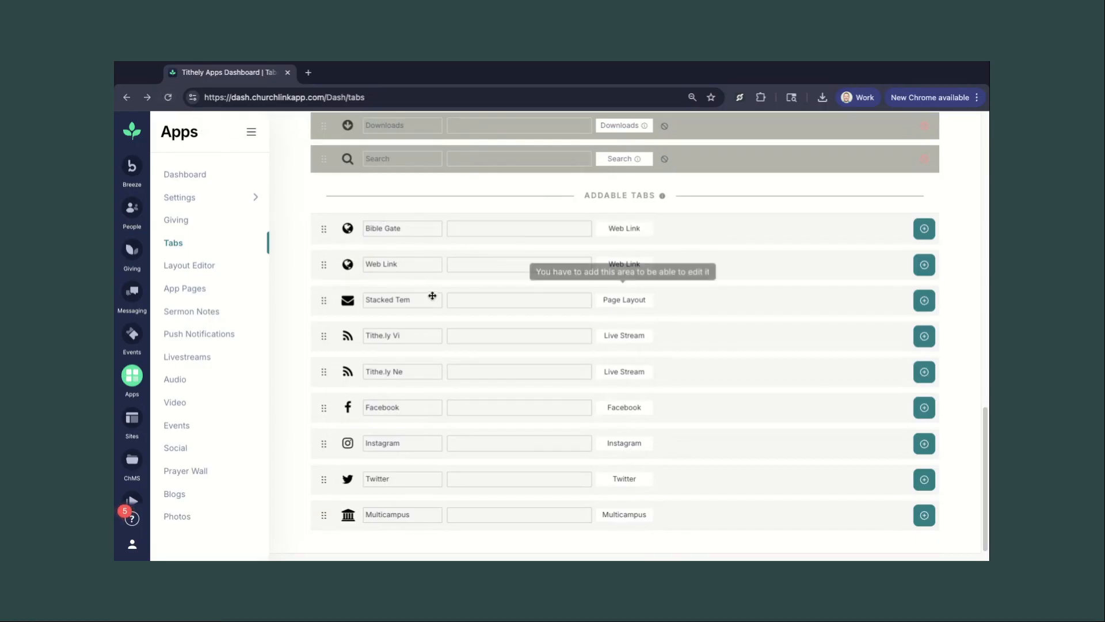
{"action": "scroll", "coordinate": [489, 263], "scroll_direction": "up", "scroll_amount": 5}
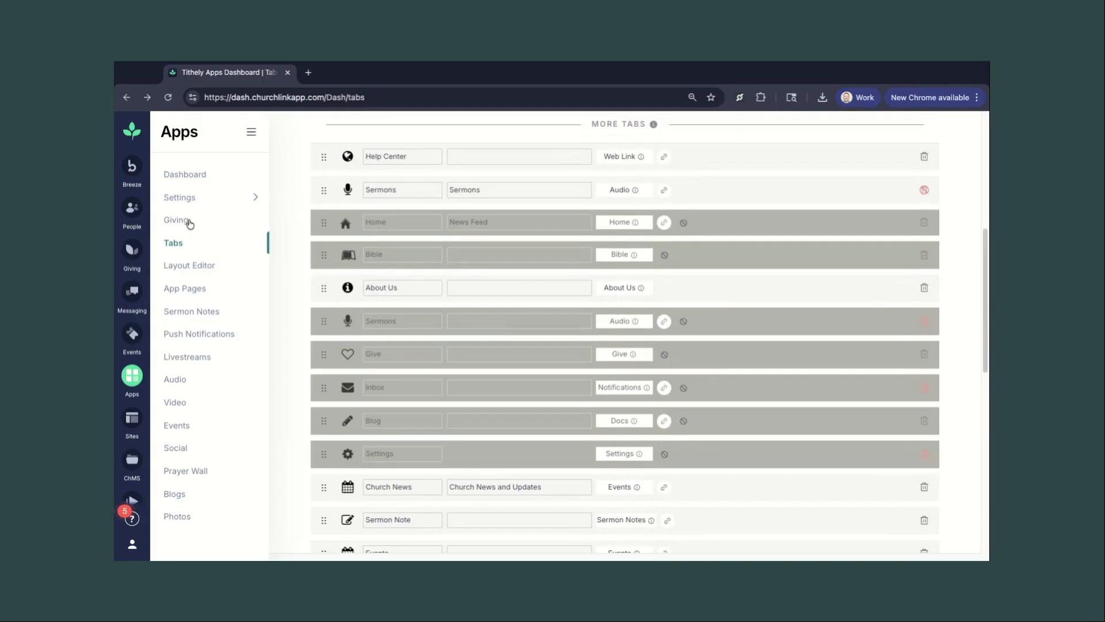
{"action": "left_click", "coordinate": [202, 175]}
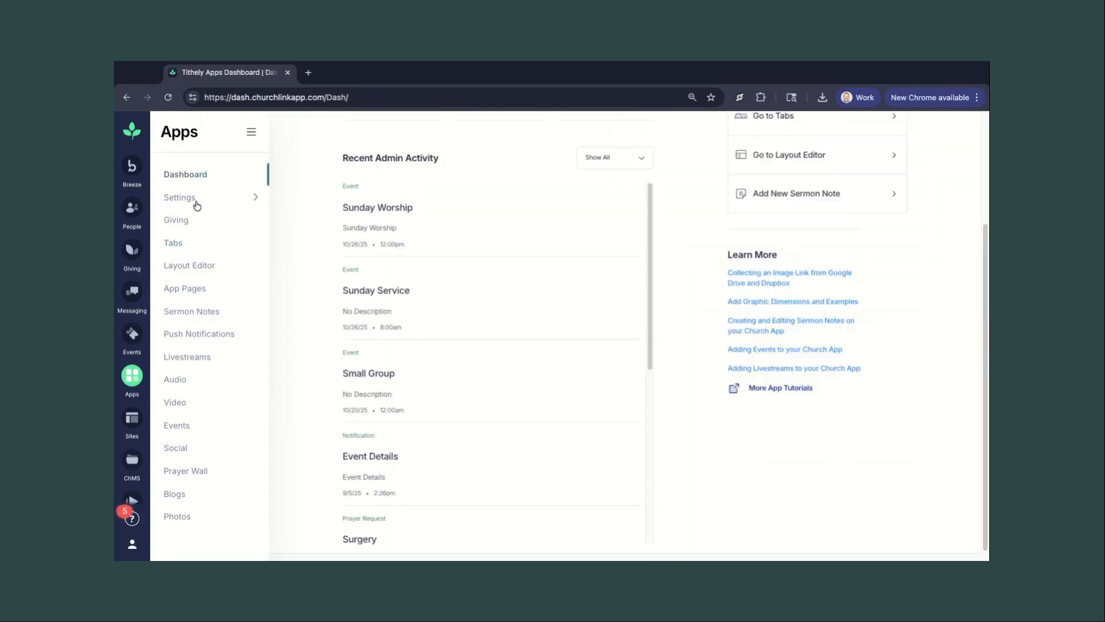
{"action": "left_click", "coordinate": [172, 242]}
{"action": "scroll", "coordinate": [567, 368], "scroll_direction": "down", "scroll_amount": 10}
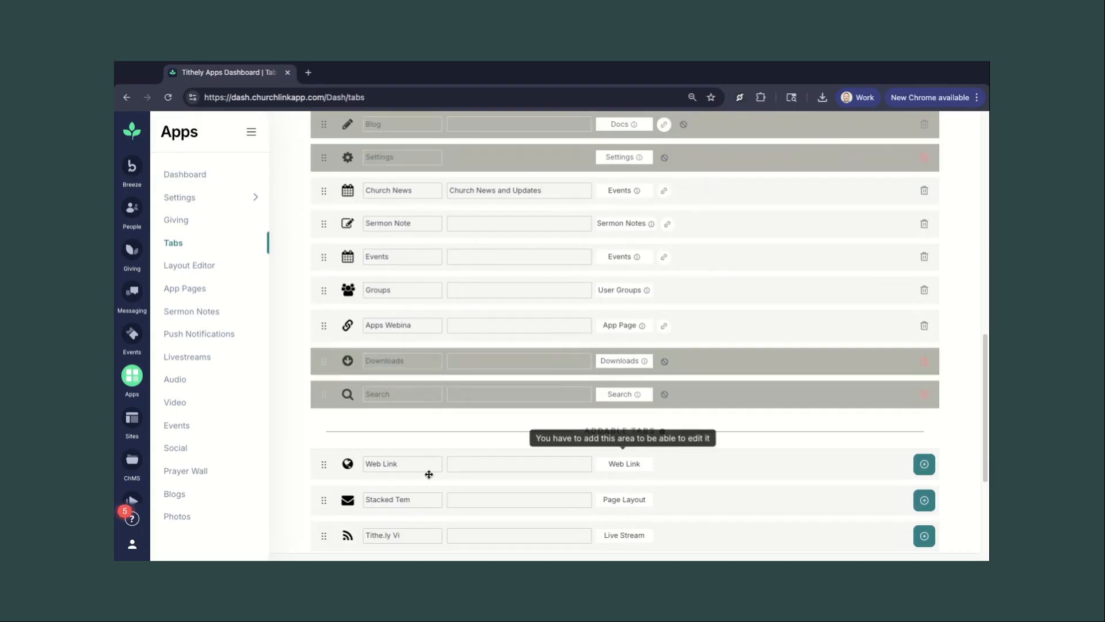
{"action": "scroll", "coordinate": [426, 473], "scroll_direction": "down", "scroll_amount": 3}
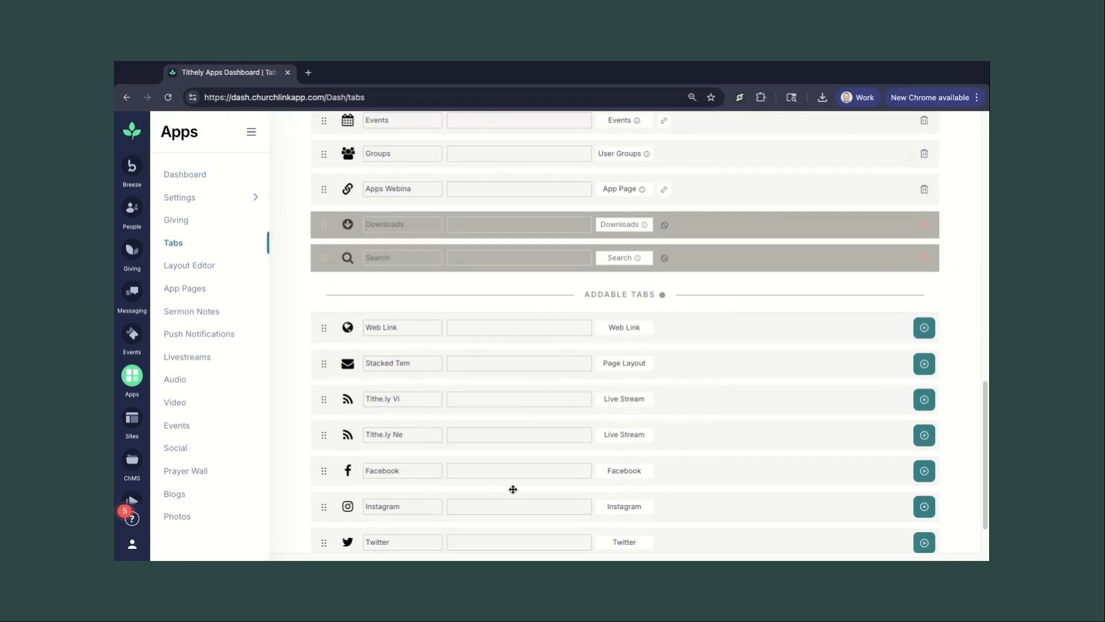
Examine the edit options of the "Church News" events tab, including list display and banner, and close them without making changes.
{"action": "scroll", "coordinate": [513, 490], "scroll_direction": "up", "scroll_amount": 8}
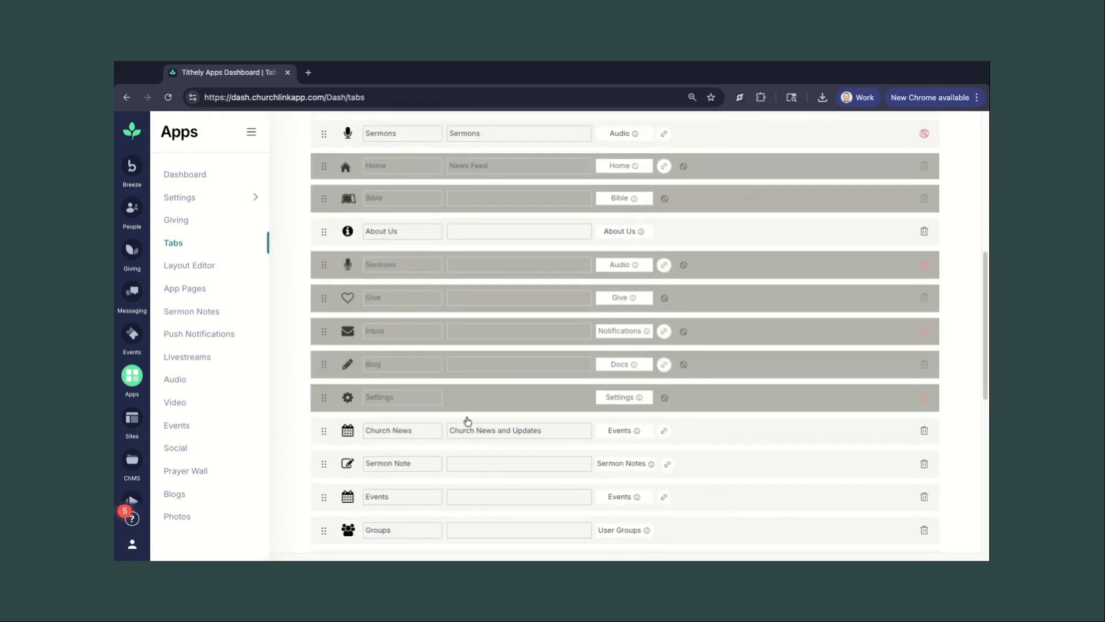
{"action": "scroll", "coordinate": [468, 436], "scroll_direction": "down", "scroll_amount": 3}
{"action": "scroll", "coordinate": [467, 436], "scroll_direction": "down", "scroll_amount": 1}
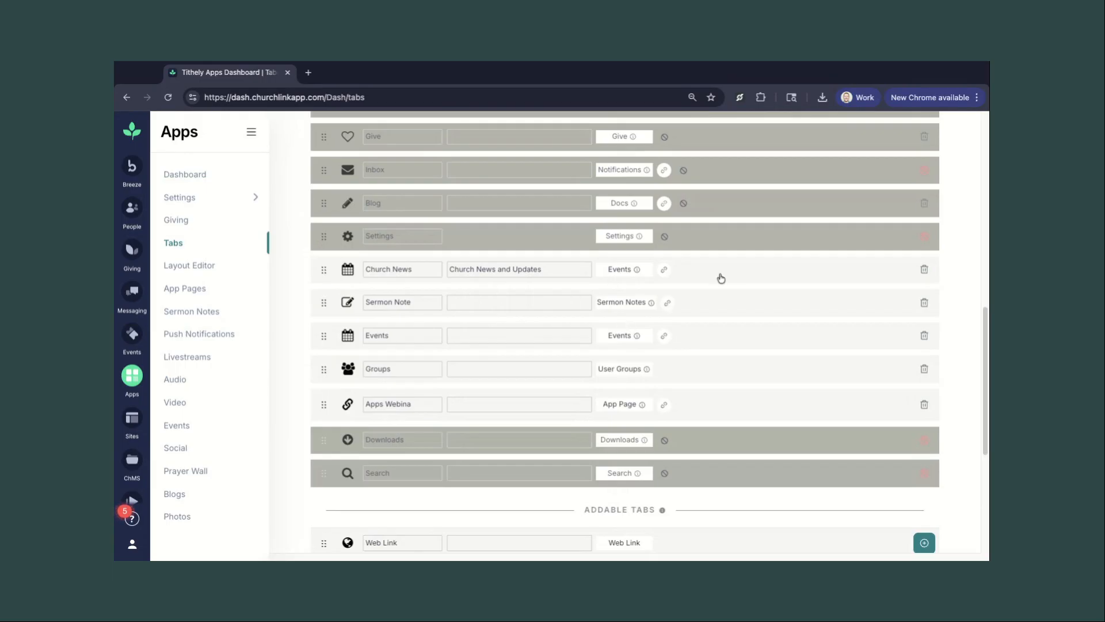
{"action": "left_click", "coordinate": [724, 280]}
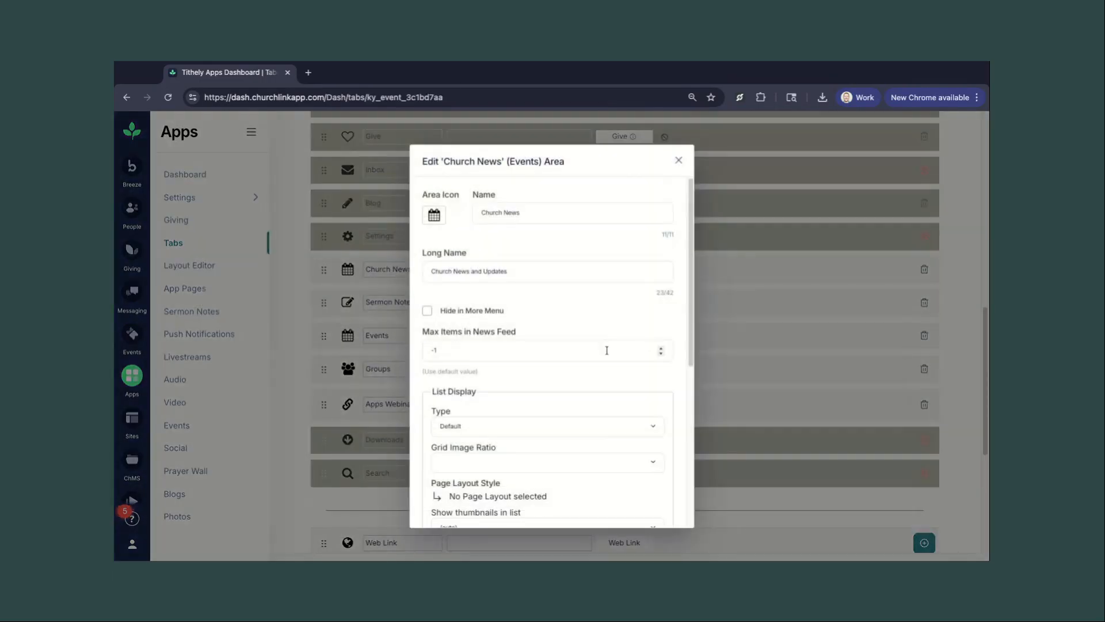
{"action": "scroll", "coordinate": [606, 351], "scroll_direction": "down", "scroll_amount": 5}
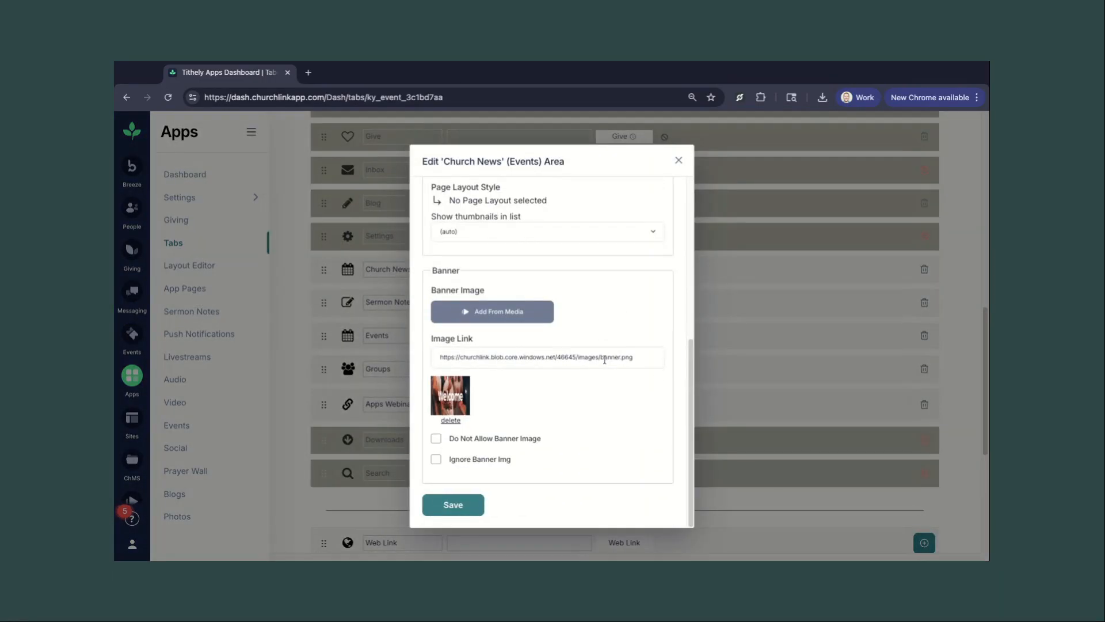
{"action": "scroll", "coordinate": [605, 361], "scroll_direction": "up", "scroll_amount": 2}
{"action": "scroll", "coordinate": [605, 363], "scroll_direction": "up", "scroll_amount": 3}
{"action": "scroll", "coordinate": [568, 409], "scroll_direction": "down", "scroll_amount": 1}
{"action": "scroll", "coordinate": [568, 409], "scroll_direction": "down", "scroll_amount": 3}
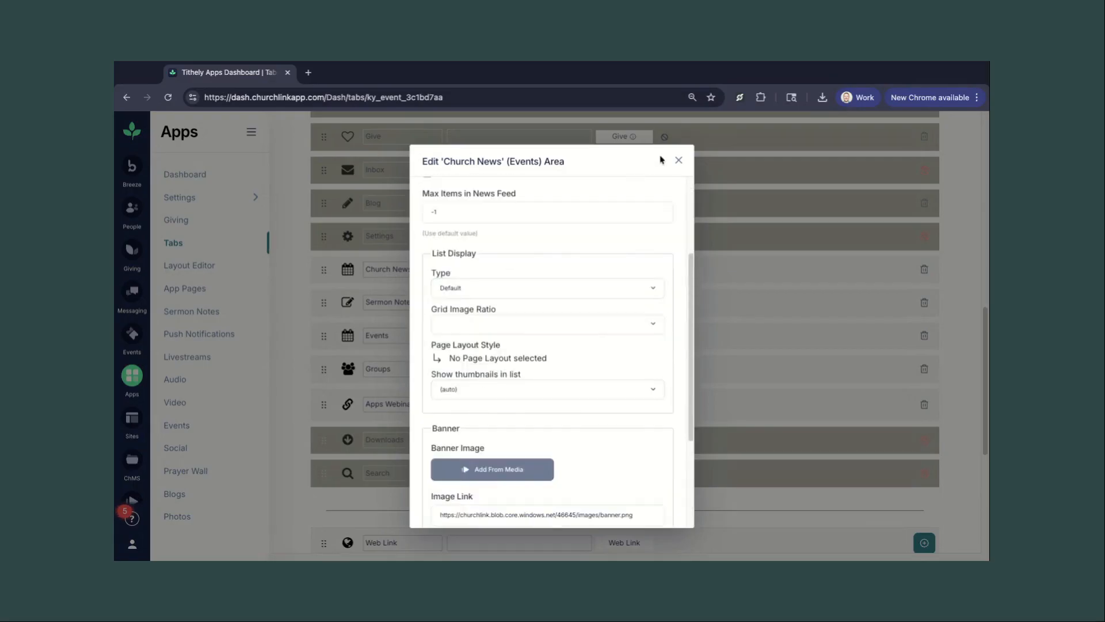
{"action": "left_click", "coordinate": [679, 162]}
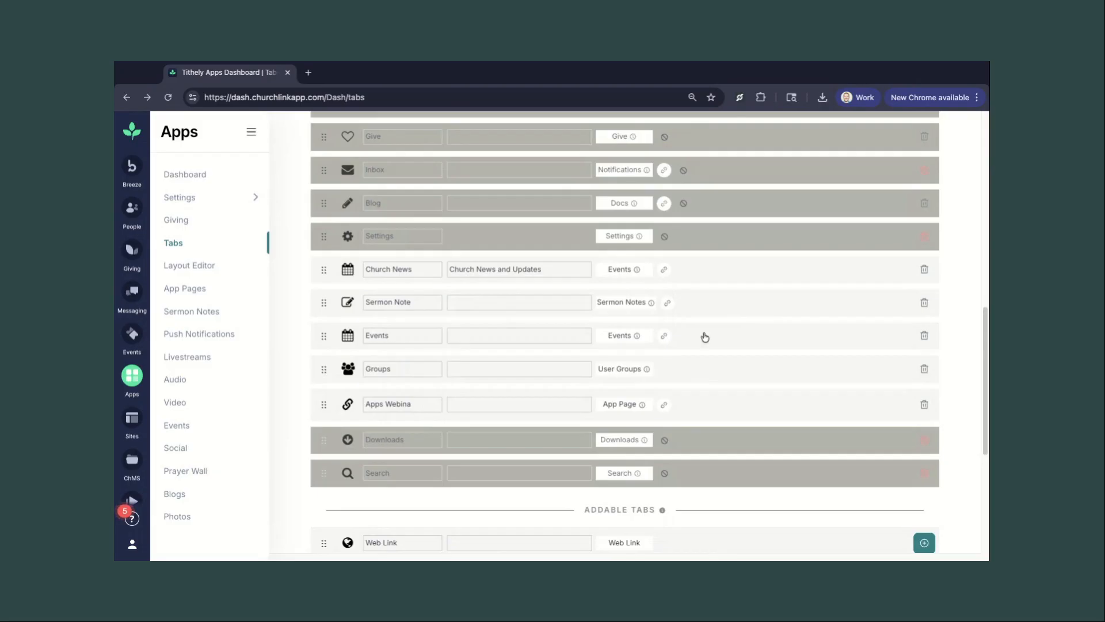
Examine the list display and banner options of the "Events" tab and close them without making changes.
{"action": "left_click", "coordinate": [723, 339]}
{"action": "scroll", "coordinate": [523, 370], "scroll_direction": "down", "scroll_amount": 4}
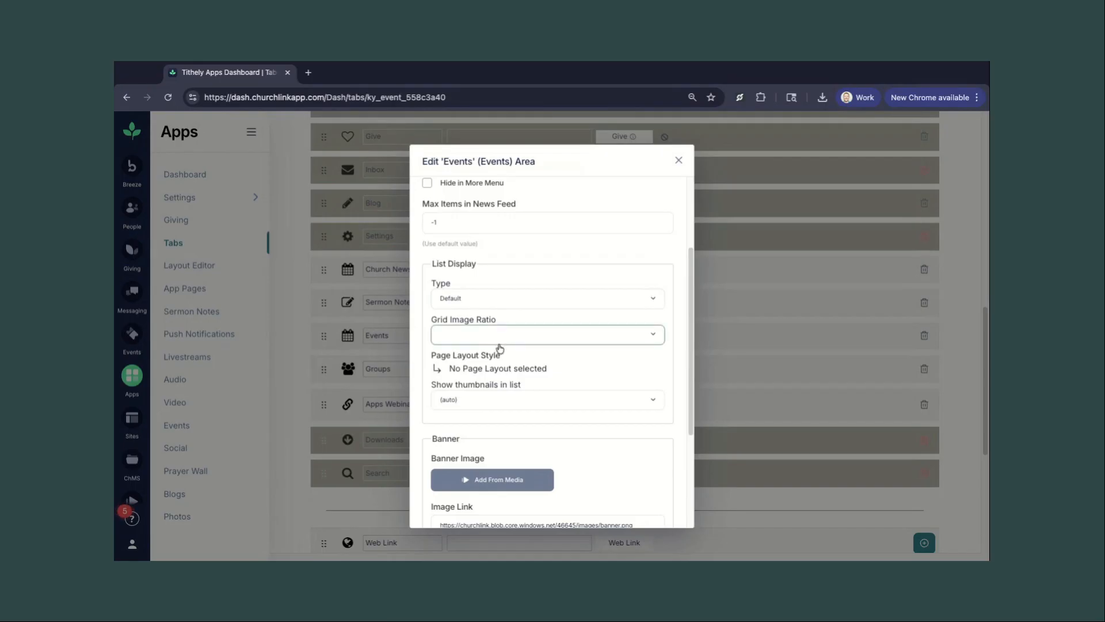
{"action": "scroll", "coordinate": [499, 401], "scroll_direction": "down", "scroll_amount": 2}
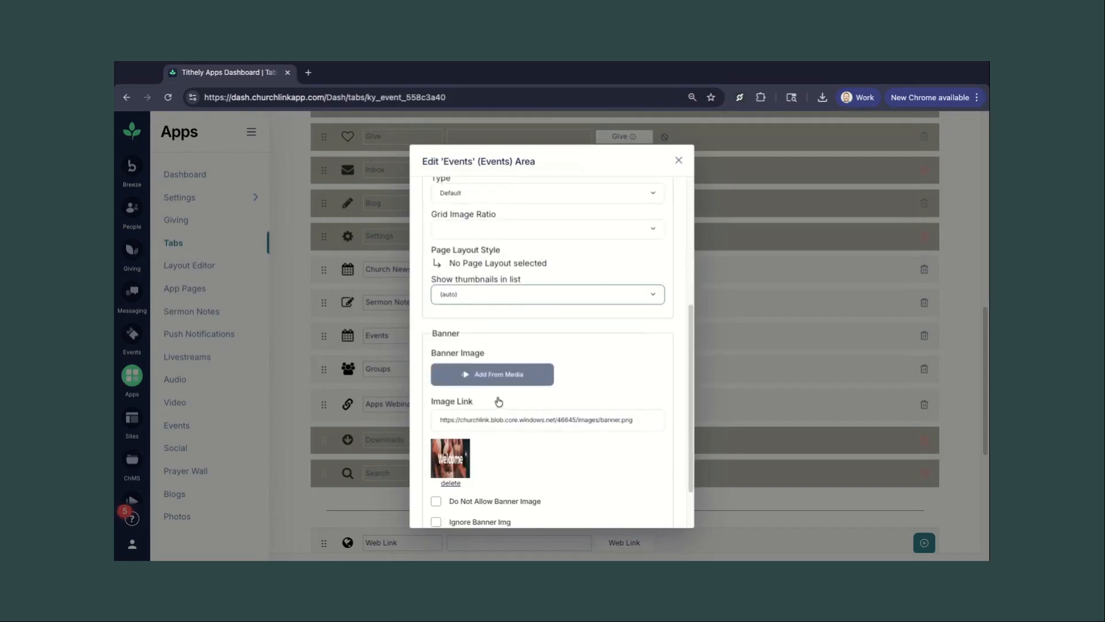
{"action": "scroll", "coordinate": [489, 368], "scroll_direction": "down", "scroll_amount": 1}
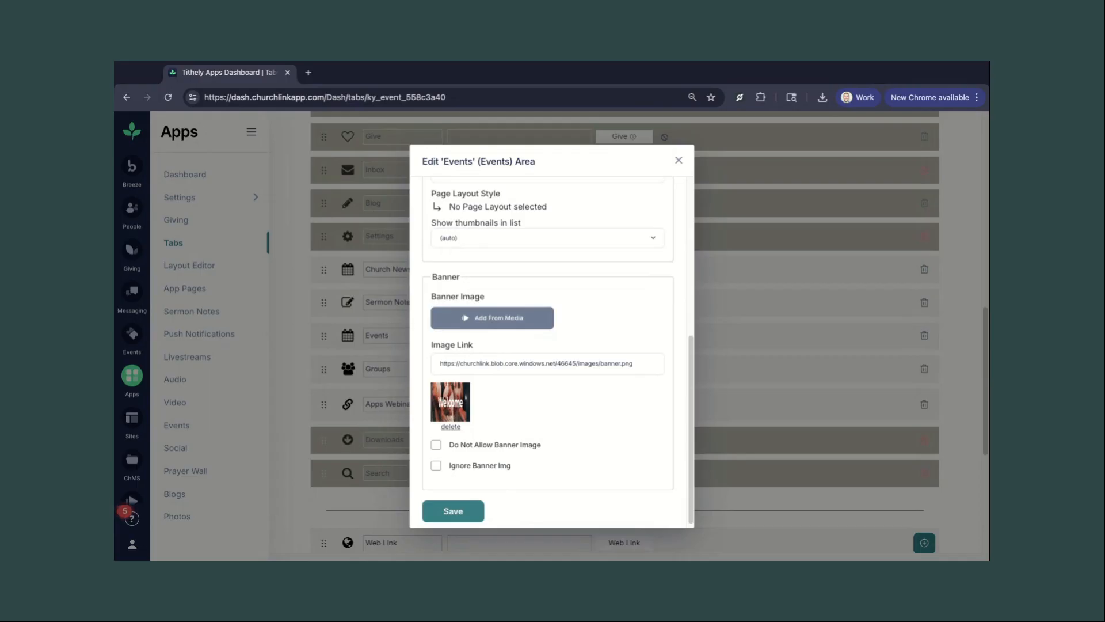
{"action": "left_click", "coordinate": [678, 159]}
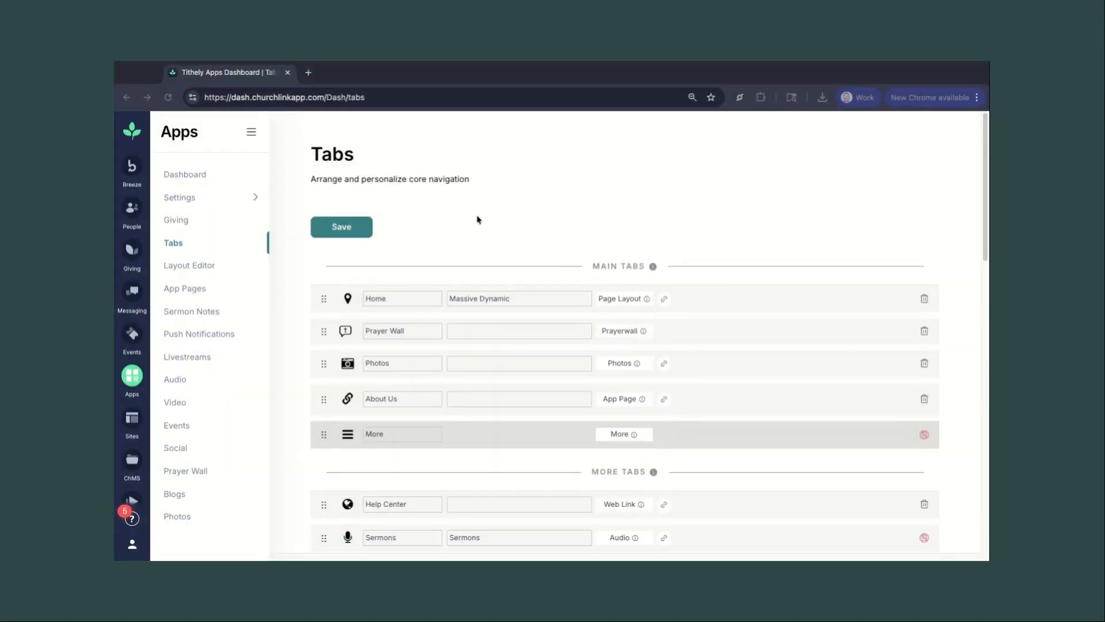
Go to App Pages and start a new page.
{"action": "left_click", "coordinate": [186, 285]}
{"action": "left_click", "coordinate": [185, 289]}
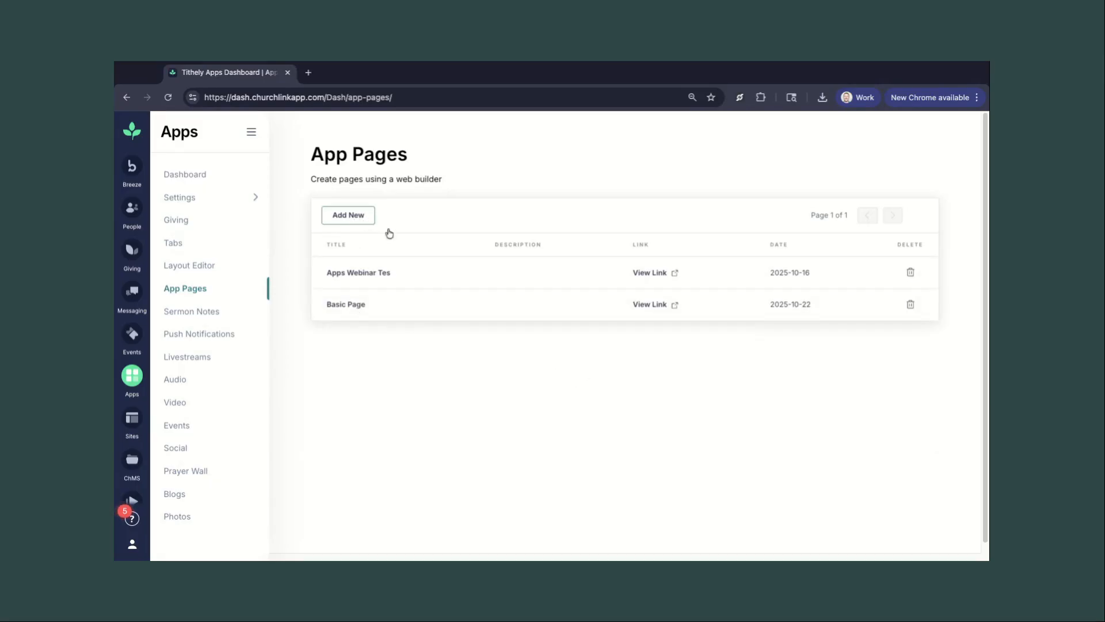
{"action": "left_click", "coordinate": [369, 217]}
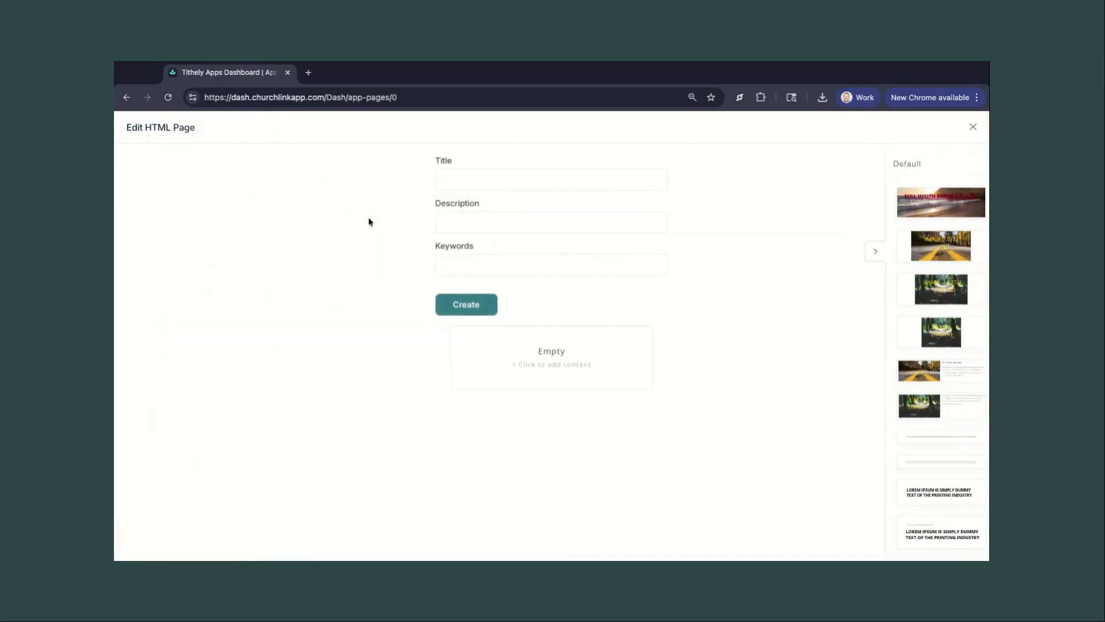
Title the new page "Webinar Tithely" and leave its description and keywords empty.
{"action": "left_click", "coordinate": [501, 186]}
{"action": "type", "text": "Webinar tithely"}
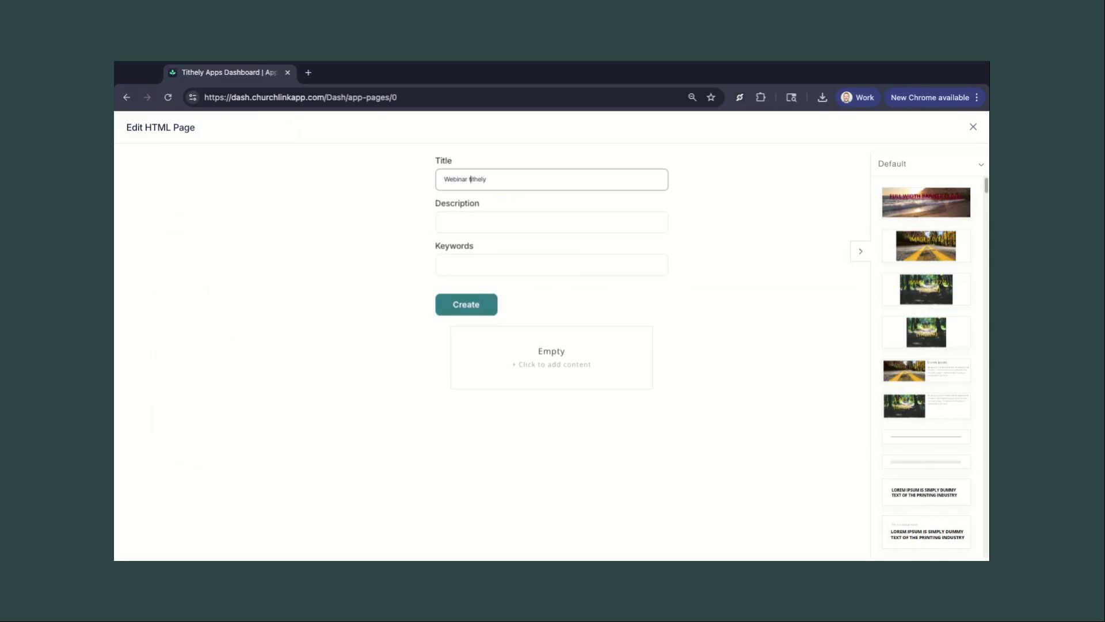
{"action": "key", "text": "BackSpace"}
{"action": "type", "text": "T"}
{"action": "left_click", "coordinate": [493, 220]}
{"action": "left_click", "coordinate": [491, 275]}
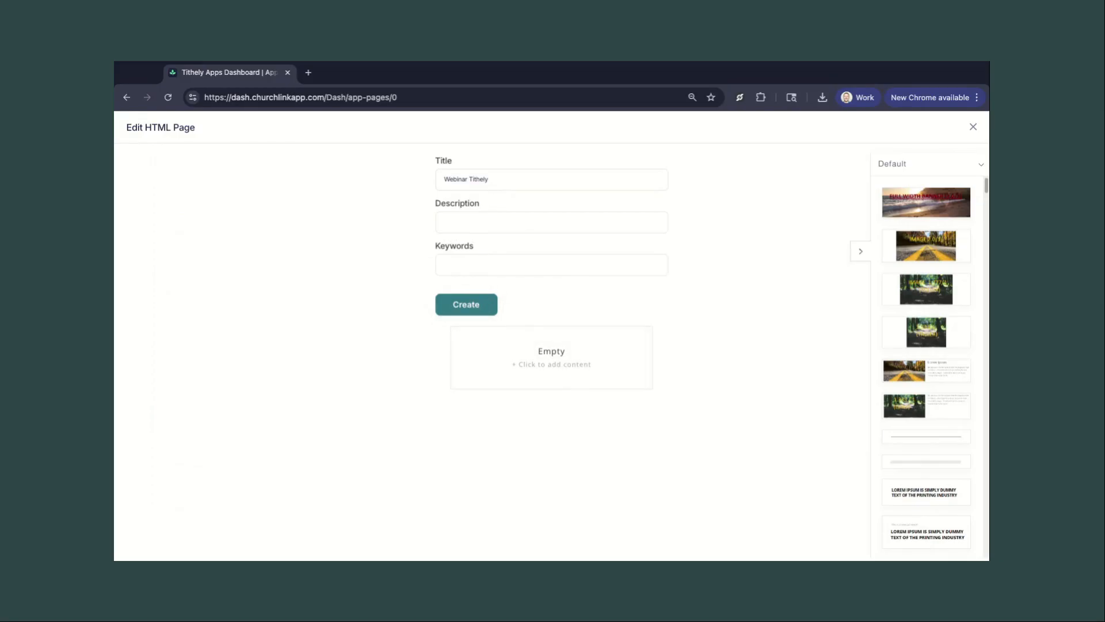
Browse the Default content blocks and add the green tomatoes image block with heading, text and social icons to the page.
{"action": "scroll", "coordinate": [901, 407], "scroll_direction": "down", "scroll_amount": 3}
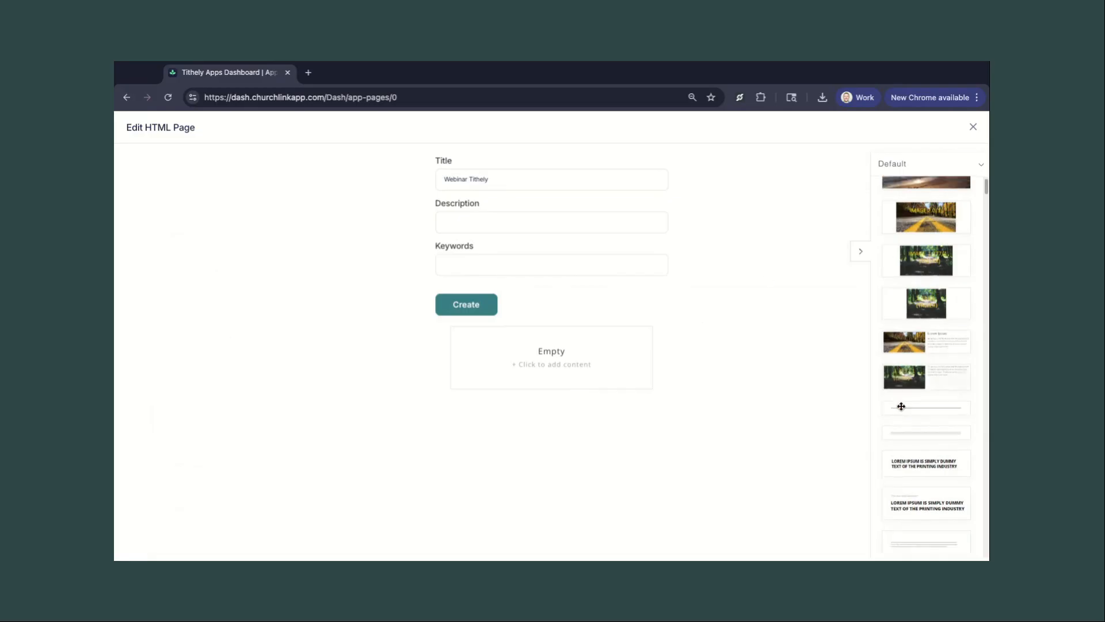
{"action": "scroll", "coordinate": [902, 408], "scroll_direction": "down", "scroll_amount": 5}
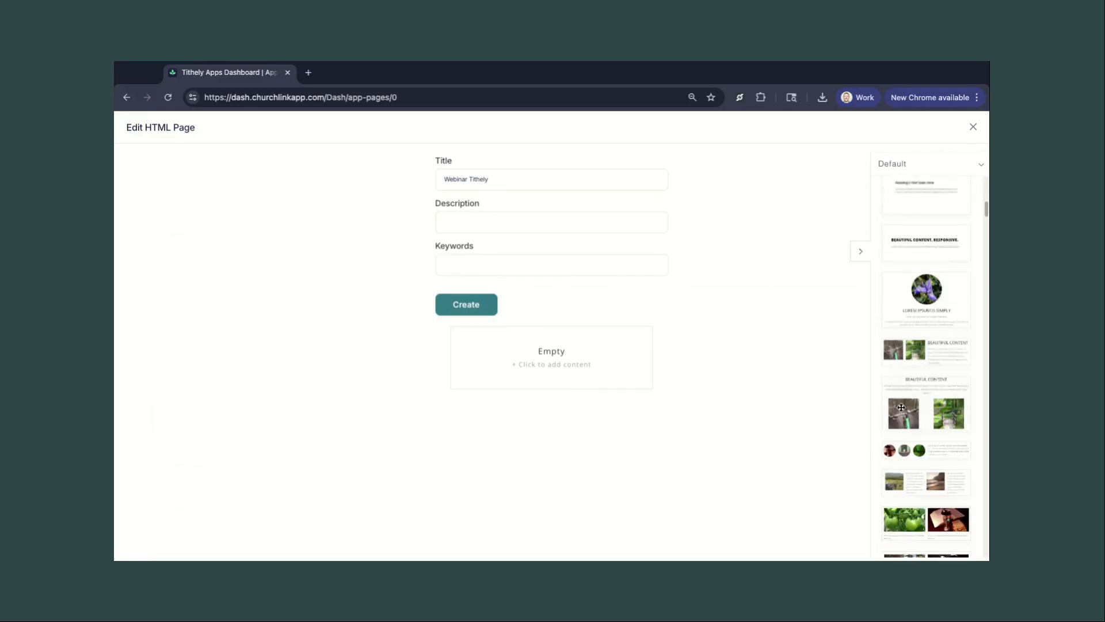
{"action": "scroll", "coordinate": [902, 407], "scroll_direction": "down", "scroll_amount": 5}
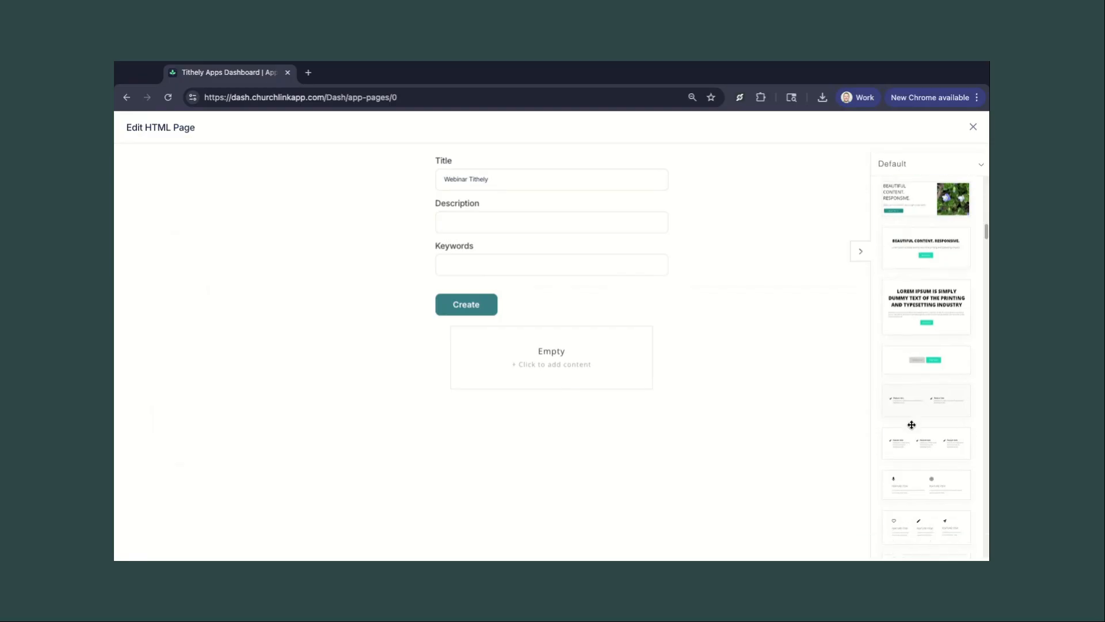
{"action": "scroll", "coordinate": [912, 424], "scroll_direction": "down", "scroll_amount": 3}
{"action": "scroll", "coordinate": [916, 445], "scroll_direction": "down", "scroll_amount": 3}
{"action": "left_click", "coordinate": [932, 468]}
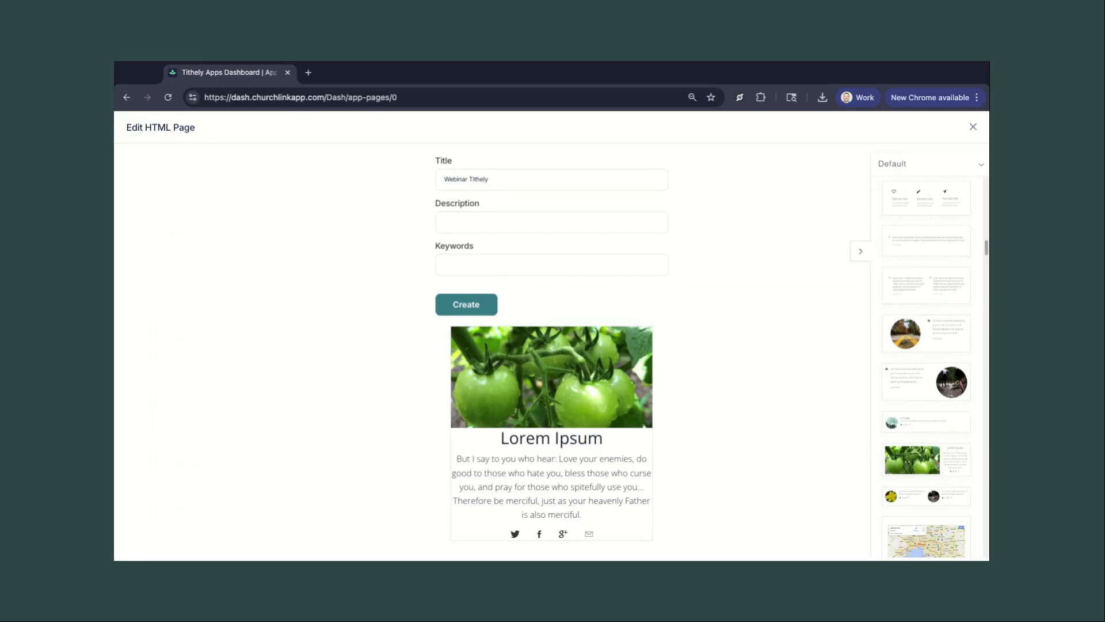
Examine the editing options for the new block's image, "Lorem Ipsum" heading and social icons.
{"action": "left_click", "coordinate": [522, 381]}
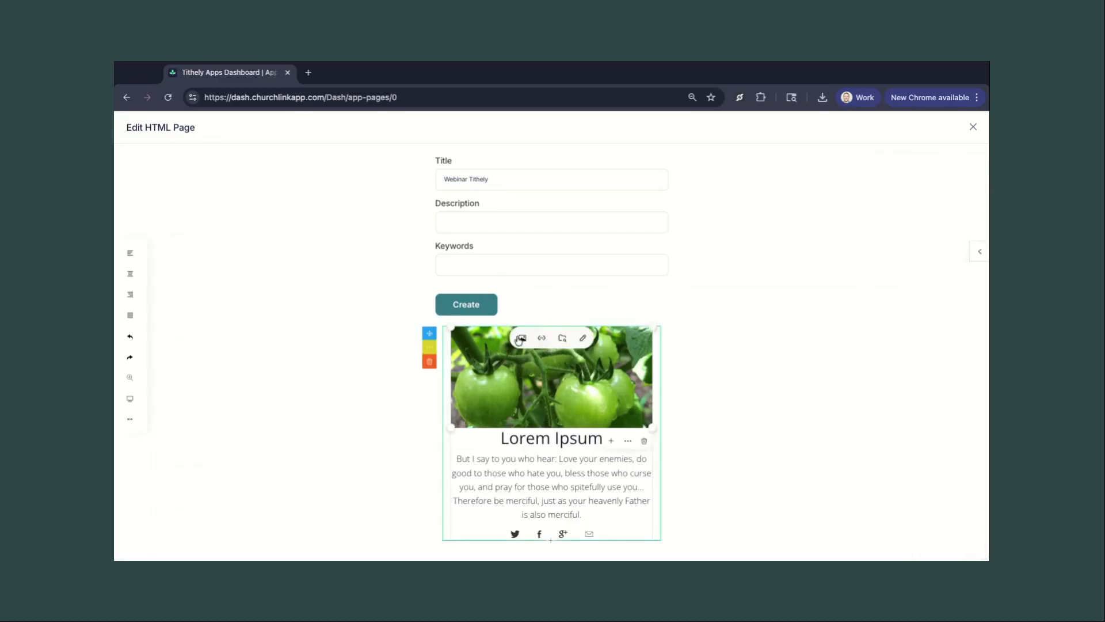
{"action": "left_click", "coordinate": [537, 439]}
{"action": "key", "text": "BackSpace"}
{"action": "key", "text": "BackSpace"}
{"action": "type", "text": "re"}
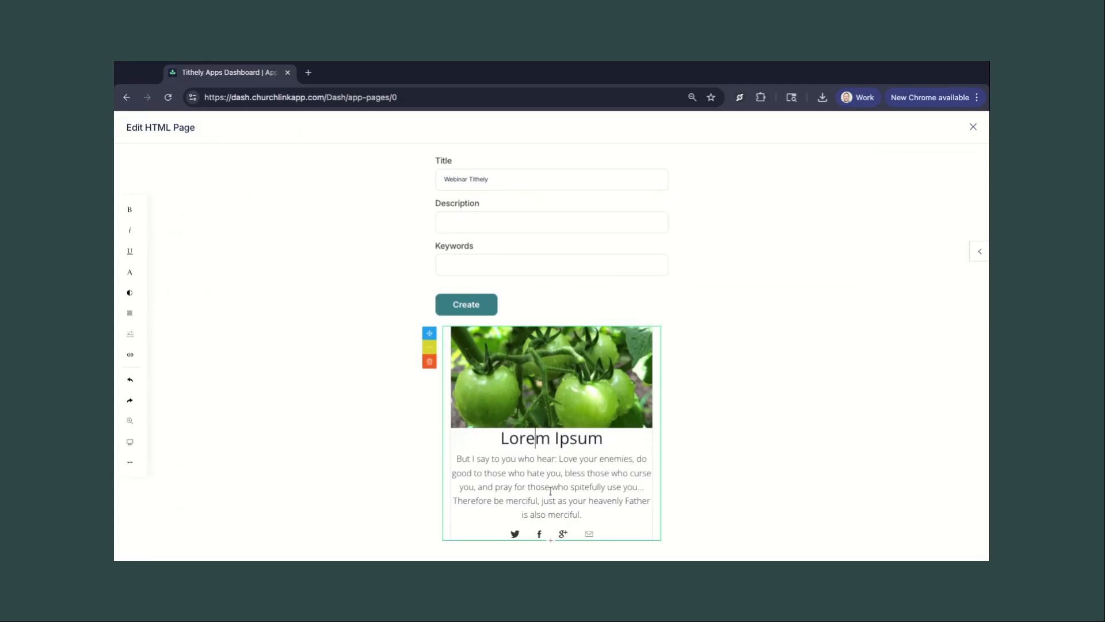
{"action": "left_click", "coordinate": [518, 536]}
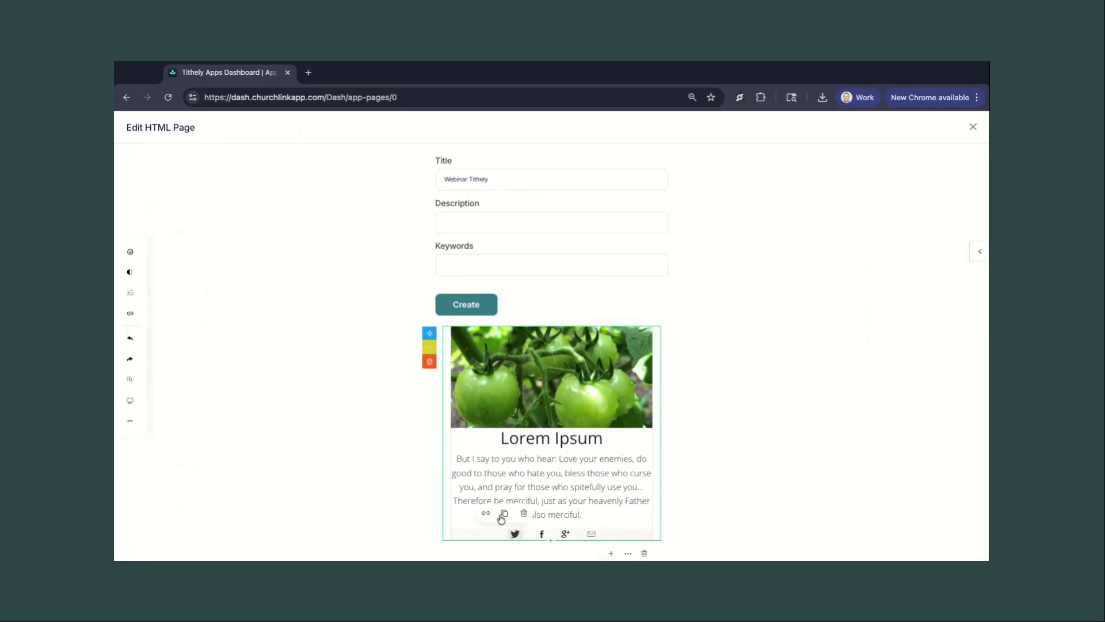
{"action": "left_click", "coordinate": [634, 524]}
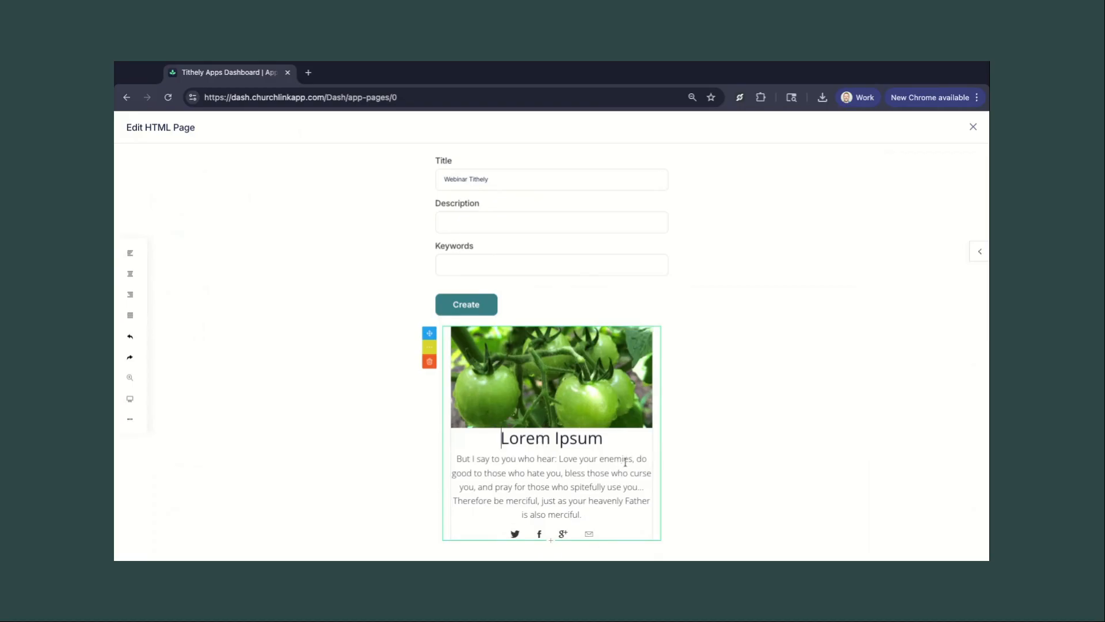
Add an HTML/JS code block beneath the green tomatoes block and inspect its source without changing it.
{"action": "left_click", "coordinate": [551, 544]}
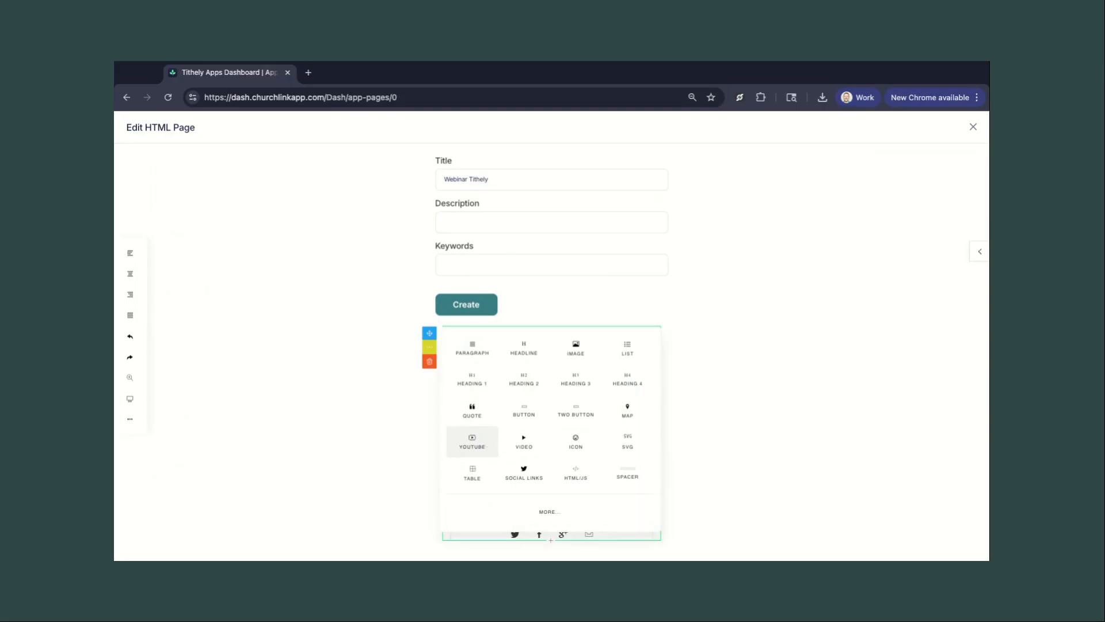
{"action": "left_click", "coordinate": [578, 473]}
{"action": "scroll", "coordinate": [560, 518], "scroll_direction": "down", "scroll_amount": 1}
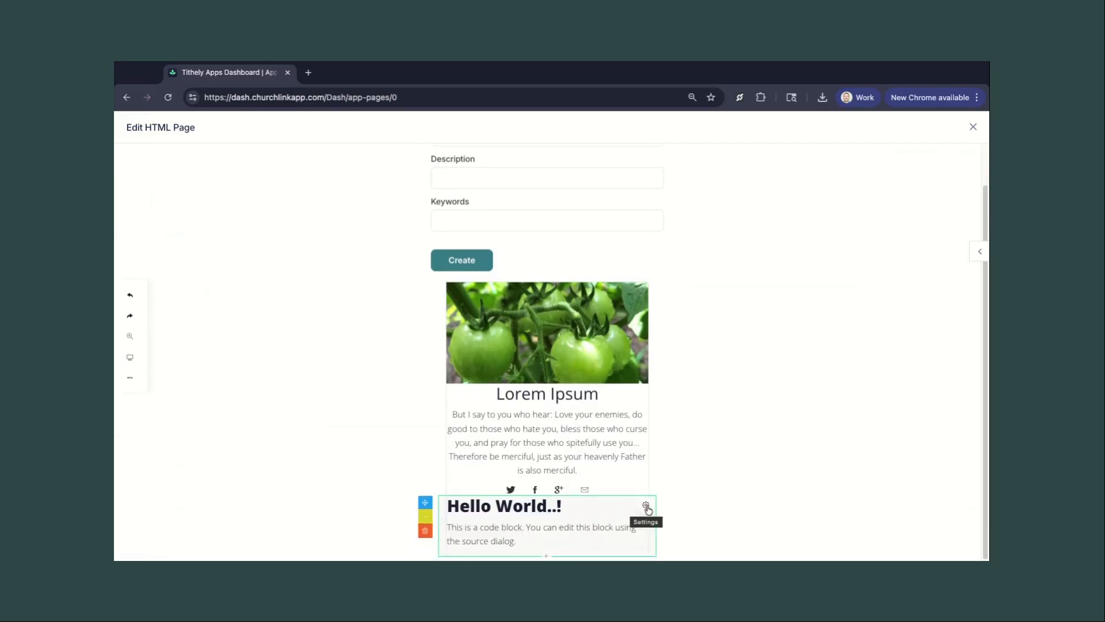
{"action": "left_click", "coordinate": [646, 505]}
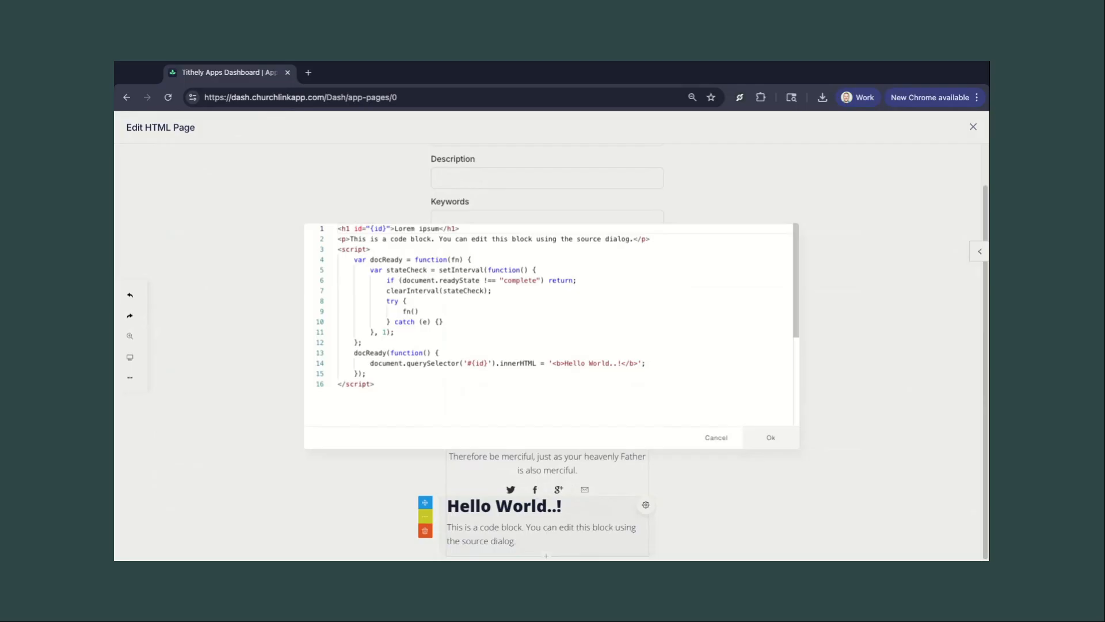
{"action": "left_click", "coordinate": [716, 438]}
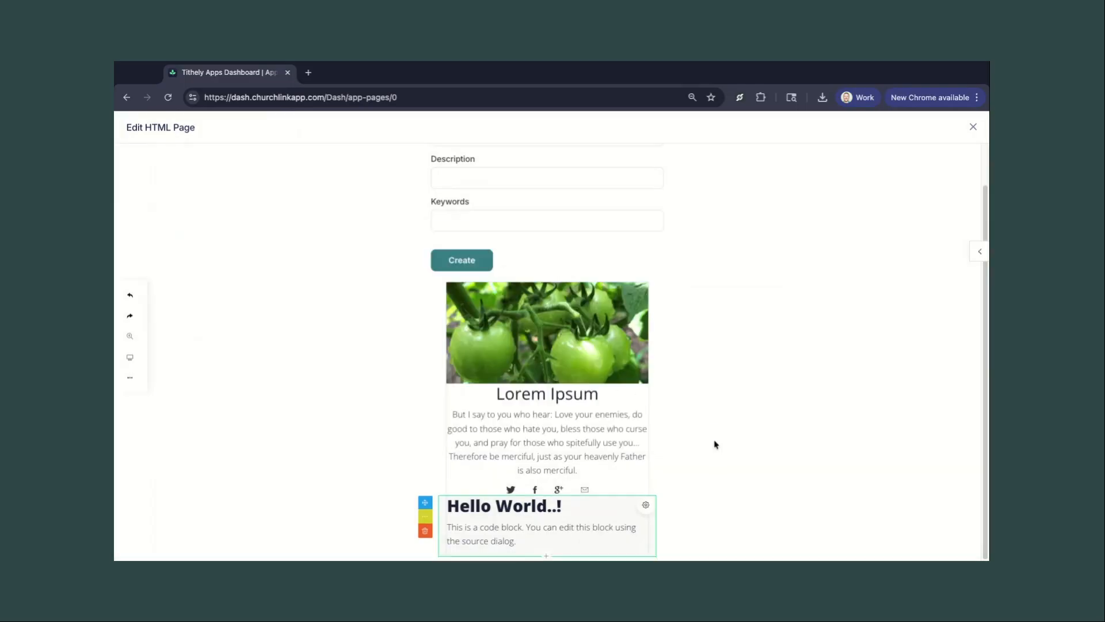
Browse the Call to Action content blocks and return the block library to the Default category.
{"action": "left_click", "coordinate": [973, 255]}
{"action": "left_click", "coordinate": [945, 163]}
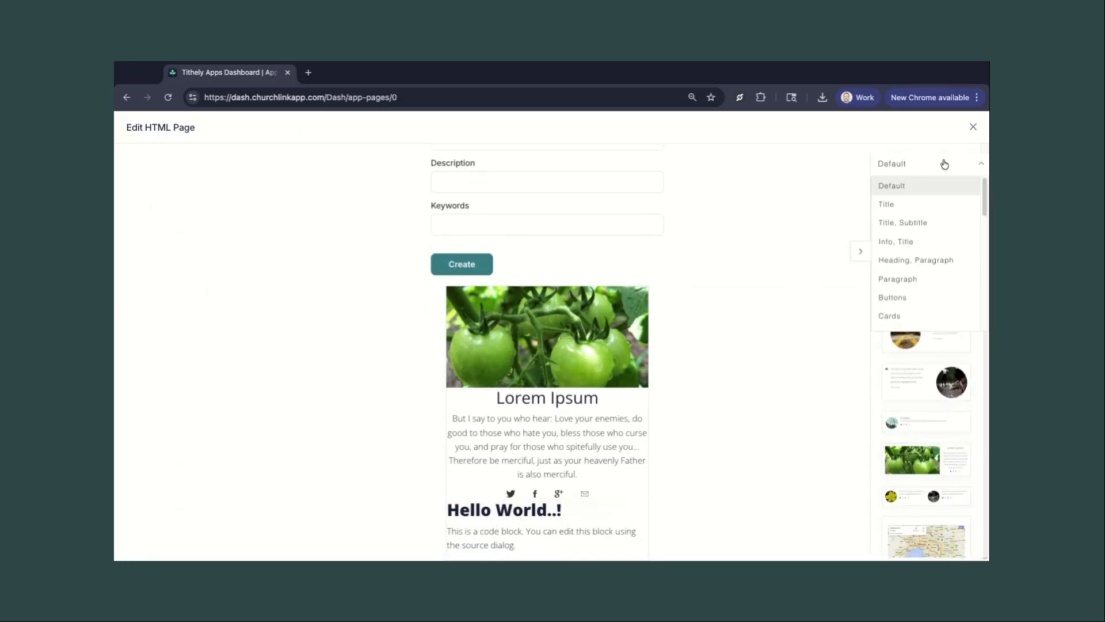
{"action": "scroll", "coordinate": [914, 293], "scroll_direction": "down", "scroll_amount": 3}
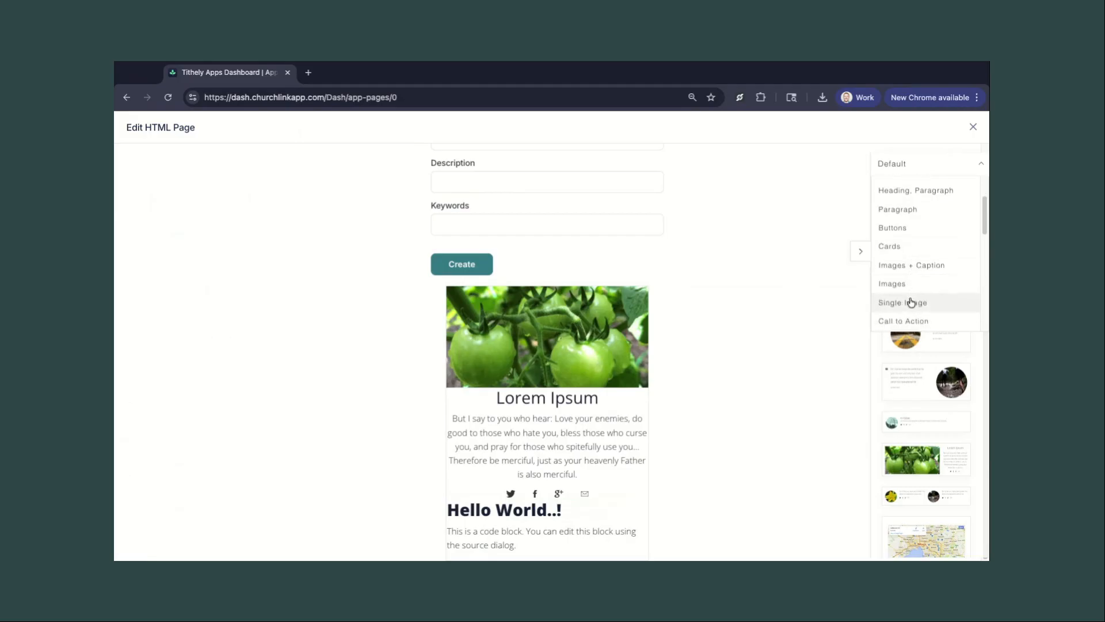
{"action": "left_click", "coordinate": [921, 293]}
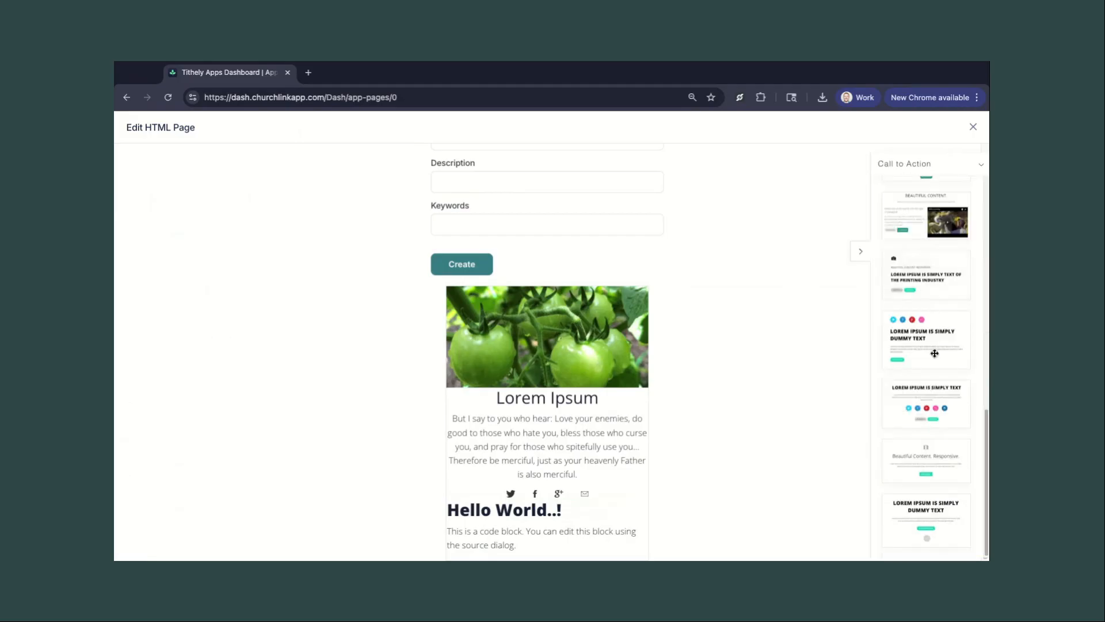
{"action": "scroll", "coordinate": [939, 345], "scroll_direction": "up", "scroll_amount": 5}
{"action": "scroll", "coordinate": [940, 268], "scroll_direction": "up", "scroll_amount": 5}
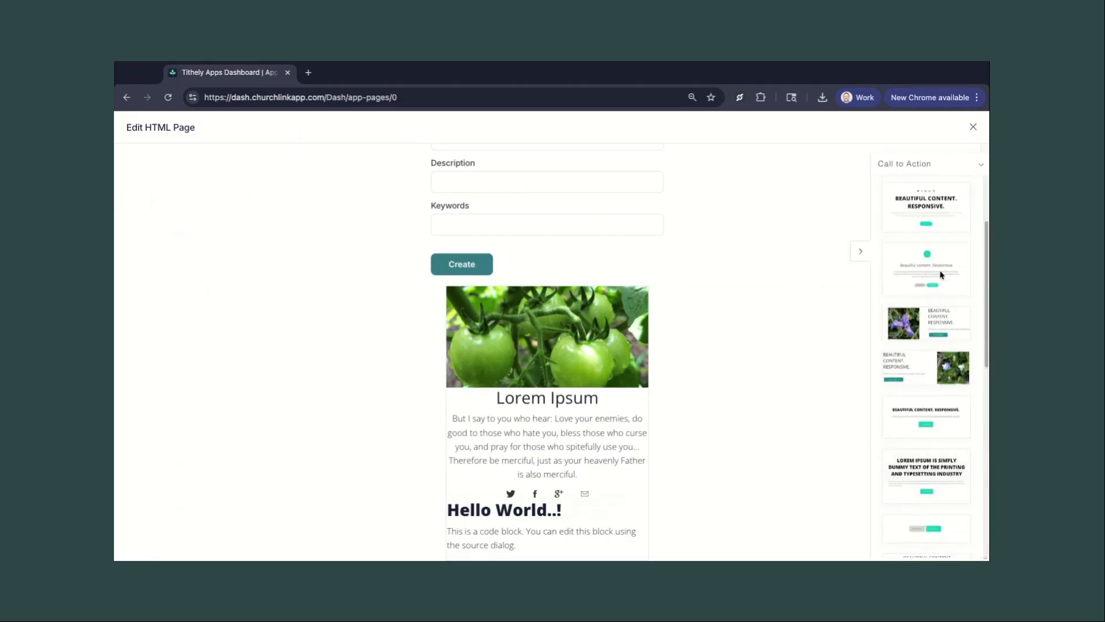
{"action": "left_click", "coordinate": [962, 173]}
{"action": "scroll", "coordinate": [923, 219], "scroll_direction": "up", "scroll_amount": 3}
{"action": "left_click", "coordinate": [919, 184]}
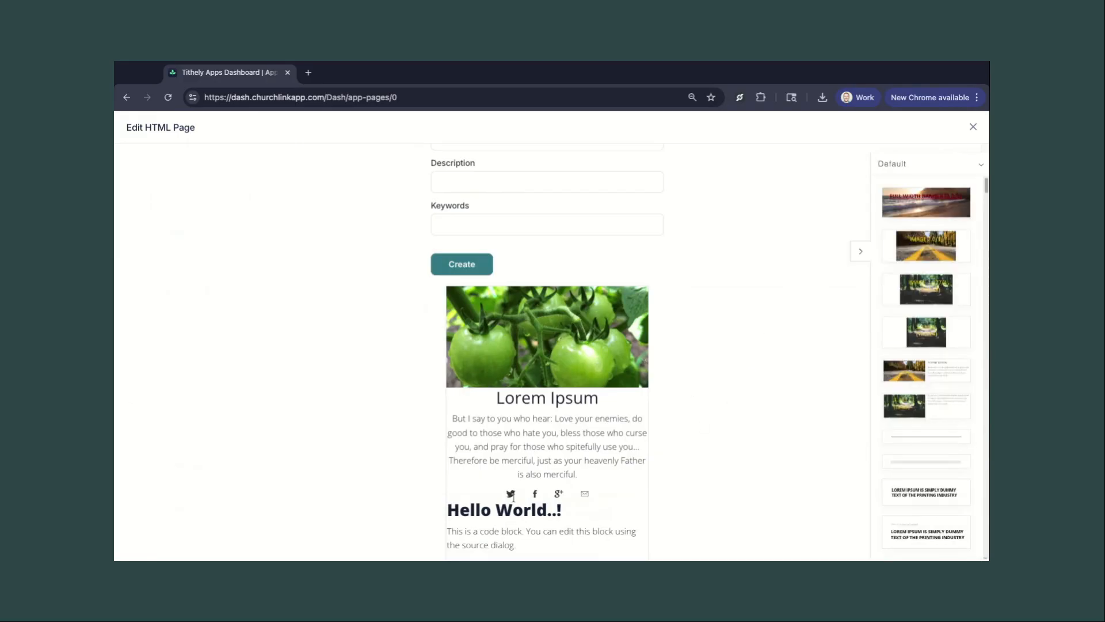
Create the Webinar Tithely page and close the page editor.
{"action": "left_click", "coordinate": [482, 268]}
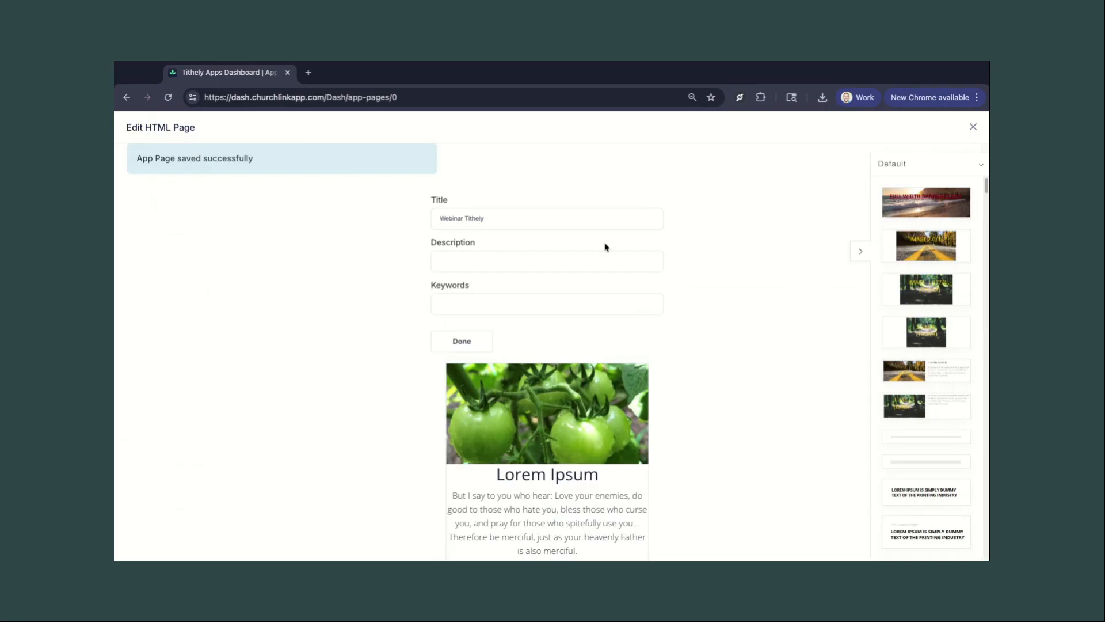
{"action": "left_click", "coordinate": [973, 128]}
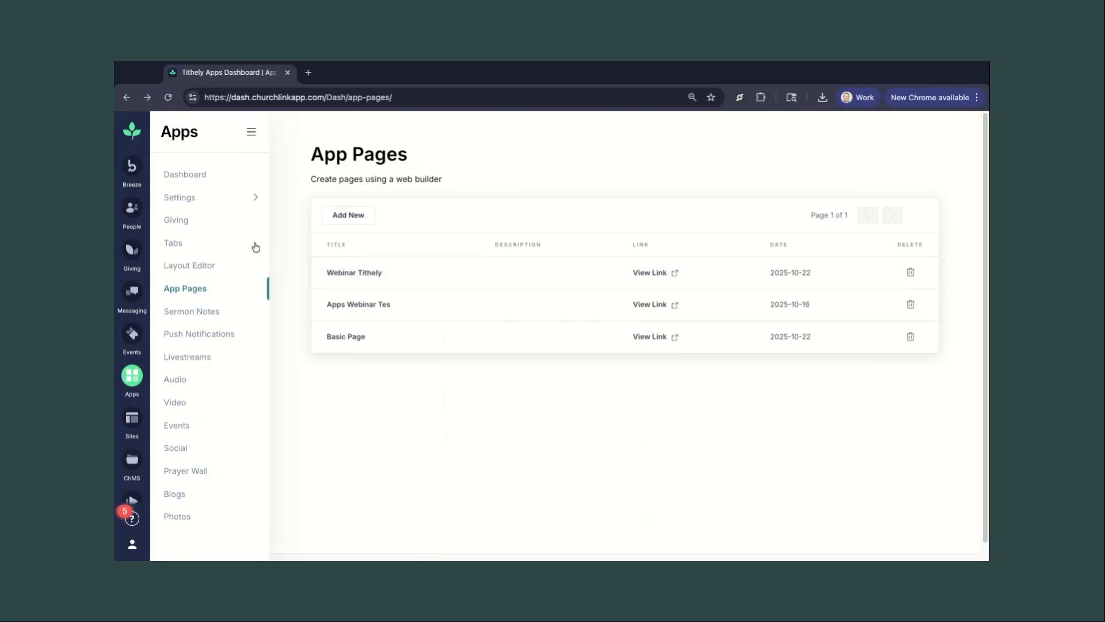
Add the "Webinar Tit" app page from the addable tabs to the app's navigation tabs and save.
{"action": "left_click", "coordinate": [174, 243]}
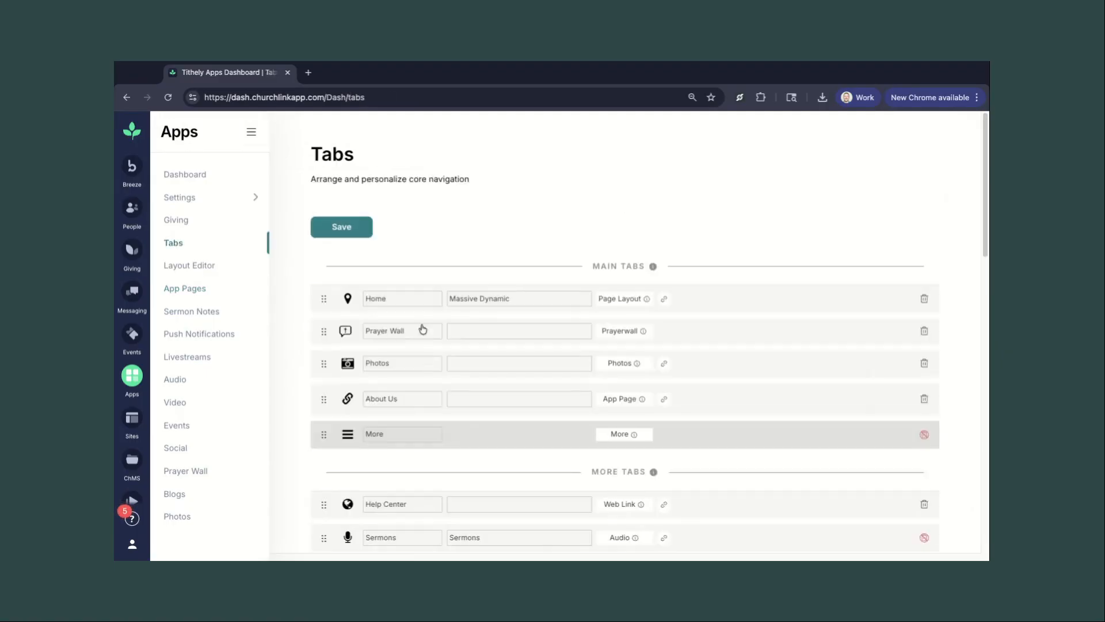
{"action": "scroll", "coordinate": [422, 332], "scroll_direction": "down", "scroll_amount": 15}
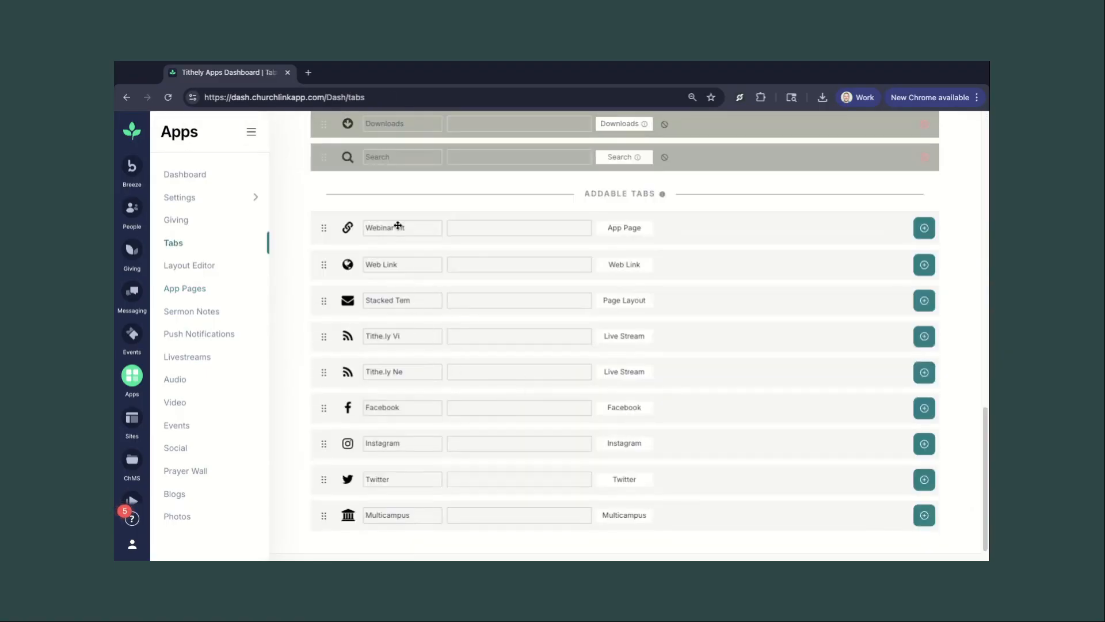
{"action": "scroll", "coordinate": [415, 242], "scroll_direction": "up", "scroll_amount": 2}
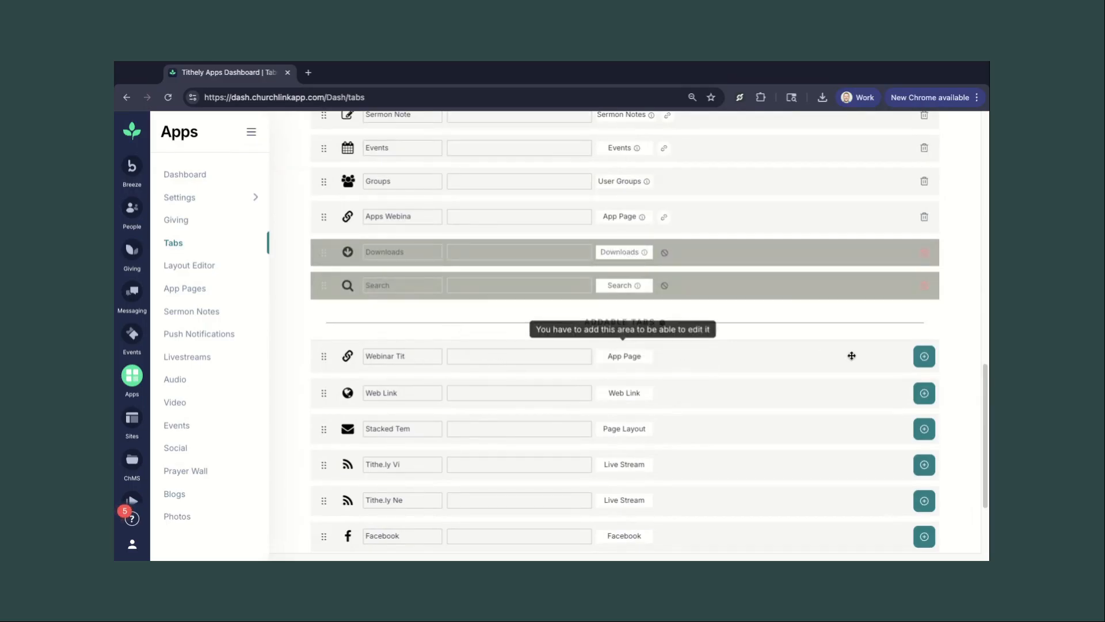
{"action": "left_click", "coordinate": [925, 355]}
{"action": "scroll", "coordinate": [490, 287], "scroll_direction": "up", "scroll_amount": 10}
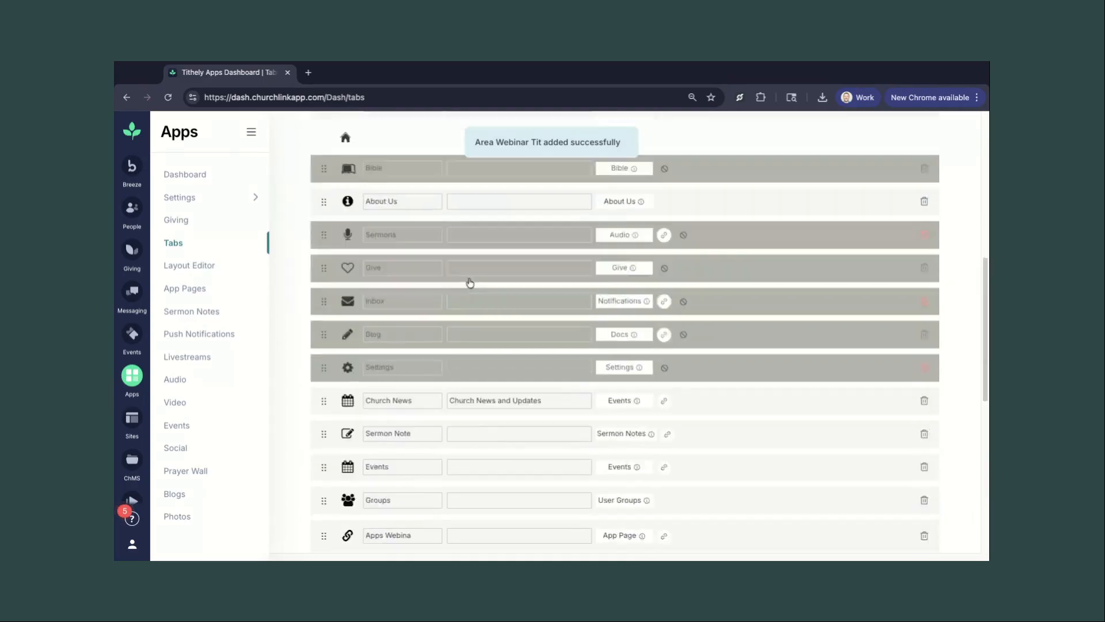
{"action": "left_click", "coordinate": [338, 281]}
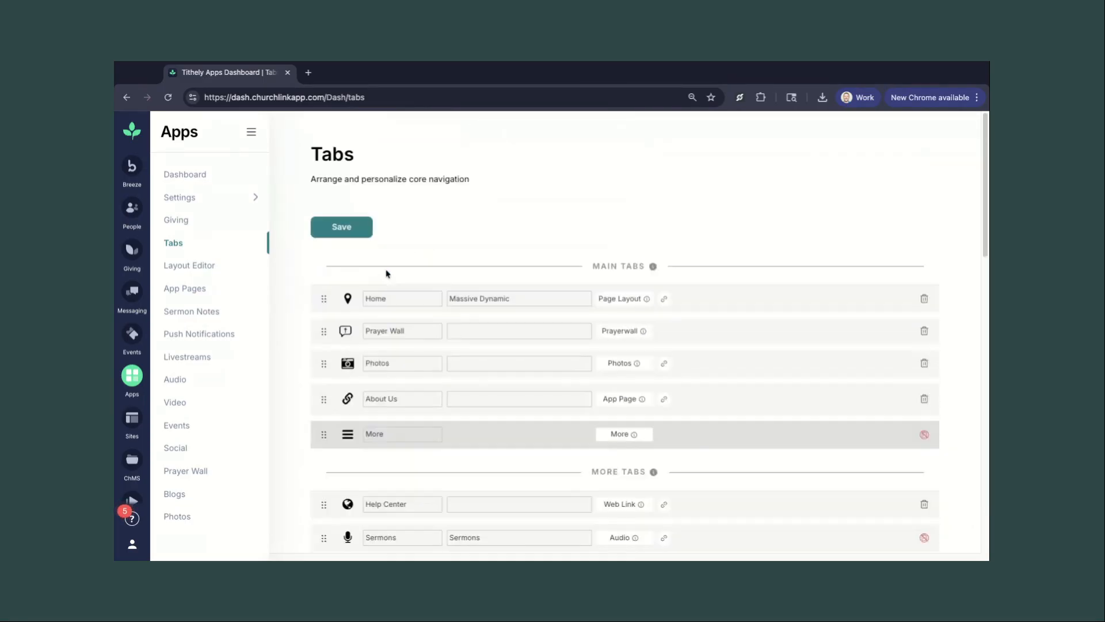
Move the "Webinar Tit" tab into the Main Tabs in place of About Us, just above More, and save the arrangement.
{"action": "scroll", "coordinate": [417, 274], "scroll_direction": "down", "scroll_amount": 10}
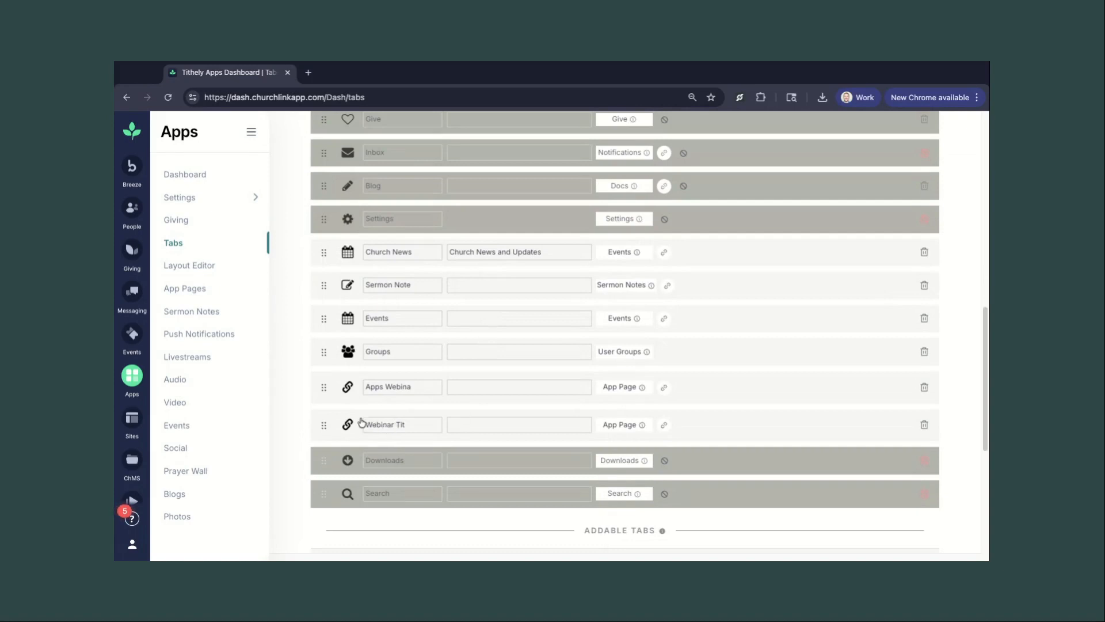
{"action": "left_click_drag", "start_coordinate": [332, 429], "coordinate": [322, 249]}
{"action": "left_click", "coordinate": [320, 424]}
{"action": "scroll", "coordinate": [350, 517], "scroll_direction": "up", "scroll_amount": 6}
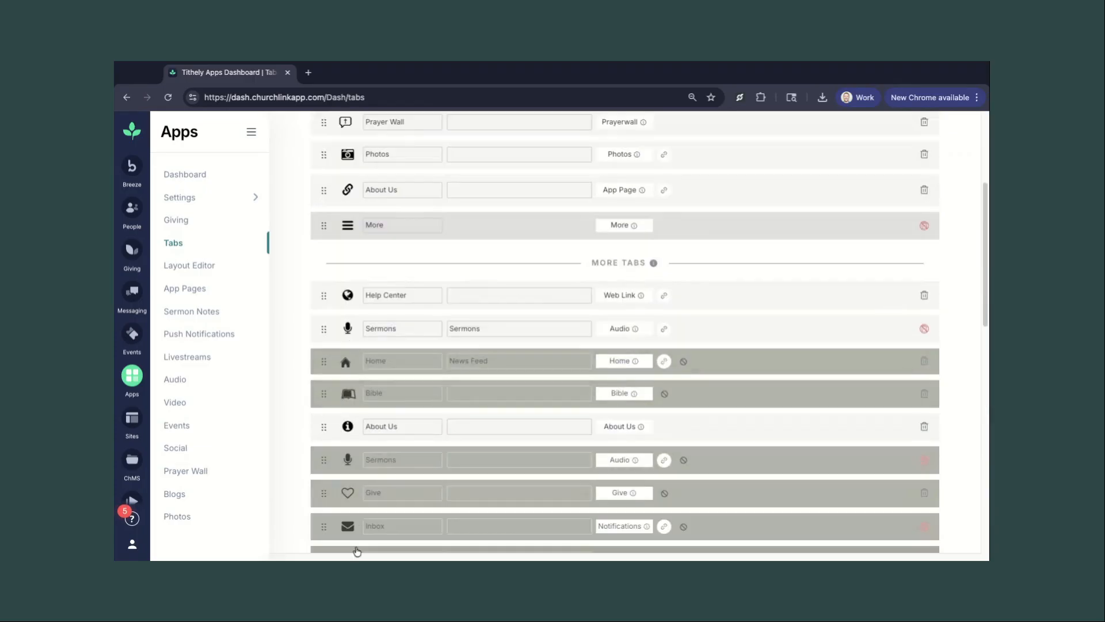
{"action": "scroll", "coordinate": [351, 517], "scroll_direction": "down", "scroll_amount": 2}
{"action": "left_click_drag", "start_coordinate": [325, 507], "coordinate": [321, 198]}
{"action": "scroll", "coordinate": [378, 386], "scroll_direction": "up", "scroll_amount": 6}
{"action": "scroll", "coordinate": [386, 405], "scroll_direction": "down", "scroll_amount": 1}
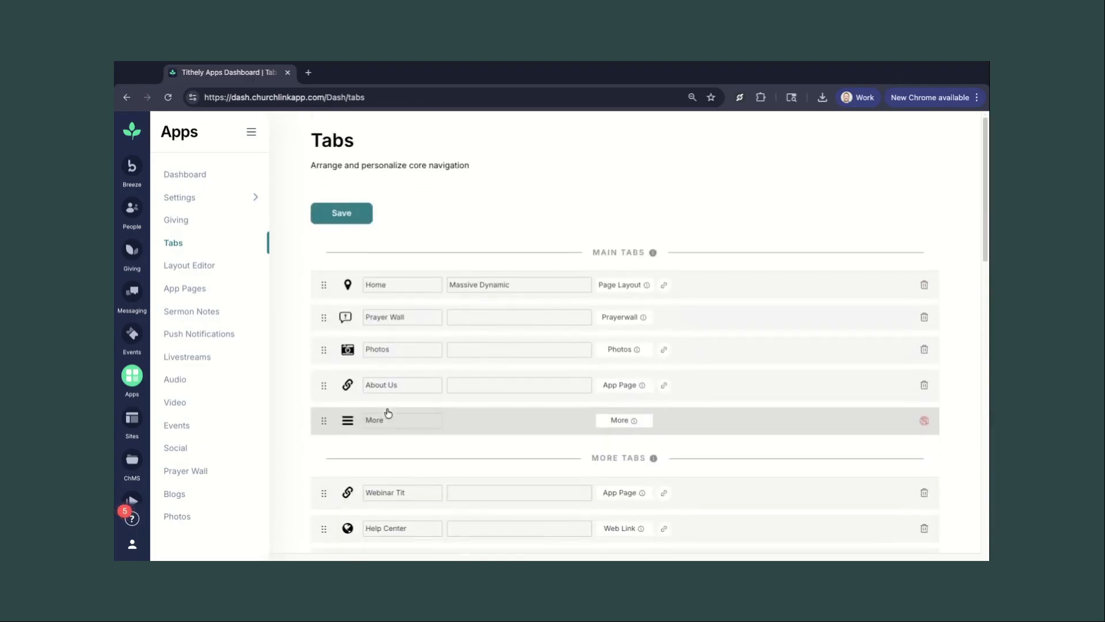
{"action": "left_click_drag", "start_coordinate": [323, 489], "coordinate": [323, 382]}
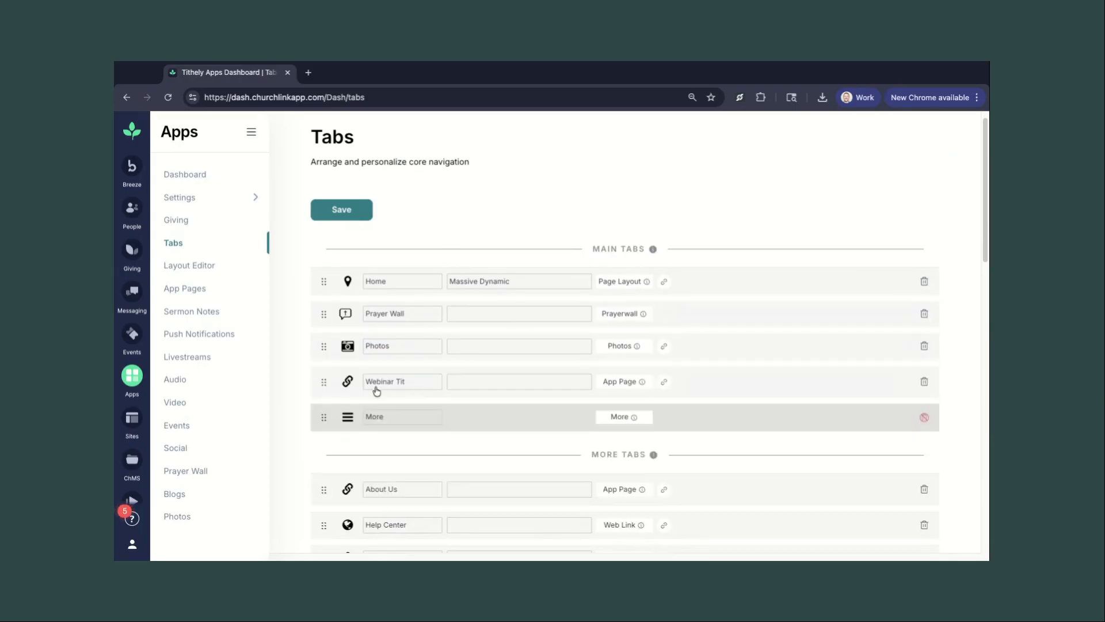
{"action": "left_click", "coordinate": [357, 215]}
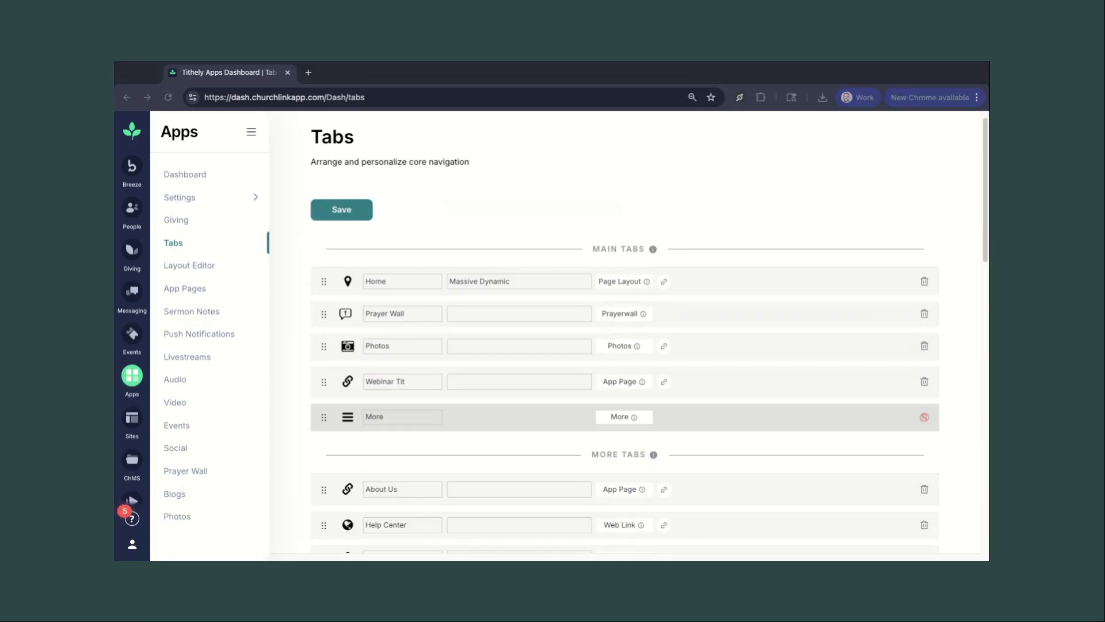
Delete the "Webinar Tit" tab from the Main Tabs and save the tab arrangement.
{"action": "left_click", "coordinate": [204, 290]}
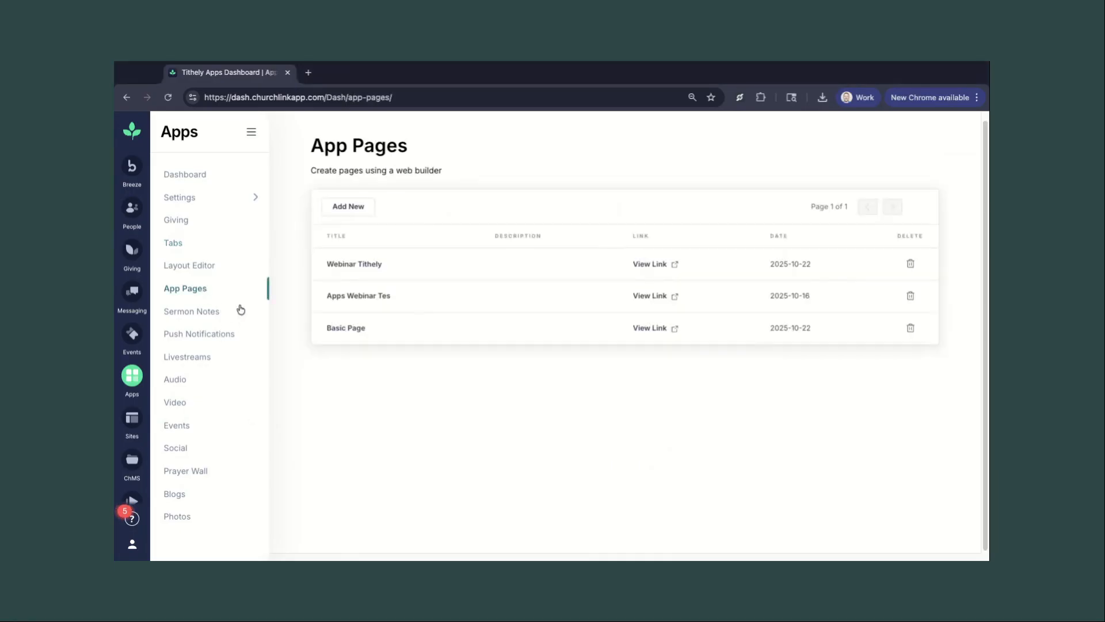
{"action": "left_click", "coordinate": [178, 248]}
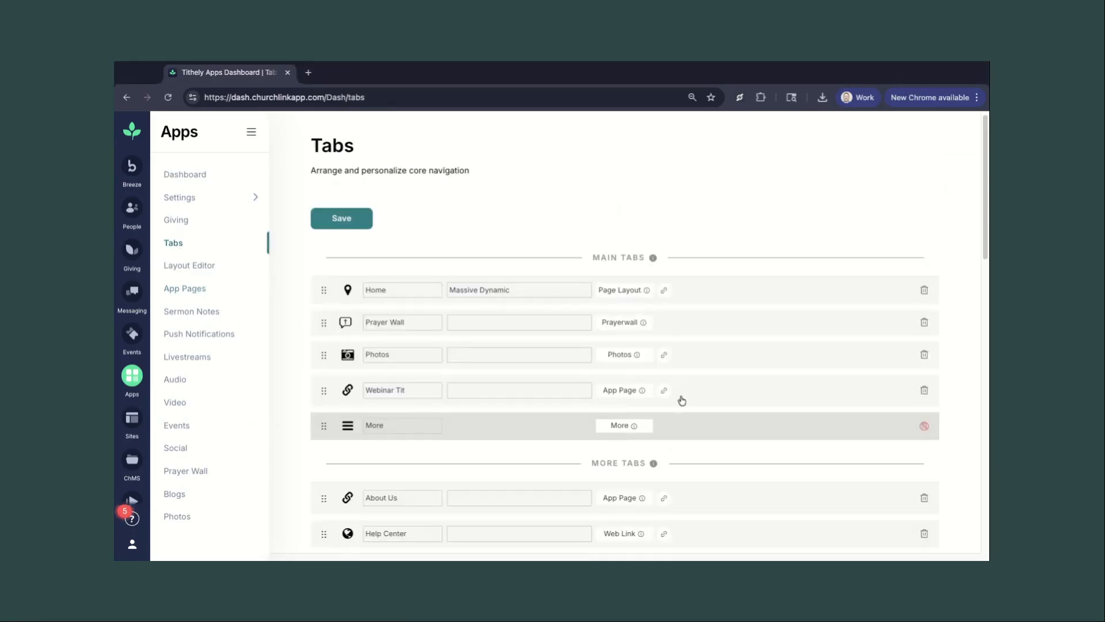
{"action": "left_click", "coordinate": [652, 257]}
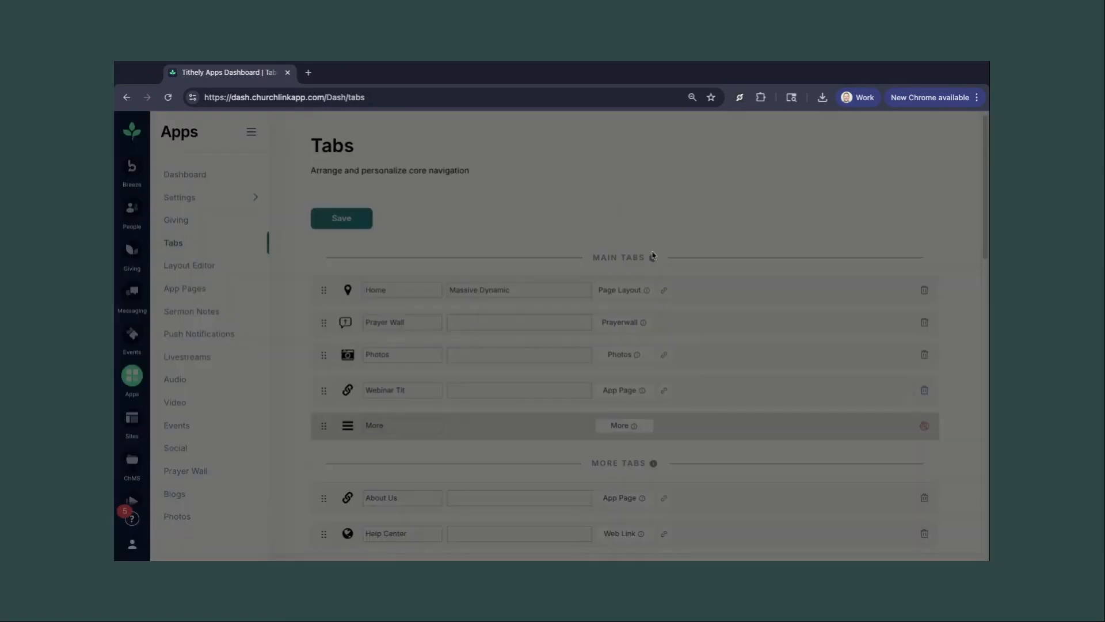
{"action": "left_click", "coordinate": [637, 206]}
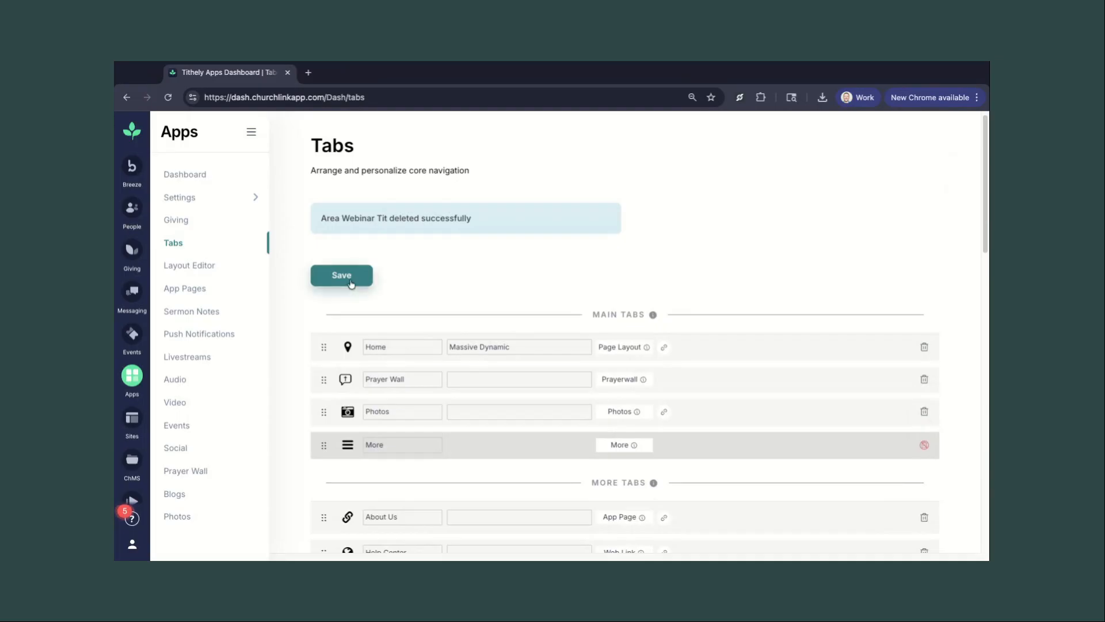
{"action": "left_click", "coordinate": [351, 282]}
Look through the Addable Tabs, including the "Webinar Tit" app page, and go back to App Pages.
{"action": "scroll", "coordinate": [399, 532], "scroll_direction": "down", "scroll_amount": 1}
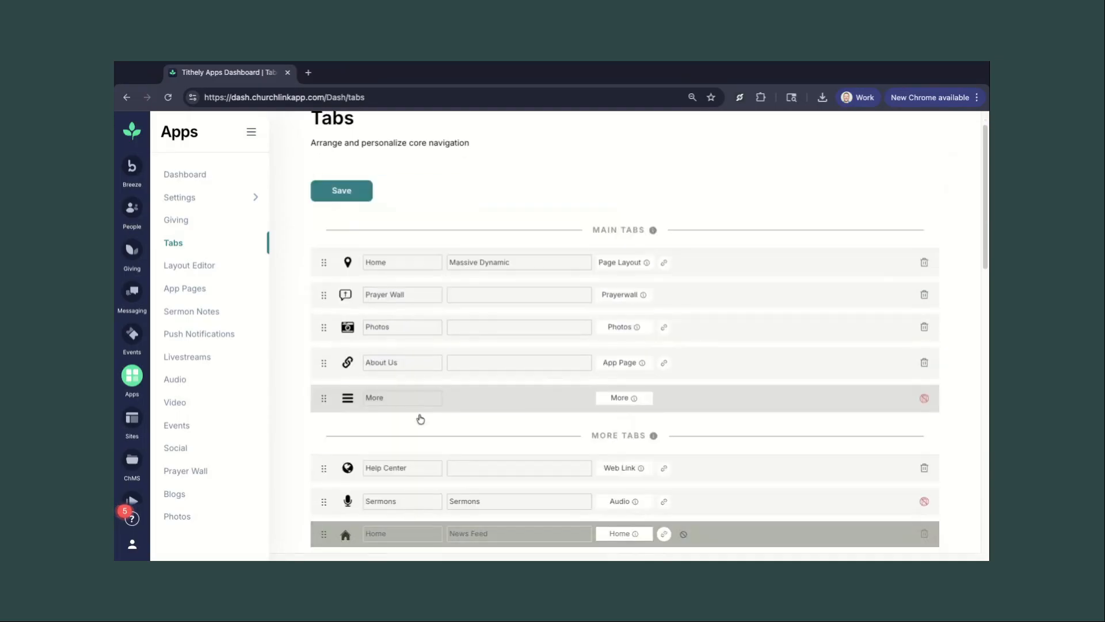
{"action": "scroll", "coordinate": [459, 424], "scroll_direction": "down", "scroll_amount": 12}
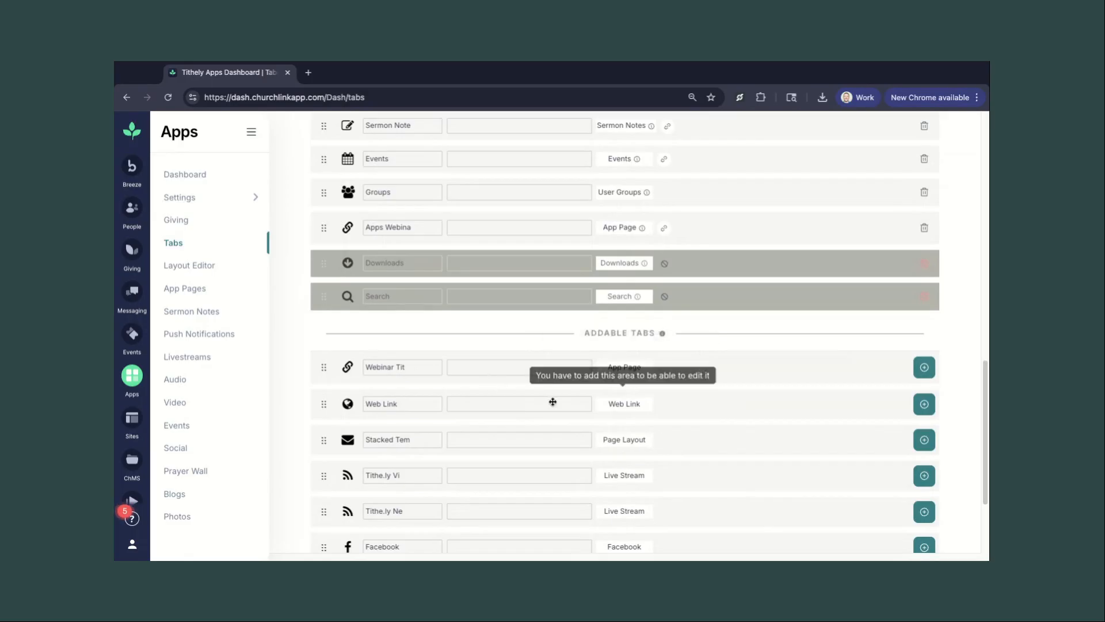
{"action": "scroll", "coordinate": [498, 440], "scroll_direction": "down", "scroll_amount": 3}
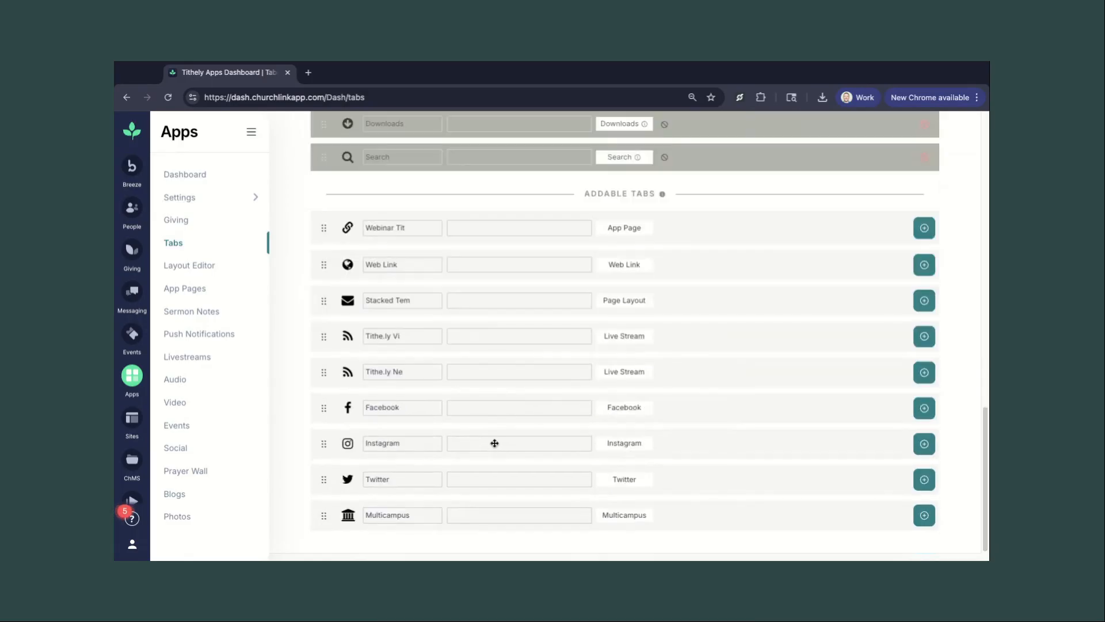
{"action": "scroll", "coordinate": [495, 442], "scroll_direction": "up", "scroll_amount": 1}
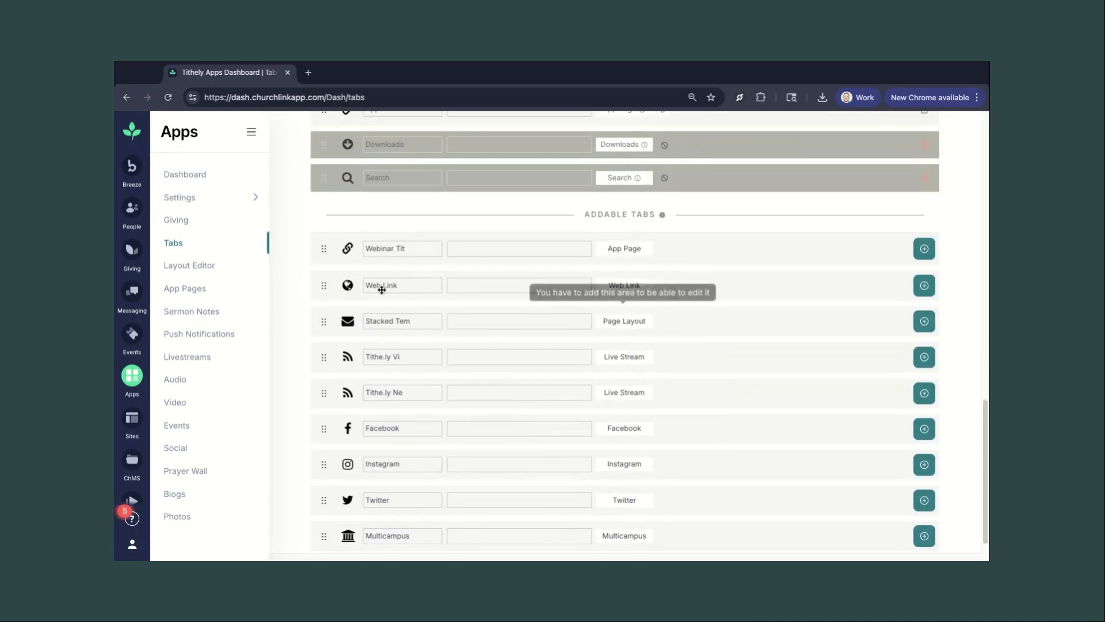
{"action": "left_click", "coordinate": [197, 292]}
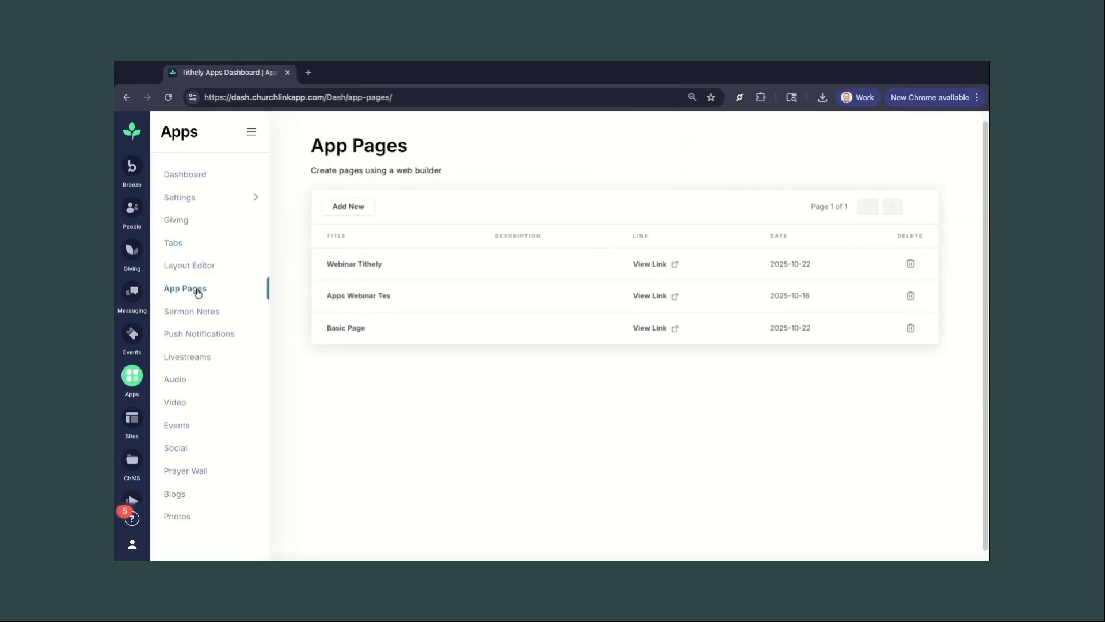
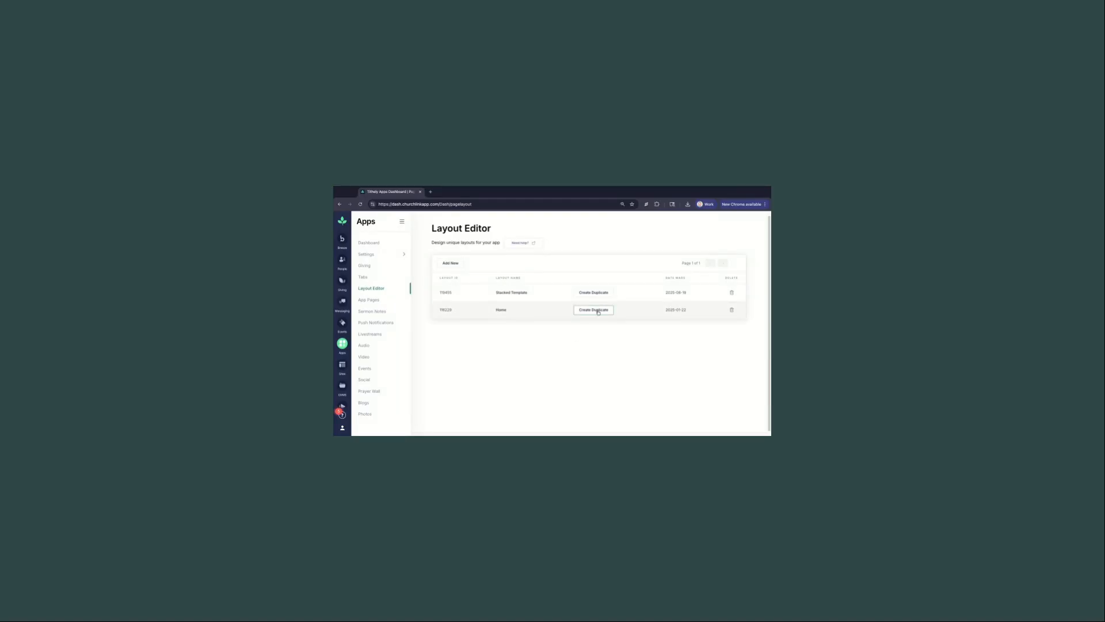
Duplicate the Home layout and add the duplicate as a tab between Events and Groups in the More Tabs.
{"action": "left_click", "coordinate": [598, 312]}
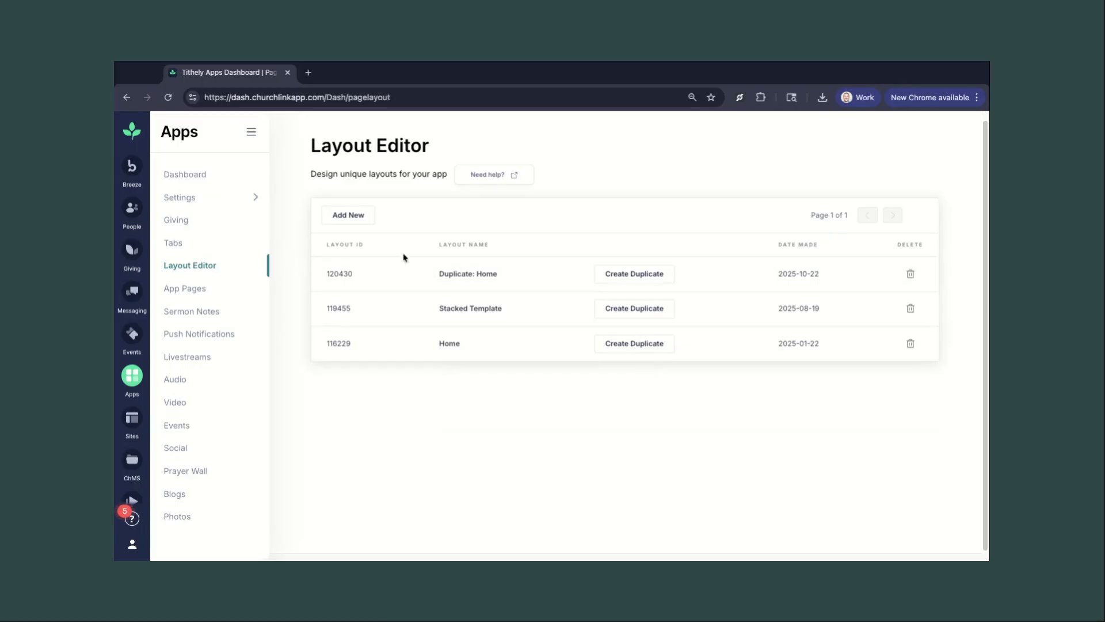
{"action": "left_click", "coordinate": [173, 243]}
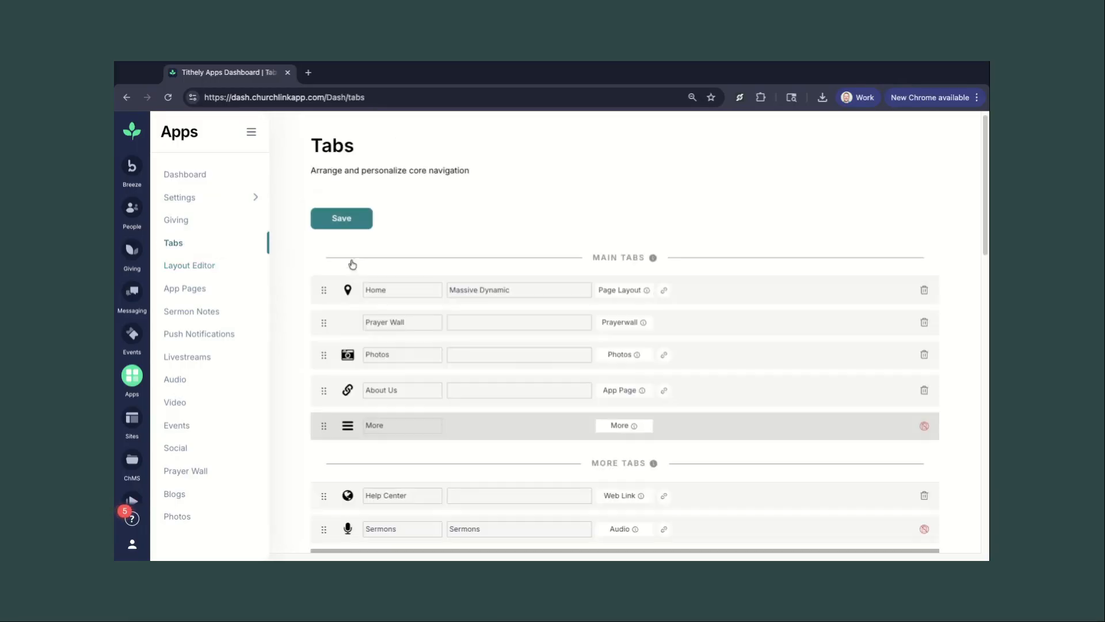
{"action": "scroll", "coordinate": [477, 362], "scroll_direction": "down", "scroll_amount": 15}
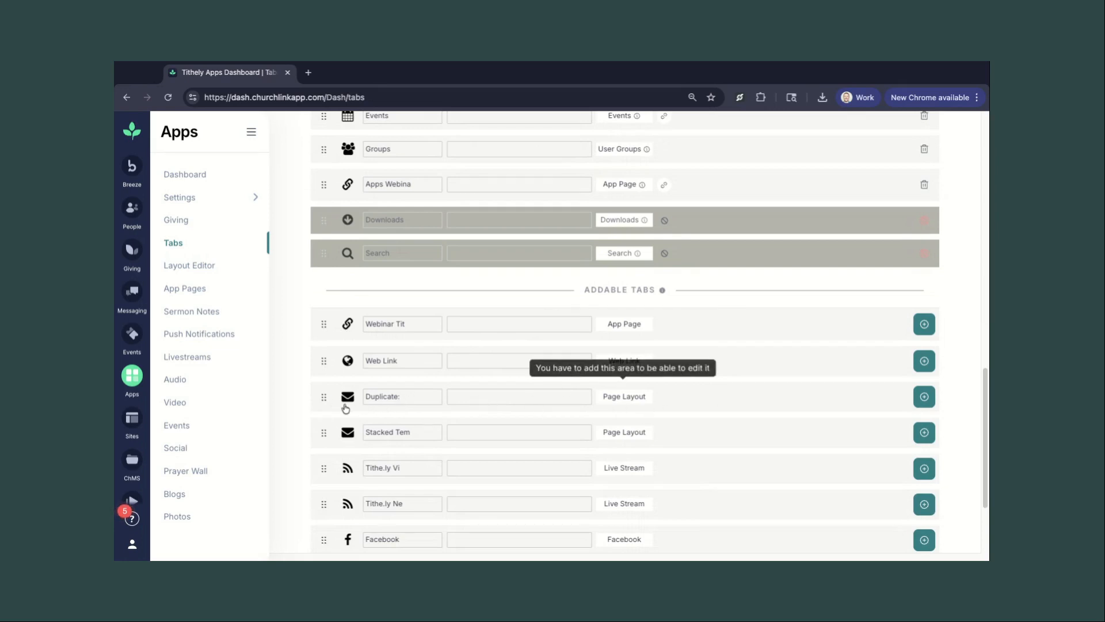
{"action": "left_click_drag", "start_coordinate": [325, 397], "coordinate": [334, 151]}
{"action": "scroll", "coordinate": [340, 212], "scroll_direction": "up", "scroll_amount": 1}
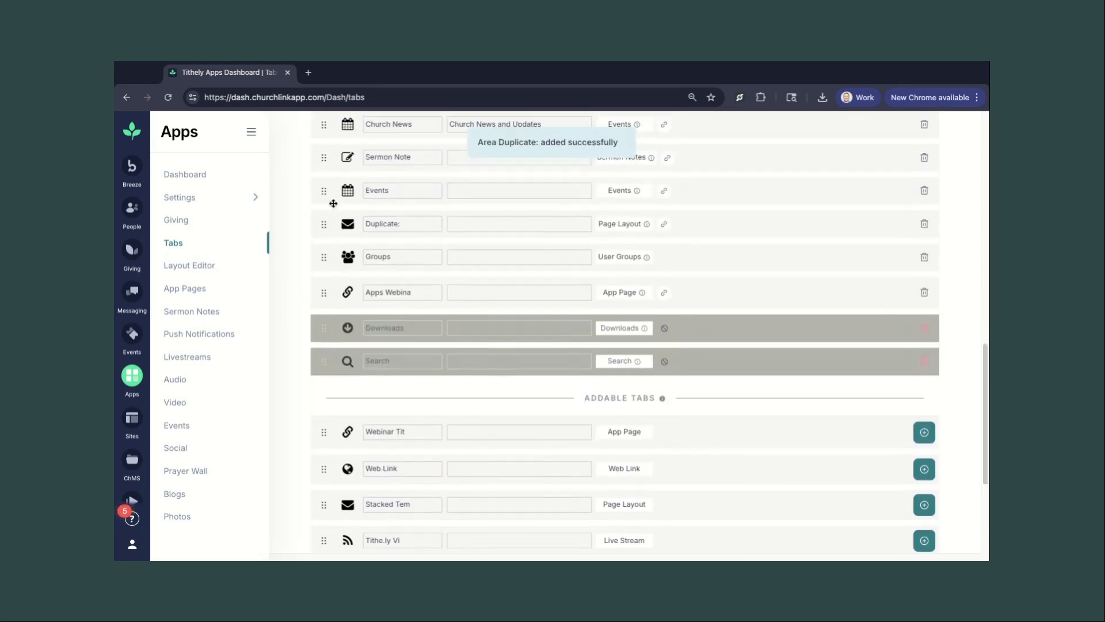
Move the duplicated layout's tab from the More Tabs to the first position in the Main Tabs, above Home.
{"action": "left_click_drag", "start_coordinate": [324, 225], "coordinate": [326, 130]}
{"action": "scroll", "coordinate": [348, 254], "scroll_direction": "up", "scroll_amount": 6}
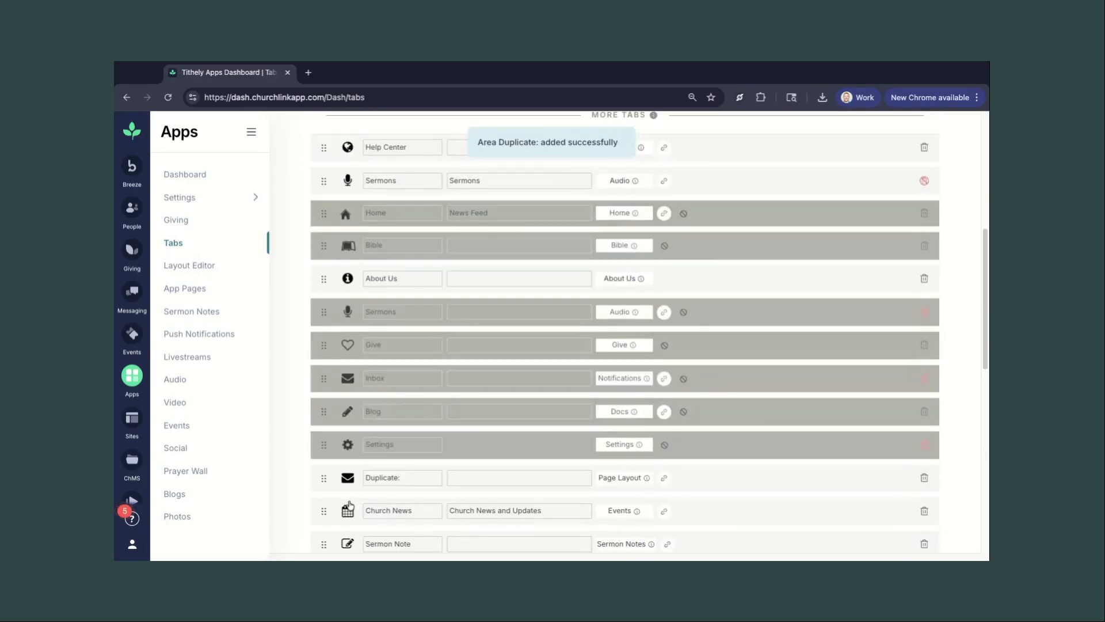
{"action": "left_click_drag", "start_coordinate": [327, 480], "coordinate": [326, 147]}
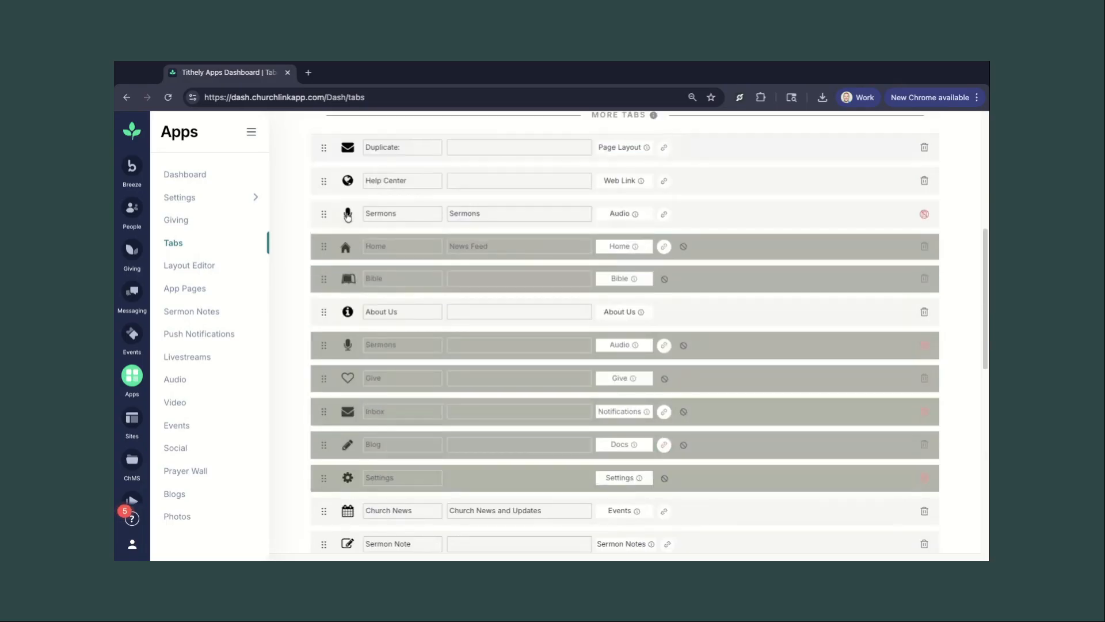
{"action": "scroll", "coordinate": [351, 233], "scroll_direction": "up", "scroll_amount": 6}
{"action": "left_click_drag", "start_coordinate": [327, 495], "coordinate": [326, 285]}
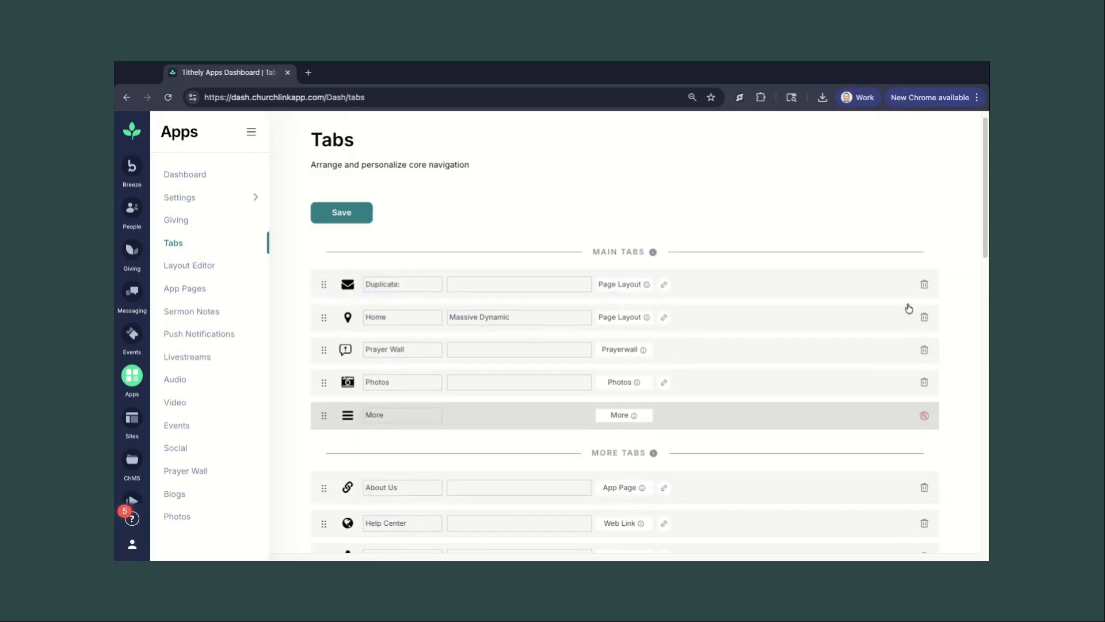
Delete the Home page layout tab from the Main Tabs and look for it among the Addable Tabs.
{"action": "left_click", "coordinate": [924, 317]}
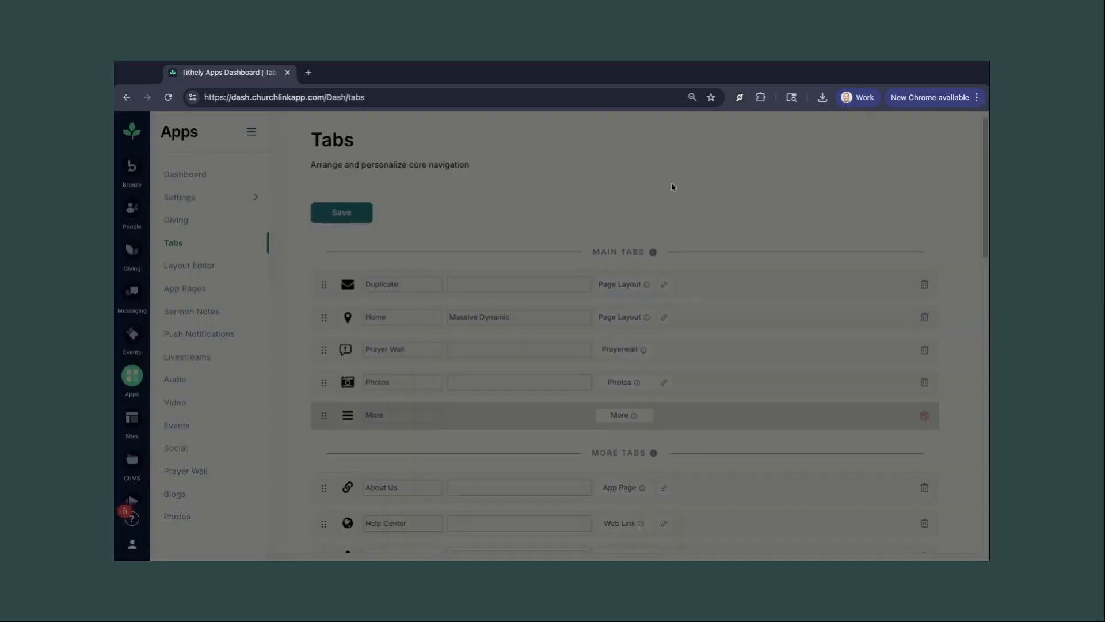
{"action": "left_click", "coordinate": [641, 205]}
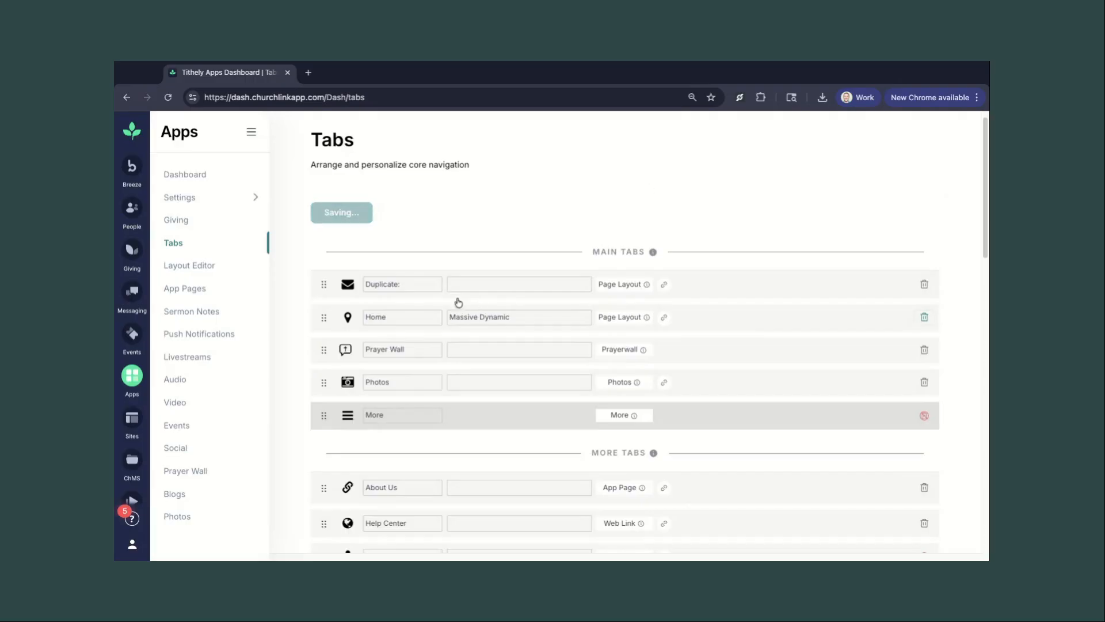
{"action": "scroll", "coordinate": [505, 461], "scroll_direction": "down", "scroll_amount": 6}
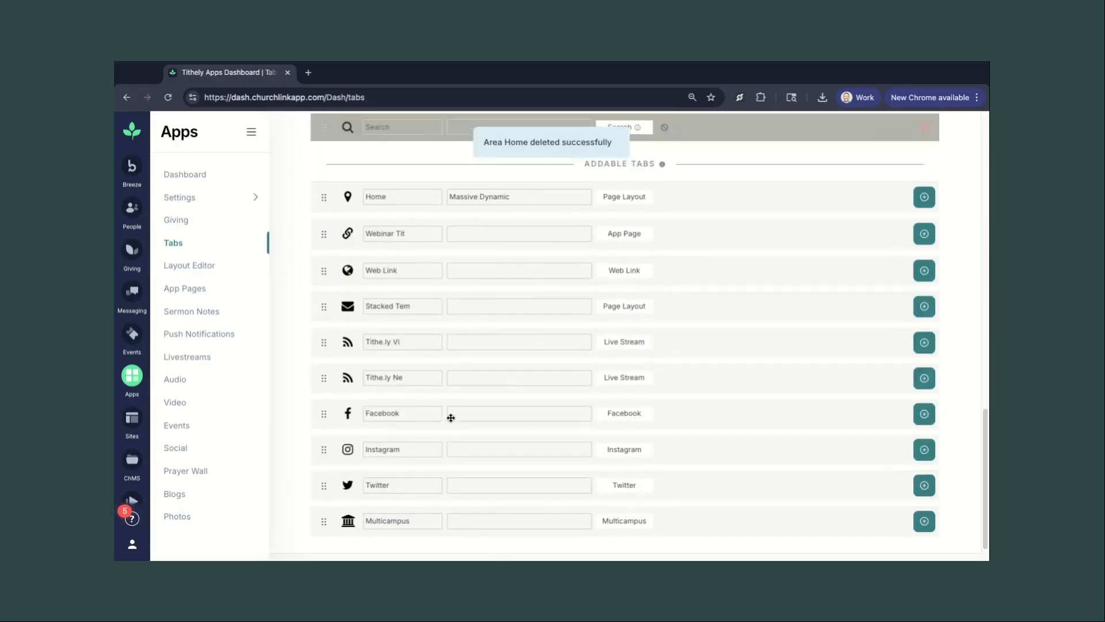
{"action": "scroll", "coordinate": [452, 417], "scroll_direction": "up", "scroll_amount": 6}
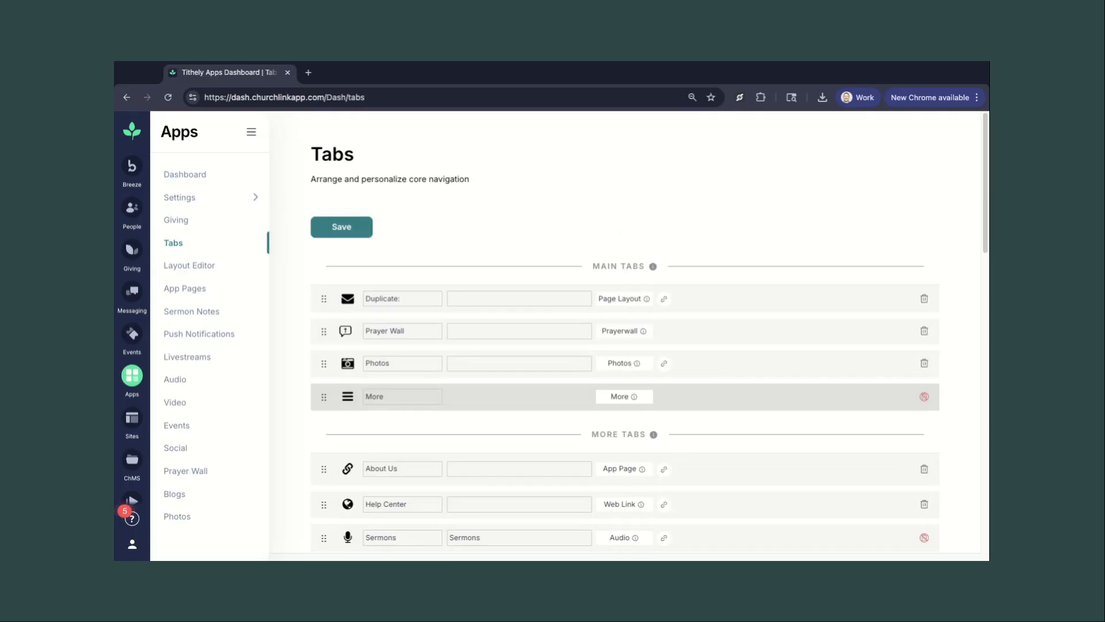
Open the Home layout's settings and try the Stacked Layout, Square Layout, List with Buttons and List with Thumbnails layout types.
{"action": "left_click", "coordinate": [196, 266]}
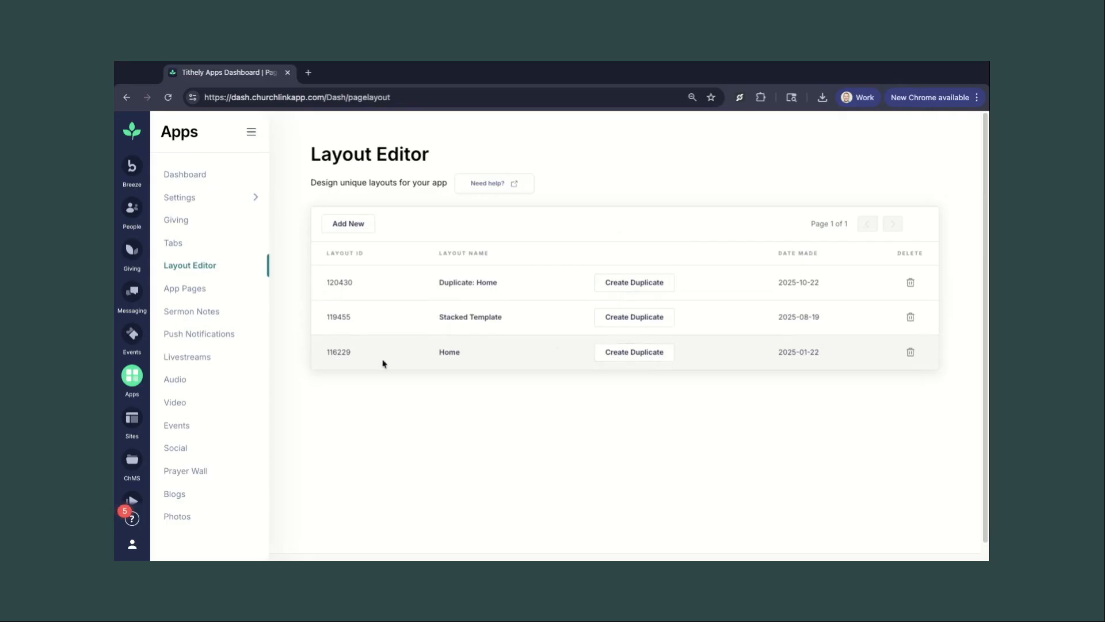
{"action": "left_click", "coordinate": [447, 355]}
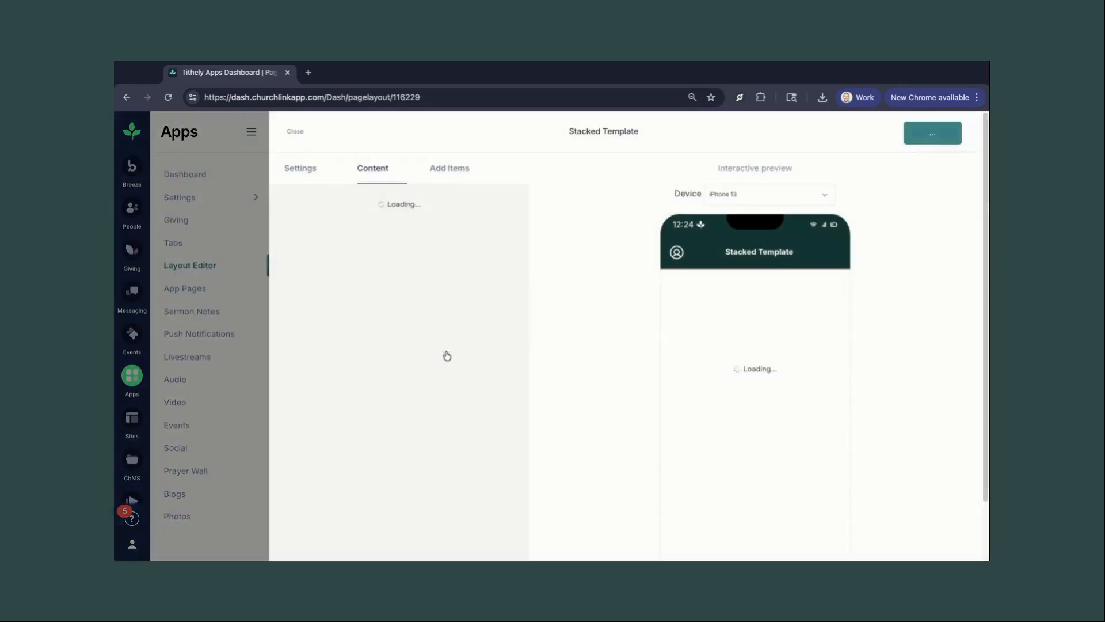
{"action": "left_click", "coordinate": [319, 180]}
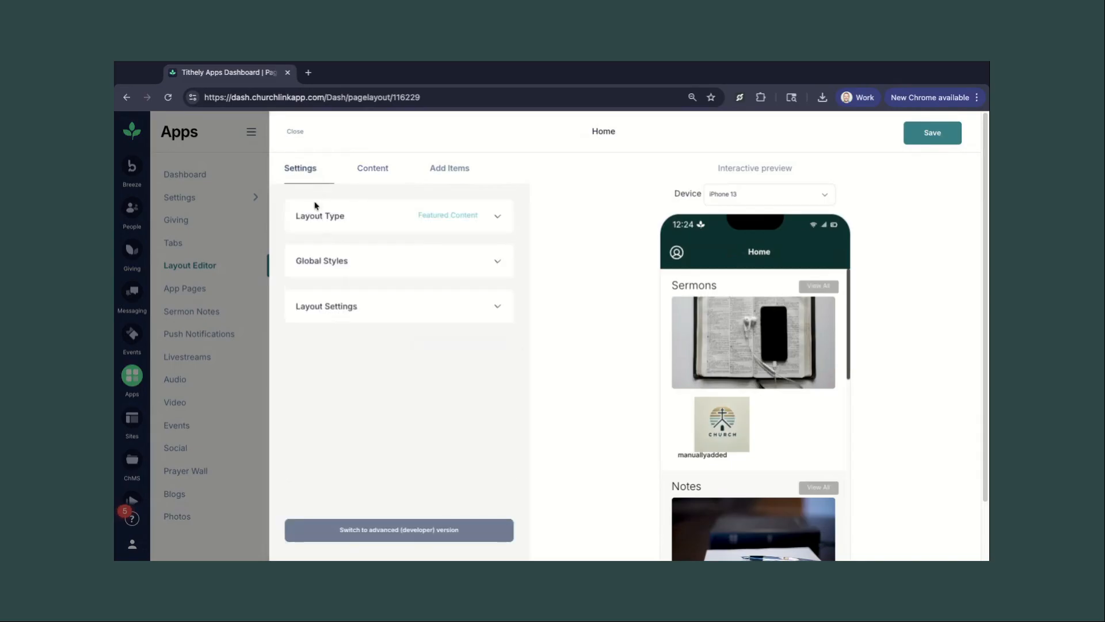
{"action": "left_click", "coordinate": [498, 217]}
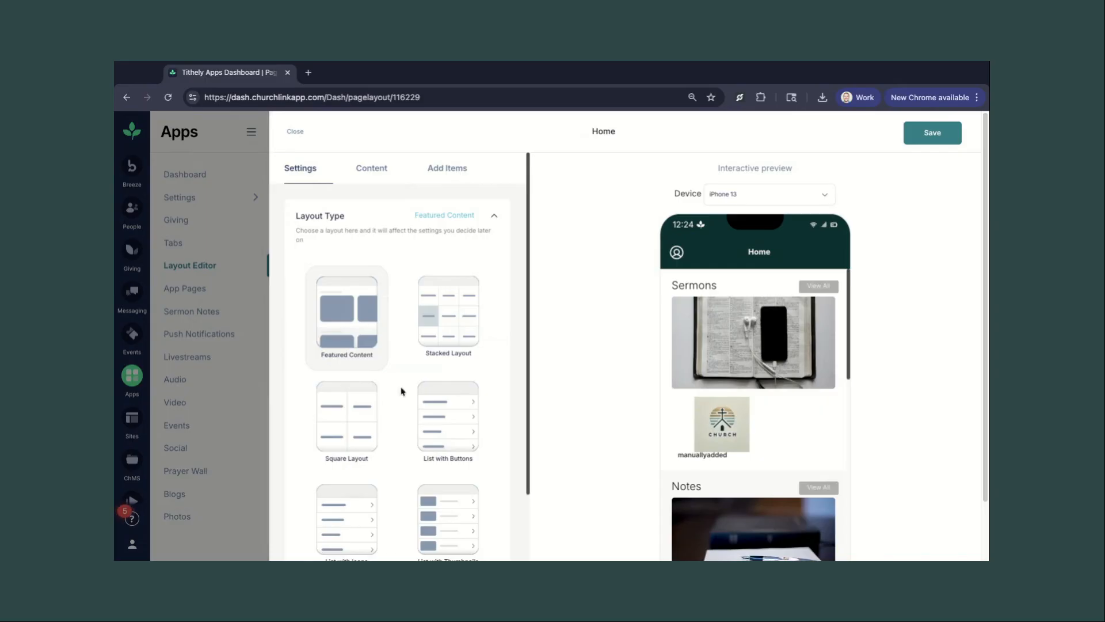
{"action": "left_click", "coordinate": [442, 301]}
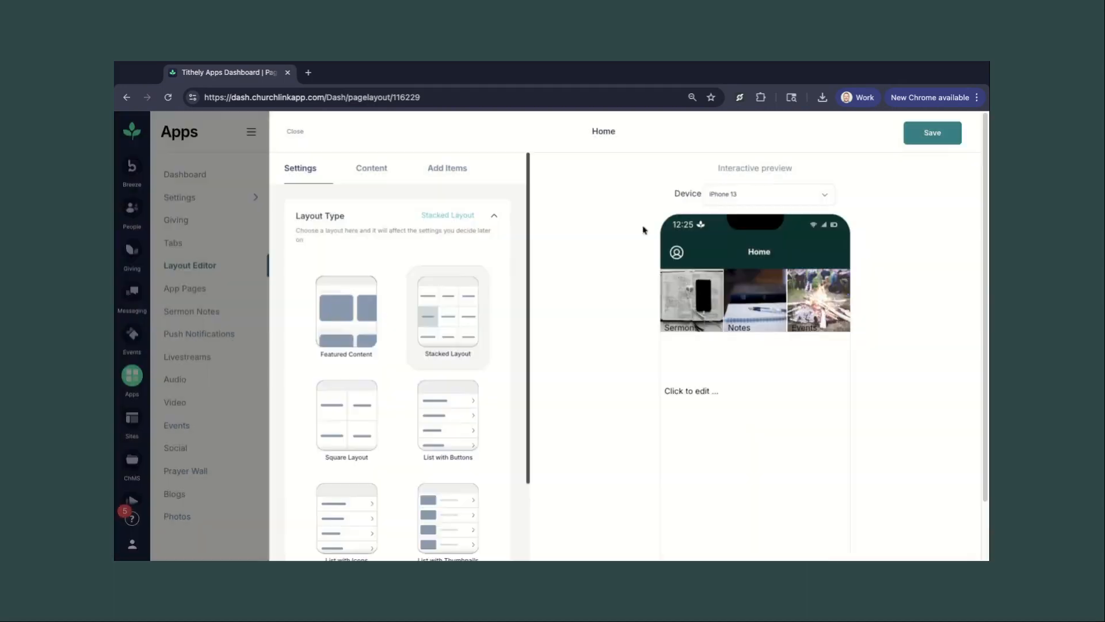
{"action": "scroll", "coordinate": [740, 380], "scroll_direction": "down", "scroll_amount": 1}
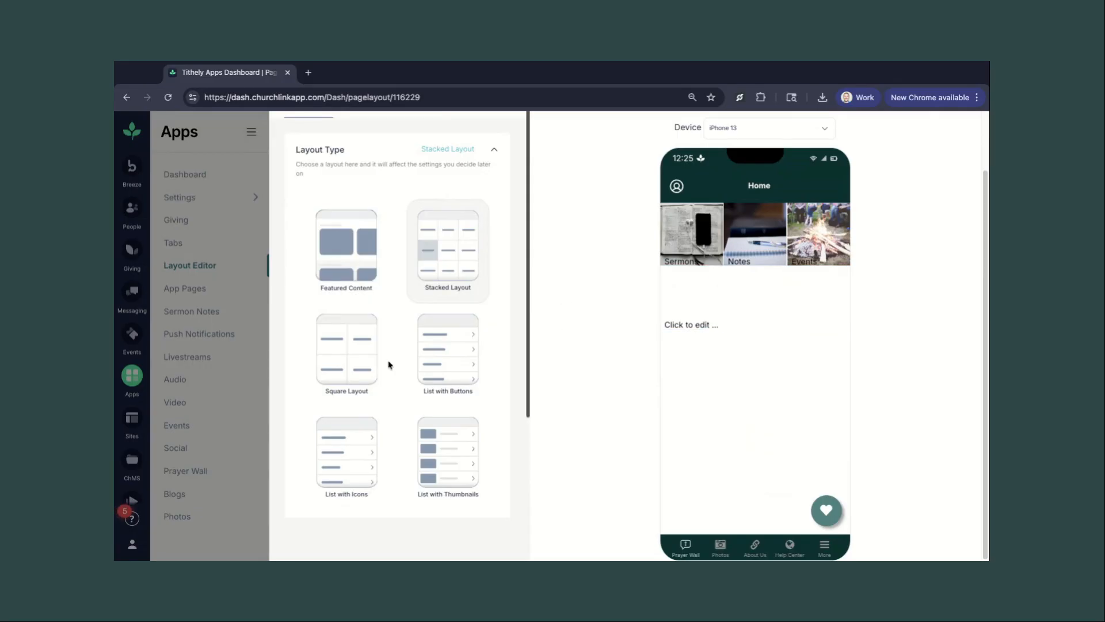
{"action": "left_click", "coordinate": [371, 362]}
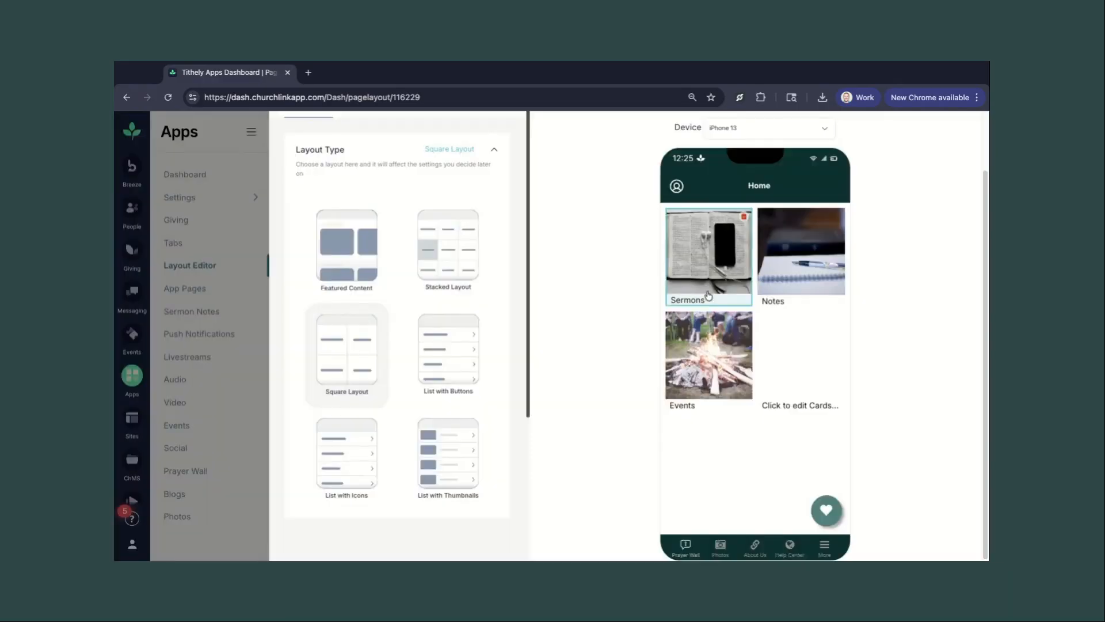
{"action": "left_click", "coordinate": [433, 353]}
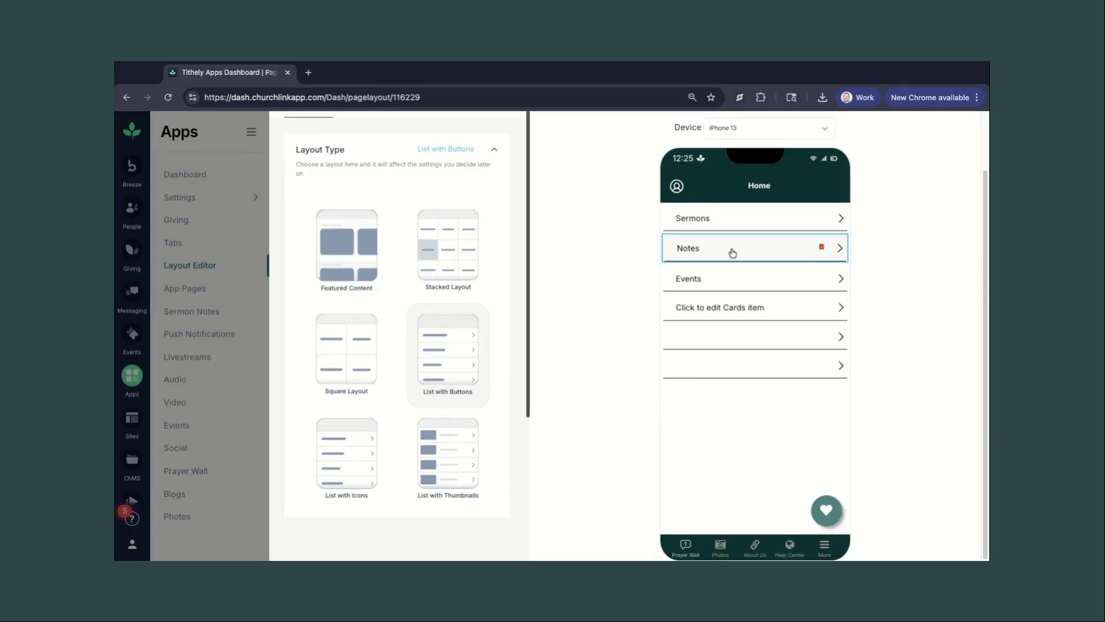
{"action": "left_click", "coordinate": [452, 462]}
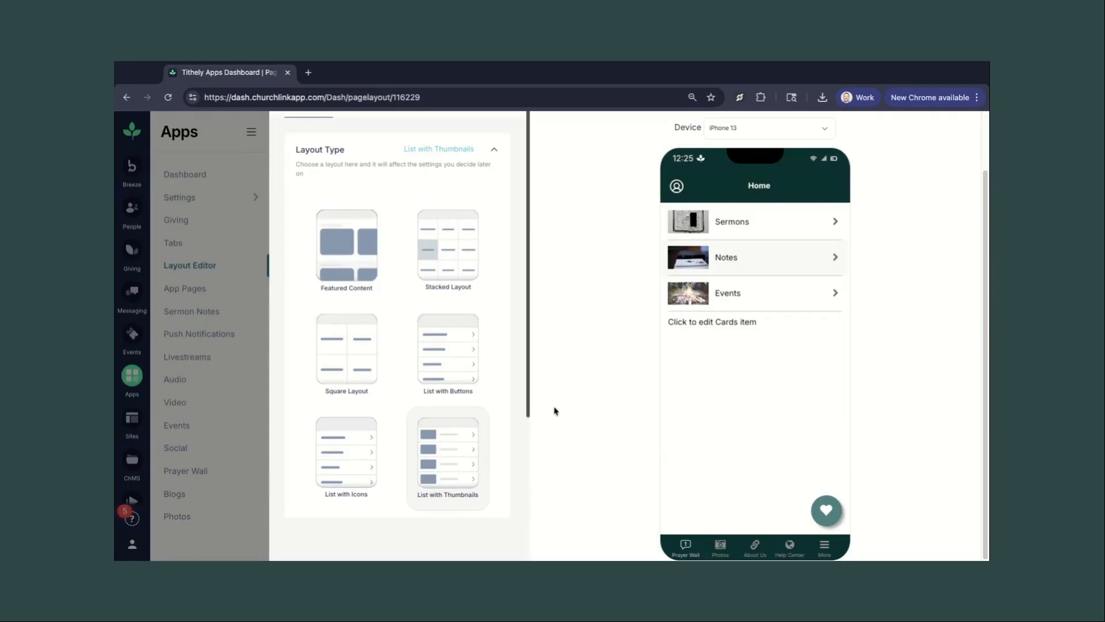
Return the Home layout's type to Featured Content and close the layout without saving.
{"action": "scroll", "coordinate": [496, 348], "scroll_direction": "up", "scroll_amount": 2}
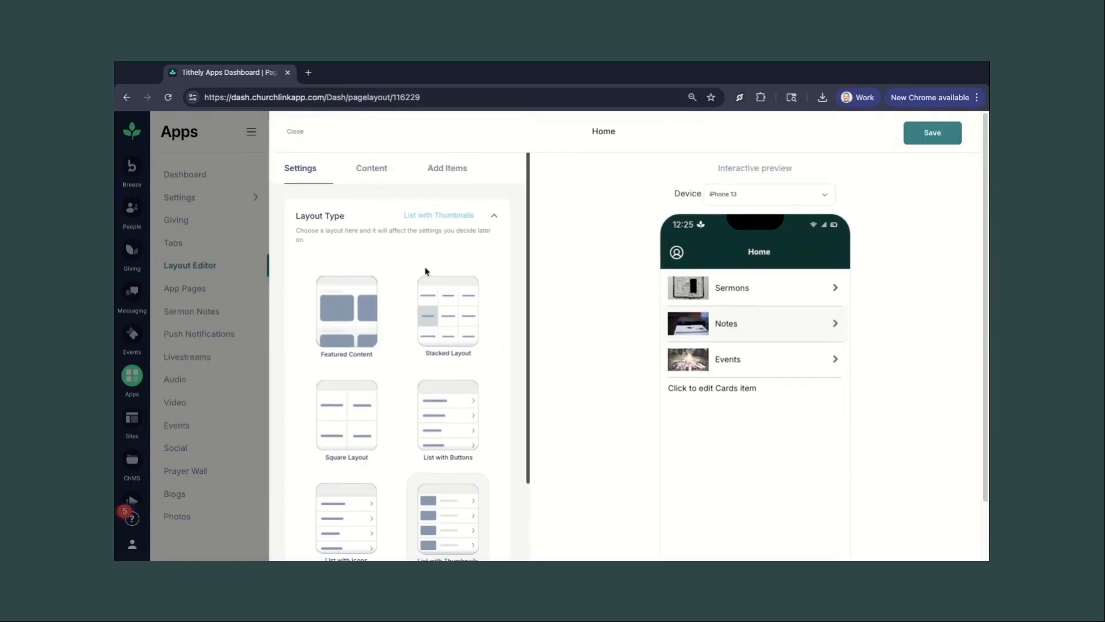
{"action": "left_click", "coordinate": [472, 215]}
{"action": "left_click", "coordinate": [498, 216]}
{"action": "left_click", "coordinate": [331, 317]}
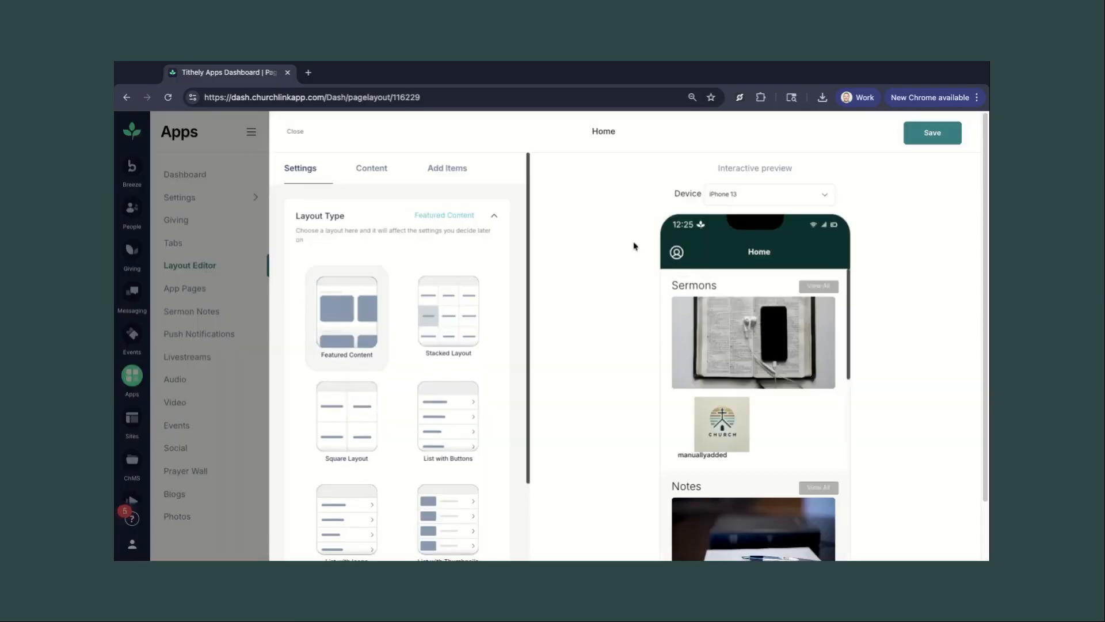
{"action": "left_click", "coordinate": [295, 132]}
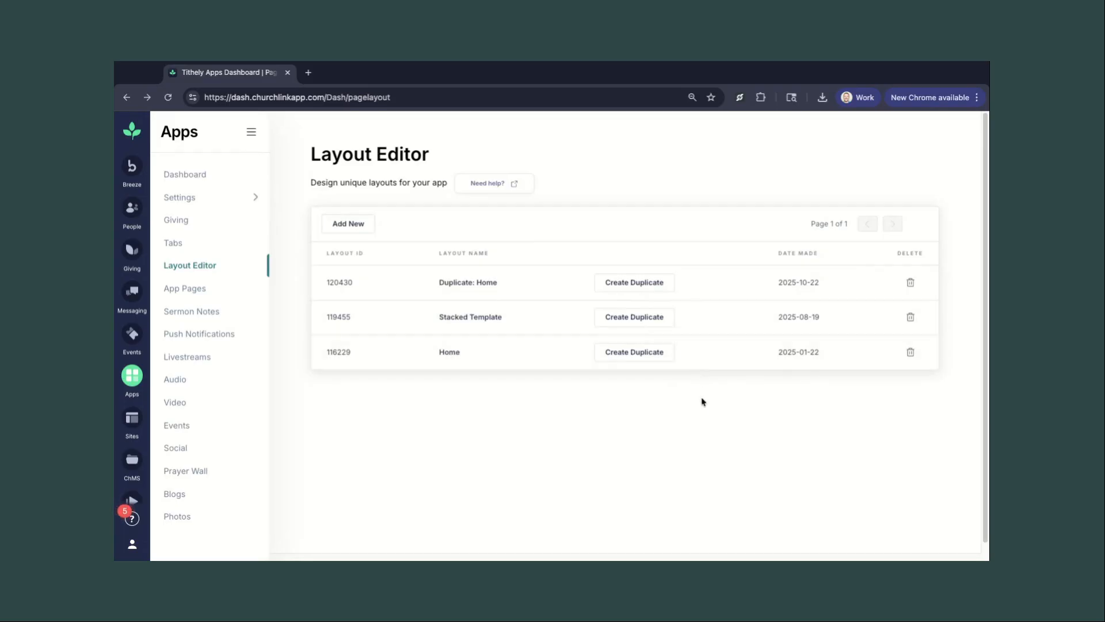
Reopen the Home layout's settings and set the global background color to red, #f21c1c.
{"action": "left_click", "coordinate": [451, 353]}
{"action": "left_click", "coordinate": [292, 172]}
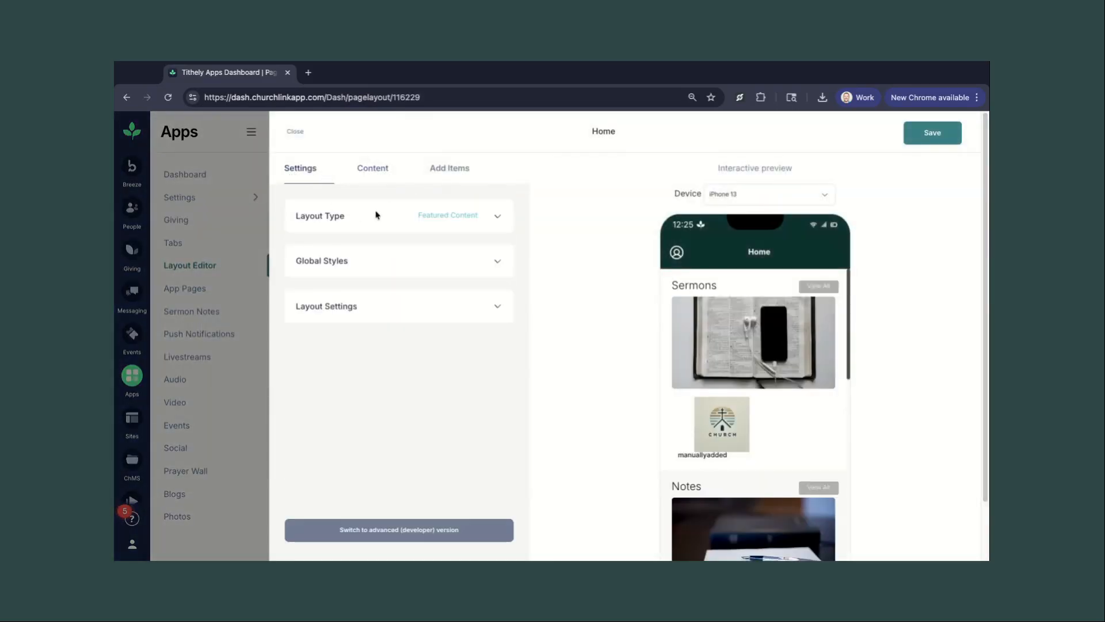
{"action": "left_click", "coordinate": [497, 262]}
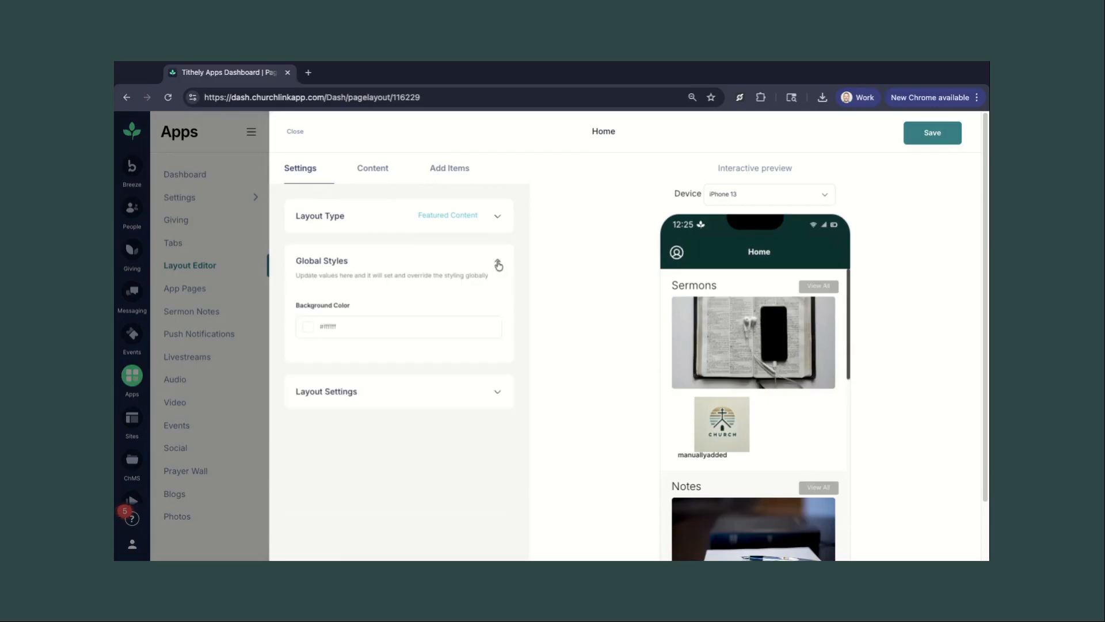
{"action": "left_click", "coordinate": [384, 331]}
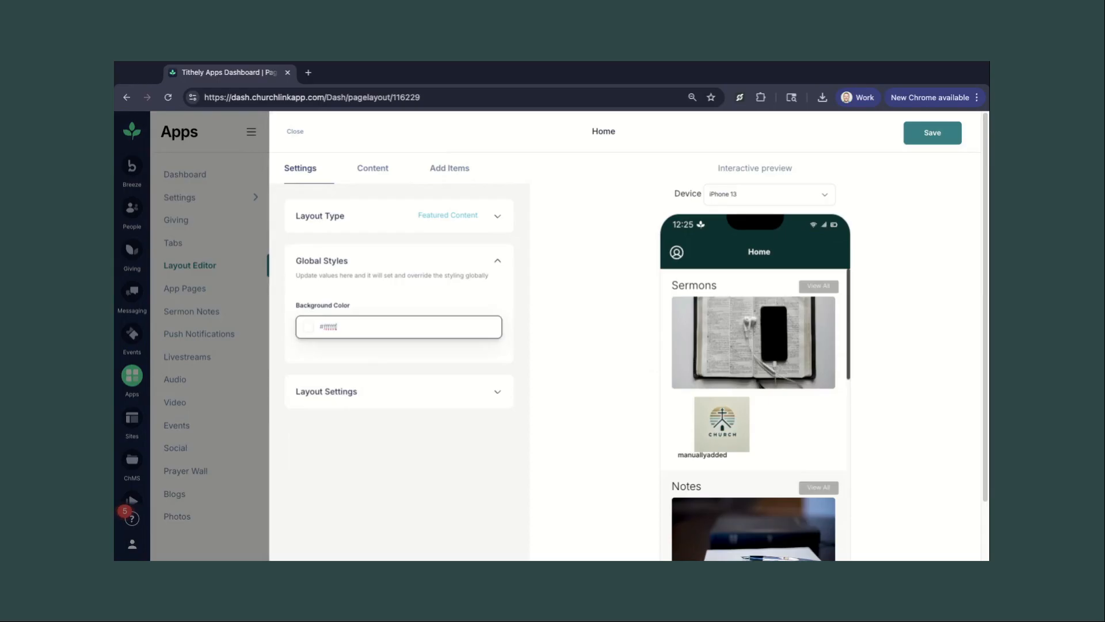
{"action": "left_click", "coordinate": [306, 332]}
{"action": "left_click", "coordinate": [314, 336]}
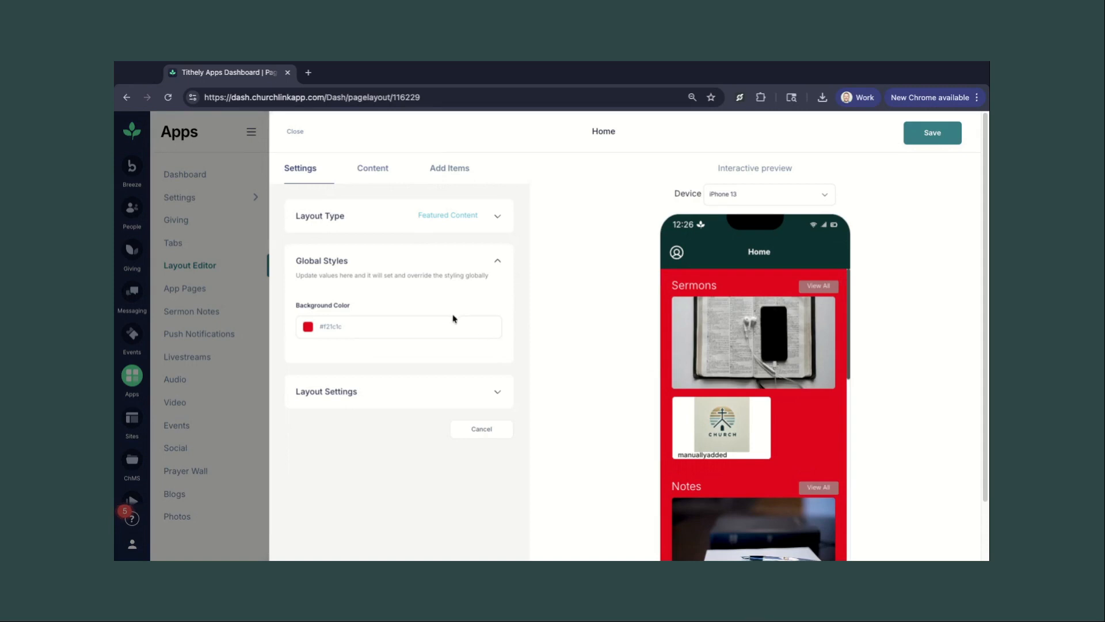
Set the background screen color to a pale greyish pink and toggle the floating give button off and back on.
{"action": "left_click", "coordinate": [496, 391]}
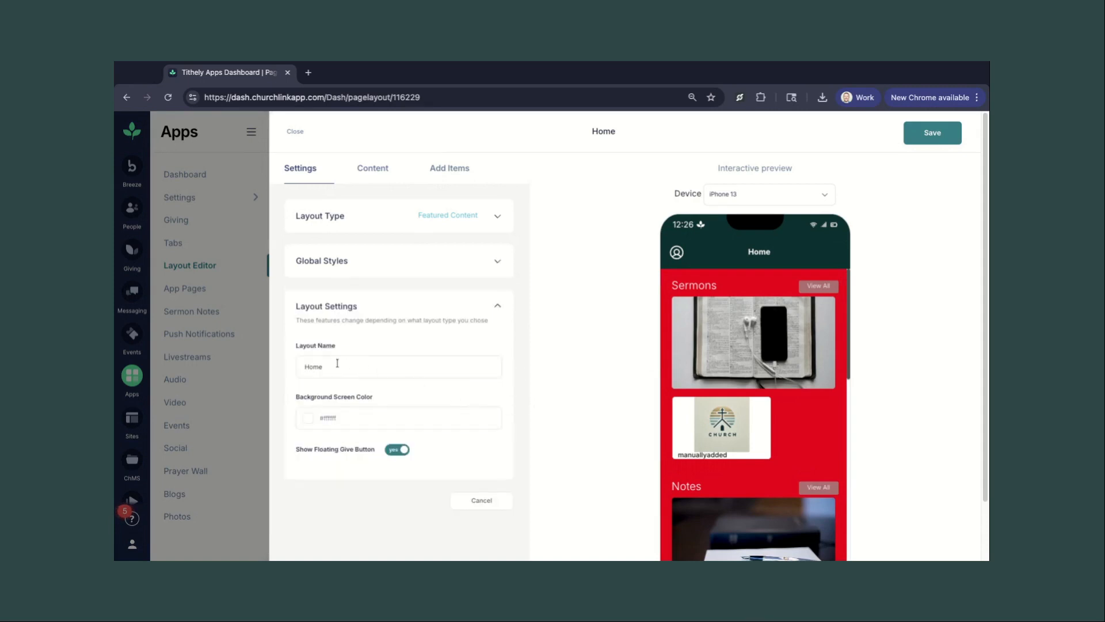
{"action": "left_click", "coordinate": [332, 419]}
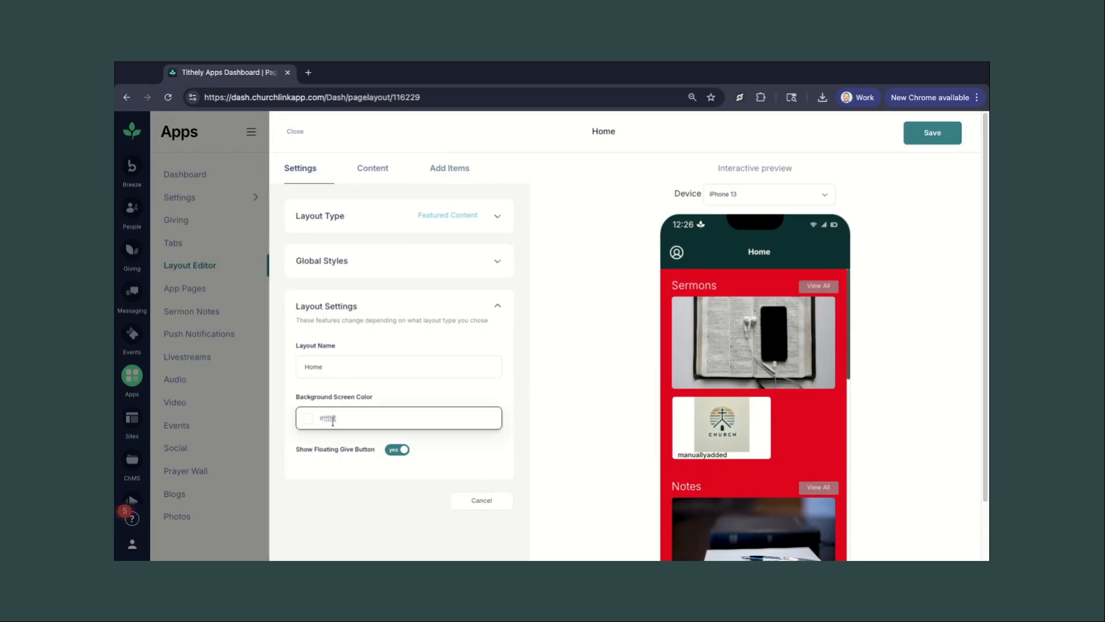
{"action": "left_click", "coordinate": [307, 420]}
{"action": "left_click", "coordinate": [353, 424]}
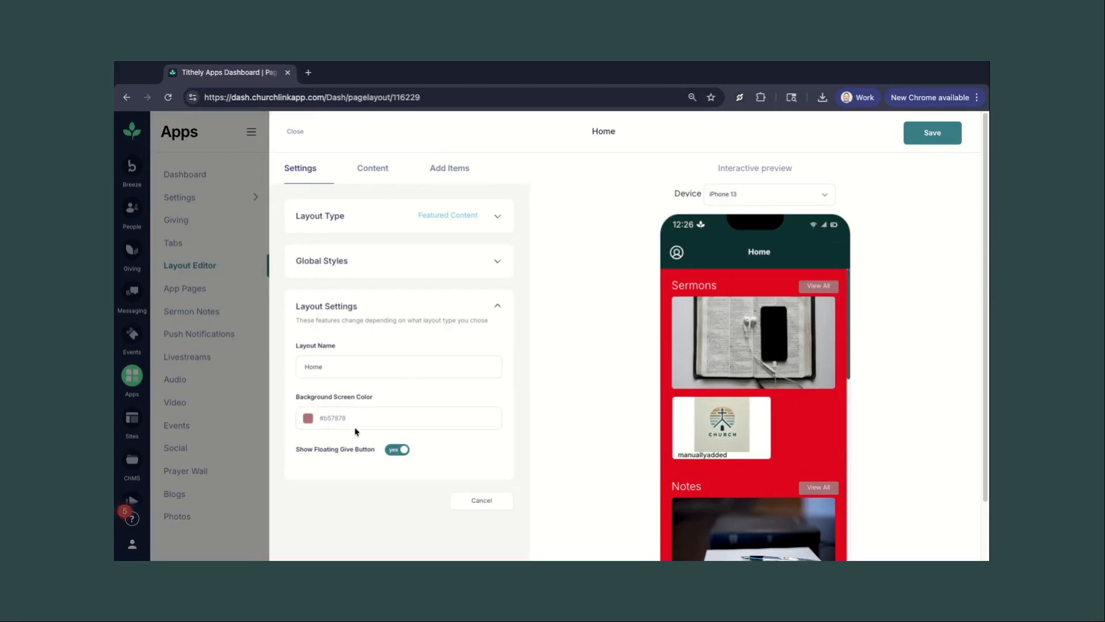
{"action": "left_click_drag", "start_coordinate": [356, 428], "coordinate": [515, 434]}
{"action": "double_click", "coordinate": [397, 450]}
{"action": "scroll", "coordinate": [743, 468], "scroll_direction": "down", "scroll_amount": 1}
{"action": "scroll", "coordinate": [742, 471], "scroll_direction": "up", "scroll_amount": 3}
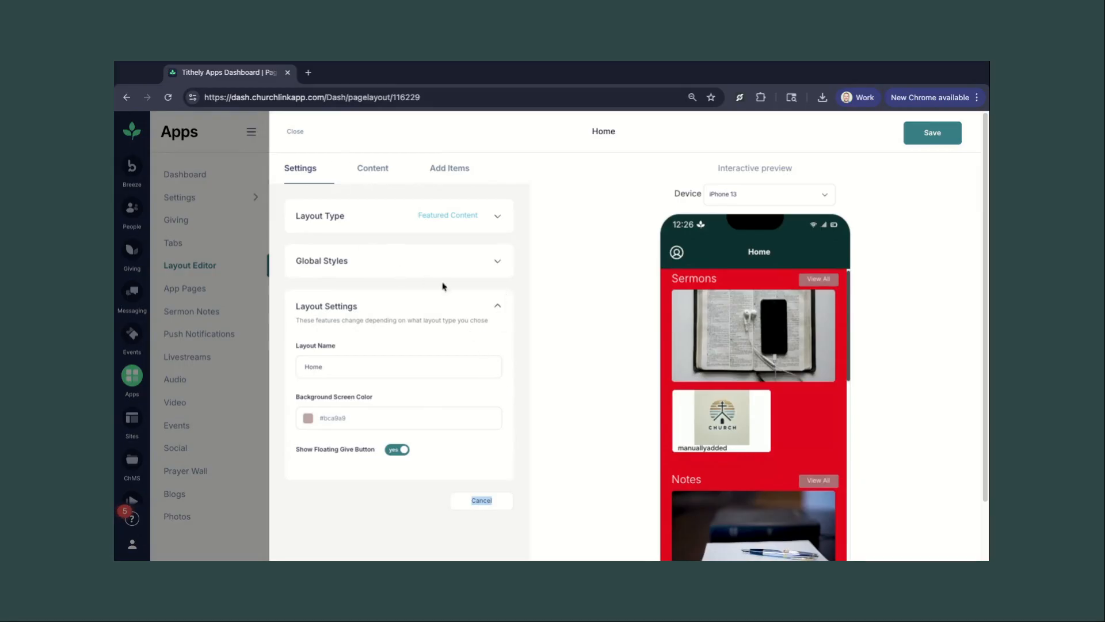
Change the Home layout's type to List with Buttons.
{"action": "left_click", "coordinate": [499, 305]}
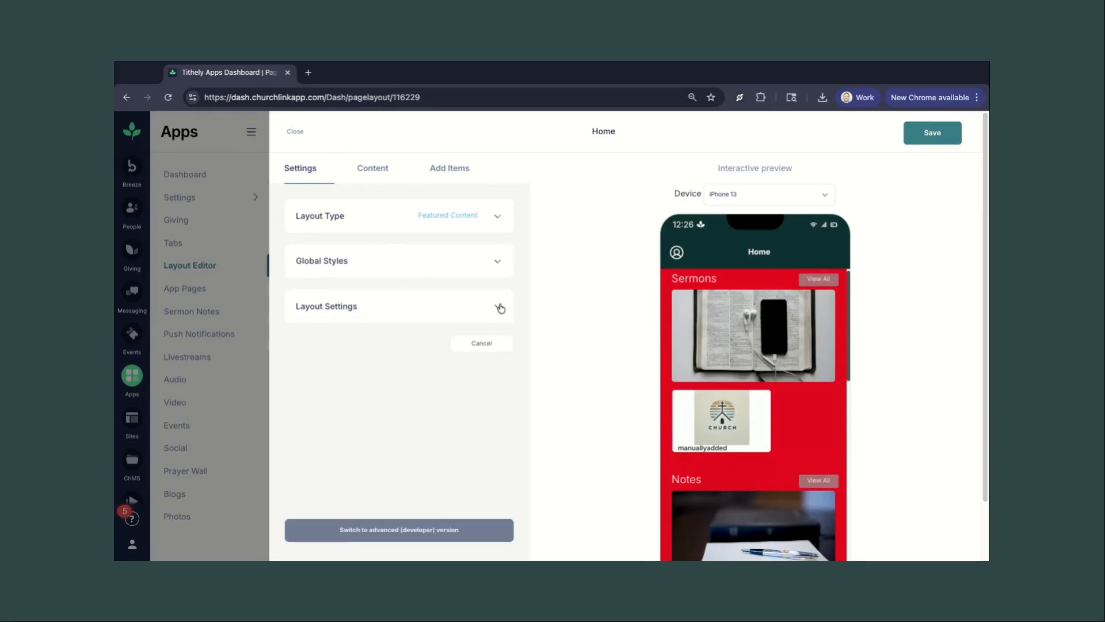
{"action": "left_click", "coordinate": [502, 219]}
{"action": "left_click", "coordinate": [466, 415]}
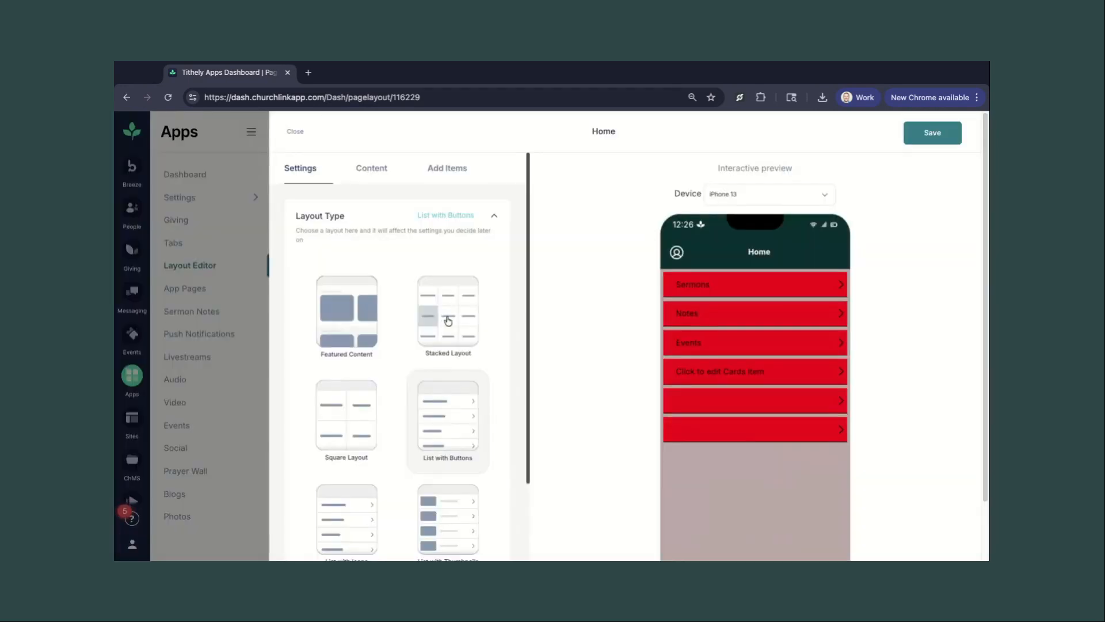
Increase the text size of the list buttons slightly in the global styles.
{"action": "scroll", "coordinate": [383, 338], "scroll_direction": "down", "scroll_amount": 5}
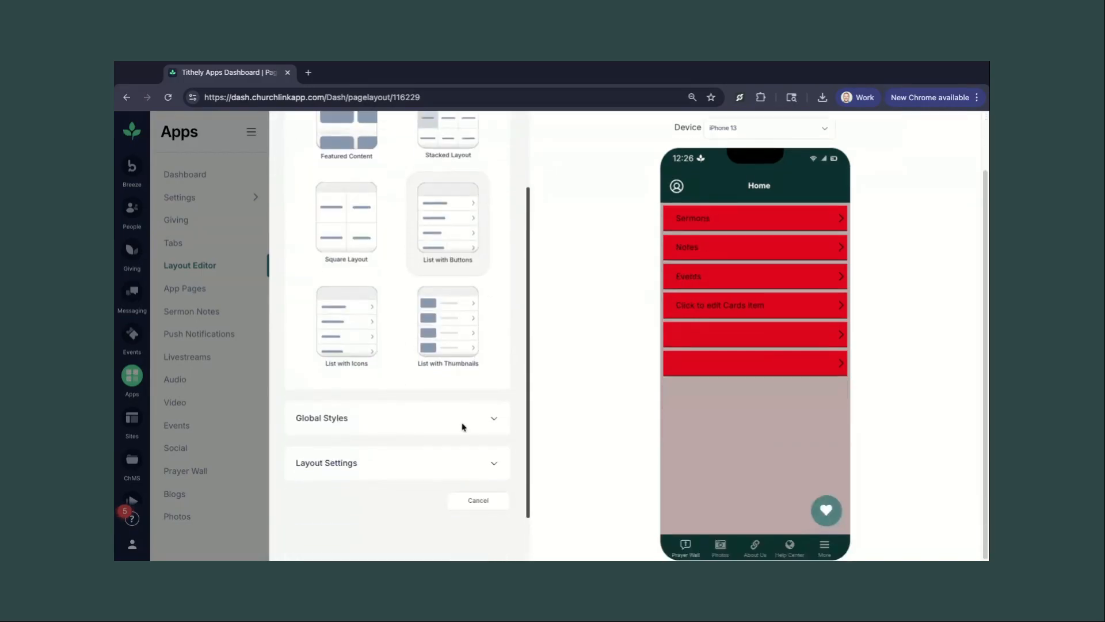
{"action": "left_click", "coordinate": [466, 420]}
{"action": "scroll", "coordinate": [446, 366], "scroll_direction": "up", "scroll_amount": 2}
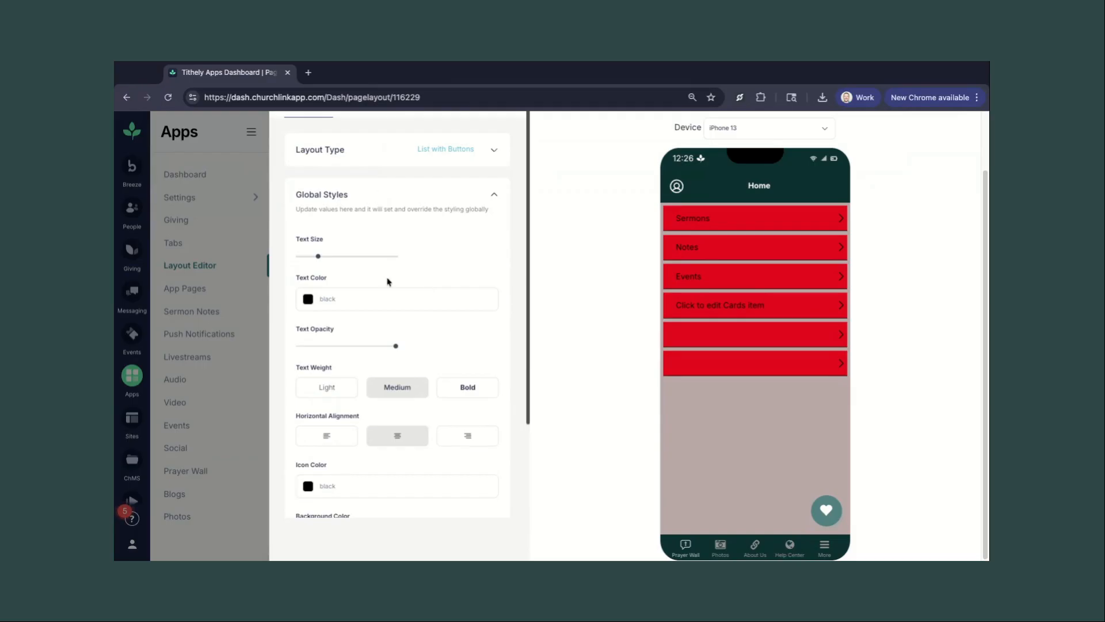
{"action": "left_click", "coordinate": [319, 259]}
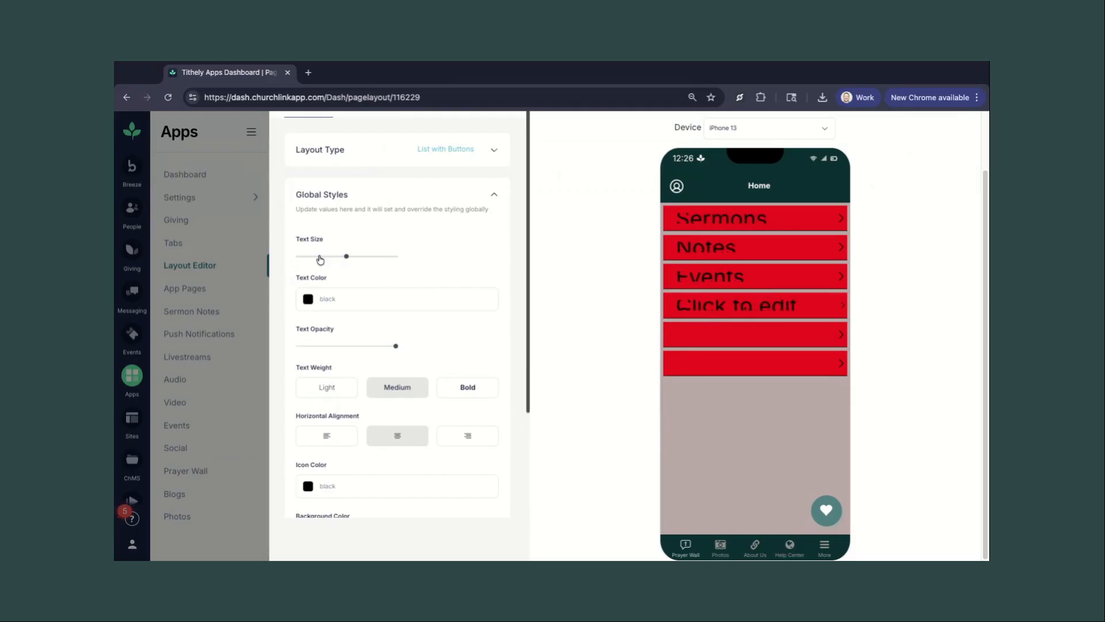
{"action": "left_click", "coordinate": [320, 259]}
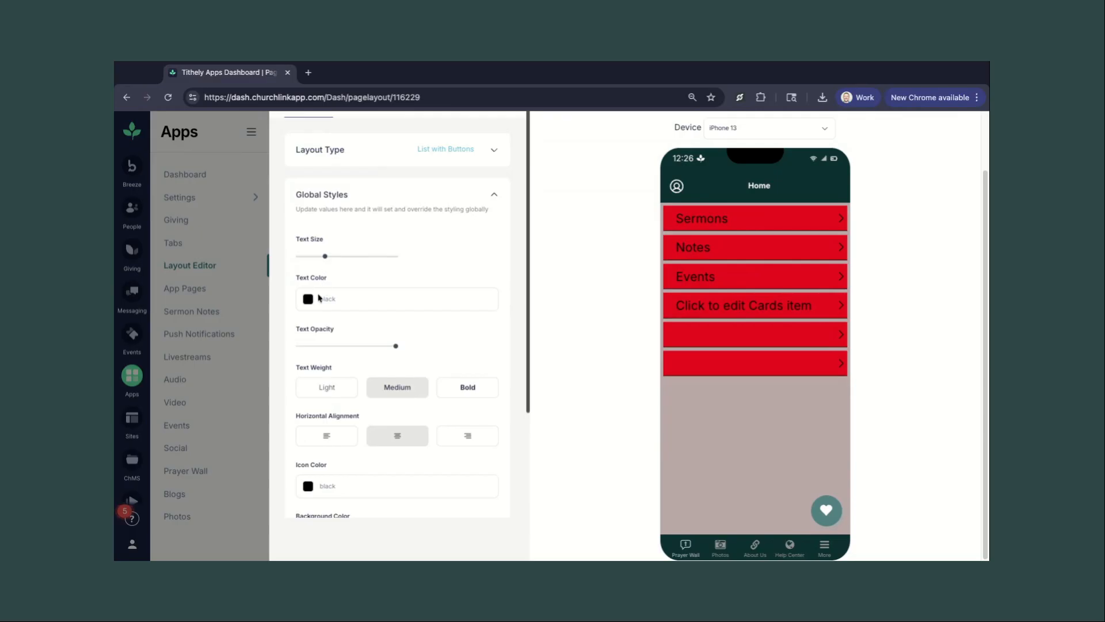
Style the list button text with color #9e5151, slightly reduced opacity and right alignment.
{"action": "left_click", "coordinate": [312, 299]}
{"action": "left_click", "coordinate": [424, 346]}
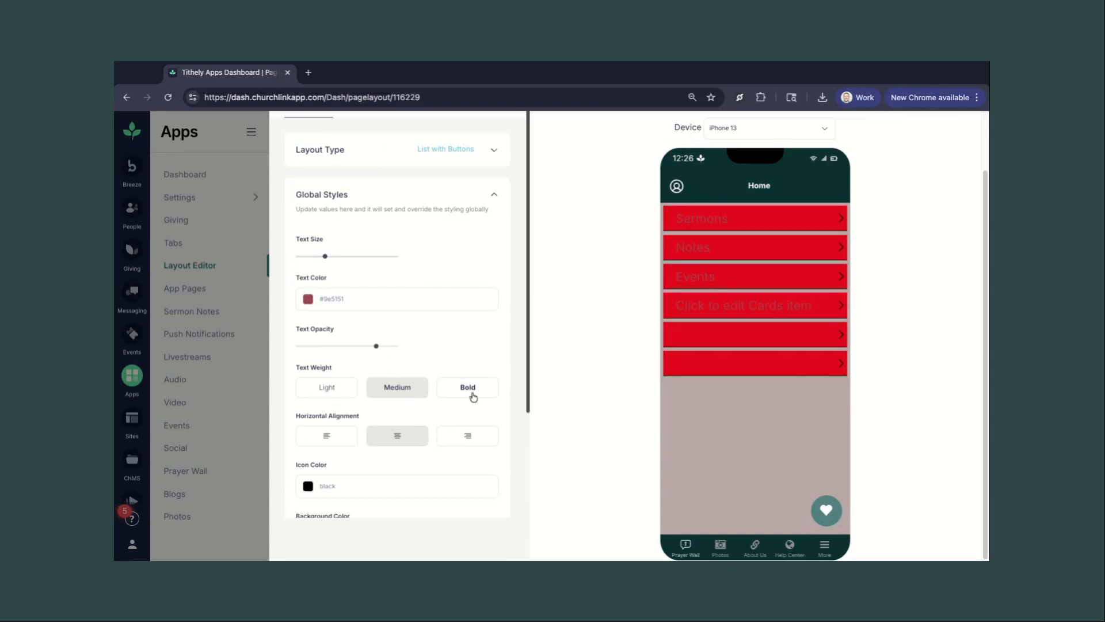
{"action": "left_click", "coordinate": [462, 438]}
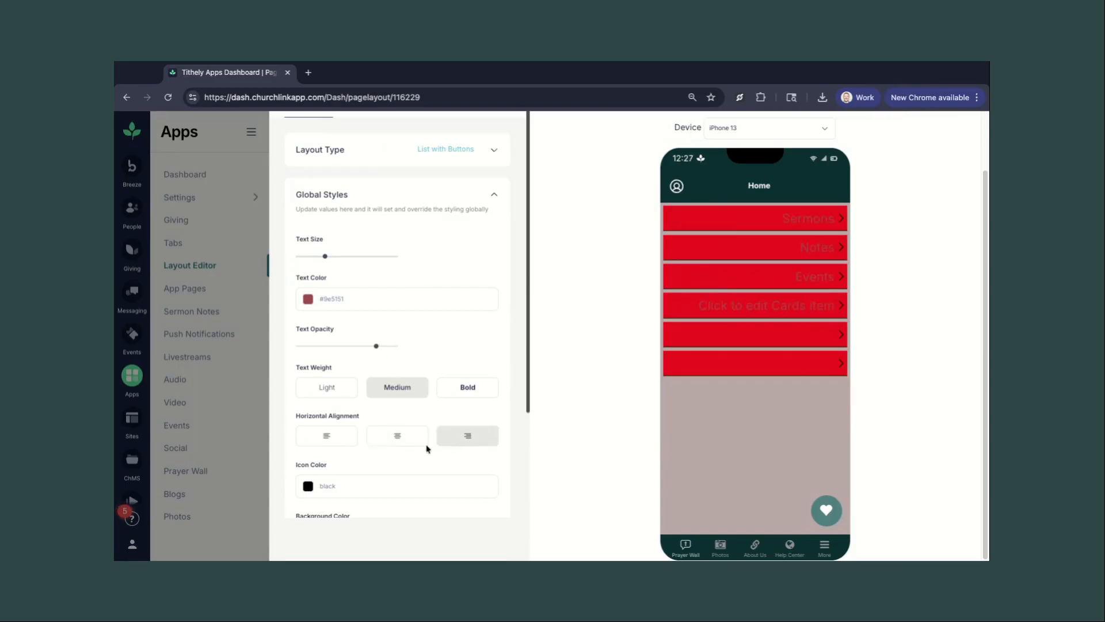
Center the list button text horizontally and look over the layout settings and global styles of the Home layout.
{"action": "left_click", "coordinate": [403, 438]}
{"action": "scroll", "coordinate": [398, 441], "scroll_direction": "down", "scroll_amount": 3}
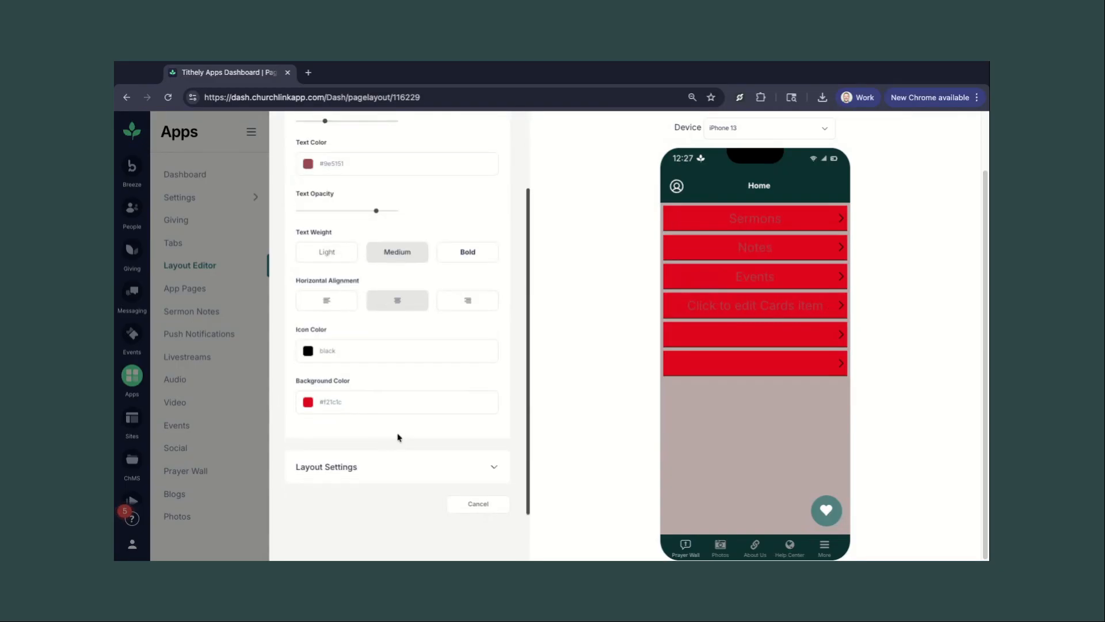
{"action": "left_click", "coordinate": [402, 468]}
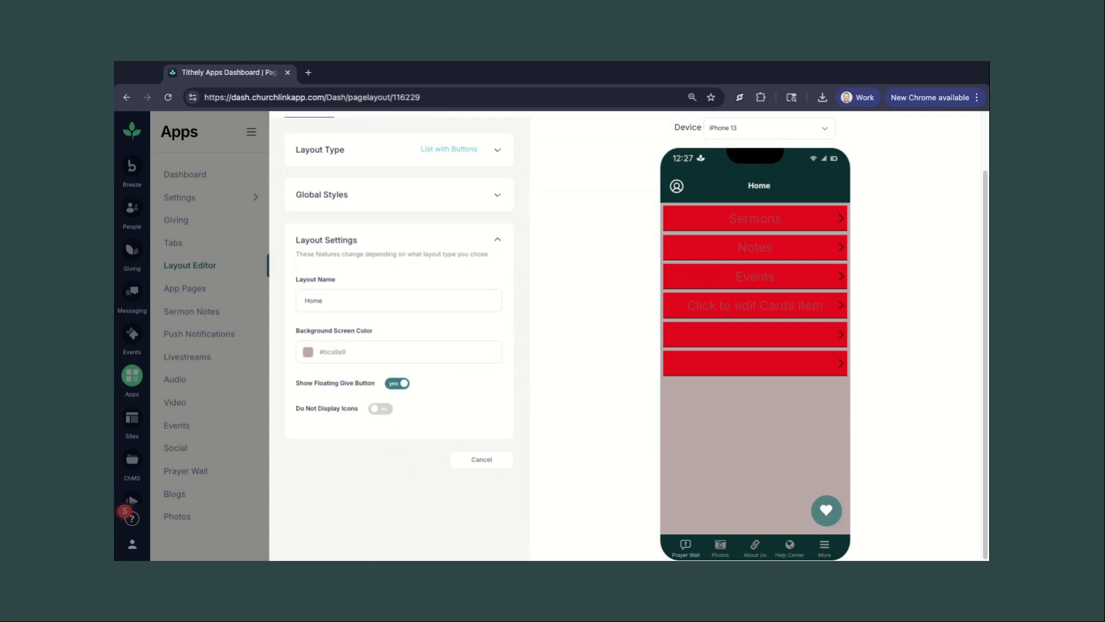
{"action": "scroll", "coordinate": [419, 428], "scroll_direction": "up", "scroll_amount": 2}
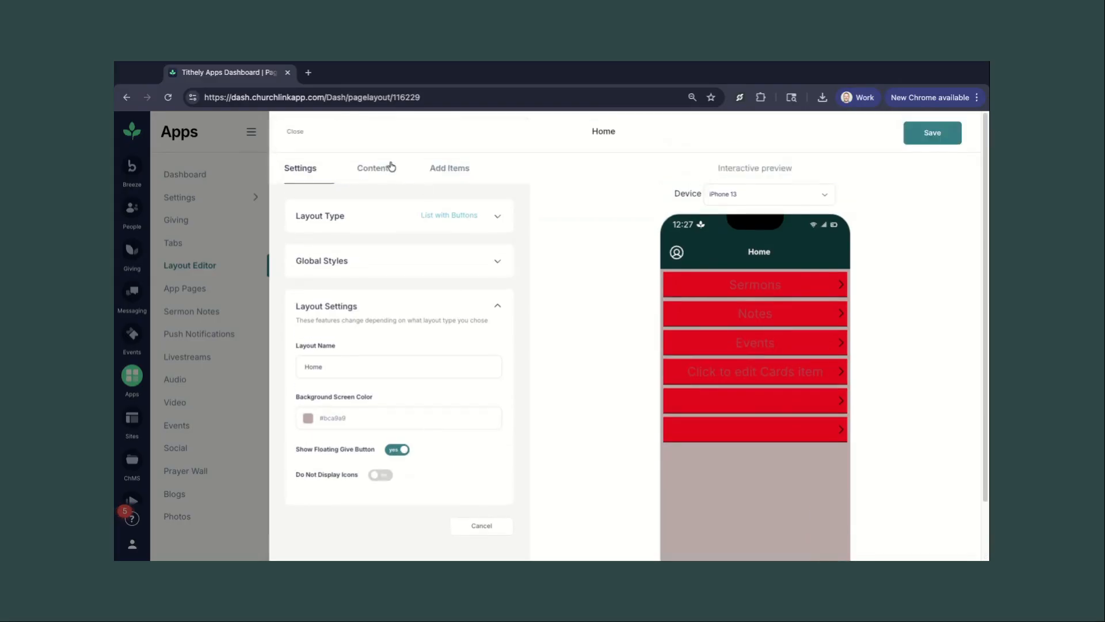
{"action": "left_click", "coordinate": [498, 262]}
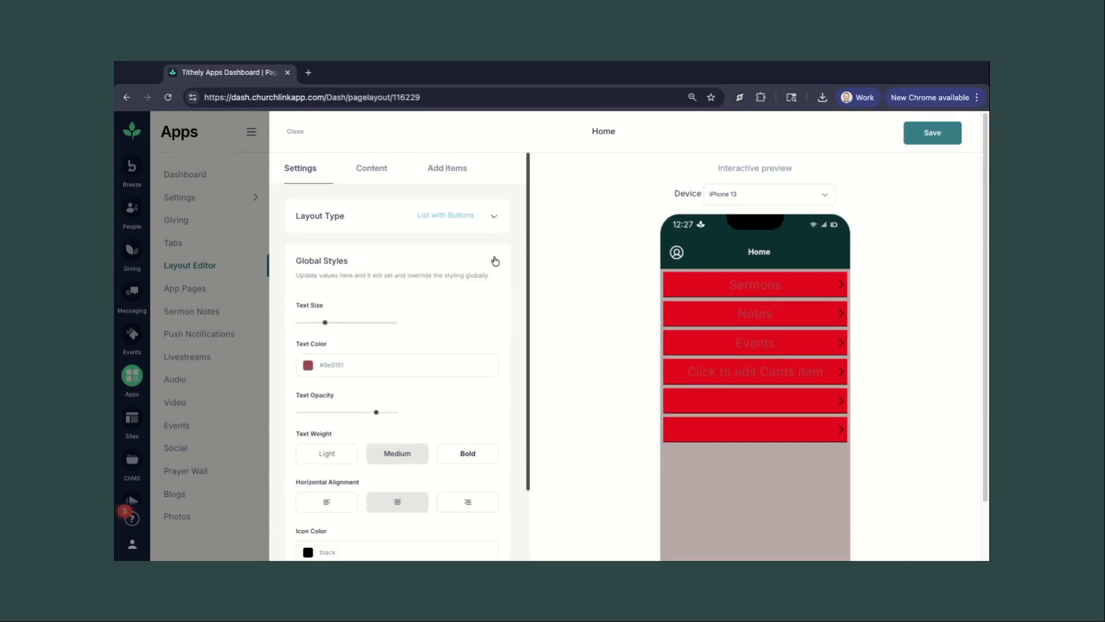
{"action": "left_click", "coordinate": [496, 262]}
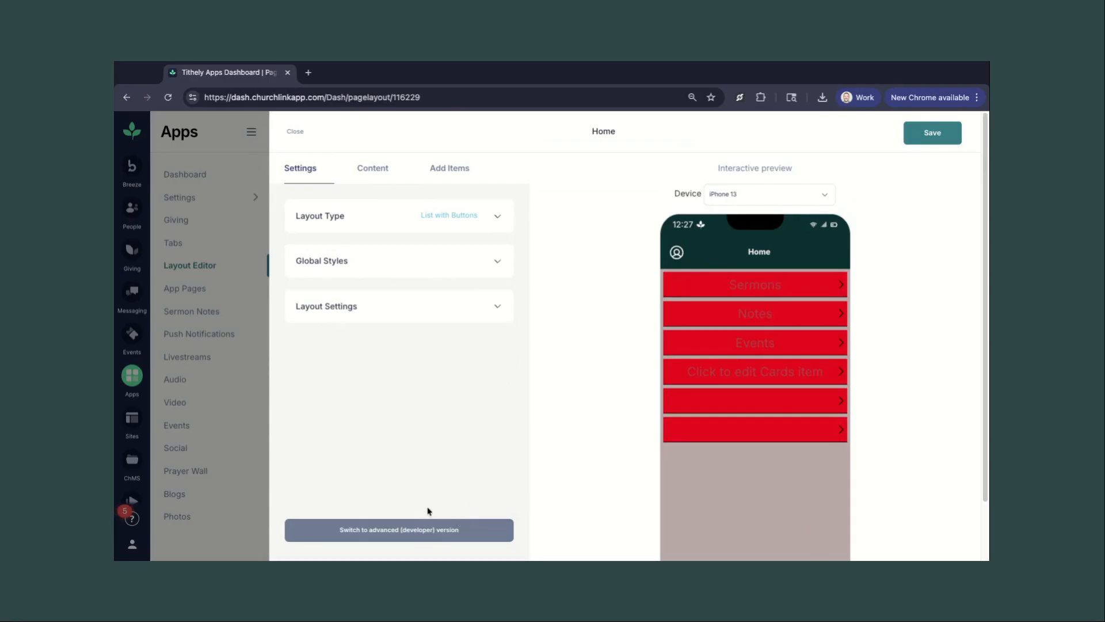
Switch the Home layout to the advanced (developer) version, look through its code, and return to the standard editor.
{"action": "left_click", "coordinate": [423, 531]}
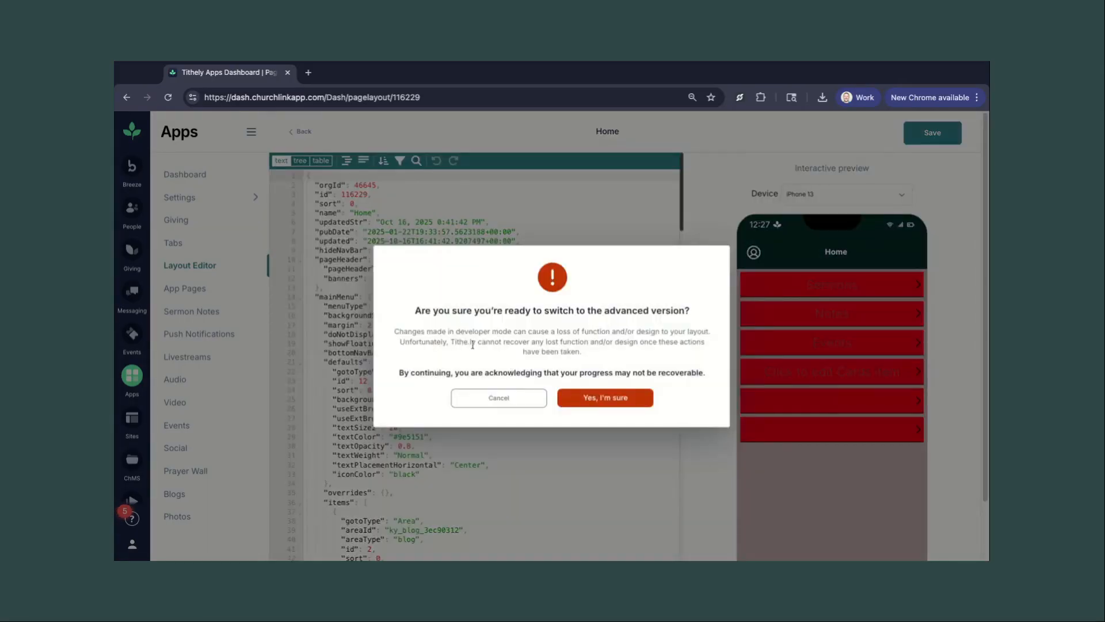
{"action": "left_click", "coordinate": [641, 400]}
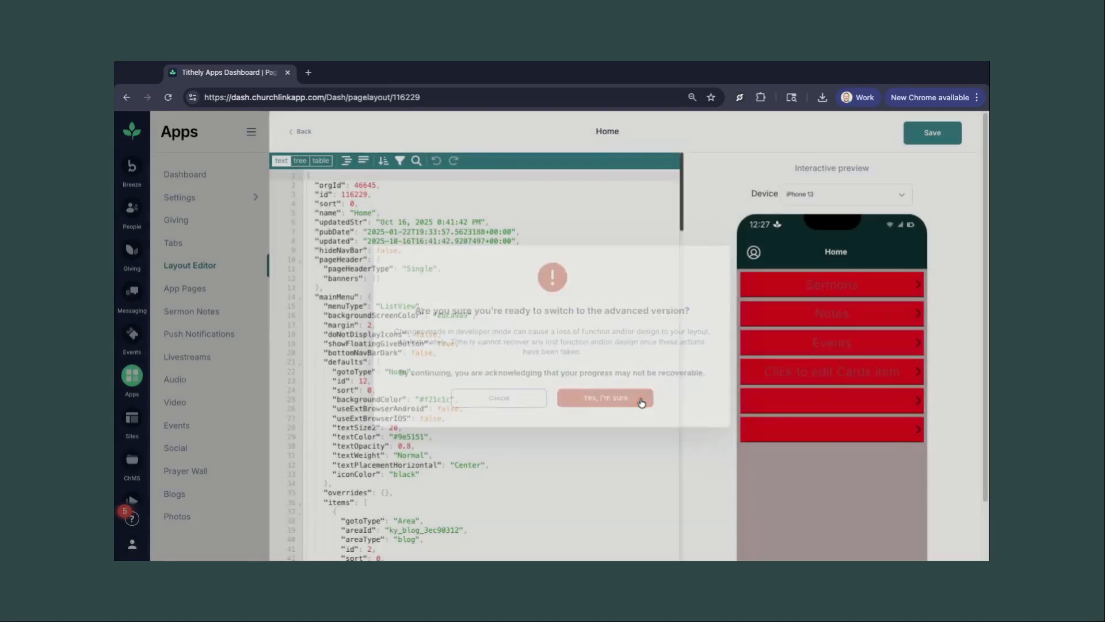
{"action": "scroll", "coordinate": [404, 263], "scroll_direction": "down", "scroll_amount": 1}
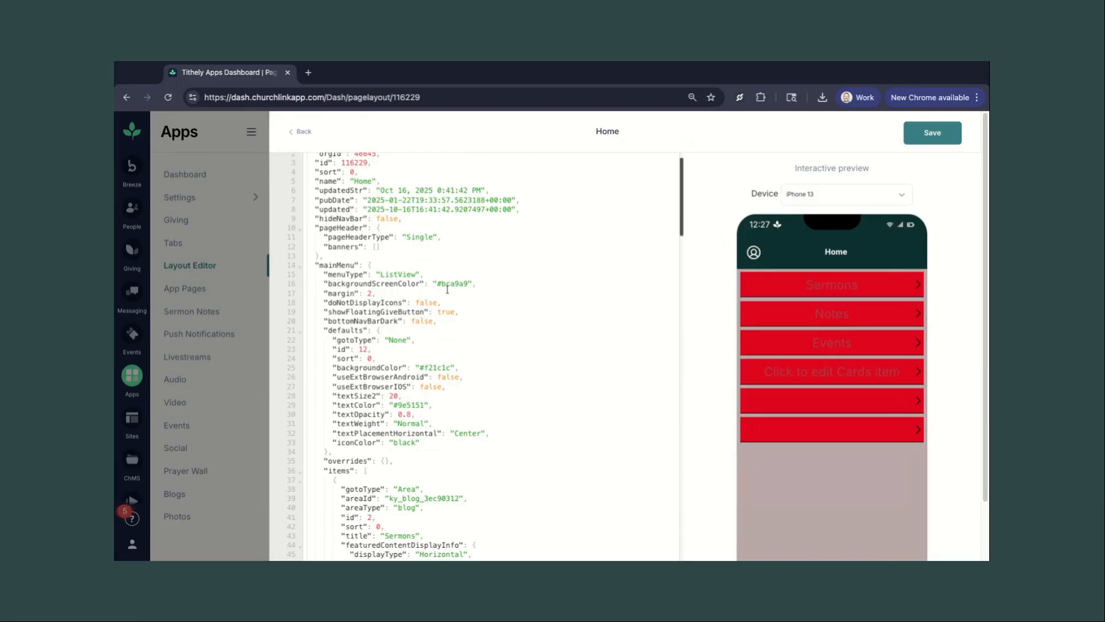
{"action": "scroll", "coordinate": [447, 289], "scroll_direction": "down", "scroll_amount": 5}
{"action": "scroll", "coordinate": [442, 274], "scroll_direction": "up", "scroll_amount": 5}
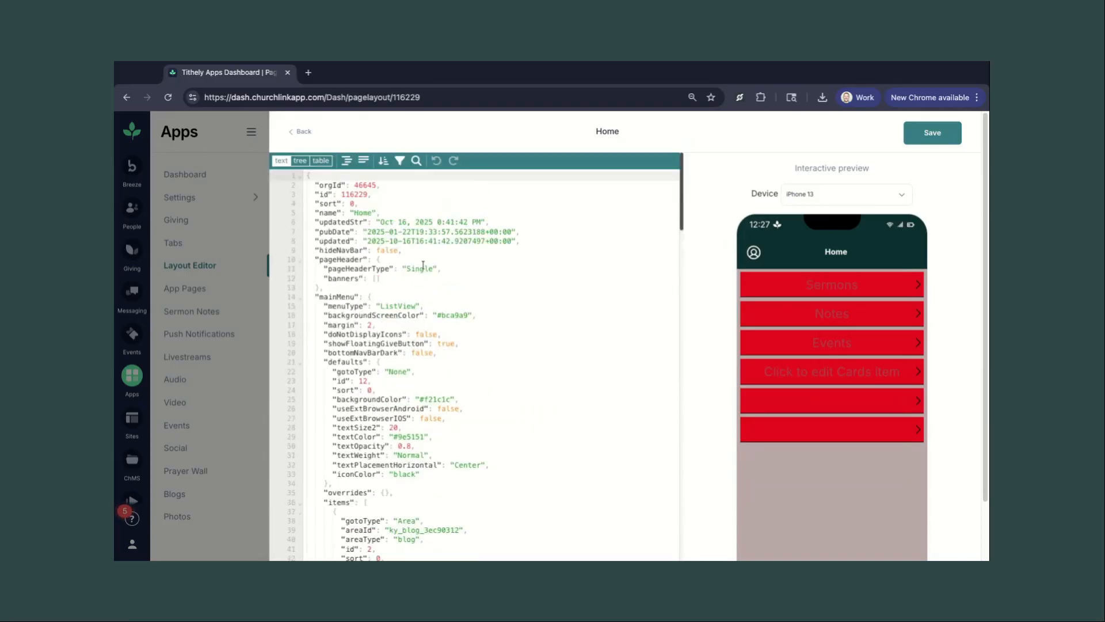
{"action": "left_click", "coordinate": [312, 134]}
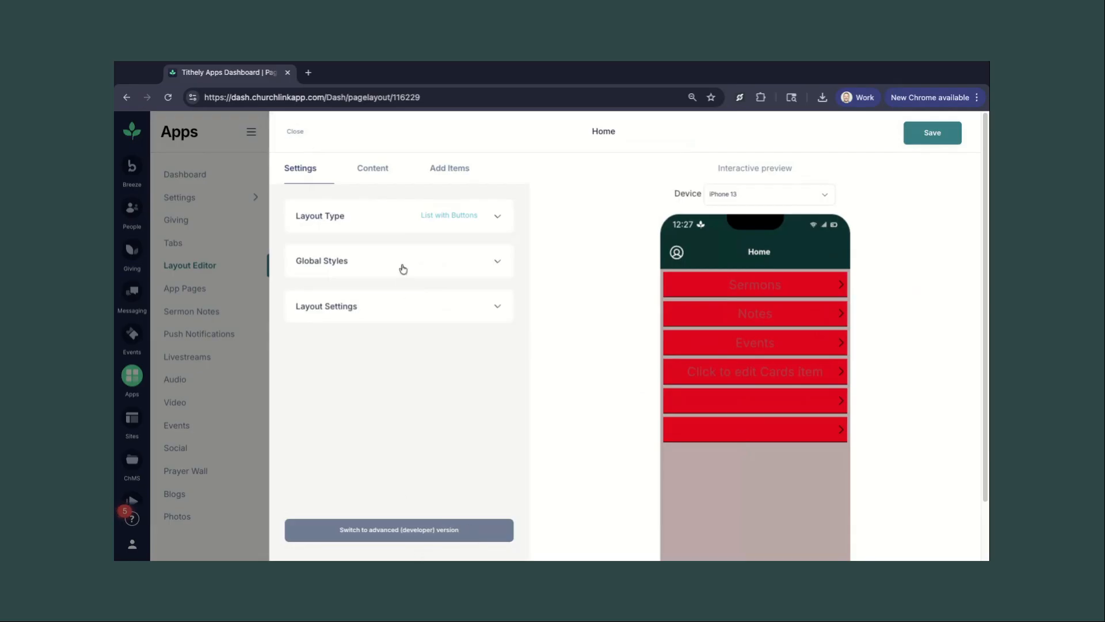
View the Home layout's content layers, close that layout without saving, and open the Duplicate: Home layout.
{"action": "left_click", "coordinate": [375, 166]}
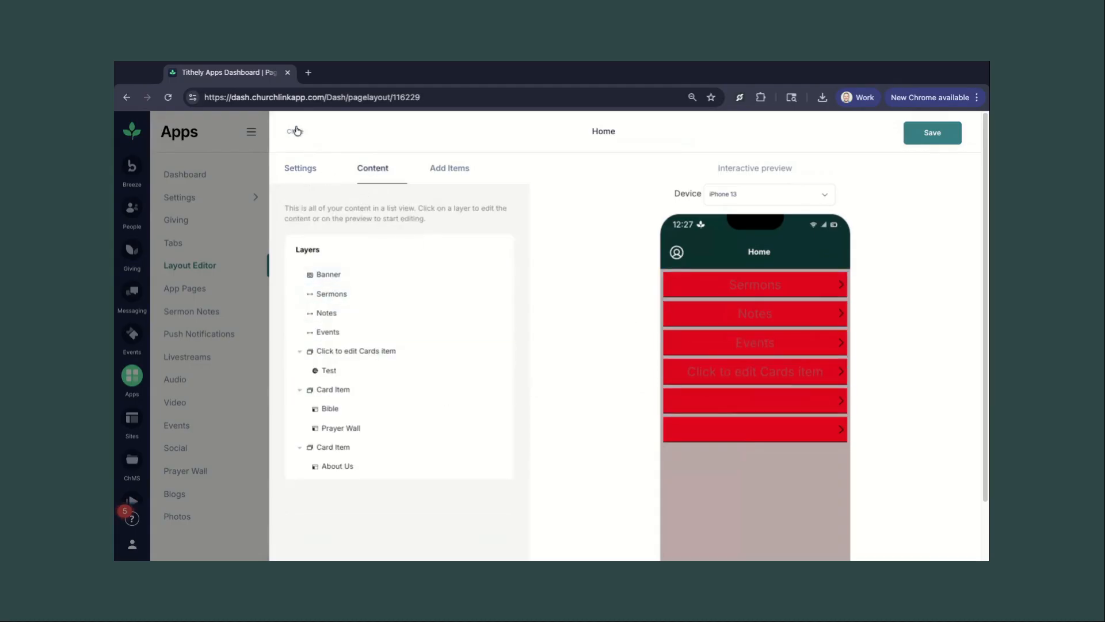
{"action": "left_click", "coordinate": [294, 131]}
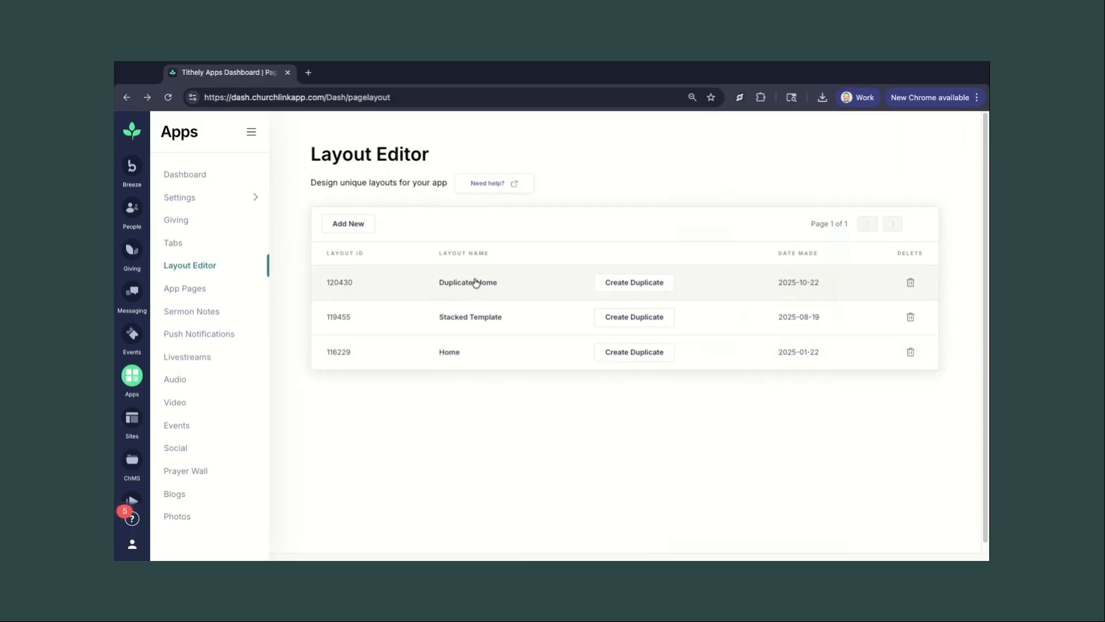
{"action": "left_click", "coordinate": [470, 286]}
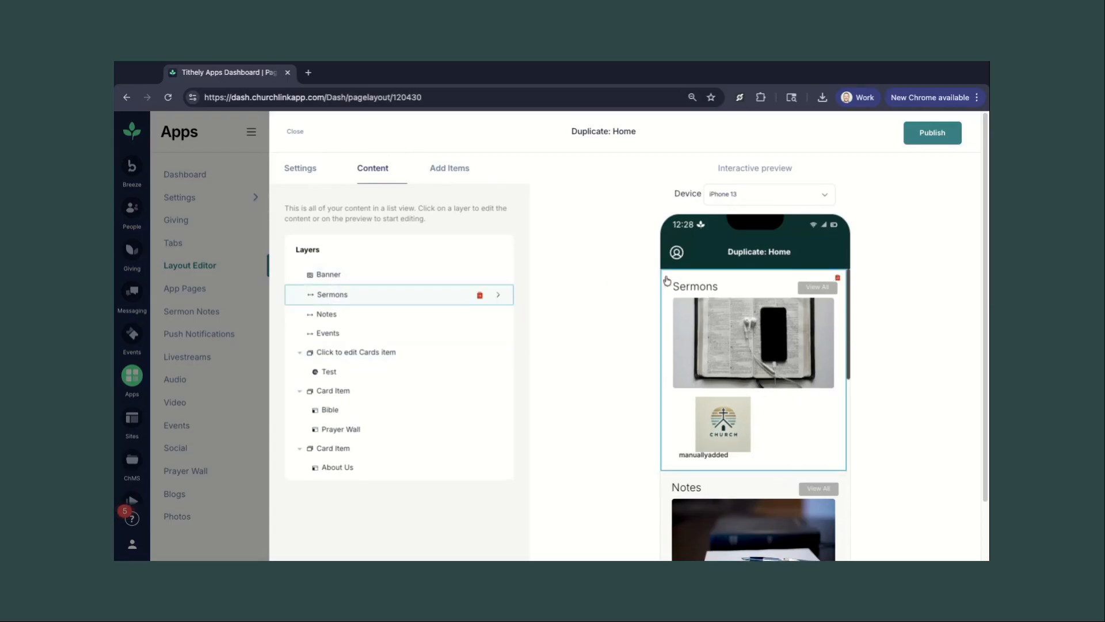
Turn the Duplicate: Home layout's banner on and back off, and return to all content.
{"action": "left_click", "coordinate": [373, 279]}
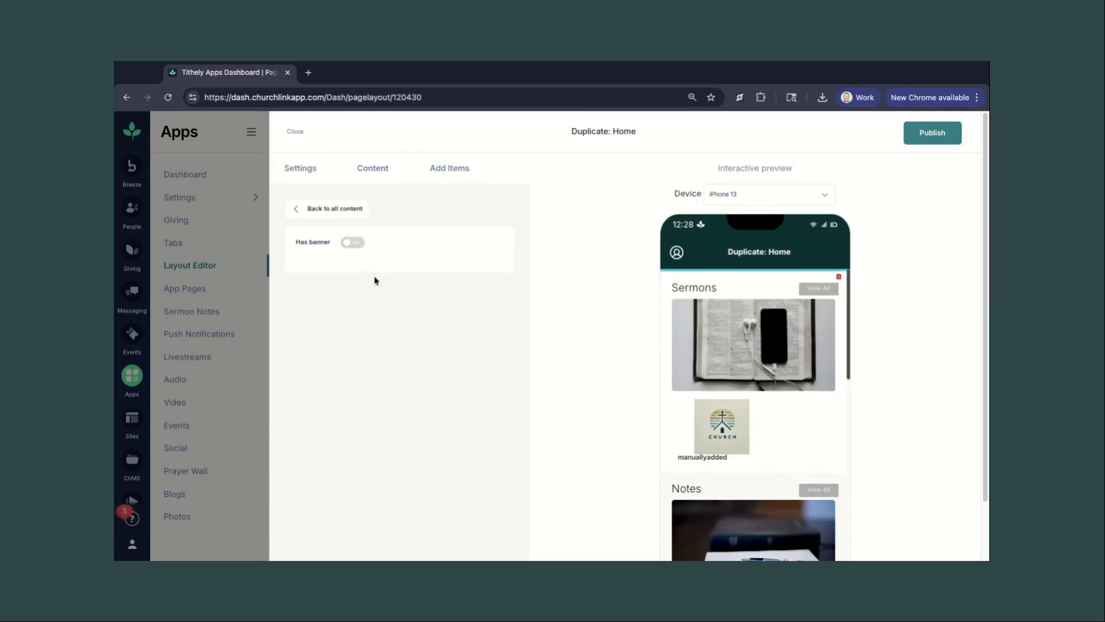
{"action": "left_click", "coordinate": [353, 243]}
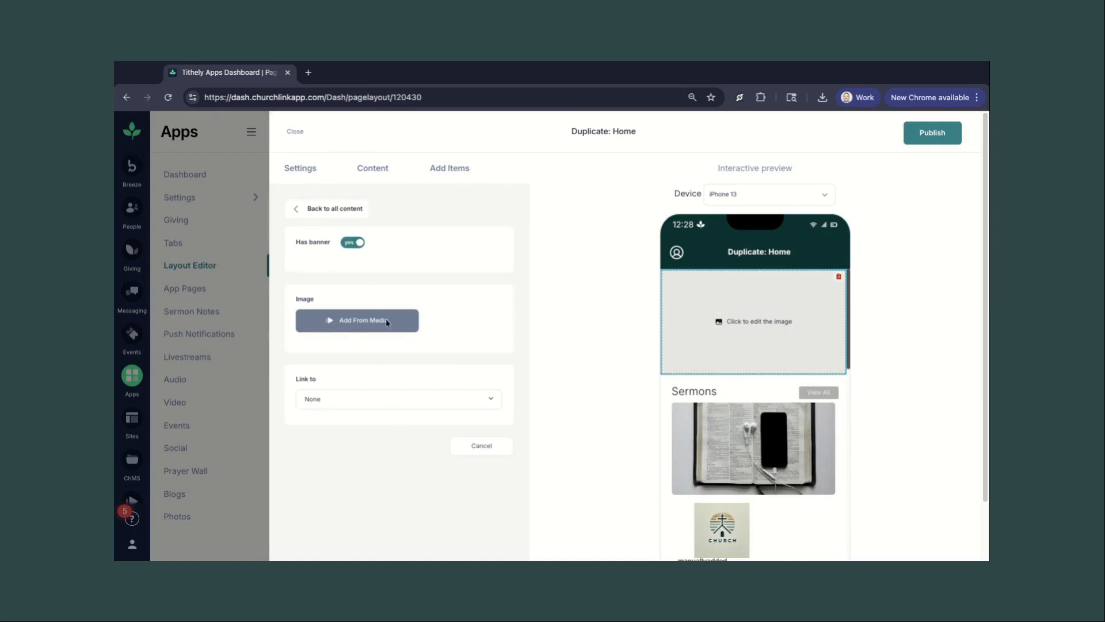
{"action": "left_click", "coordinate": [356, 245]}
{"action": "left_click", "coordinate": [349, 220]}
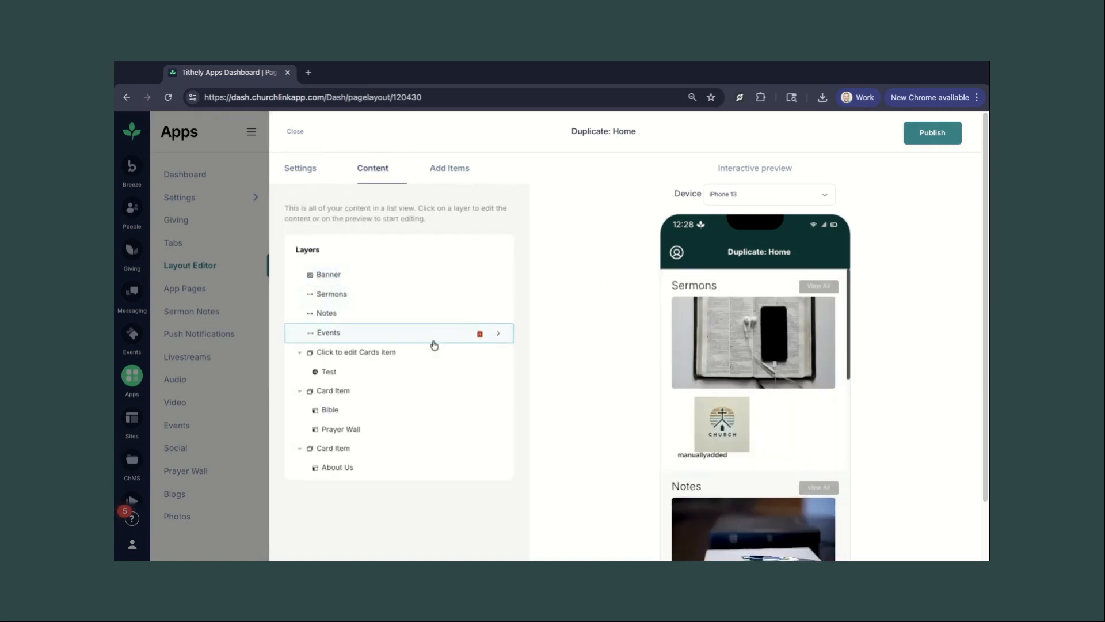
Replace the Notes item's image with the 1200×600wa image from My Media.
{"action": "scroll", "coordinate": [765, 438], "scroll_direction": "down", "scroll_amount": 3}
{"action": "scroll", "coordinate": [771, 476], "scroll_direction": "up", "scroll_amount": 1}
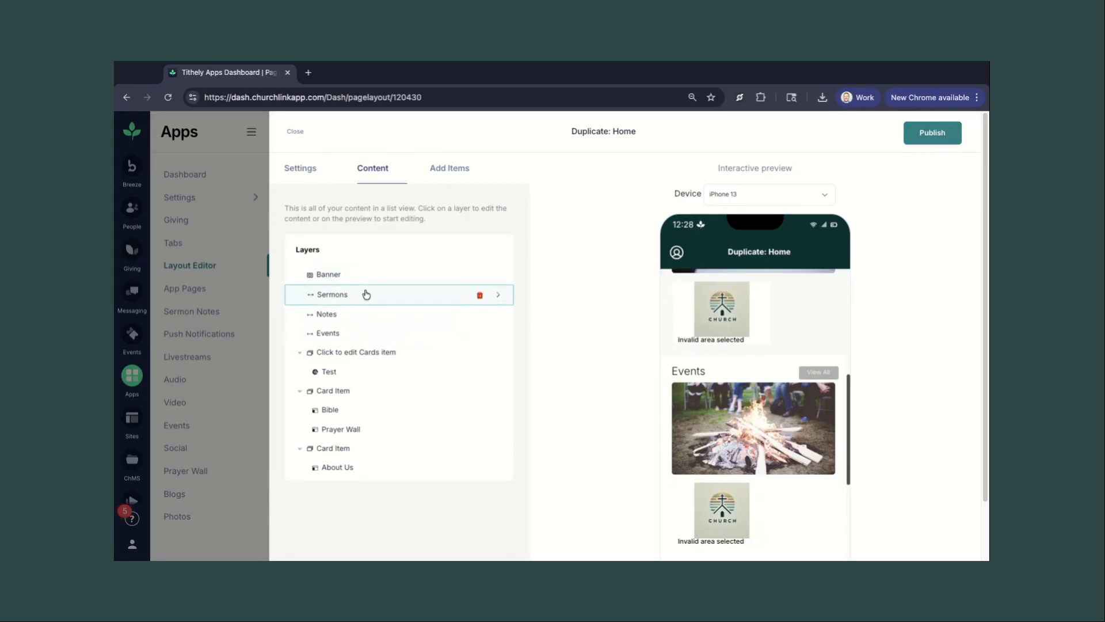
{"action": "scroll", "coordinate": [760, 365], "scroll_direction": "up", "scroll_amount": 3}
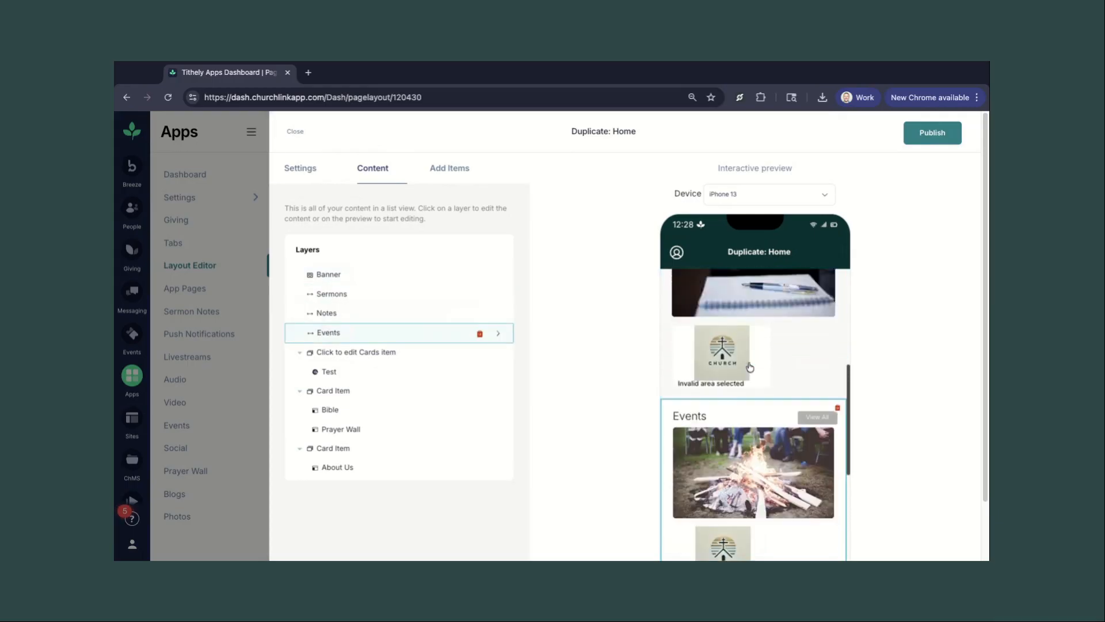
{"action": "left_click", "coordinate": [755, 366]}
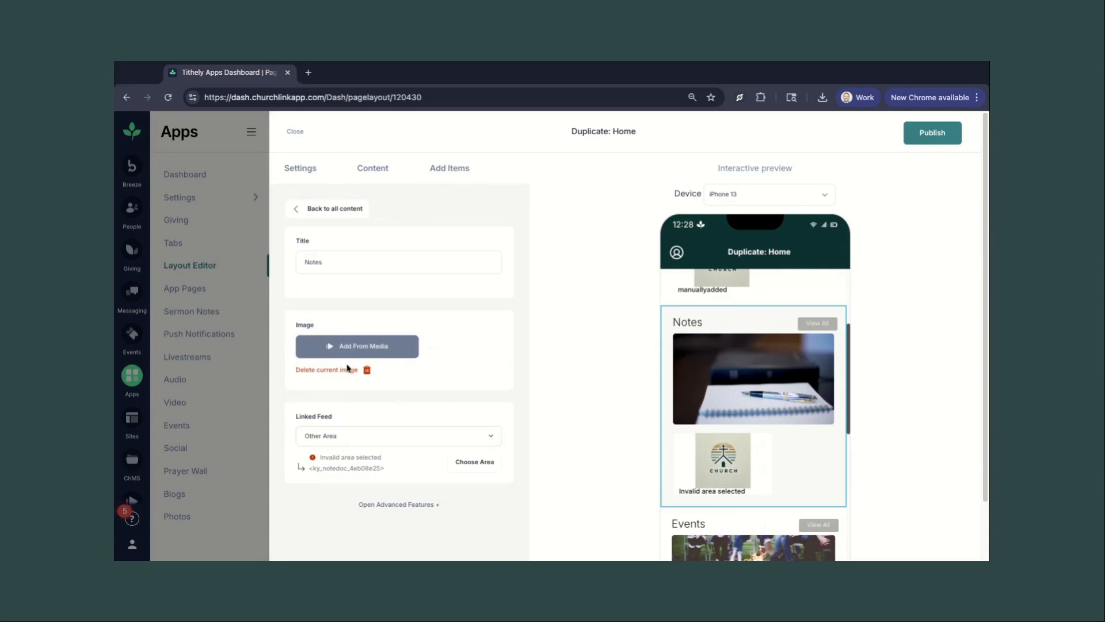
{"action": "left_click", "coordinate": [377, 347]}
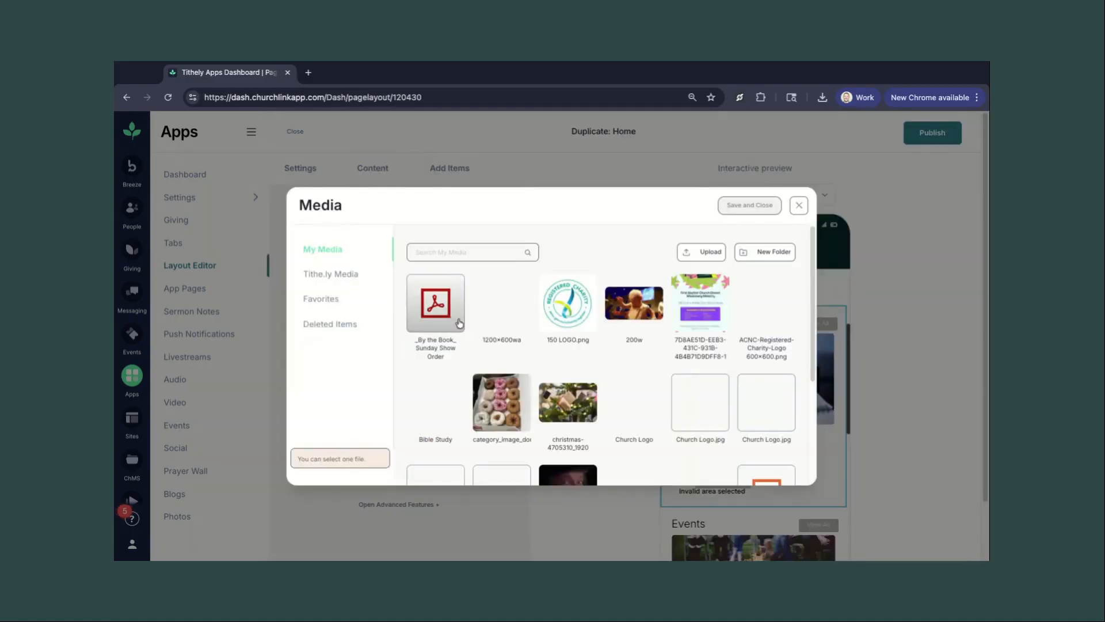
{"action": "left_click", "coordinate": [518, 314]}
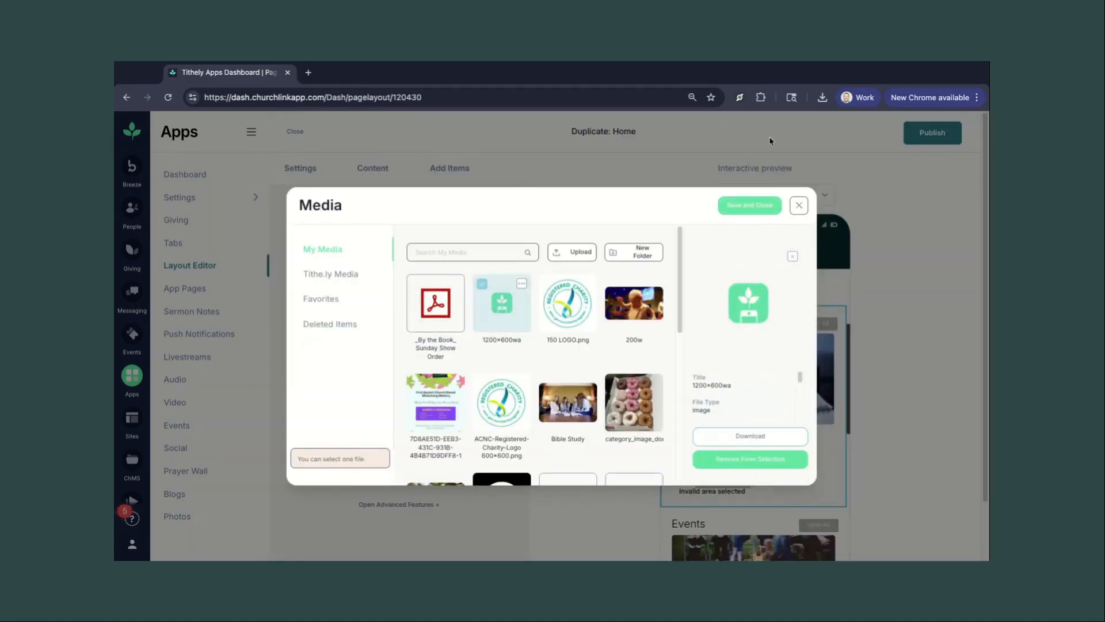
{"action": "left_click", "coordinate": [765, 206]}
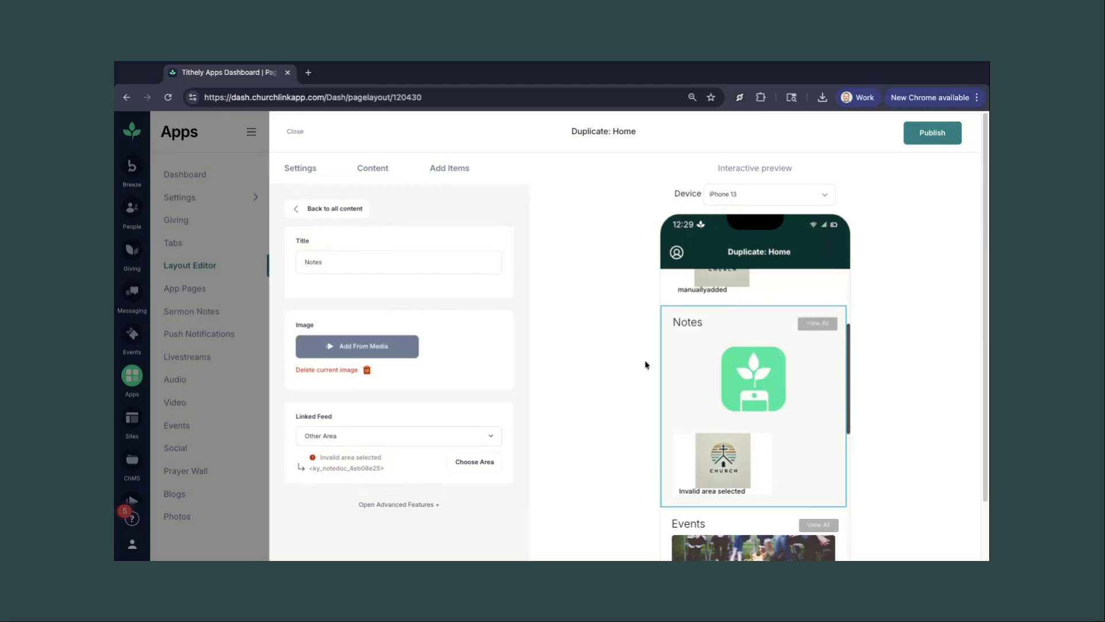
Link the Notes item's feed to the Sermon Note area using Other Area, and browse its cards in the preview.
{"action": "scroll", "coordinate": [662, 392], "scroll_direction": "down", "scroll_amount": 2}
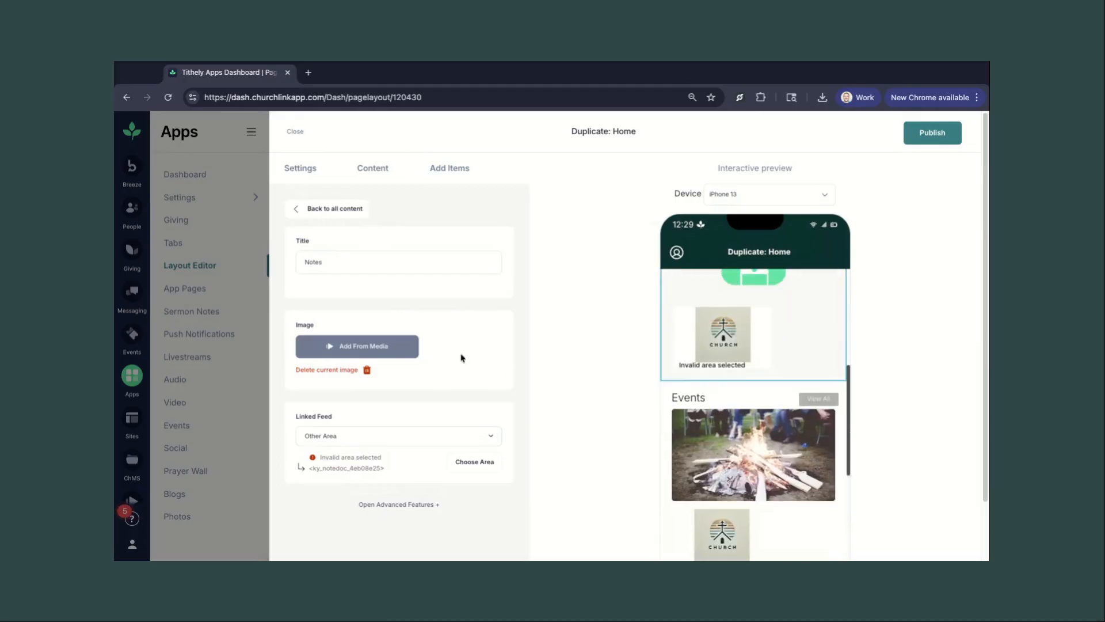
{"action": "scroll", "coordinate": [712, 303], "scroll_direction": "up", "scroll_amount": 2}
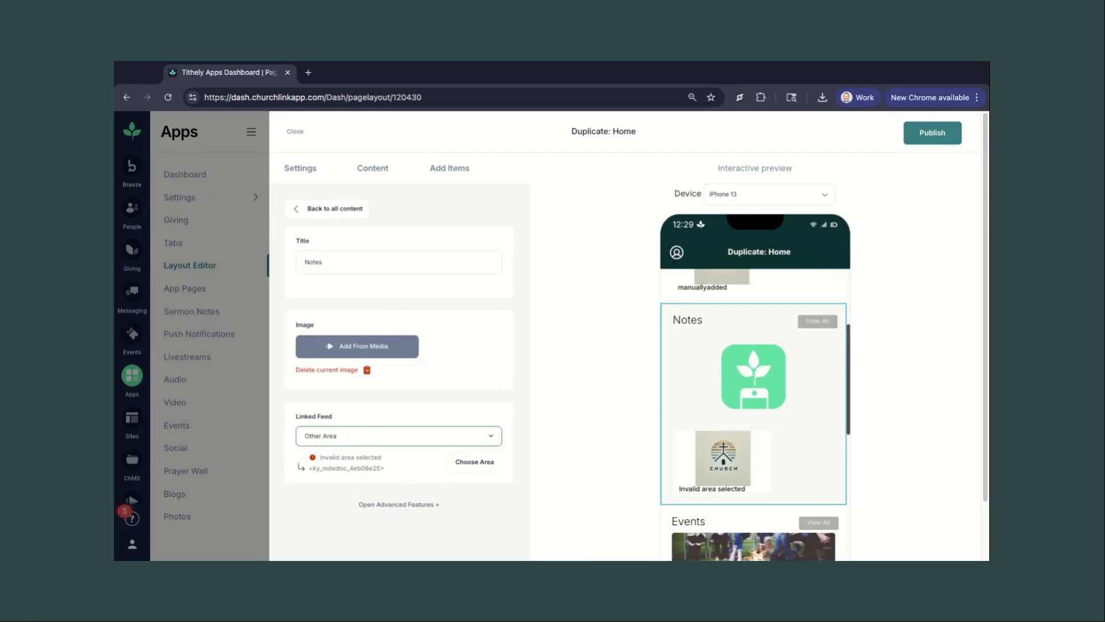
{"action": "left_click", "coordinate": [355, 447]}
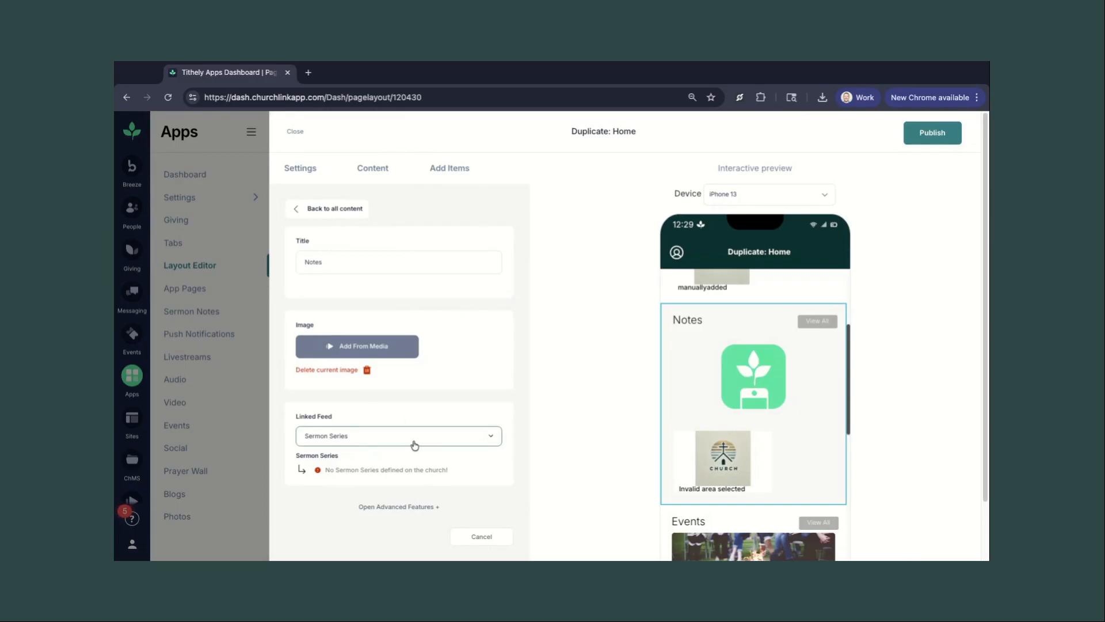
{"action": "left_click", "coordinate": [416, 464]}
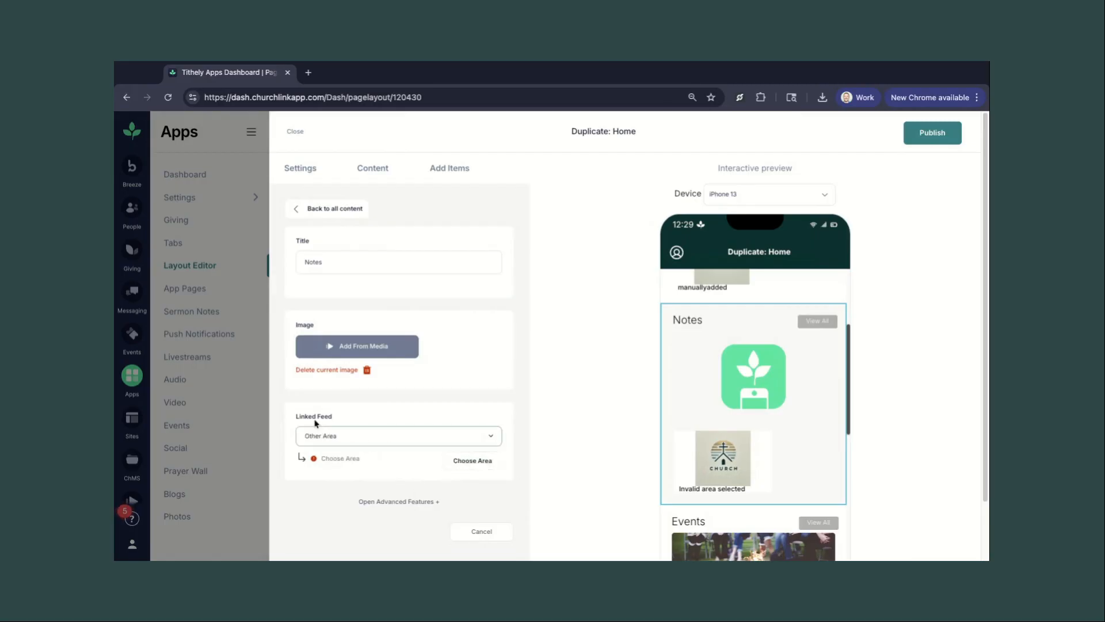
{"action": "left_click", "coordinate": [470, 460]}
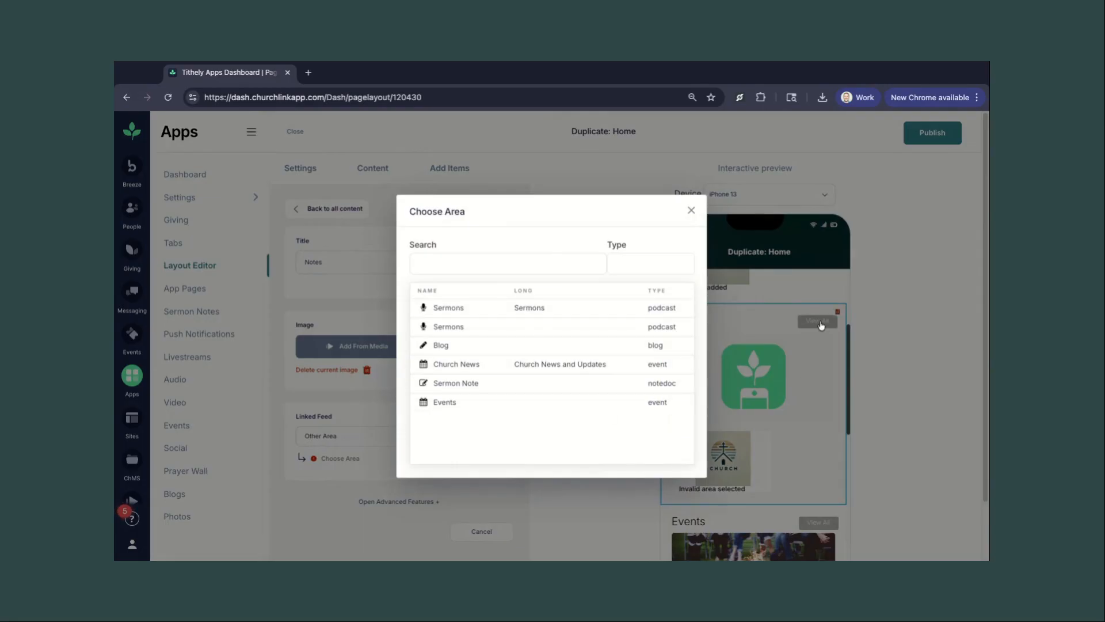
{"action": "left_click", "coordinate": [474, 384]}
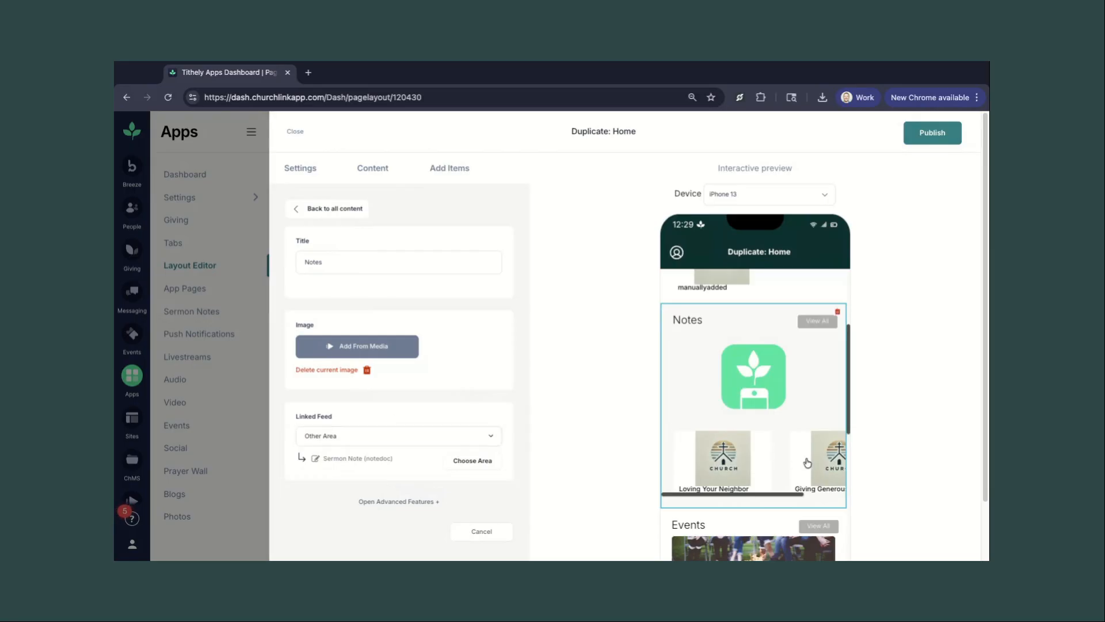
{"action": "left_click_drag", "start_coordinate": [808, 462], "coordinate": [755, 462]}
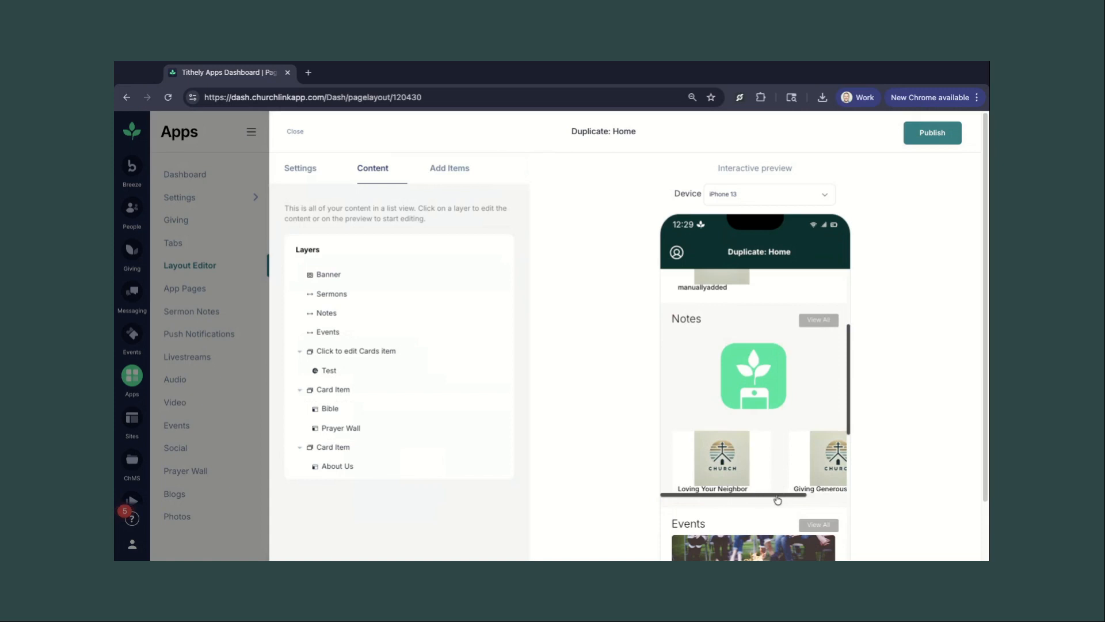
{"action": "scroll", "coordinate": [778, 499], "scroll_direction": "right", "scroll_amount": 1}
{"action": "scroll", "coordinate": [777, 500], "scroll_direction": "left", "scroll_amount": 1}
{"action": "scroll", "coordinate": [778, 499], "scroll_direction": "right", "scroll_amount": 1}
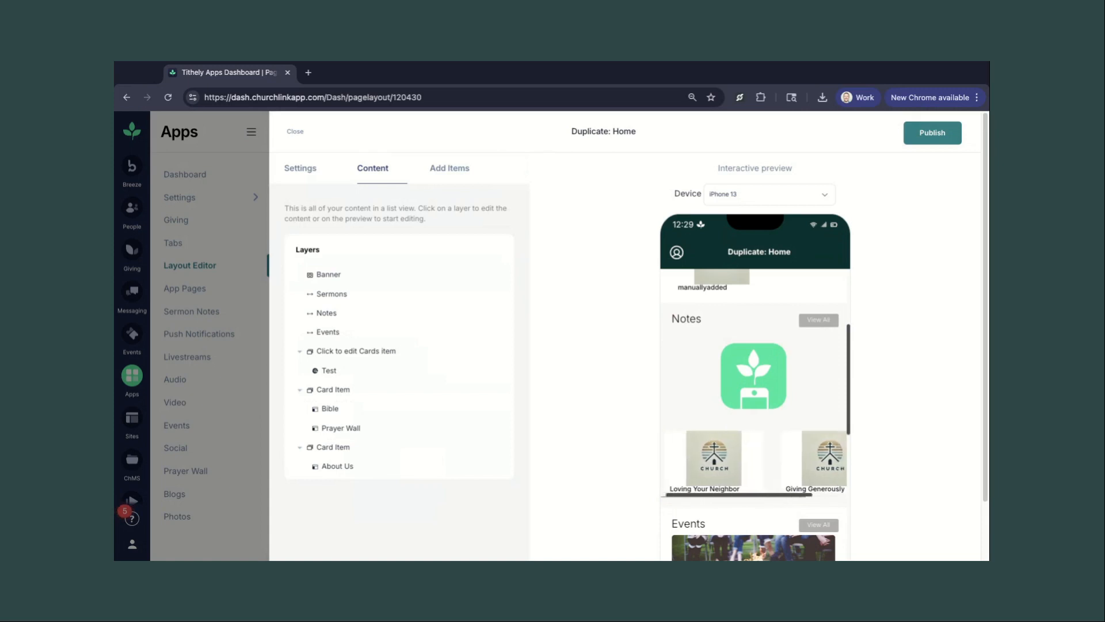
{"action": "scroll", "coordinate": [777, 499], "scroll_direction": "left", "scroll_amount": 1}
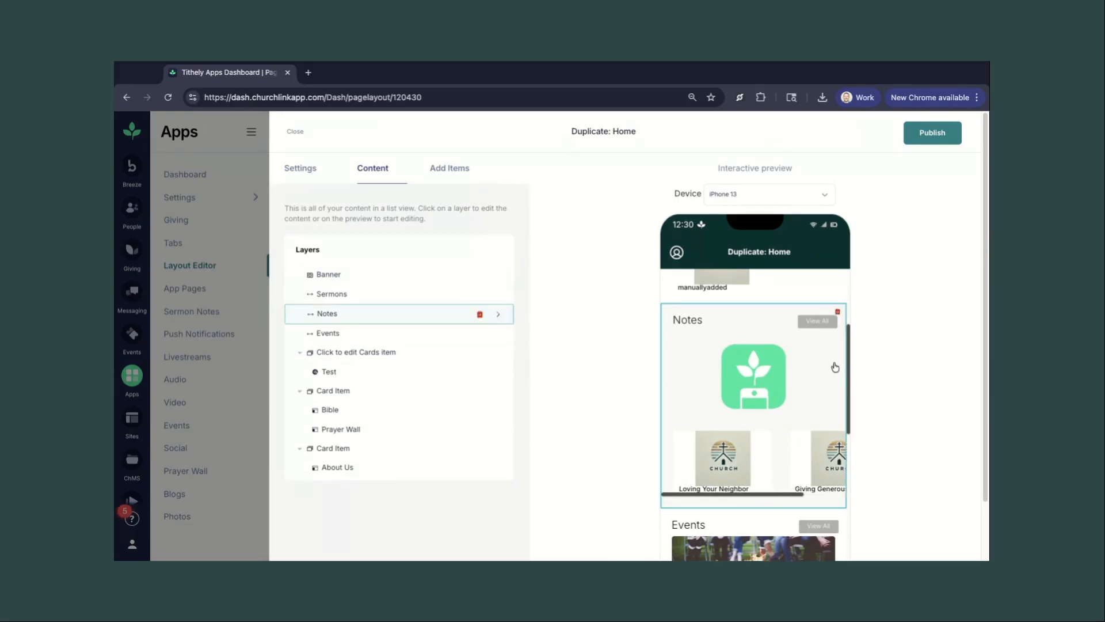
Link the Events item's feed to the Events area.
{"action": "scroll", "coordinate": [705, 460], "scroll_direction": "down", "scroll_amount": 2}
{"action": "scroll", "coordinate": [708, 476], "scroll_direction": "down", "scroll_amount": 3}
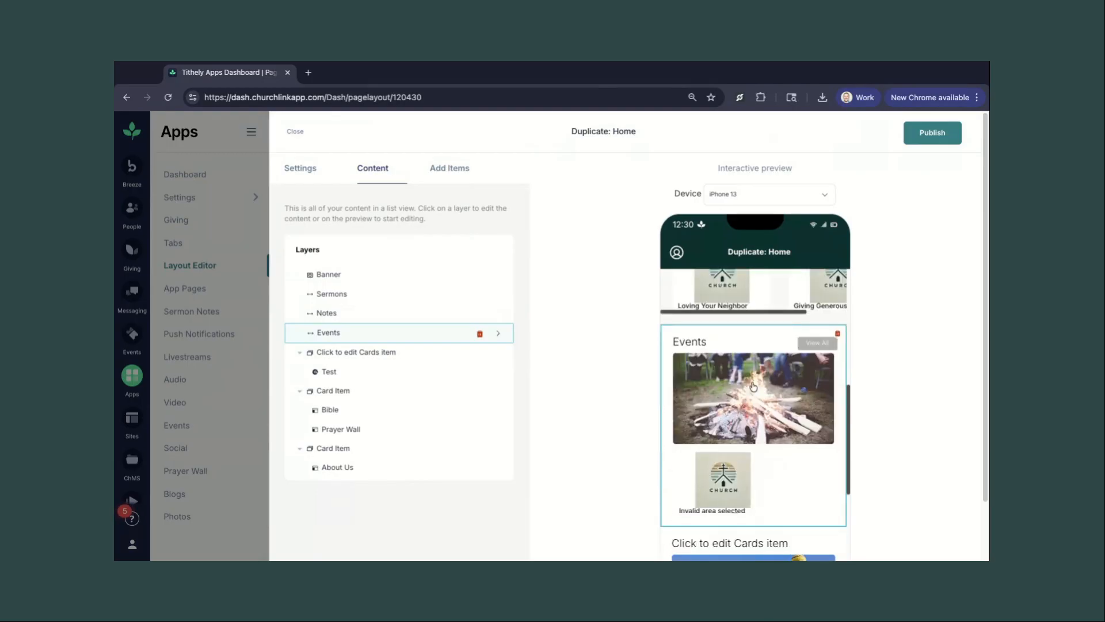
{"action": "left_click", "coordinate": [777, 418]}
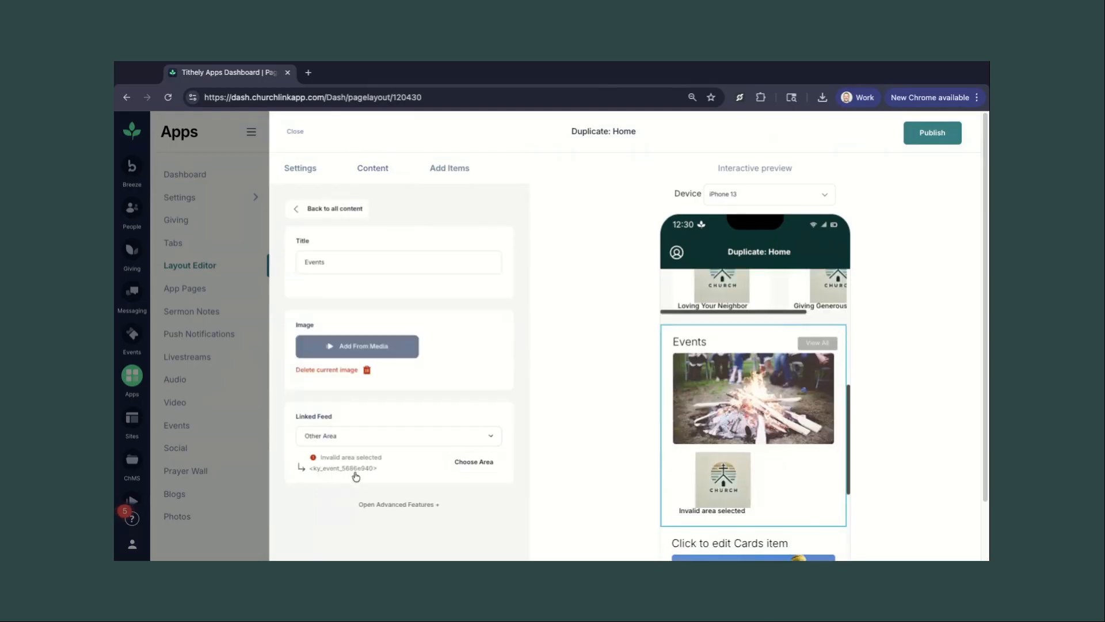
{"action": "left_click", "coordinate": [486, 463]}
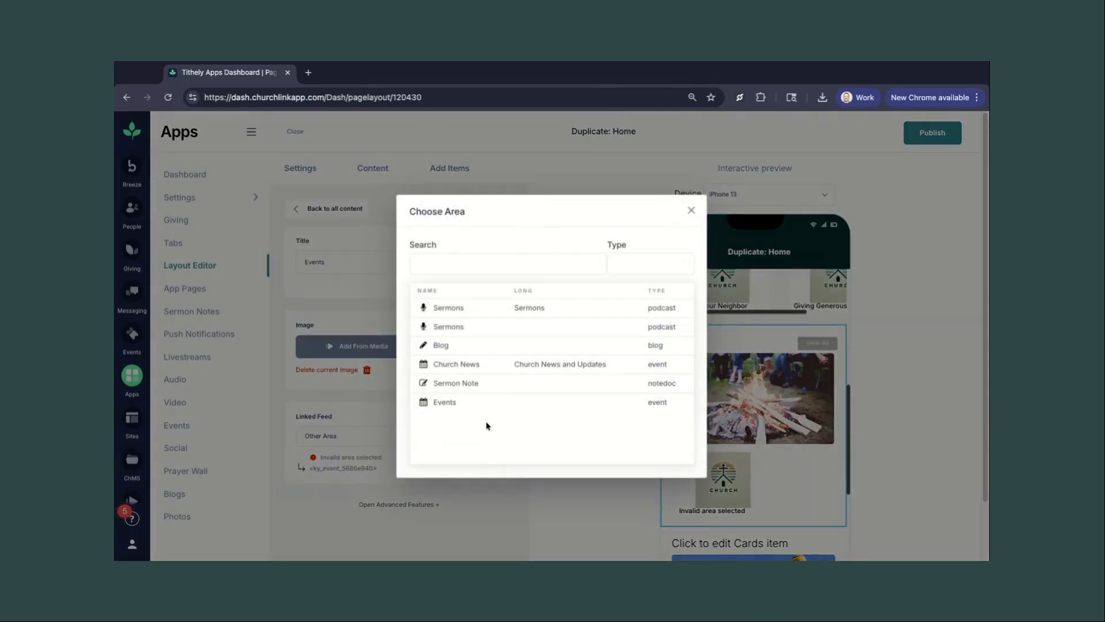
{"action": "left_click", "coordinate": [448, 403]}
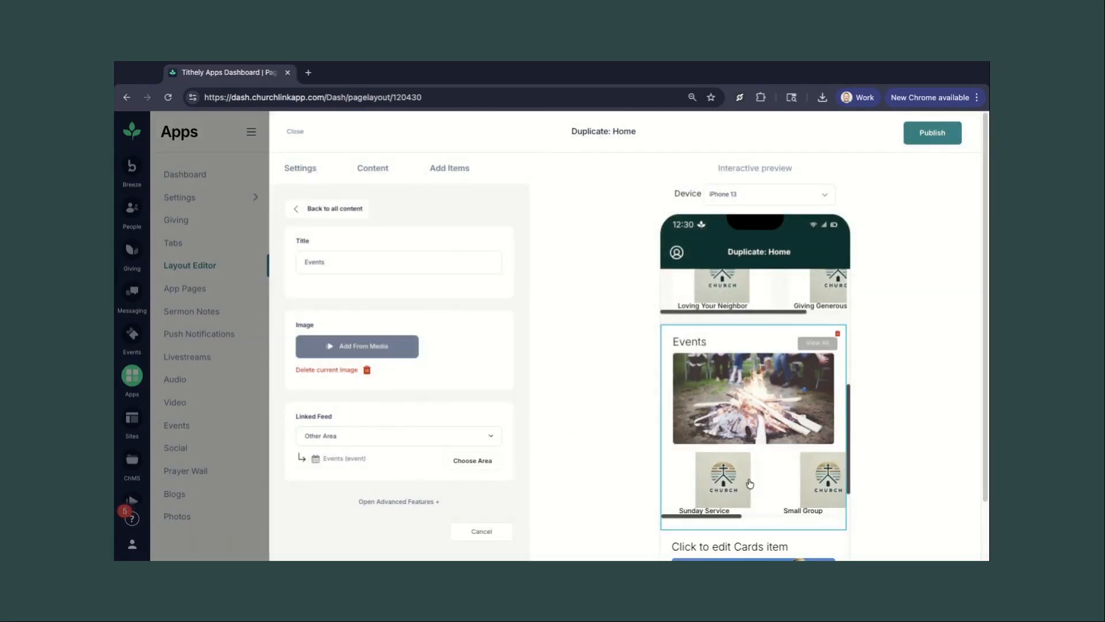
Browse the Events item's linked cards and the rest of the Duplicate: Home layout in the preview.
{"action": "left_click_drag", "start_coordinate": [719, 517], "coordinate": [724, 523]}
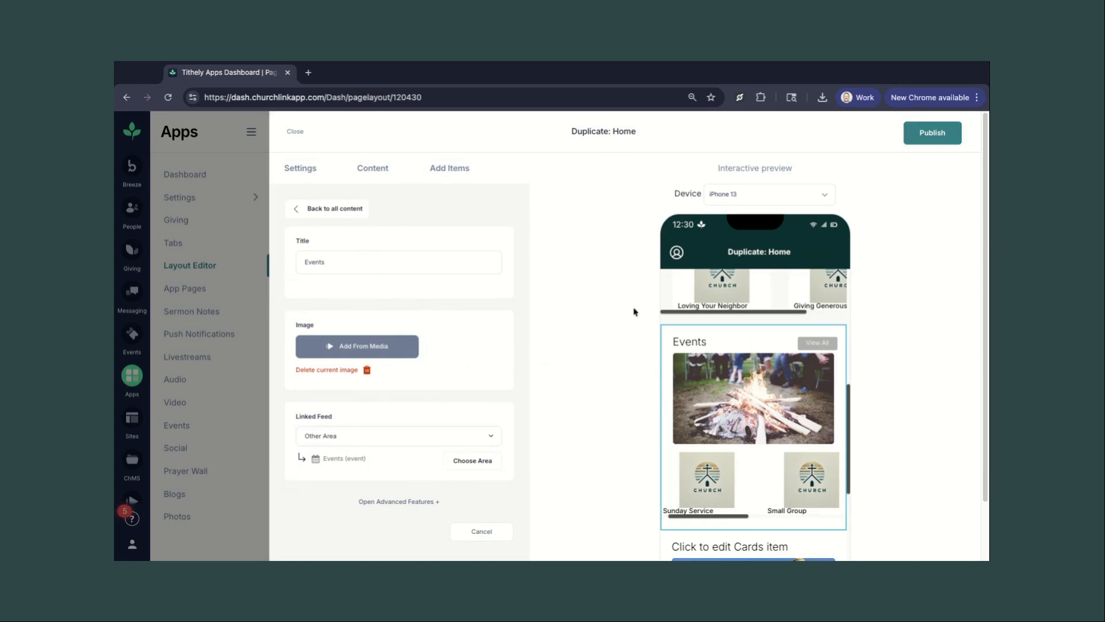
{"action": "scroll", "coordinate": [761, 406], "scroll_direction": "down", "scroll_amount": 5}
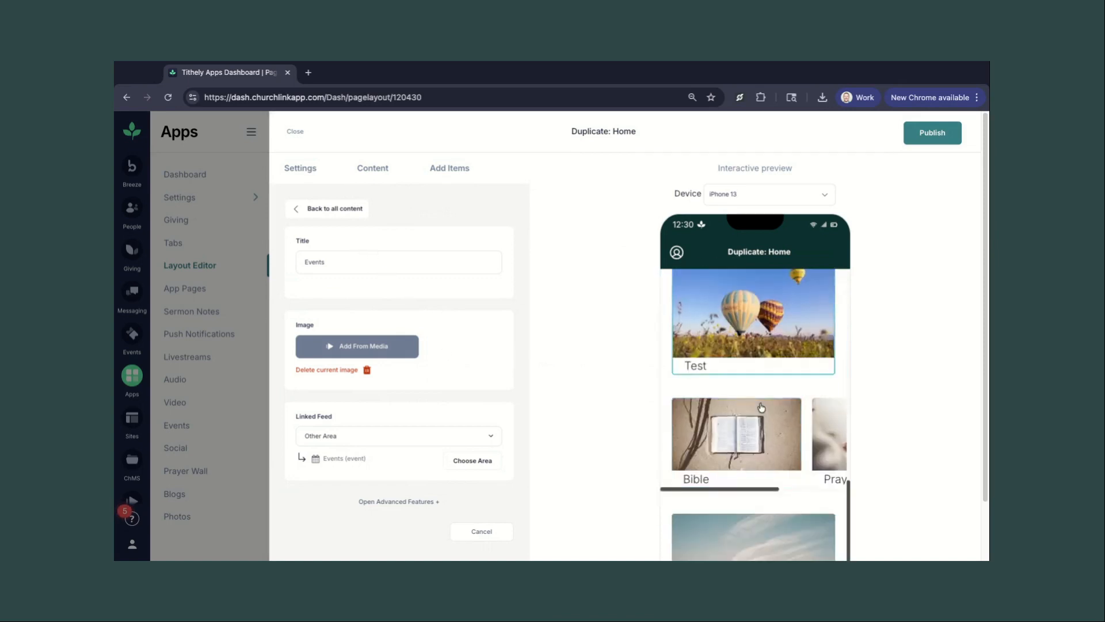
{"action": "scroll", "coordinate": [761, 407], "scroll_direction": "up", "scroll_amount": 10}
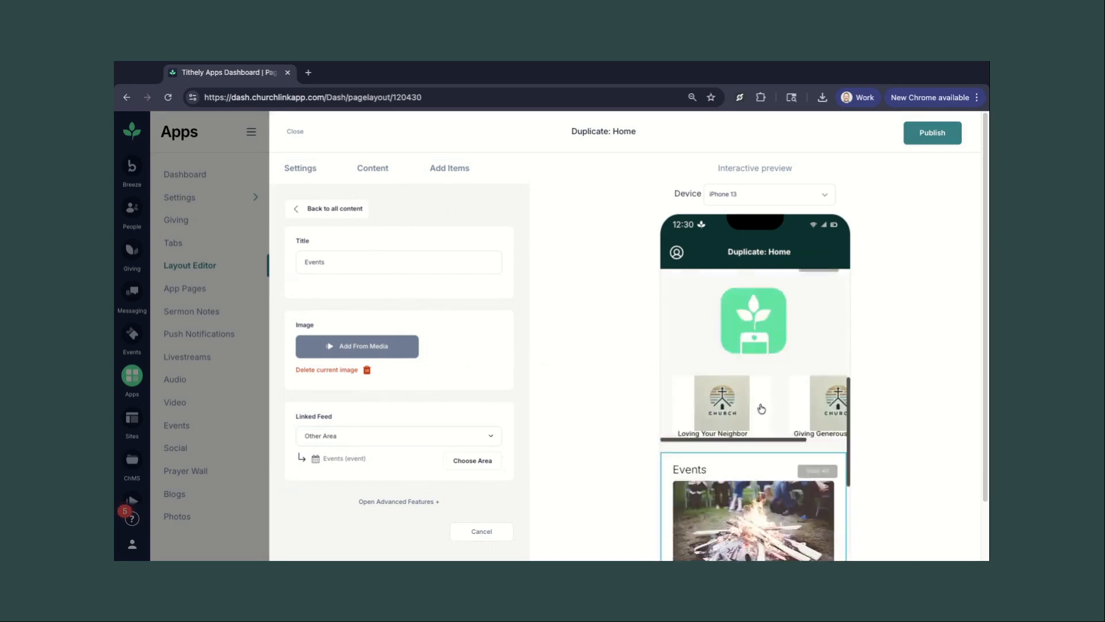
Change the Duplicate: Home layout's type to Square Layout.
{"action": "left_click", "coordinate": [317, 174]}
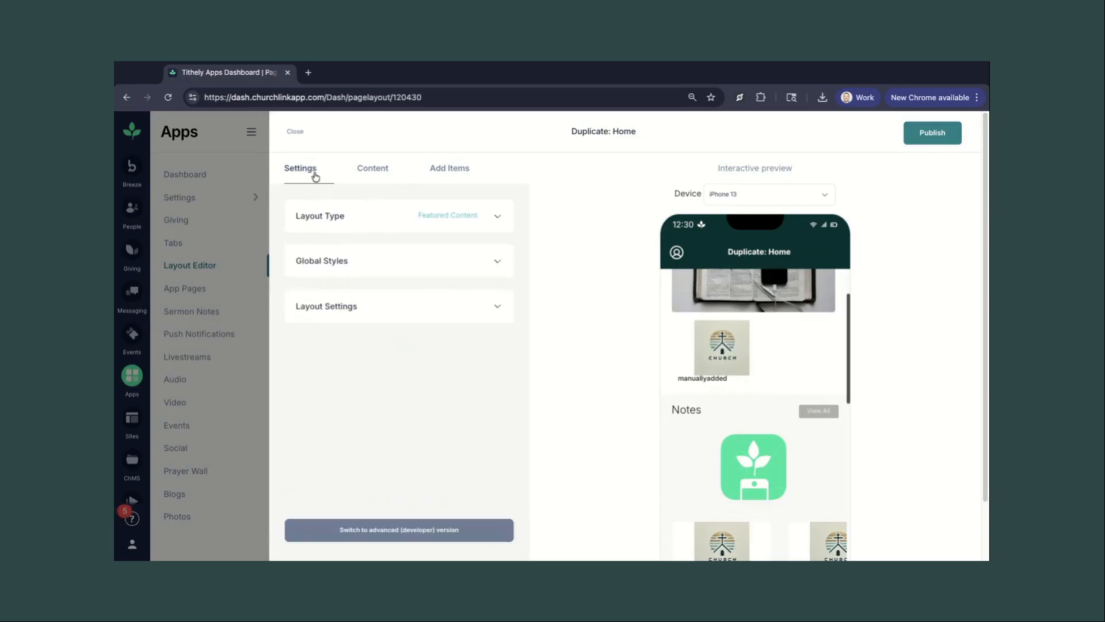
{"action": "left_click", "coordinate": [498, 219]}
{"action": "left_click", "coordinate": [364, 416]}
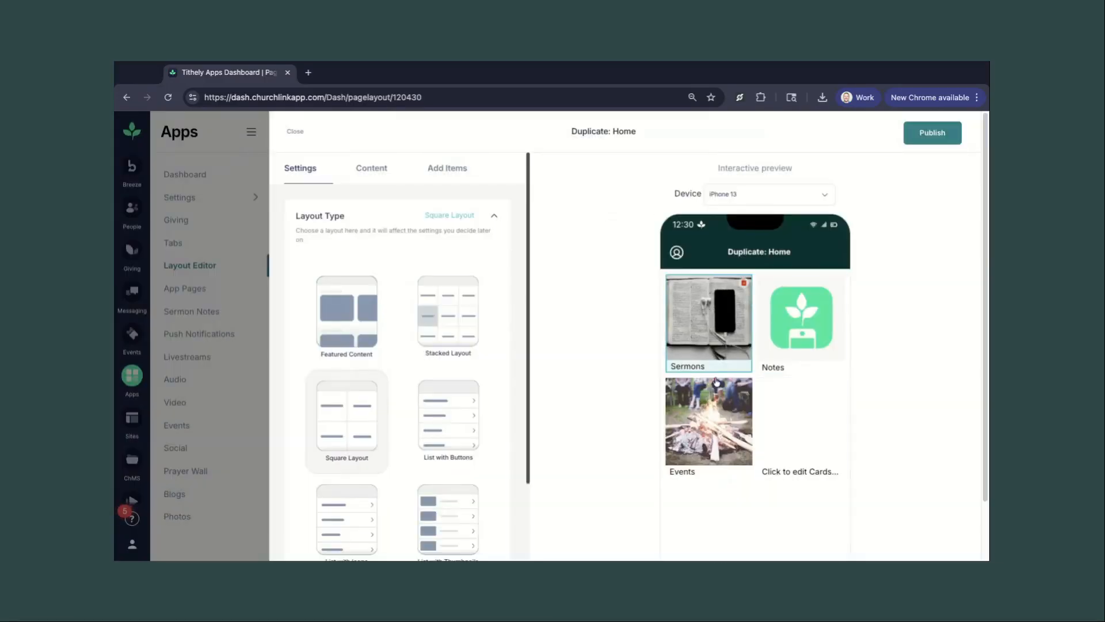
Open the Events item for editing and preview the square layout on iPhone 16 Plus and Android / Samsung Galaxy S23.
{"action": "left_click", "coordinate": [372, 168]}
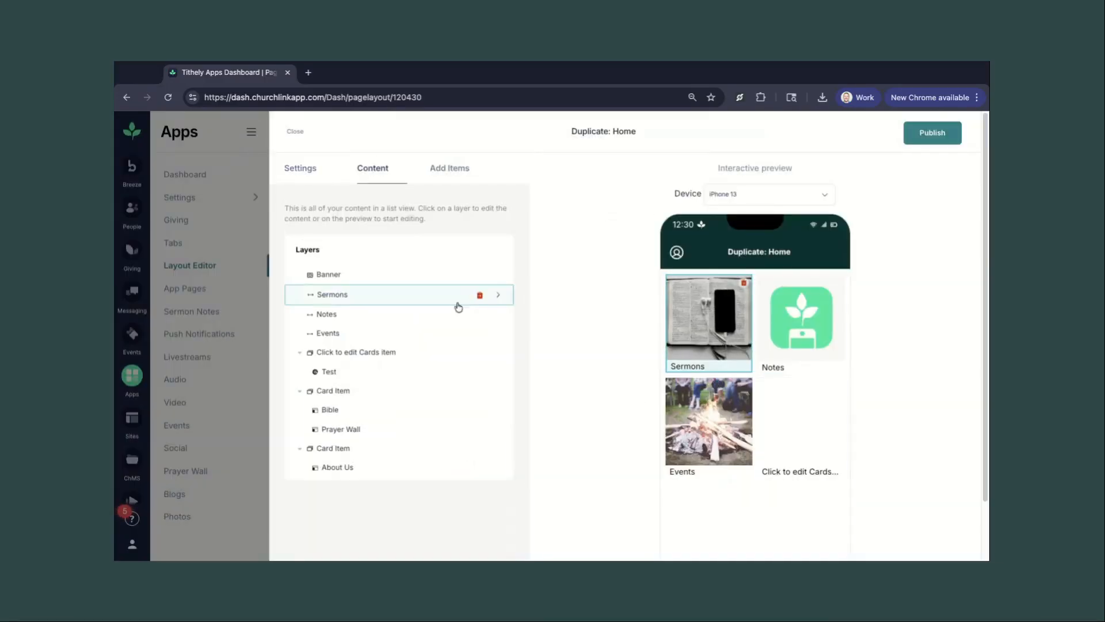
{"action": "left_click", "coordinate": [340, 335]}
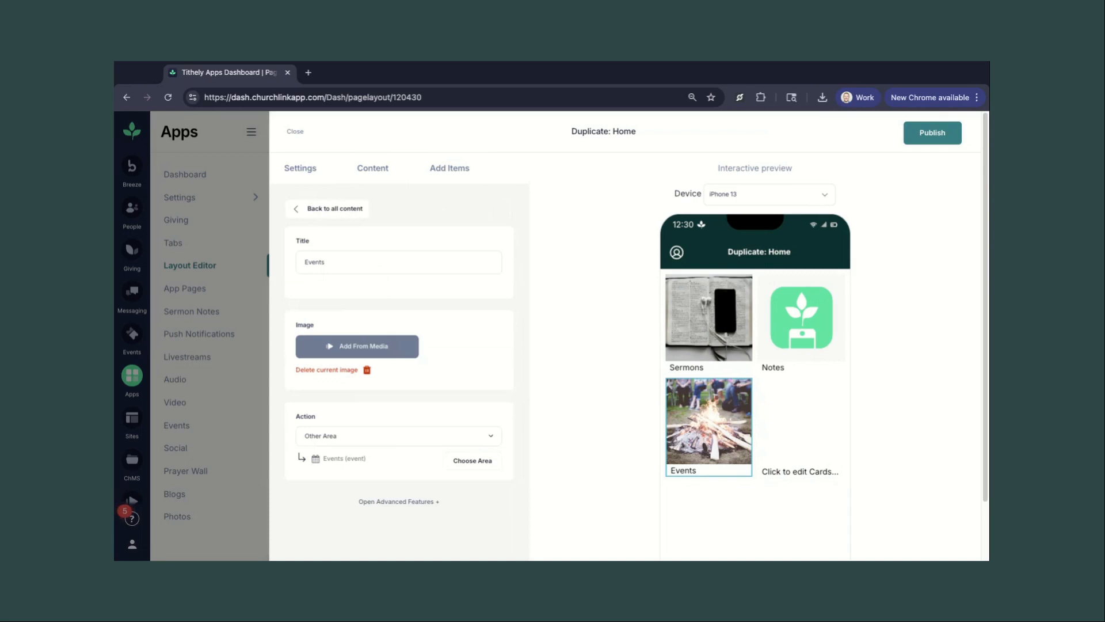
{"action": "scroll", "coordinate": [760, 410], "scroll_direction": "down", "scroll_amount": 2}
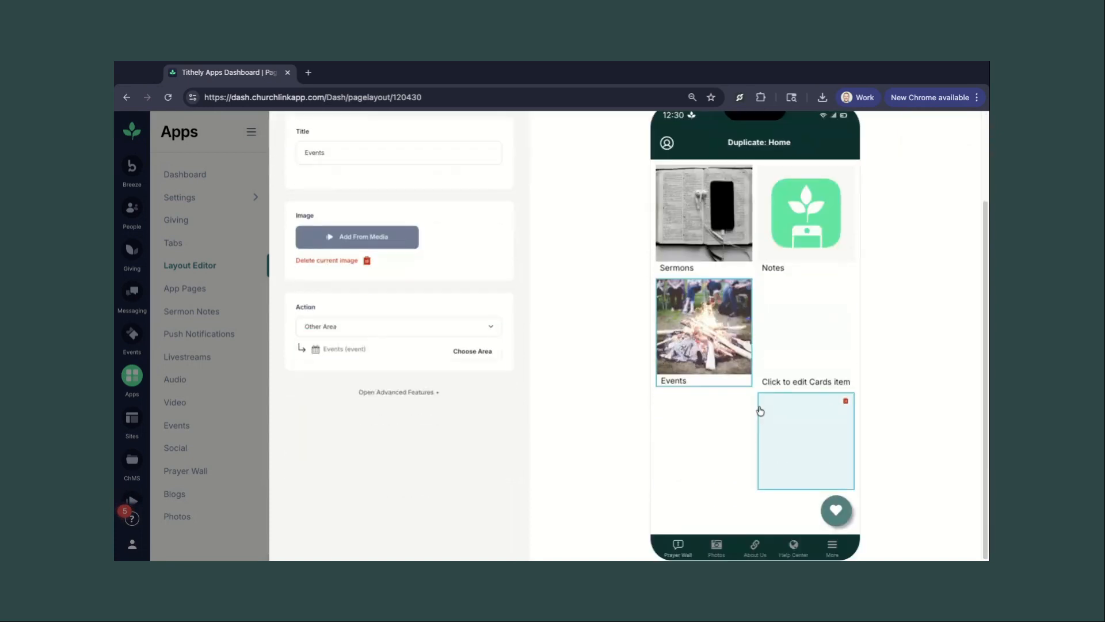
{"action": "scroll", "coordinate": [780, 198], "scroll_direction": "up", "scroll_amount": 2}
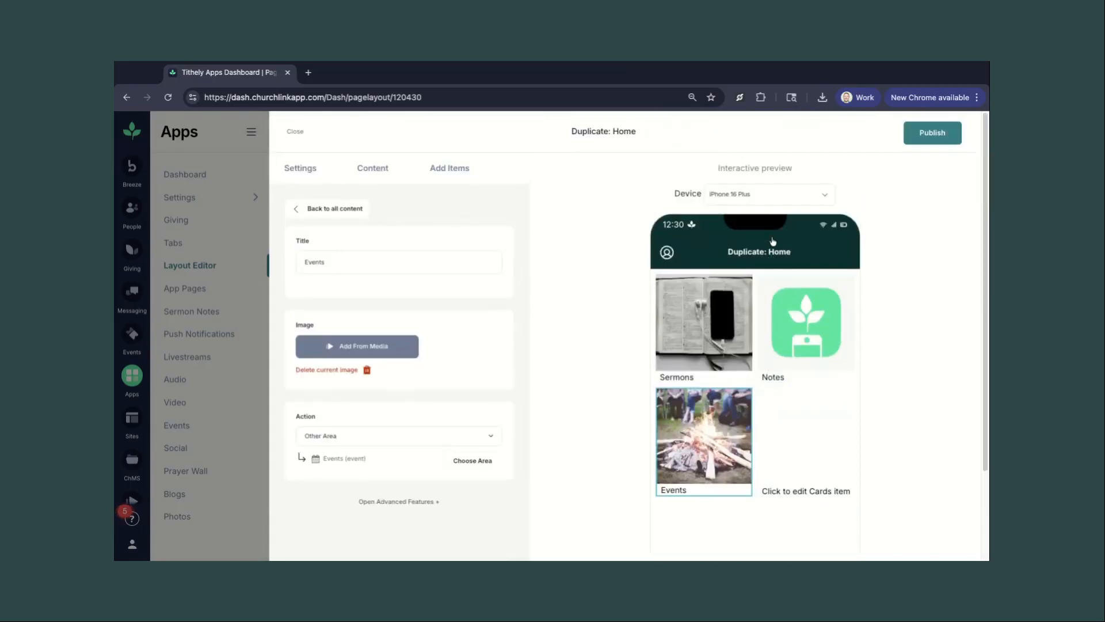
{"action": "left_click", "coordinate": [784, 195]}
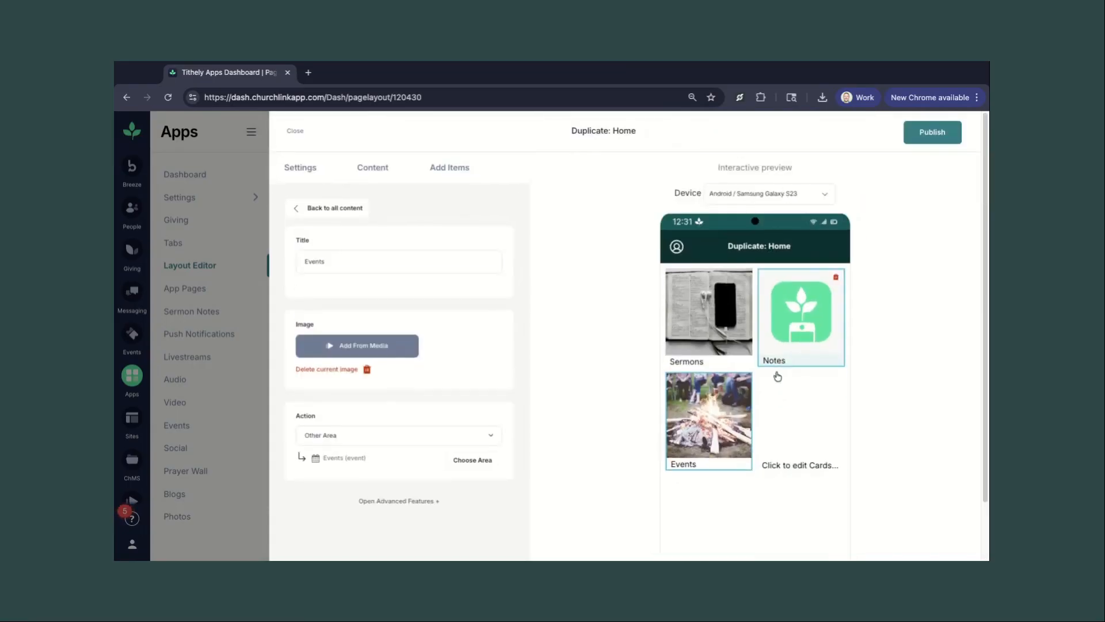
Expand and collapse the Events item's advanced features to check for further options.
{"action": "scroll", "coordinate": [777, 378], "scroll_direction": "down", "scroll_amount": 1}
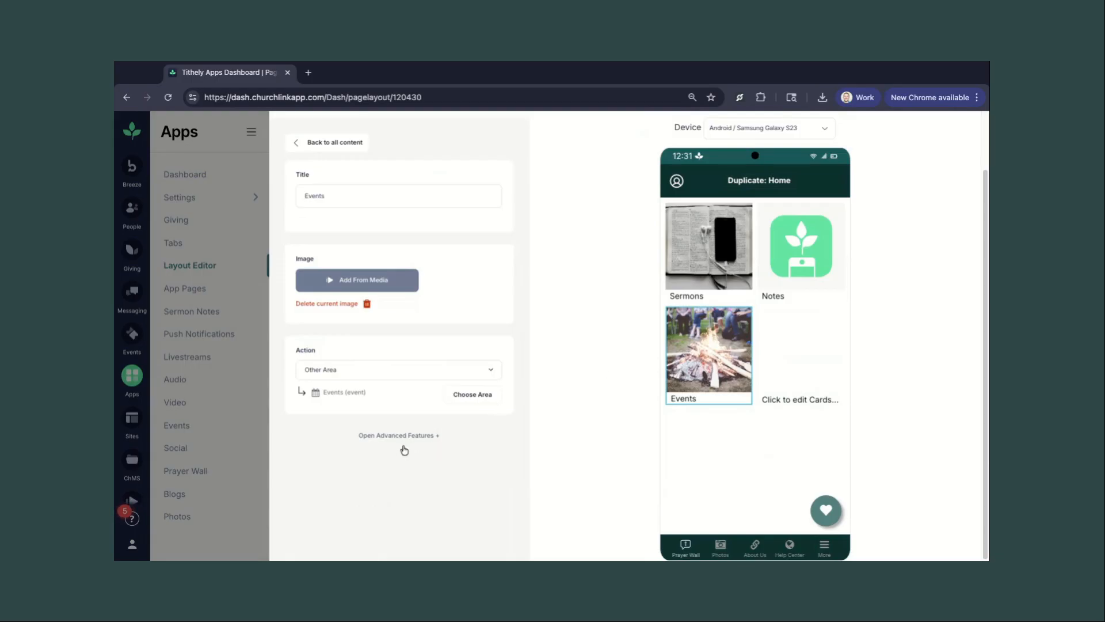
{"action": "scroll", "coordinate": [406, 449], "scroll_direction": "up", "scroll_amount": 2}
{"action": "left_click", "coordinate": [426, 504]}
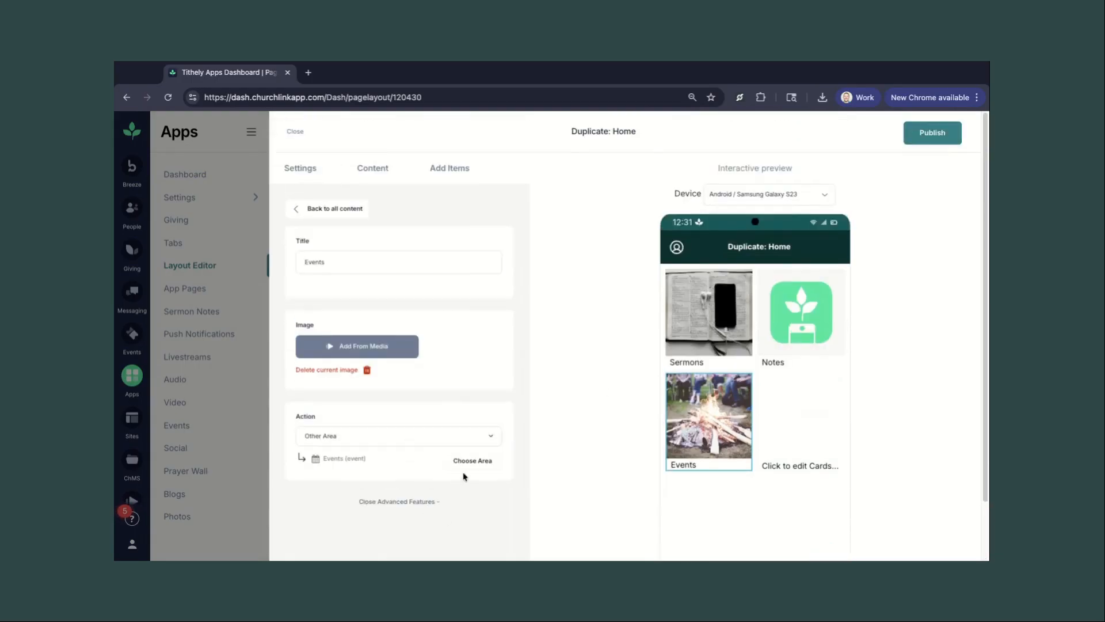
{"action": "scroll", "coordinate": [468, 476], "scroll_direction": "down", "scroll_amount": 2}
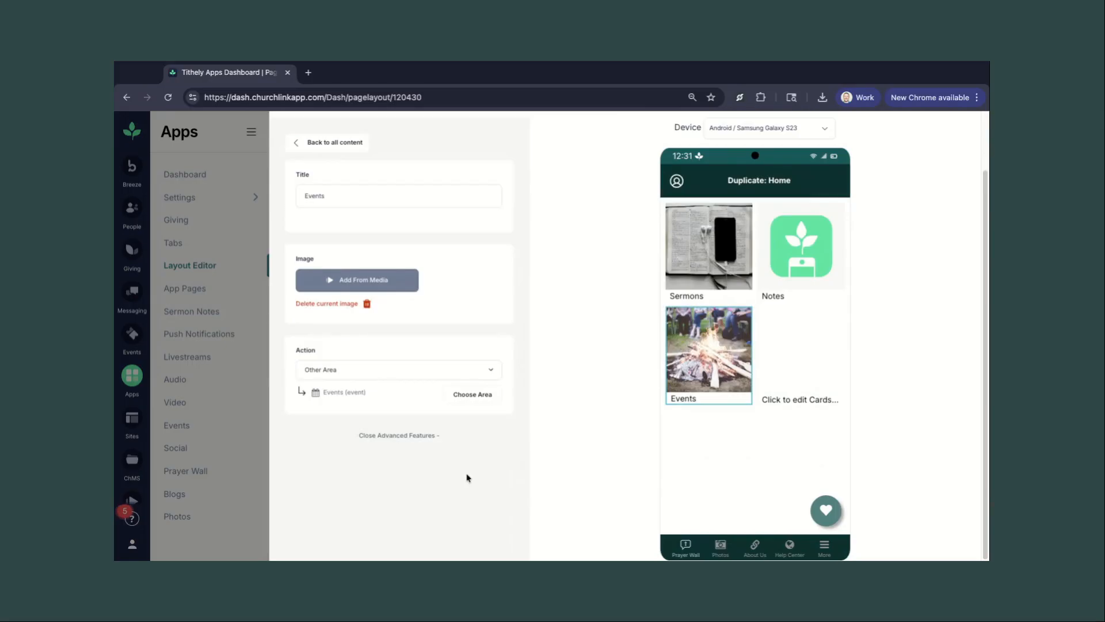
{"action": "left_click", "coordinate": [430, 438]}
{"action": "scroll", "coordinate": [521, 487], "scroll_direction": "up", "scroll_amount": 2}
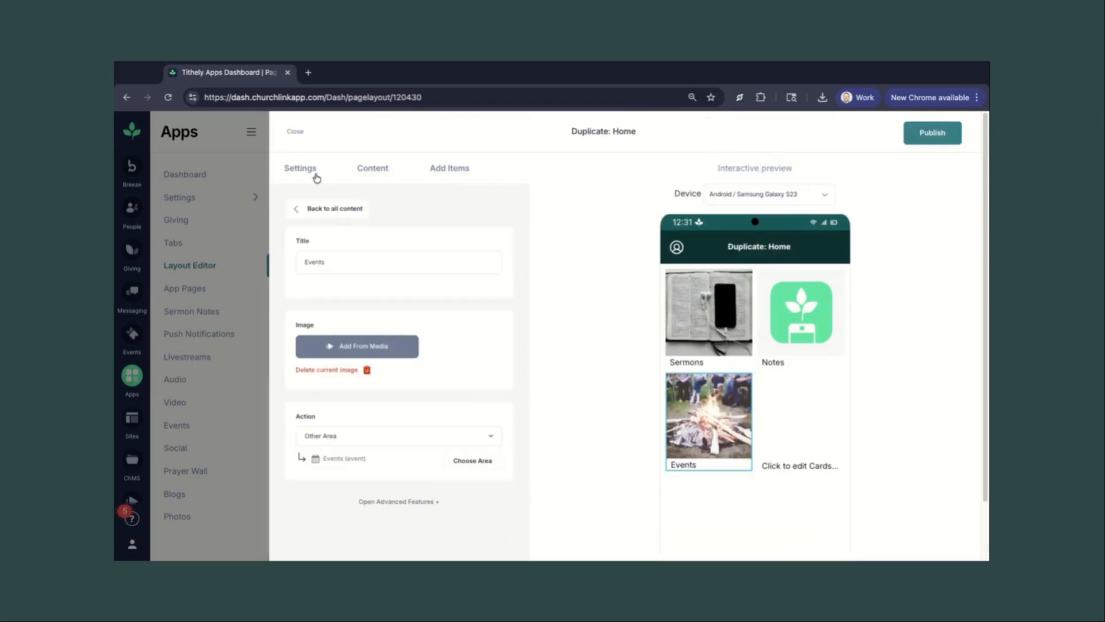
Close the Duplicate: Home layout without publishing, reopen it and look through its content layers.
{"action": "left_click", "coordinate": [296, 136]}
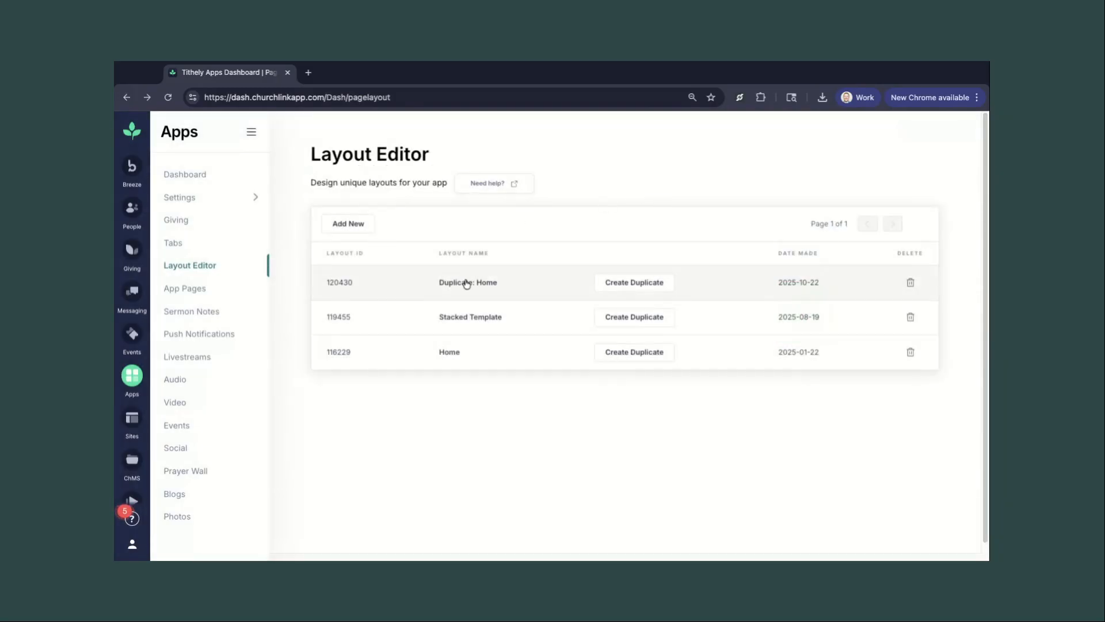
{"action": "left_click", "coordinate": [465, 284]}
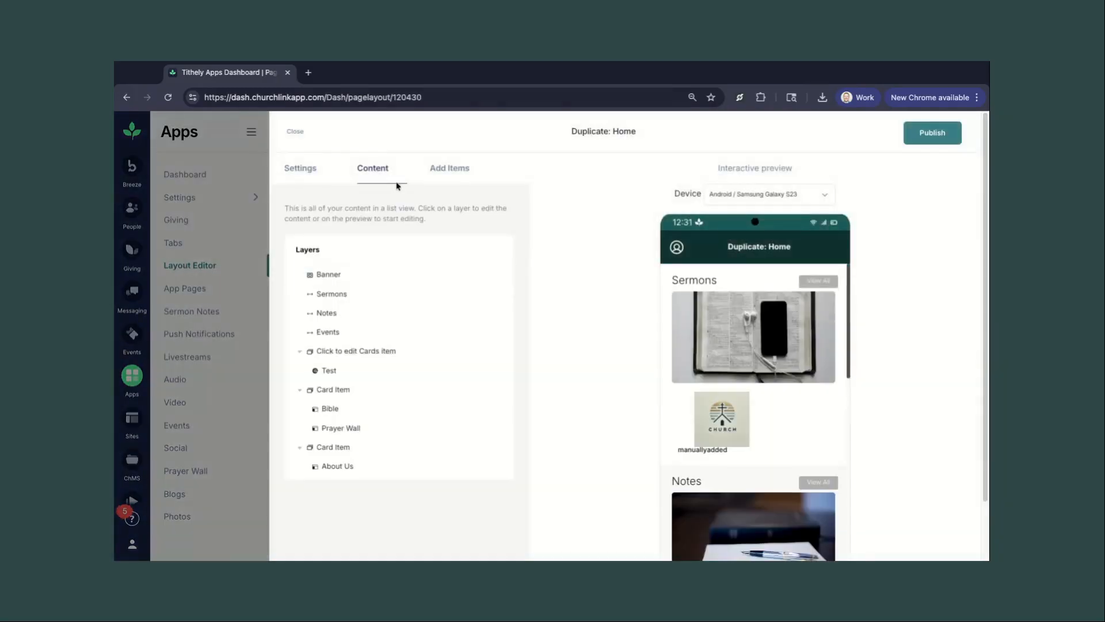
{"action": "scroll", "coordinate": [392, 317], "scroll_direction": "down", "scroll_amount": 2}
{"action": "scroll", "coordinate": [402, 268], "scroll_direction": "up", "scroll_amount": 2}
{"action": "scroll", "coordinate": [383, 394], "scroll_direction": "down", "scroll_amount": 2}
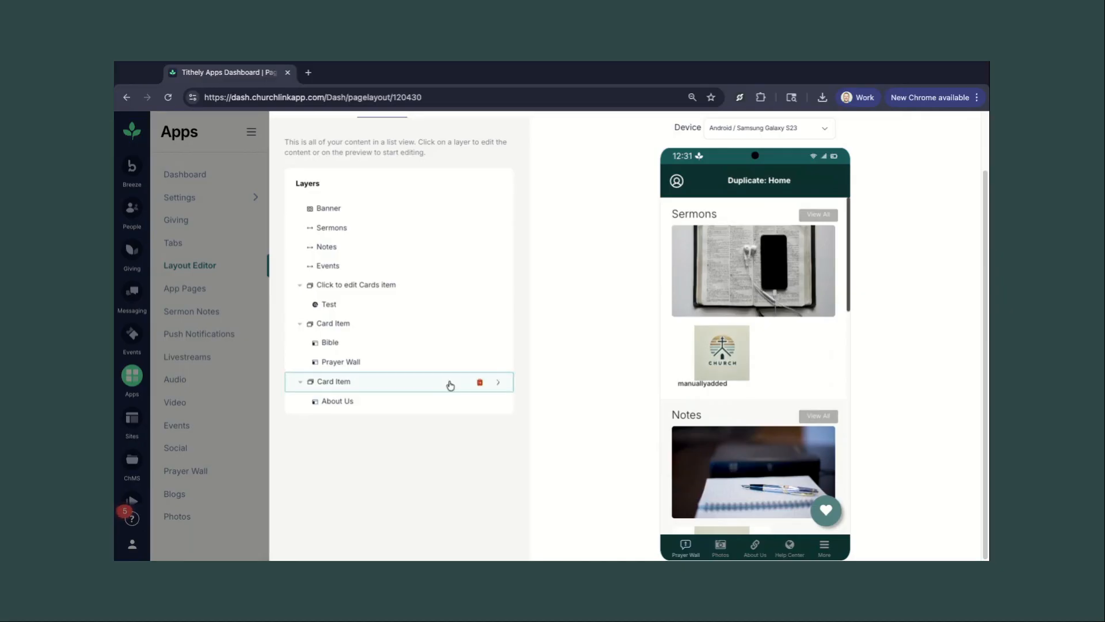
{"action": "scroll", "coordinate": [450, 384], "scroll_direction": "up", "scroll_amount": 2}
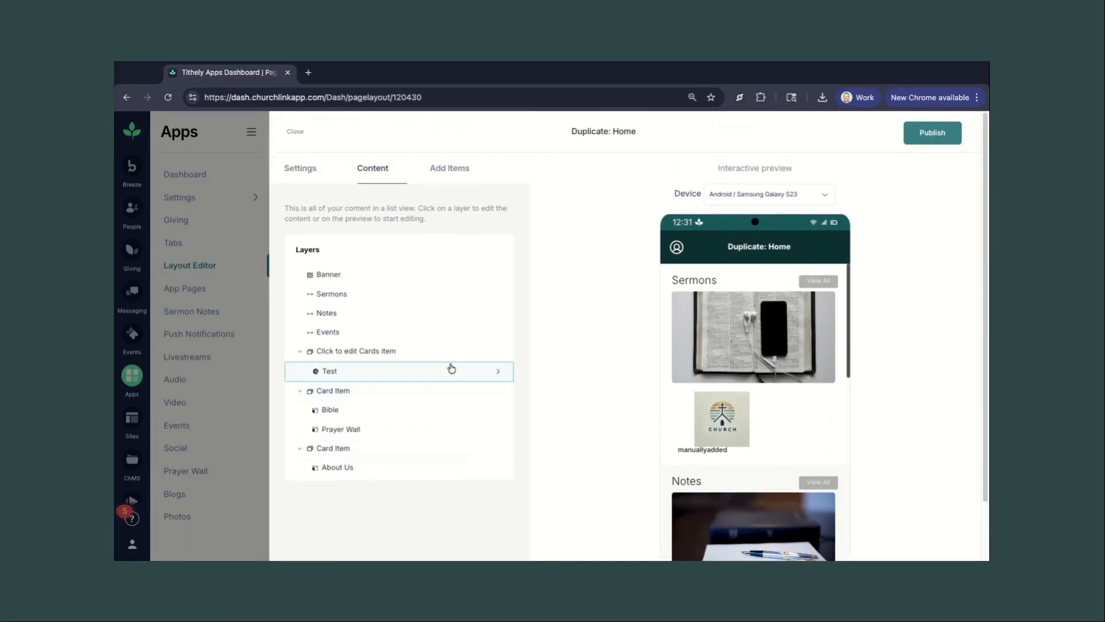
Show the items available to add, dismiss the introduction to adding them, and look through the layout preview.
{"action": "left_click", "coordinate": [453, 170]}
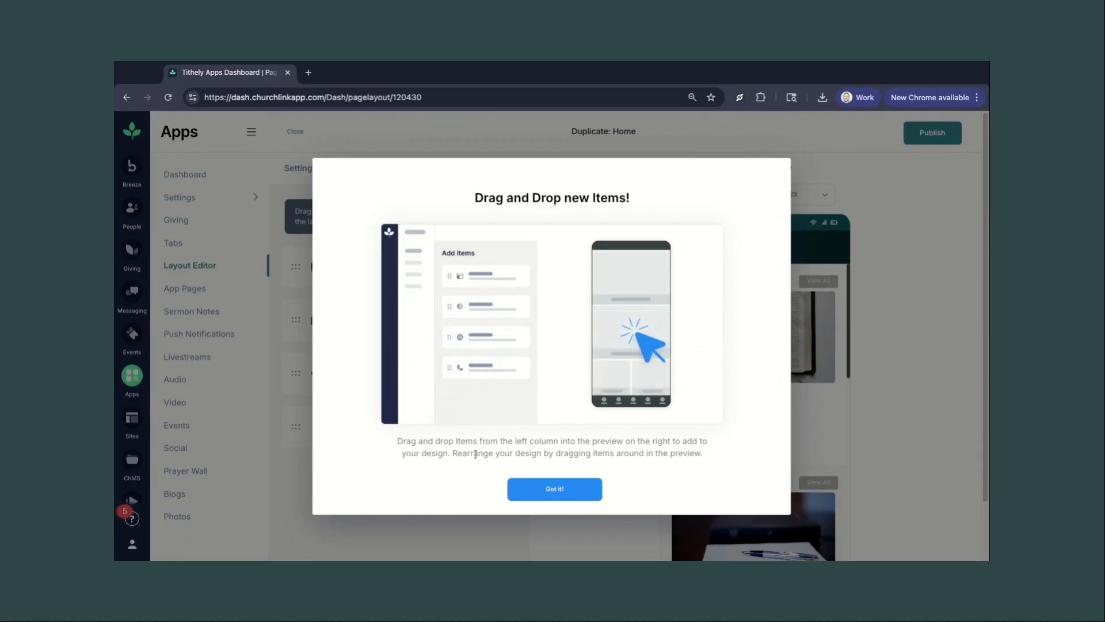
{"action": "left_click", "coordinate": [543, 496]}
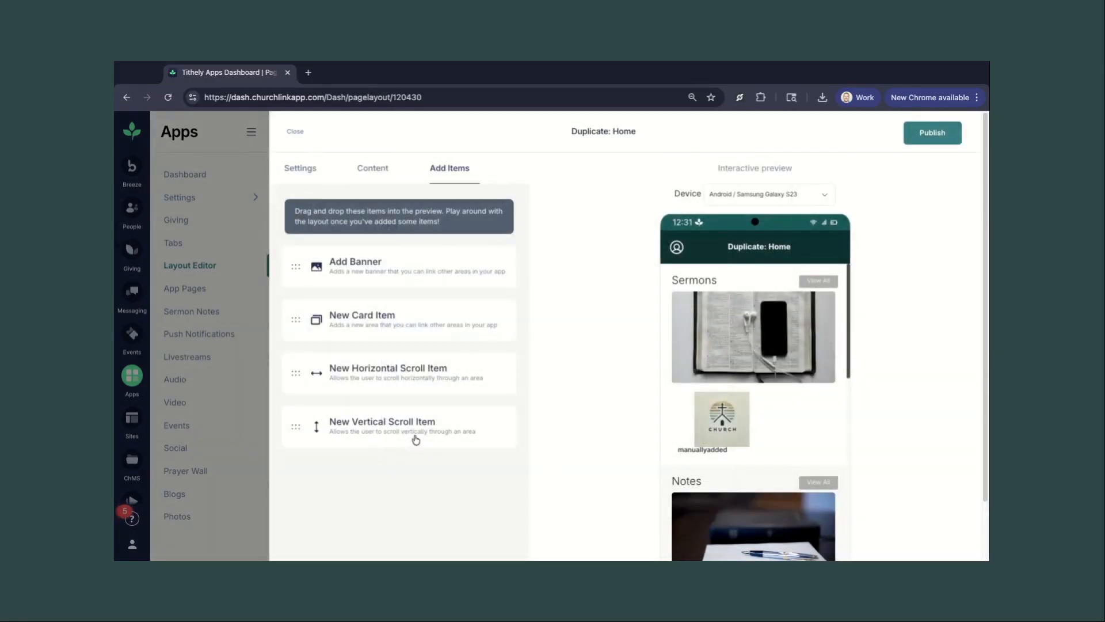
{"action": "scroll", "coordinate": [719, 403], "scroll_direction": "down", "scroll_amount": 10}
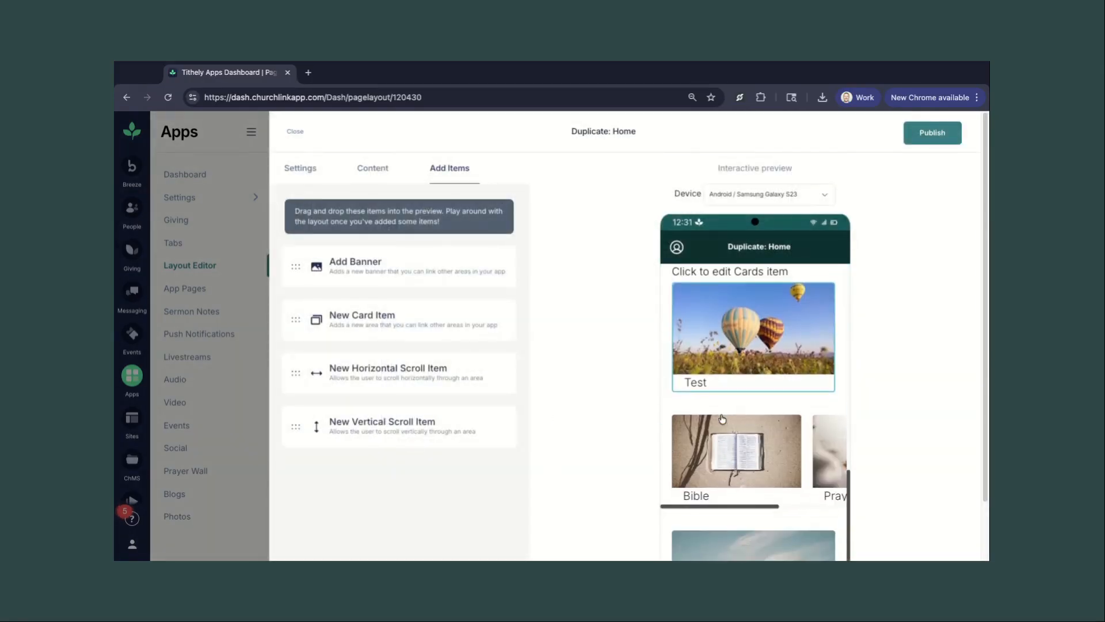
{"action": "scroll", "coordinate": [723, 419], "scroll_direction": "up", "scroll_amount": 10}
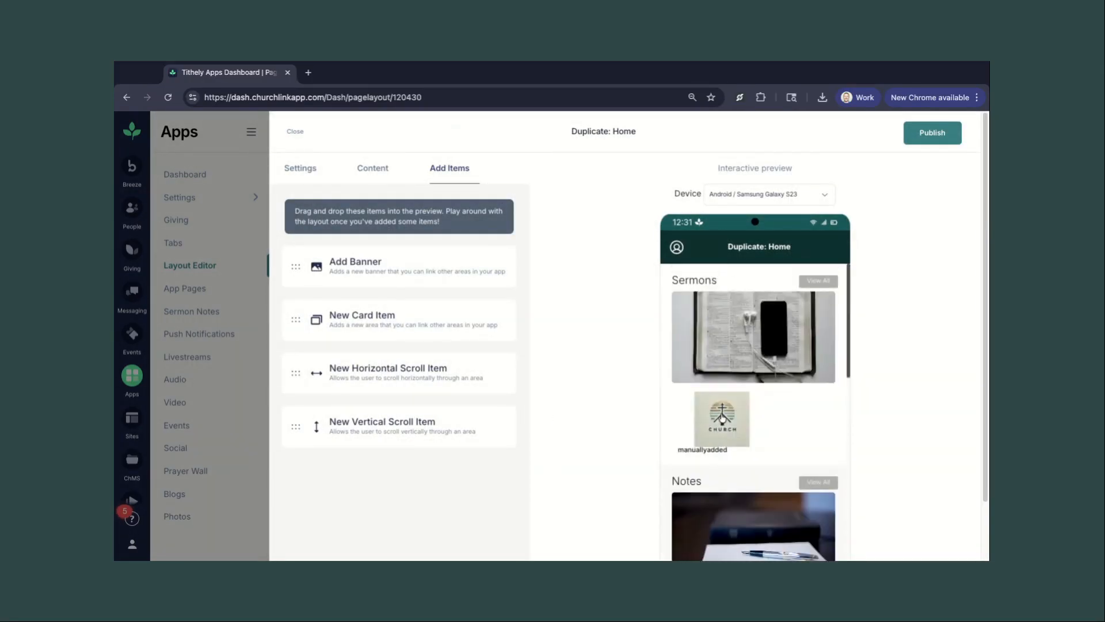
Try placing a New Horizontal Scroll Item in the preview, and add a New Card Item between Sermons and Notes.
{"action": "scroll", "coordinate": [719, 410], "scroll_direction": "down", "scroll_amount": 1}
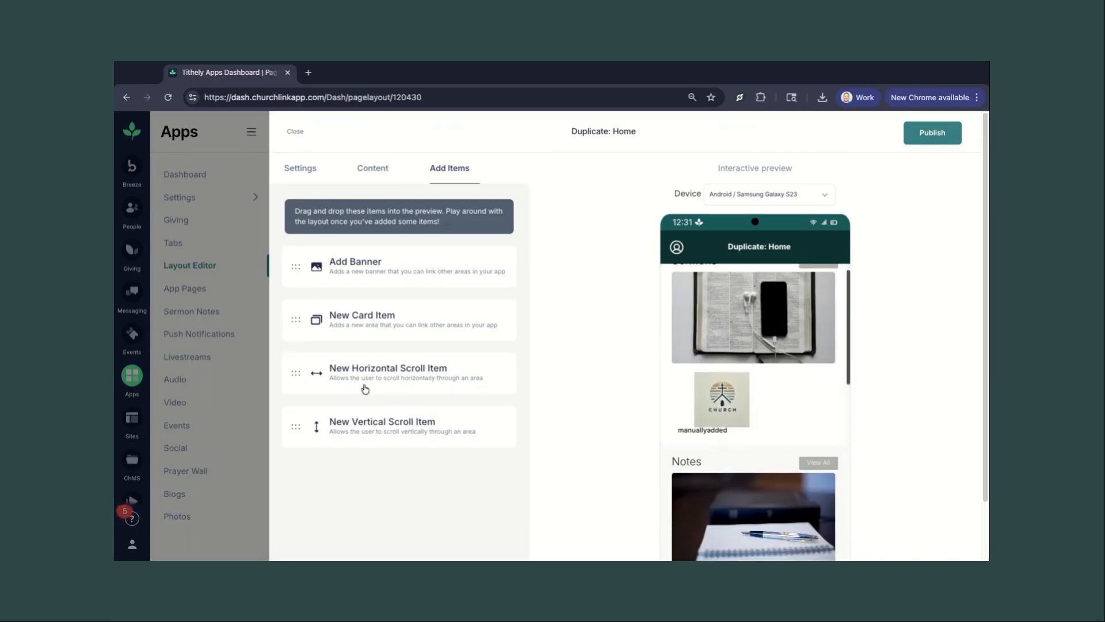
{"action": "left_click_drag", "start_coordinate": [369, 380], "coordinate": [748, 422]}
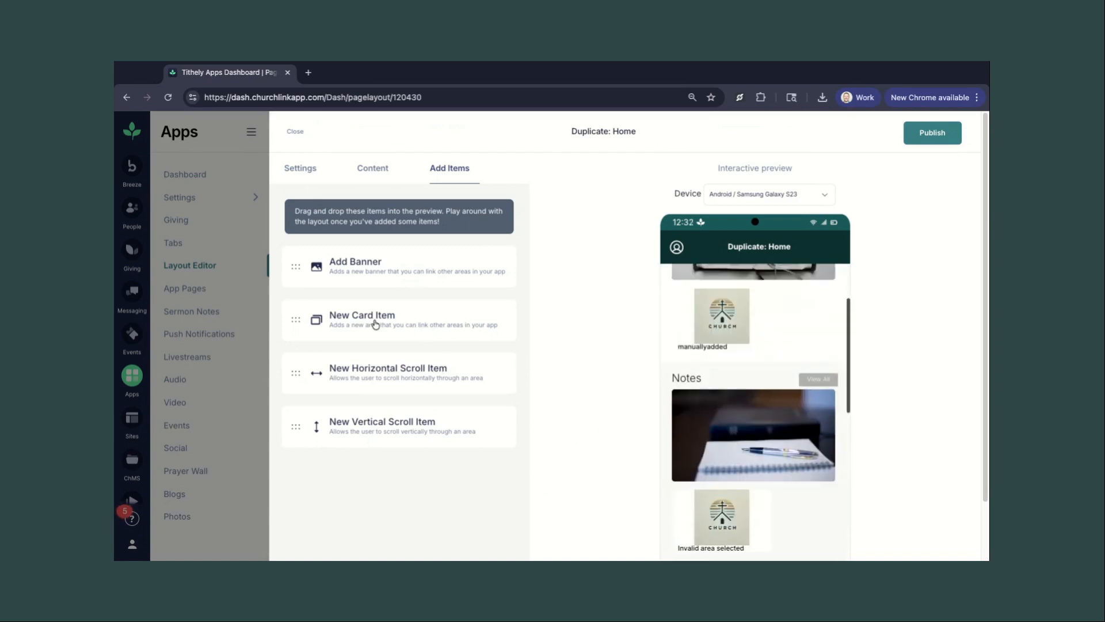
{"action": "left_click_drag", "start_coordinate": [372, 328], "coordinate": [746, 388]}
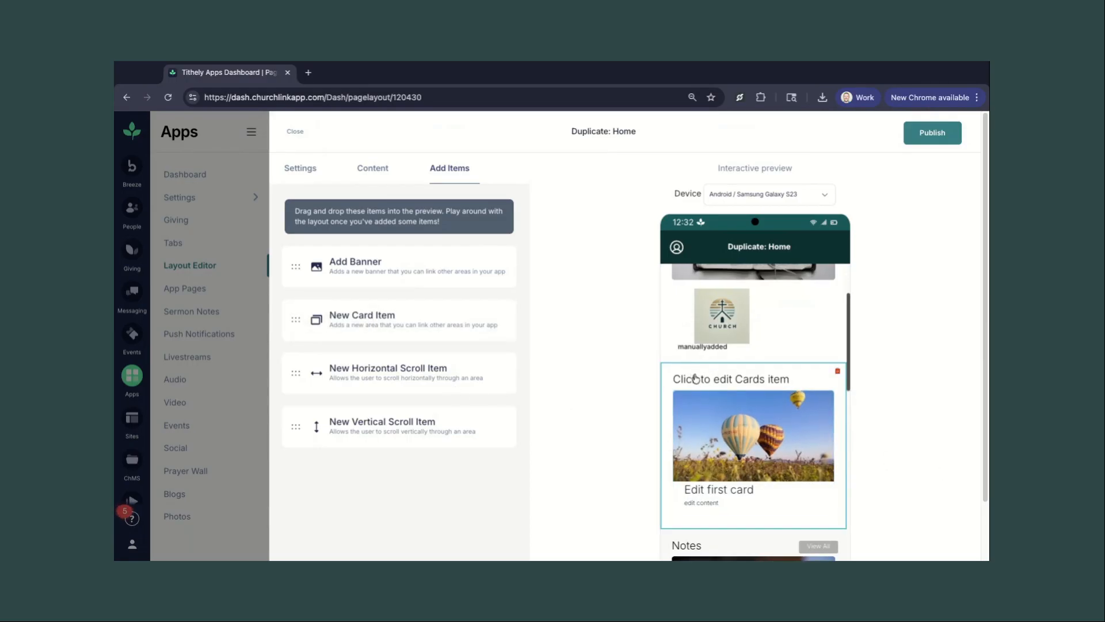
Open the new card for editing and look at its advanced text and background color options.
{"action": "left_click", "coordinate": [728, 473]}
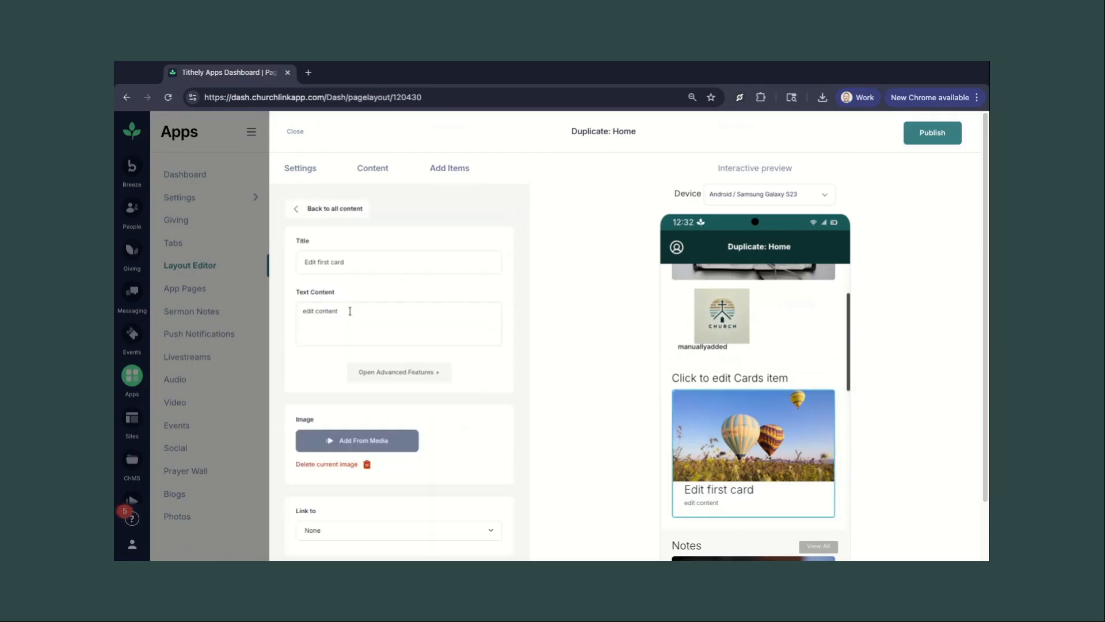
{"action": "scroll", "coordinate": [471, 429], "scroll_direction": "down", "scroll_amount": 1}
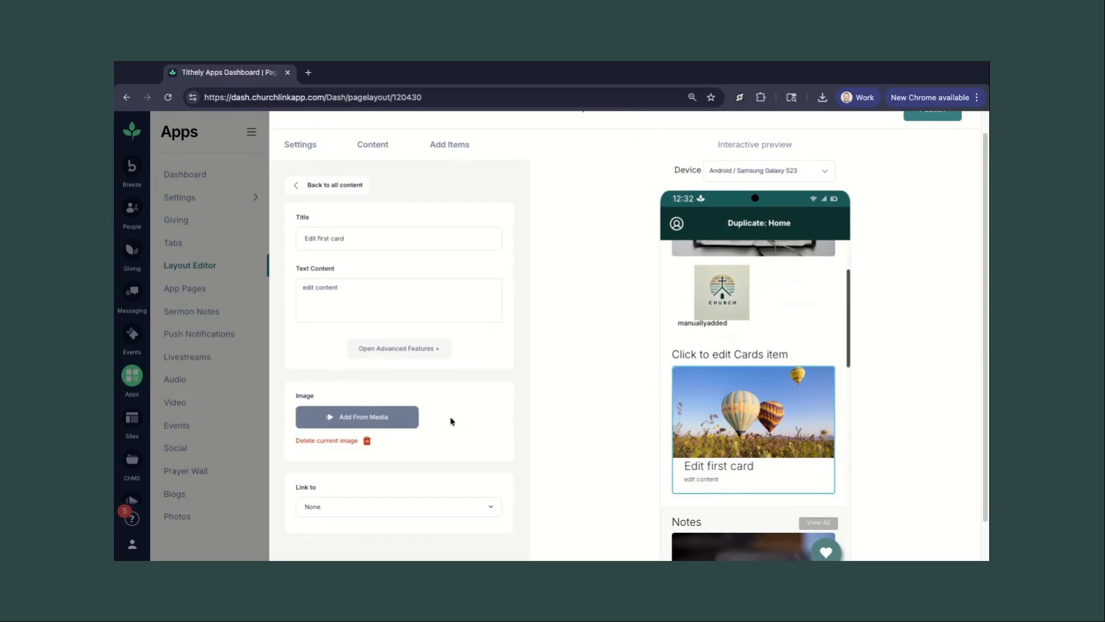
{"action": "left_click", "coordinate": [408, 350]}
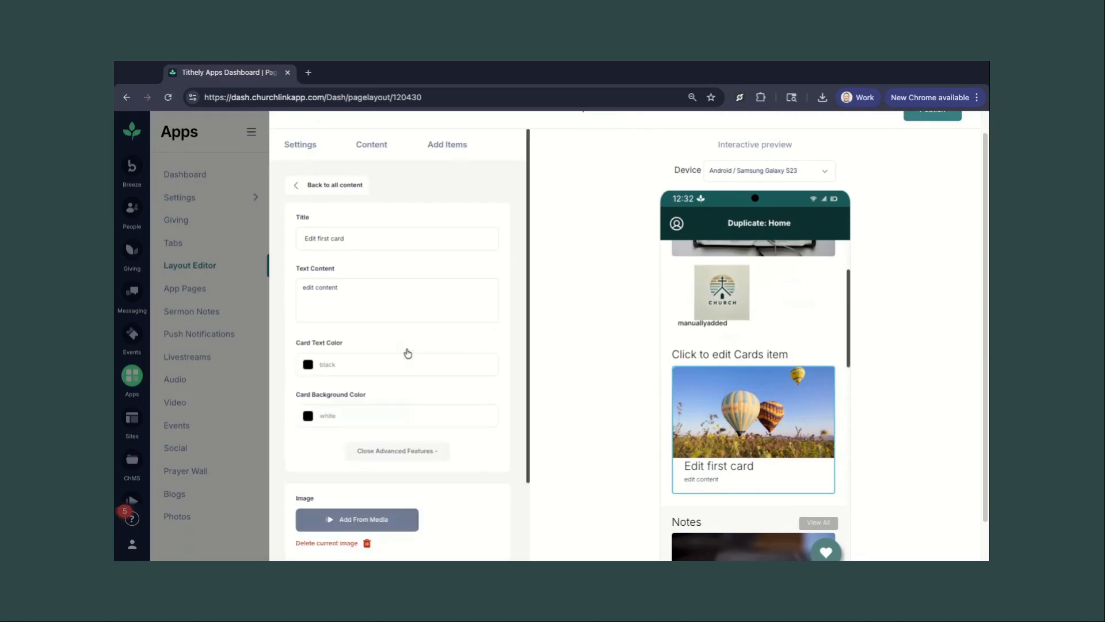
{"action": "left_click", "coordinate": [404, 452]}
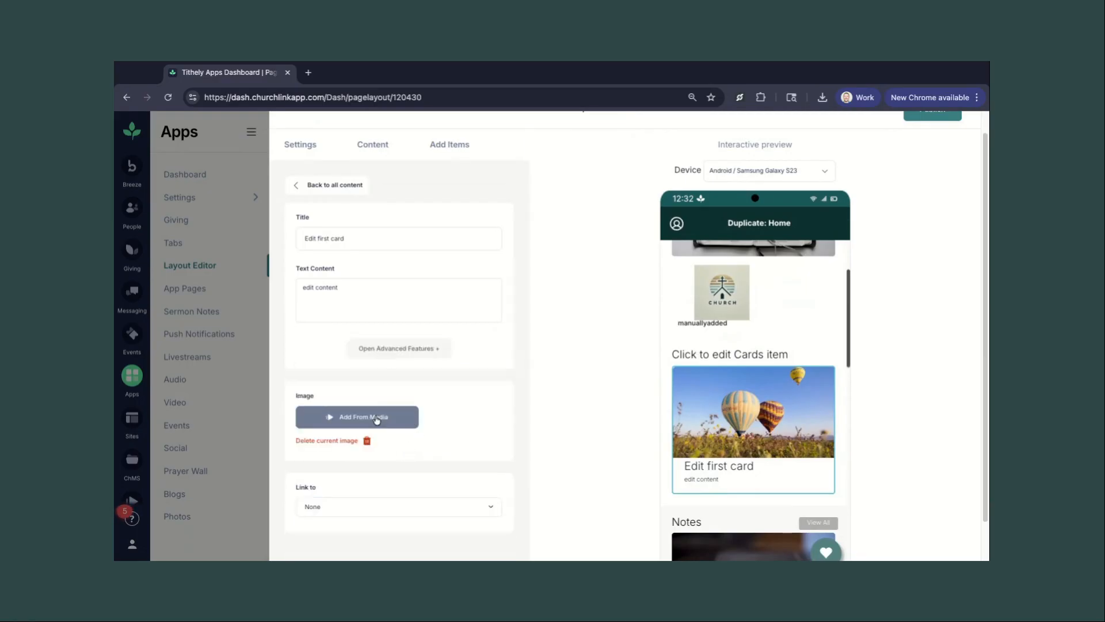
Replace the new card's image with category_image_donuts from My Media.
{"action": "left_click", "coordinate": [378, 417]}
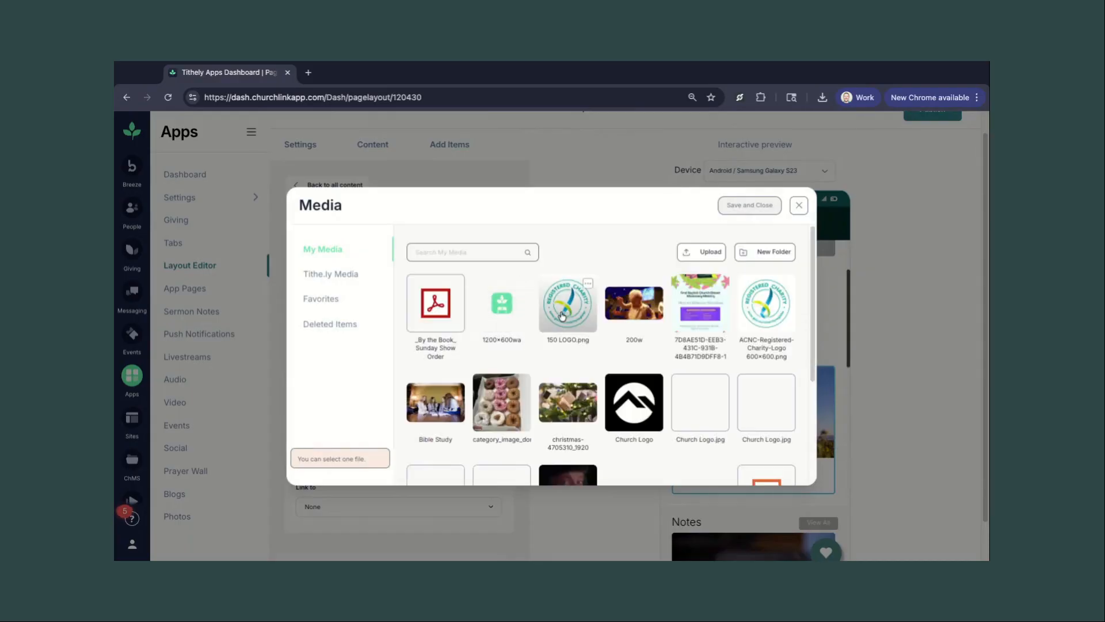
{"action": "left_click", "coordinate": [502, 403]}
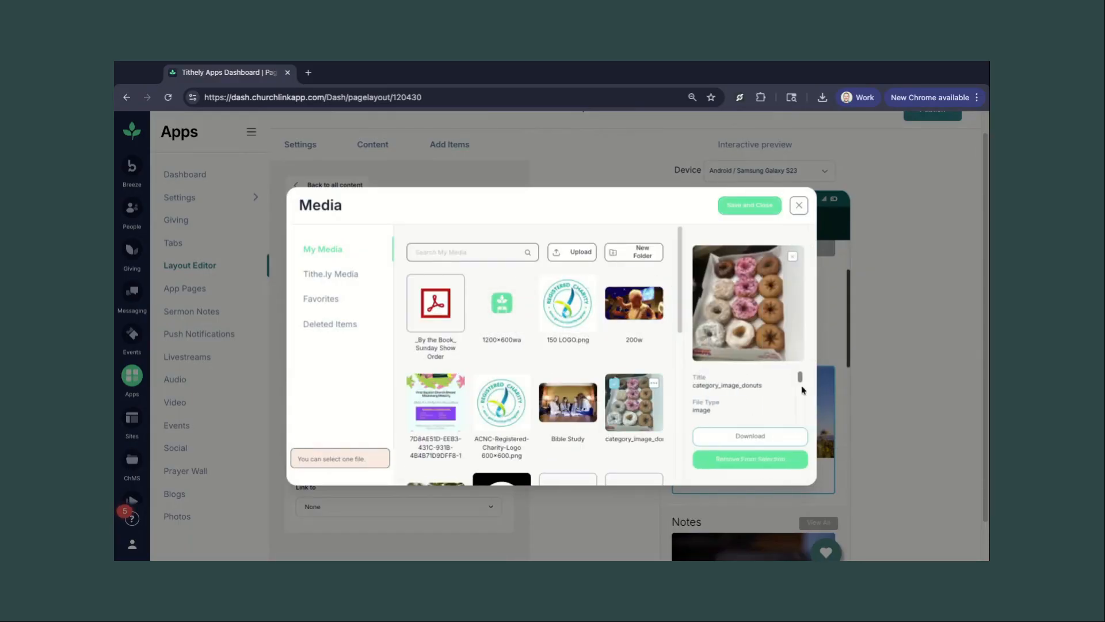
{"action": "left_click", "coordinate": [754, 206]}
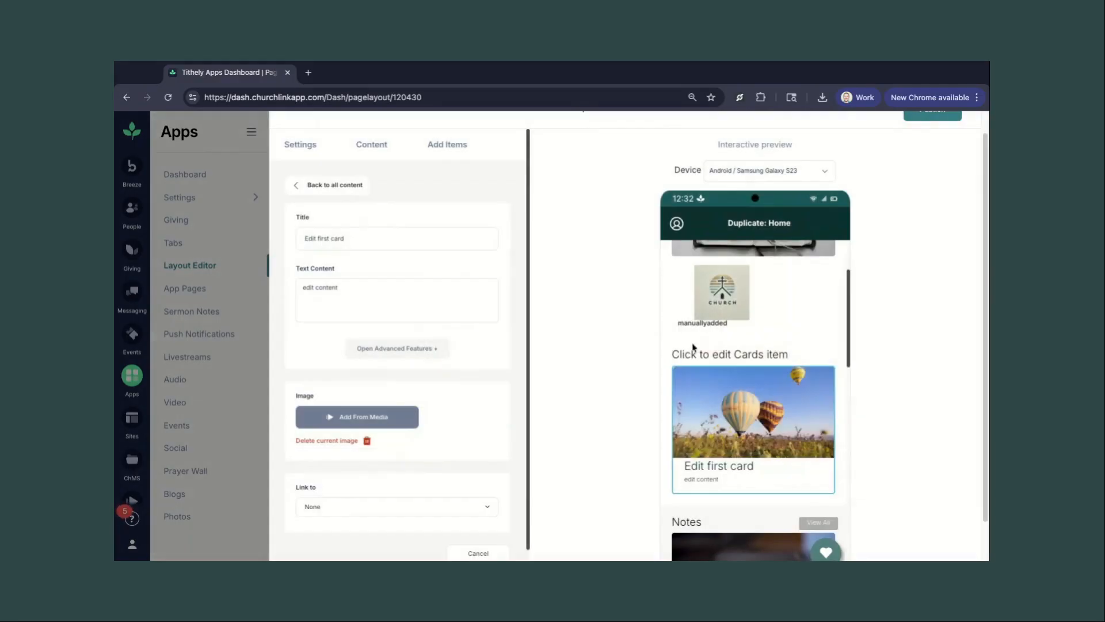
Link the new card to another area of the app, choosing Apps Webina as the area.
{"action": "scroll", "coordinate": [372, 505], "scroll_direction": "down", "scroll_amount": 1}
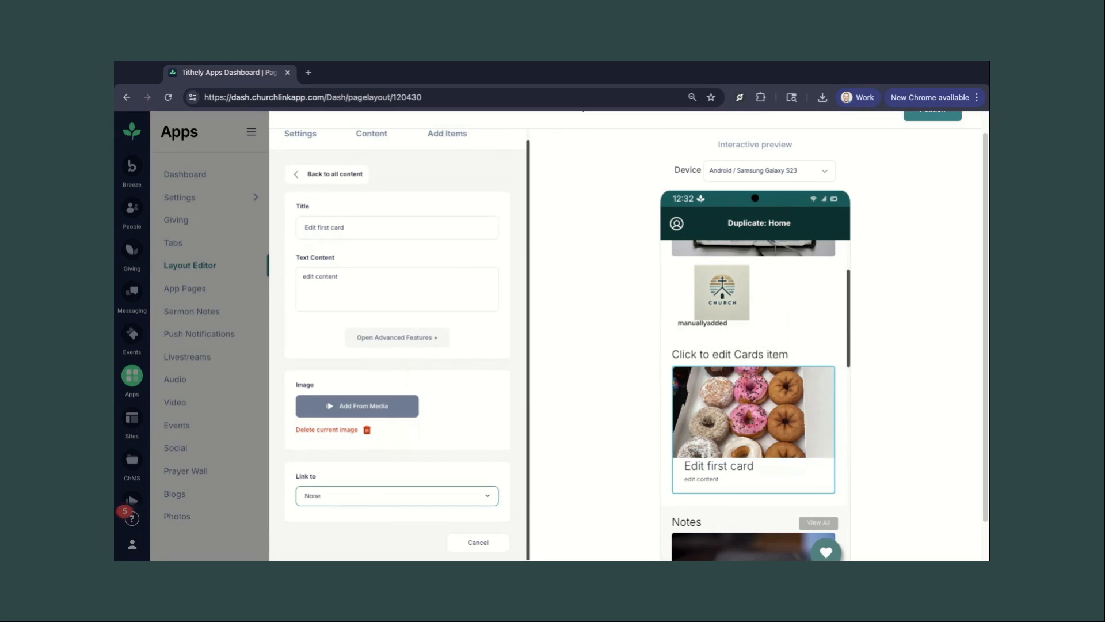
{"action": "left_click", "coordinate": [465, 520]}
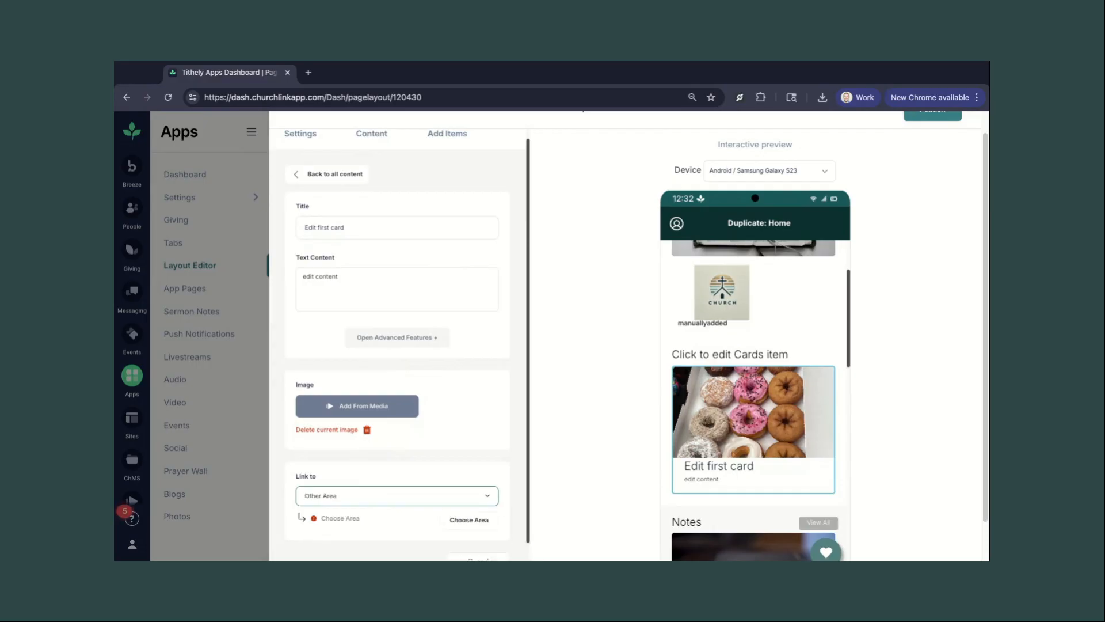
{"action": "scroll", "coordinate": [461, 479], "scroll_direction": "down", "scroll_amount": 1}
{"action": "left_click", "coordinate": [467, 499]}
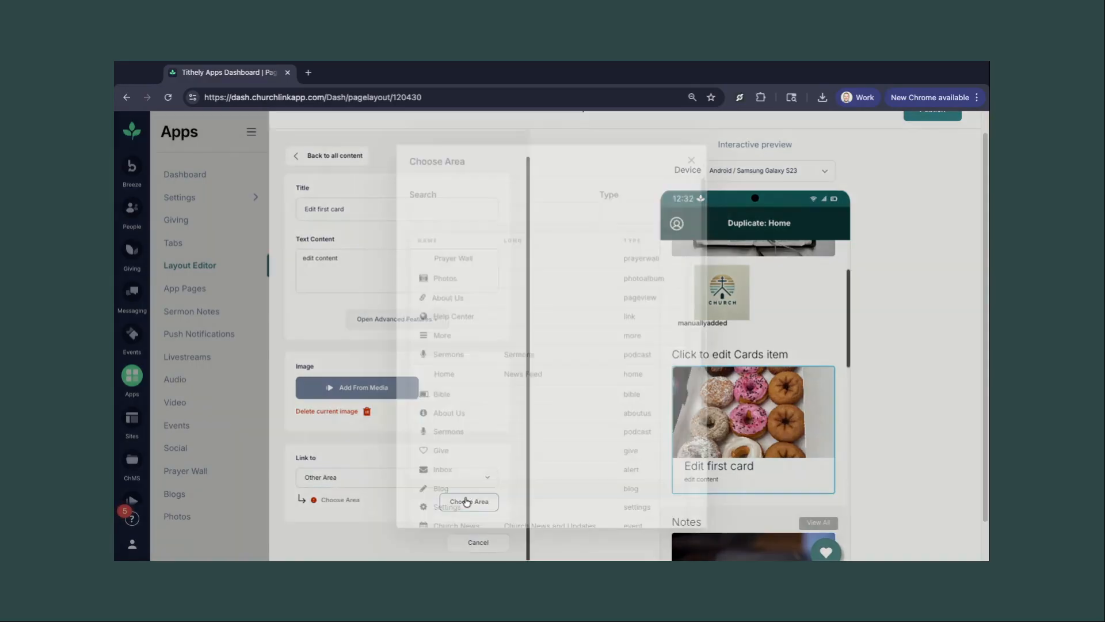
{"action": "scroll", "coordinate": [538, 363], "scroll_direction": "down", "scroll_amount": 3}
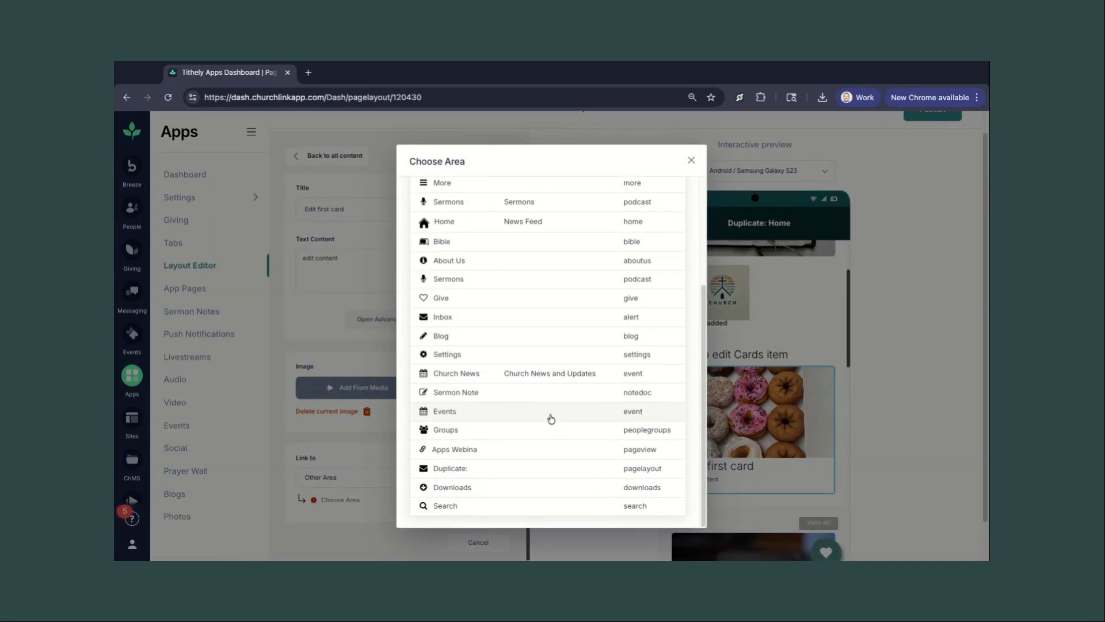
{"action": "left_click", "coordinate": [459, 455]}
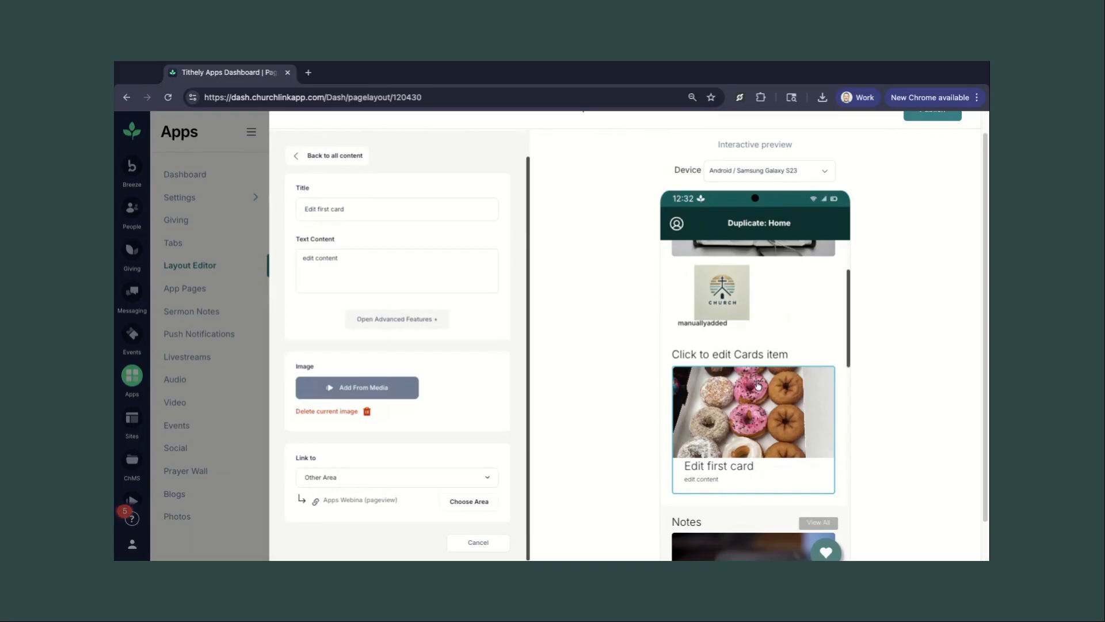
Look over the card and its neighbouring sections in the layout preview, and select the card again.
{"action": "scroll", "coordinate": [766, 437], "scroll_direction": "up", "scroll_amount": 2}
{"action": "scroll", "coordinate": [764, 439], "scroll_direction": "down", "scroll_amount": 5}
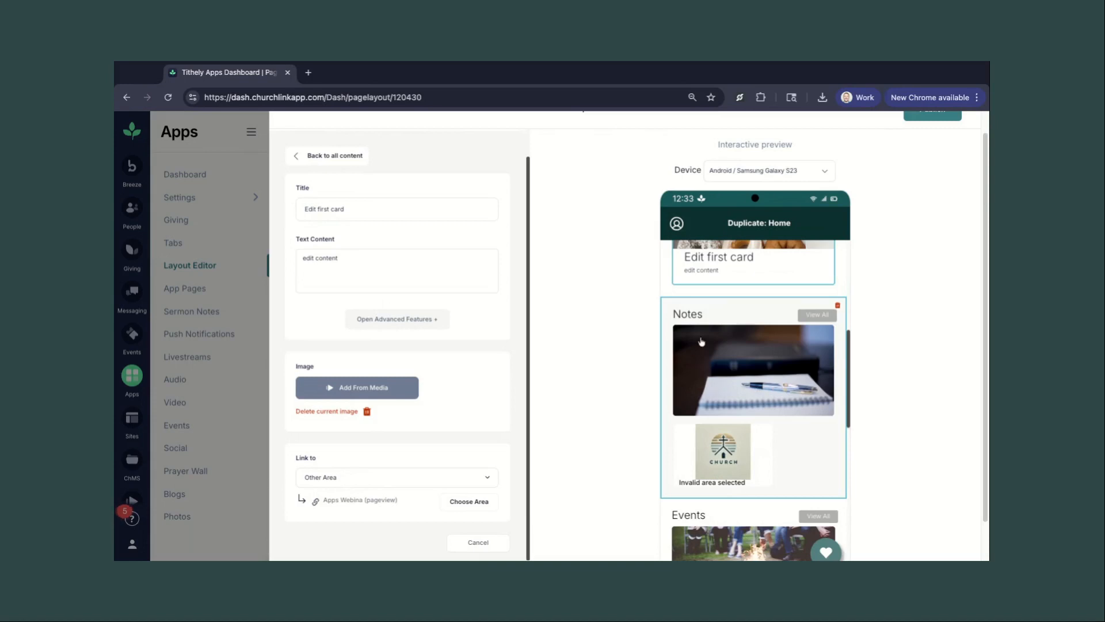
{"action": "scroll", "coordinate": [748, 374], "scroll_direction": "up", "scroll_amount": 5}
{"action": "scroll", "coordinate": [403, 287], "scroll_direction": "up", "scroll_amount": 1}
{"action": "scroll", "coordinate": [374, 272], "scroll_direction": "up", "scroll_amount": 1}
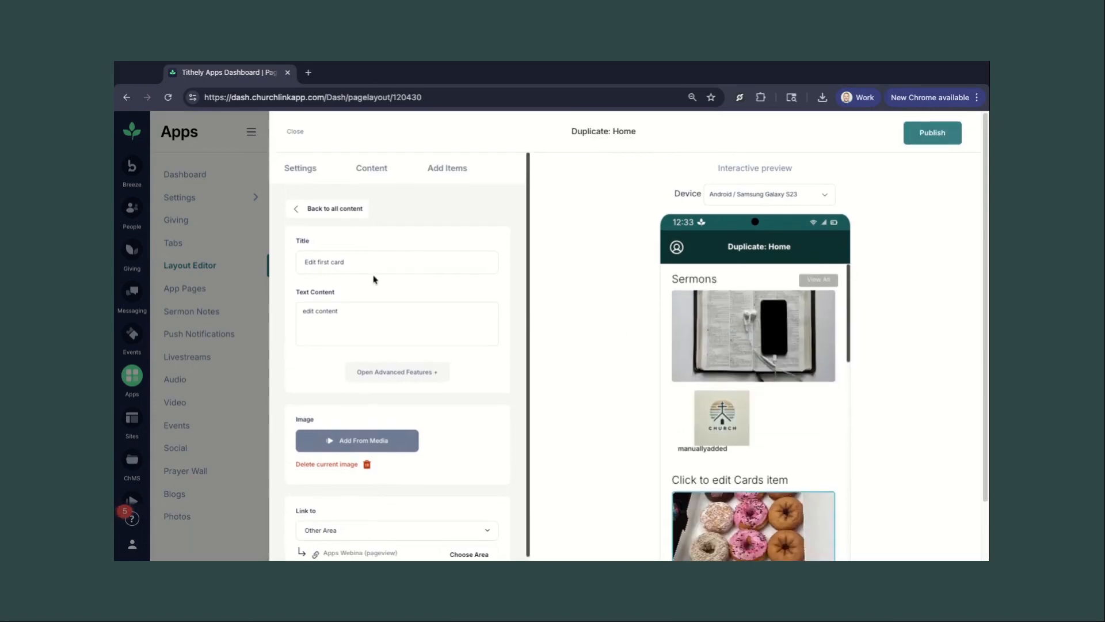
{"action": "scroll", "coordinate": [403, 305], "scroll_direction": "down", "scroll_amount": 1}
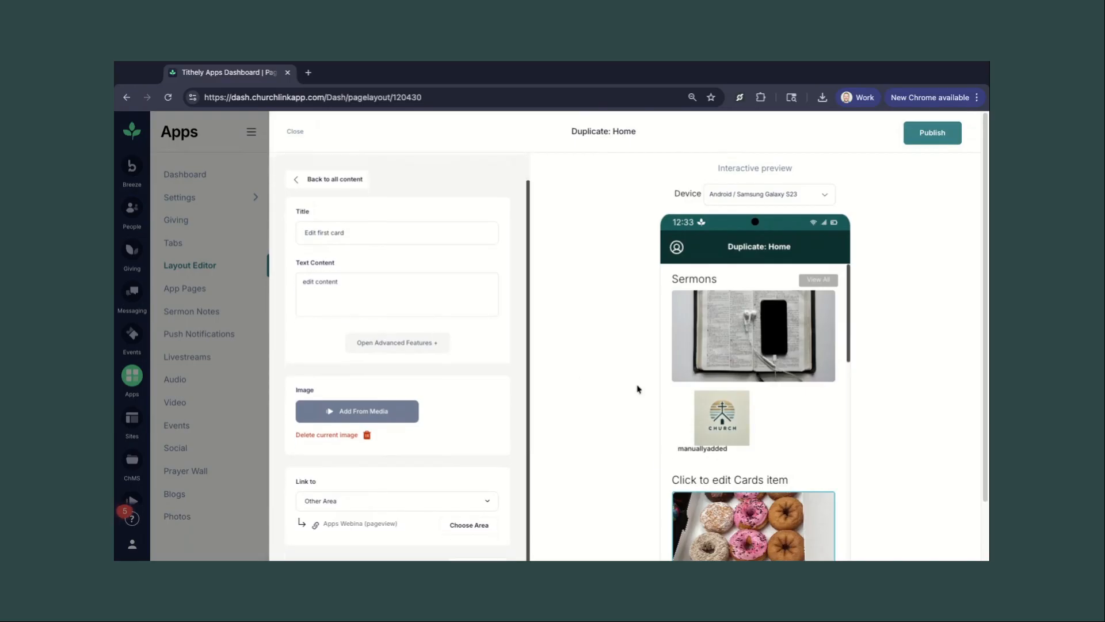
{"action": "scroll", "coordinate": [691, 403], "scroll_direction": "down", "scroll_amount": 5}
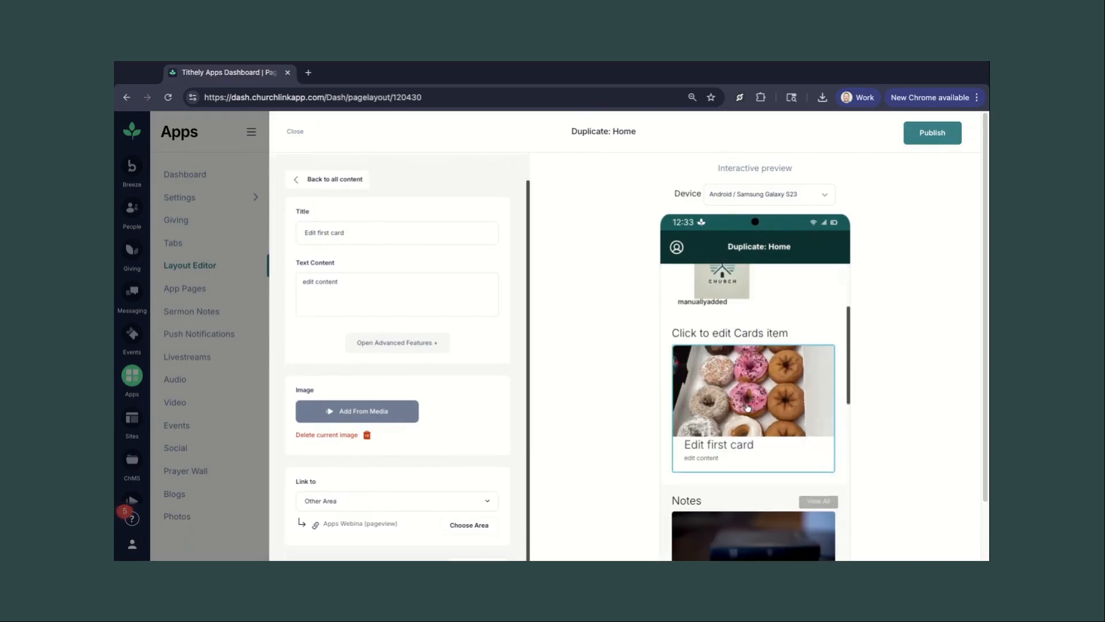
{"action": "left_click", "coordinate": [751, 406]}
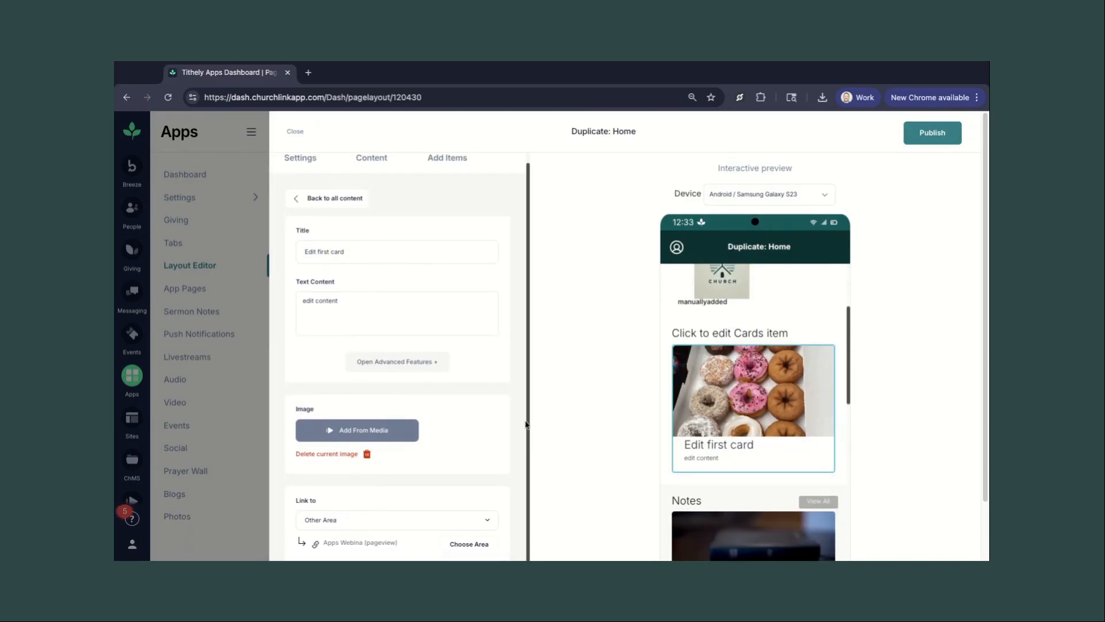
Change the area the card links to, choosing the Duplicate: page layout.
{"action": "scroll", "coordinate": [518, 473], "scroll_direction": "down", "scroll_amount": 1}
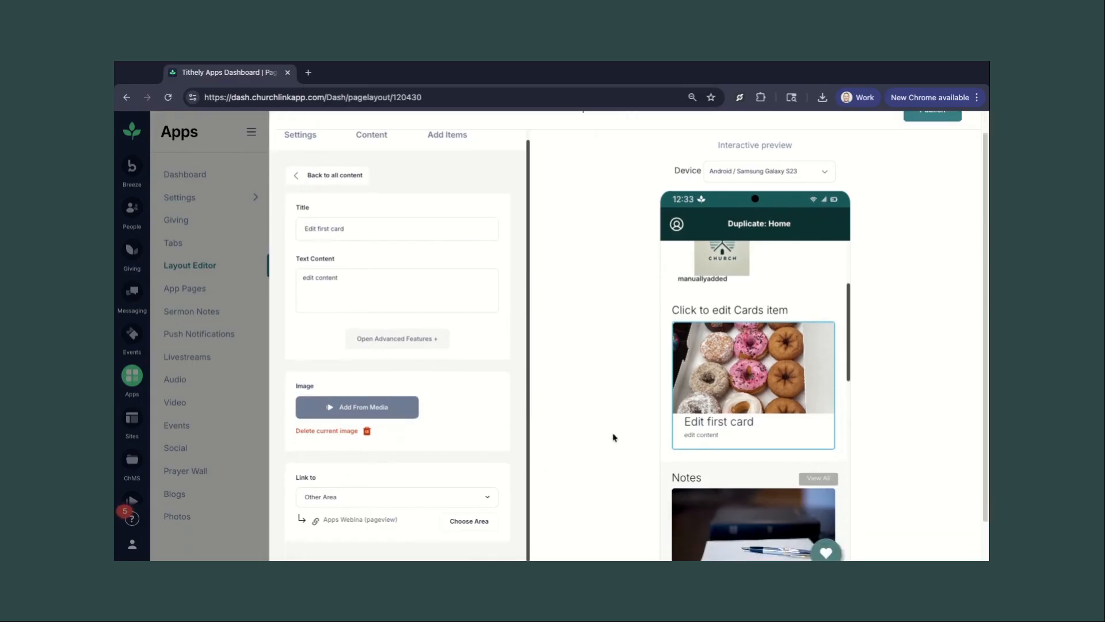
{"action": "left_click", "coordinate": [483, 521]}
{"action": "scroll", "coordinate": [565, 416], "scroll_direction": "down", "scroll_amount": 3}
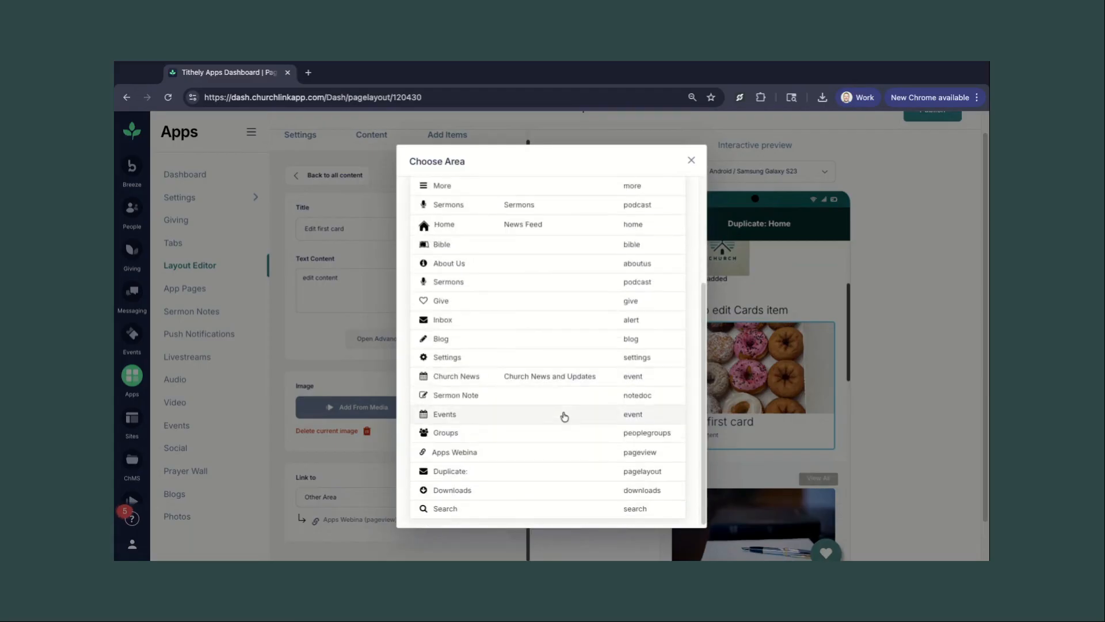
{"action": "scroll", "coordinate": [564, 417], "scroll_direction": "down", "scroll_amount": 1}
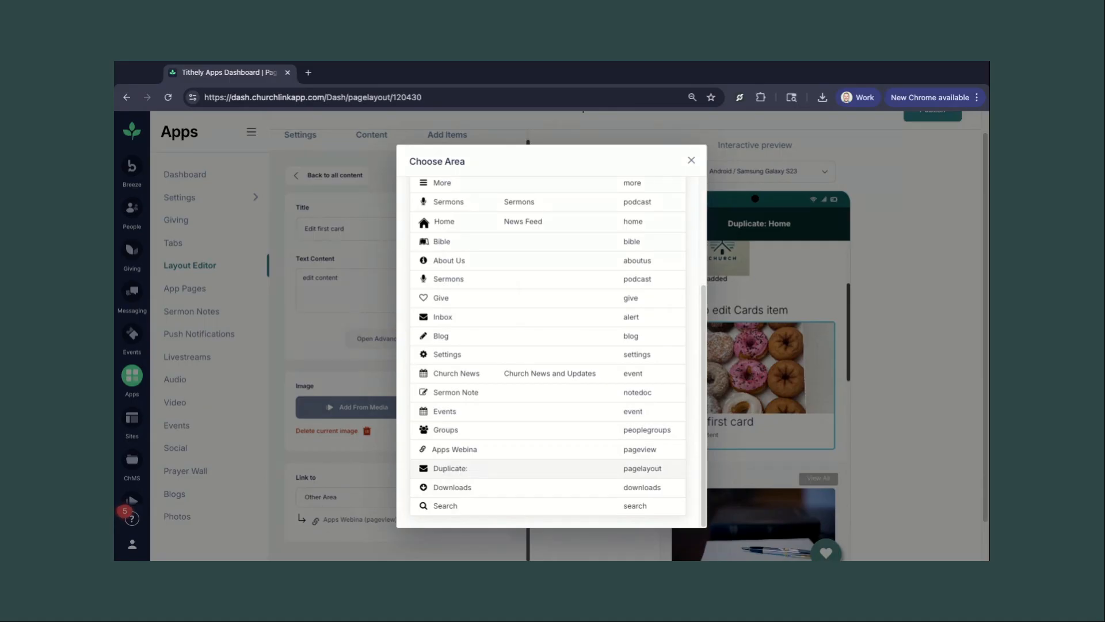
{"action": "left_click", "coordinate": [455, 468]}
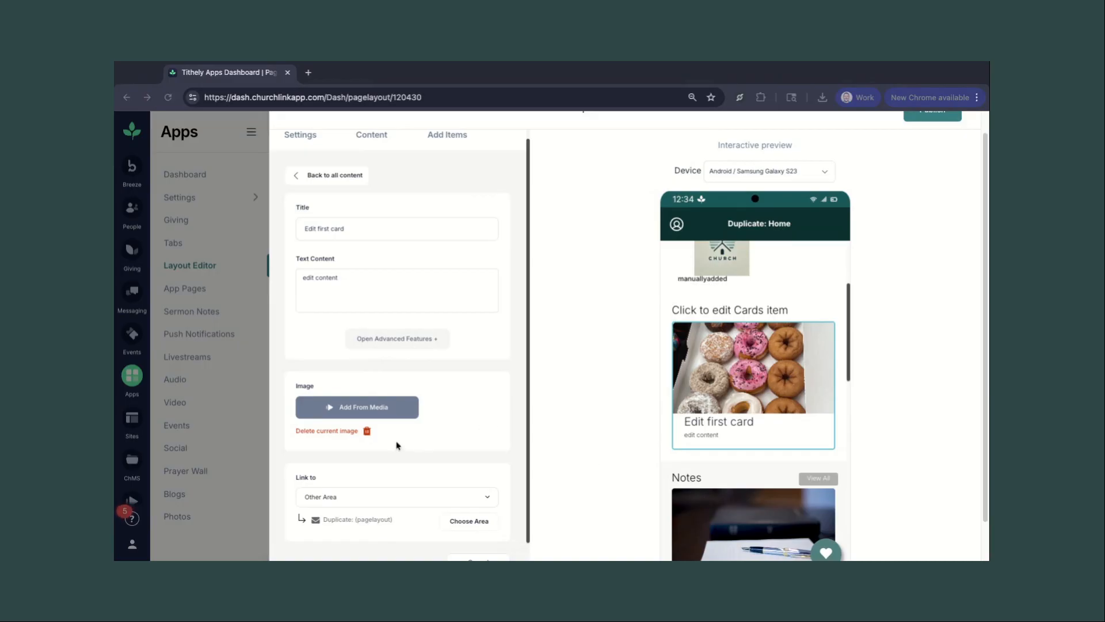
Look through the add-items, content layers and settings sections of Duplicate: Home, and close the layout.
{"action": "scroll", "coordinate": [403, 444], "scroll_direction": "down", "scroll_amount": 1}
{"action": "scroll", "coordinate": [412, 444], "scroll_direction": "up", "scroll_amount": 2}
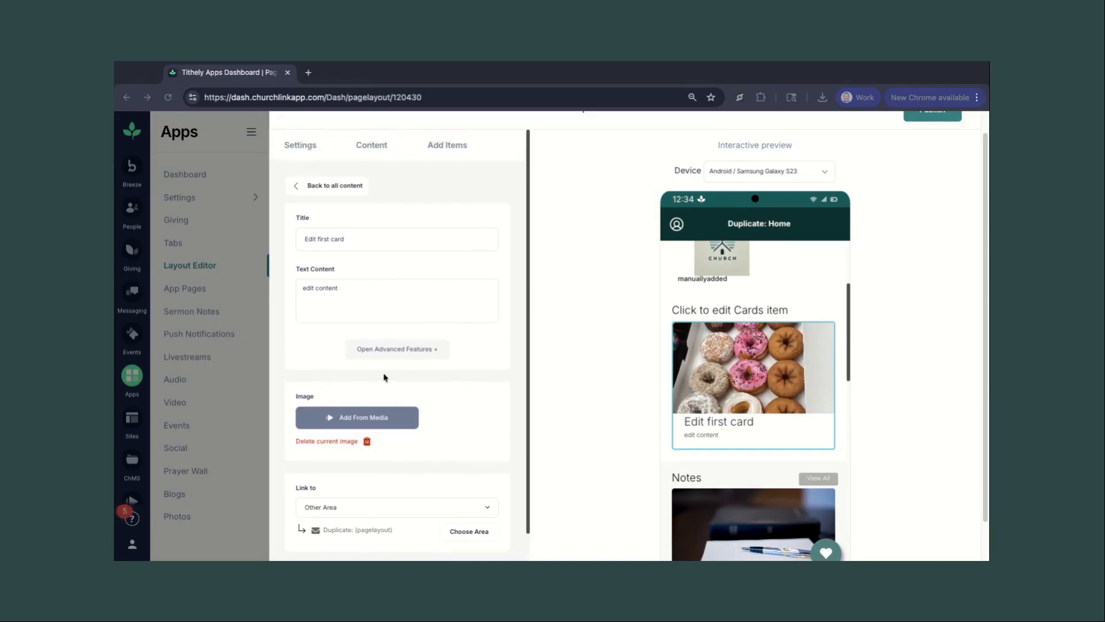
{"action": "scroll", "coordinate": [386, 377], "scroll_direction": "up", "scroll_amount": 2}
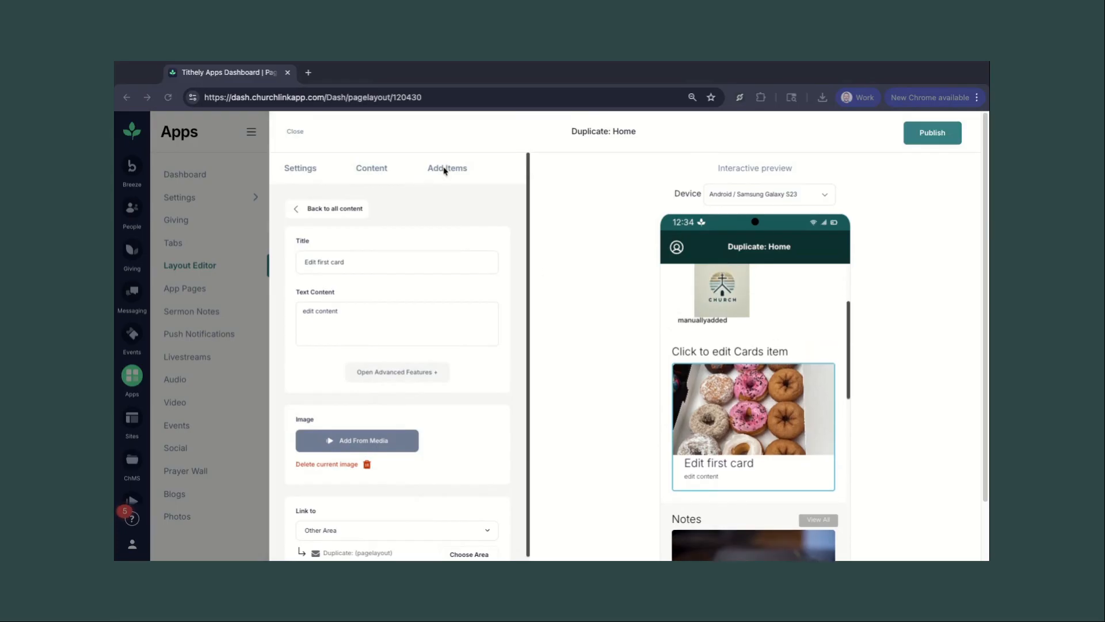
{"action": "left_click", "coordinate": [447, 168]}
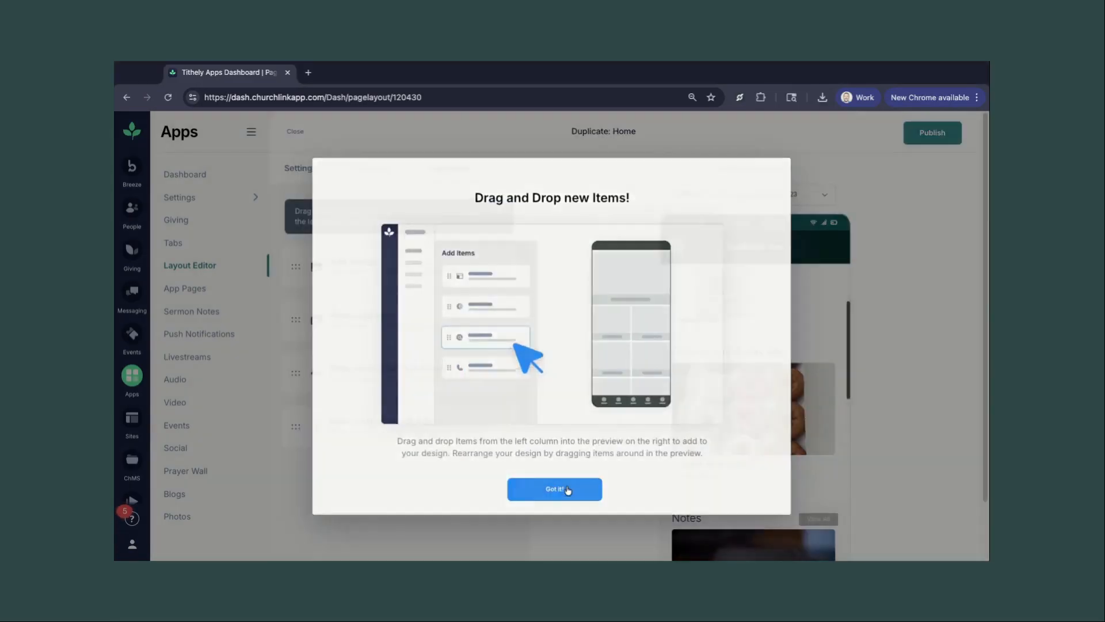
{"action": "left_click", "coordinate": [568, 490]}
{"action": "left_click", "coordinate": [373, 169]}
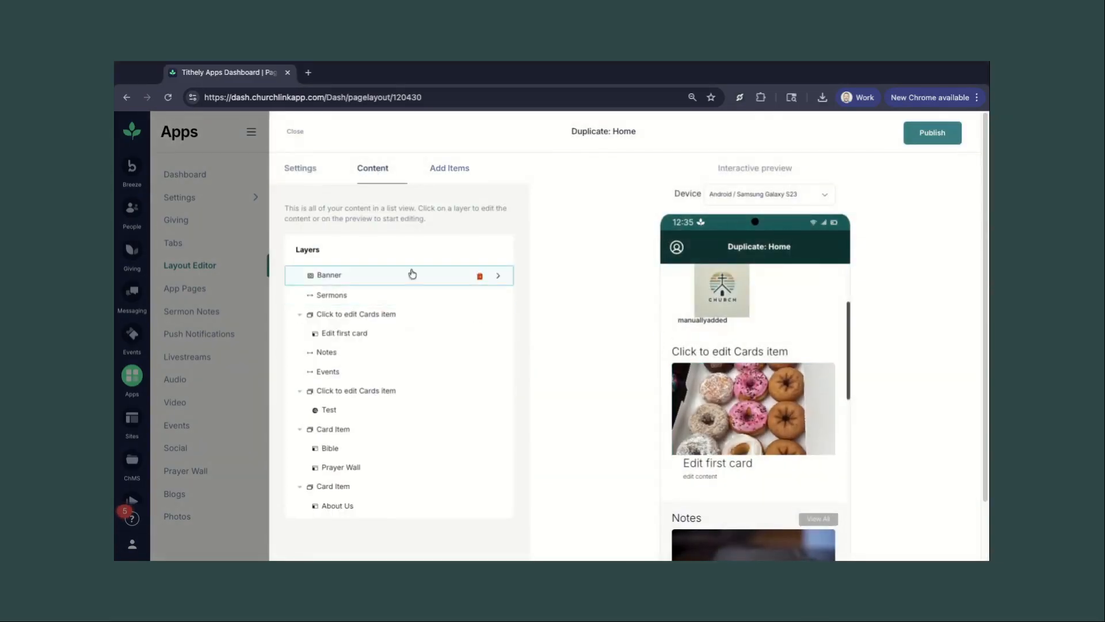
{"action": "left_click", "coordinate": [313, 175]}
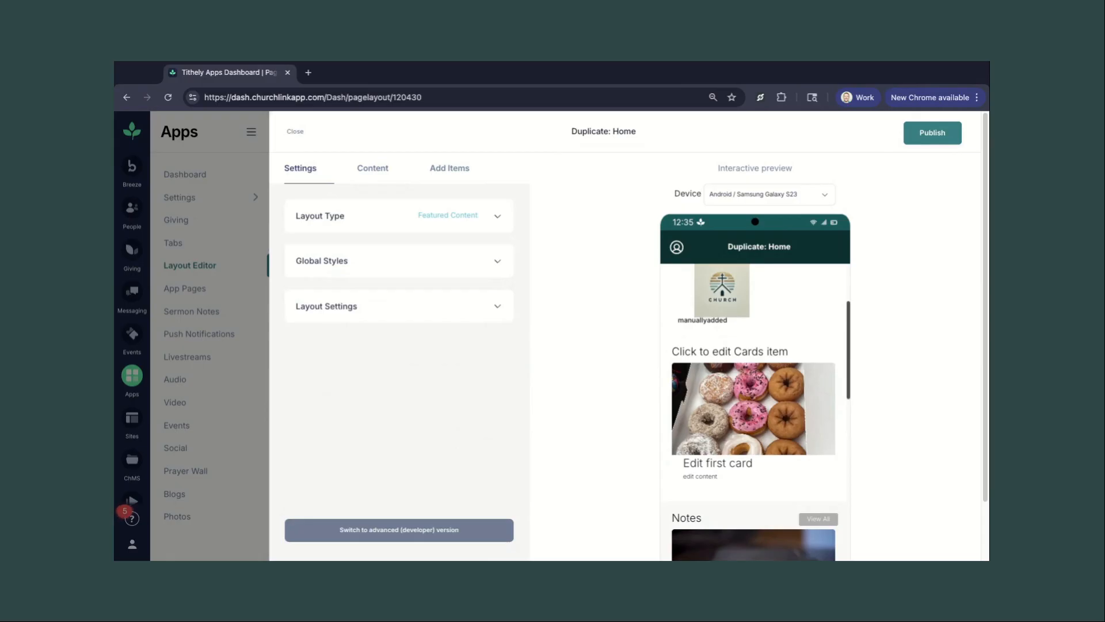
{"action": "left_click", "coordinate": [296, 132]}
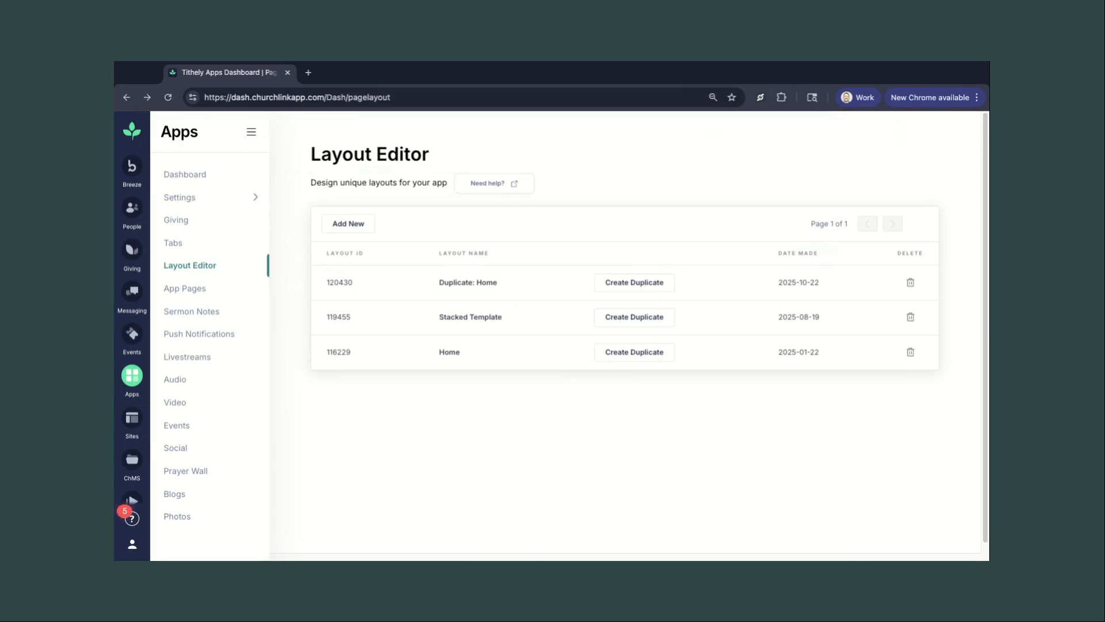
Search Google for biblegateway in a new browser tab and open the Bible Gateway website.
{"action": "left_click", "coordinate": [309, 73]}
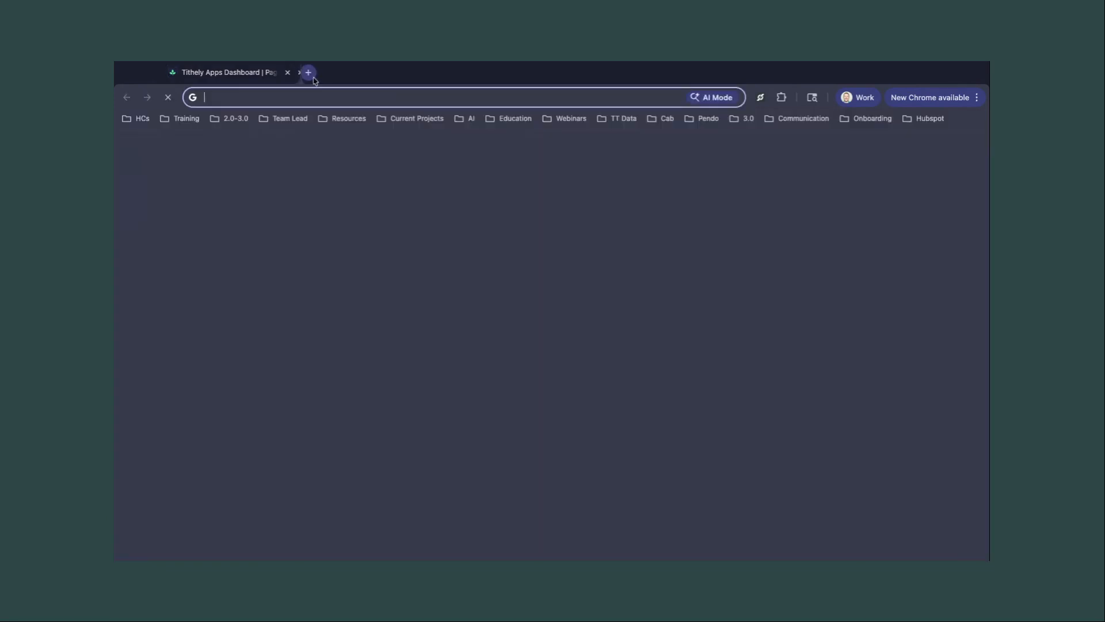
{"action": "type", "text": "b"}
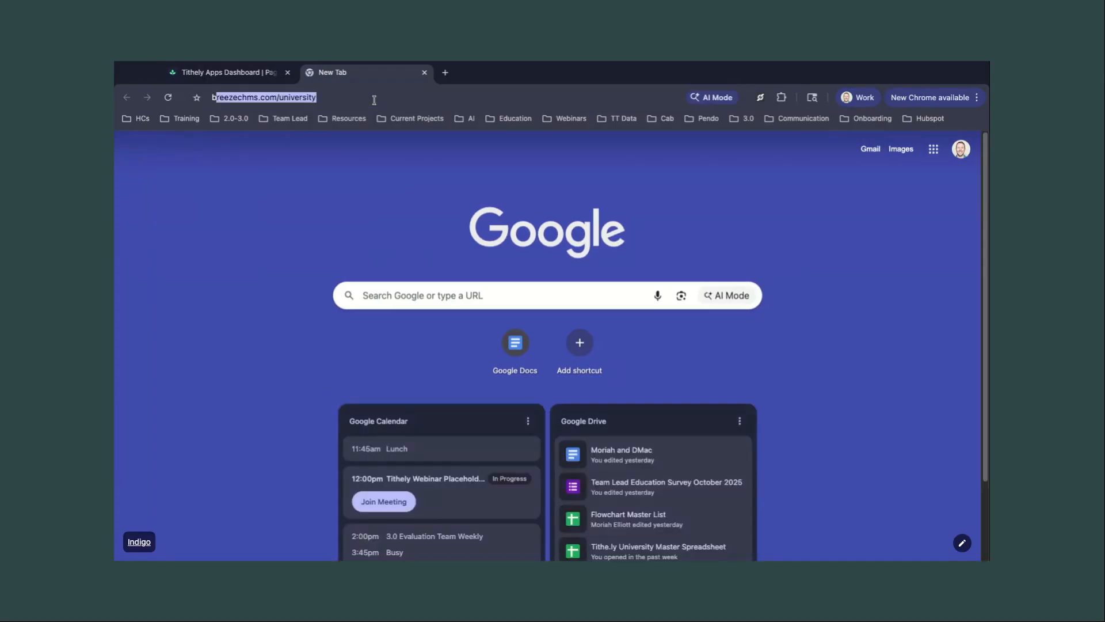
{"action": "type", "text": "iblegat"}
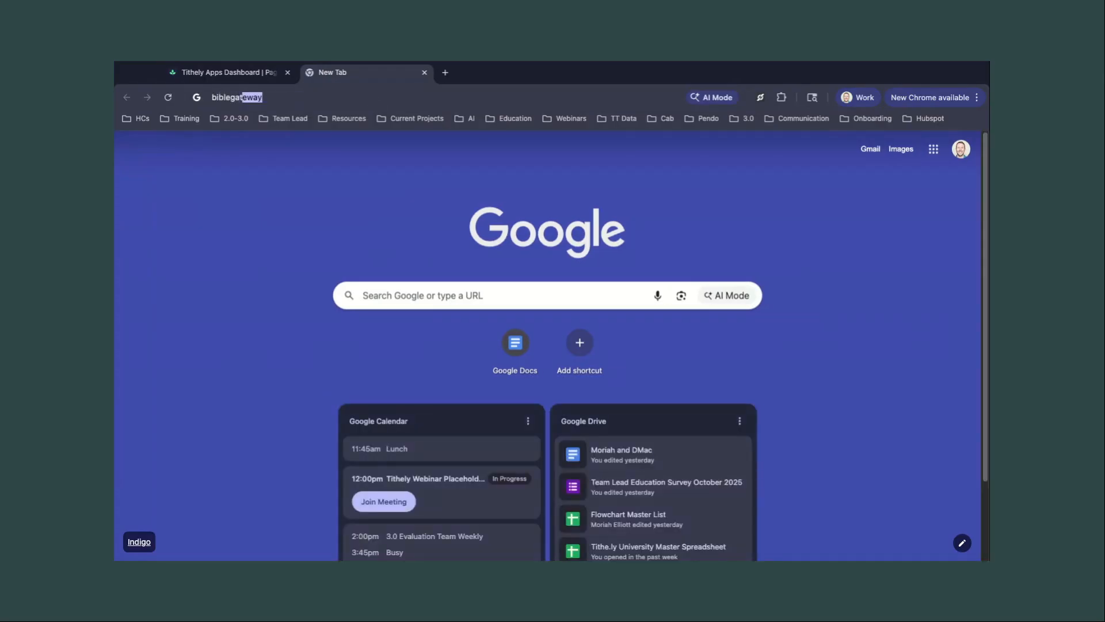
{"action": "key", "text": "Return"}
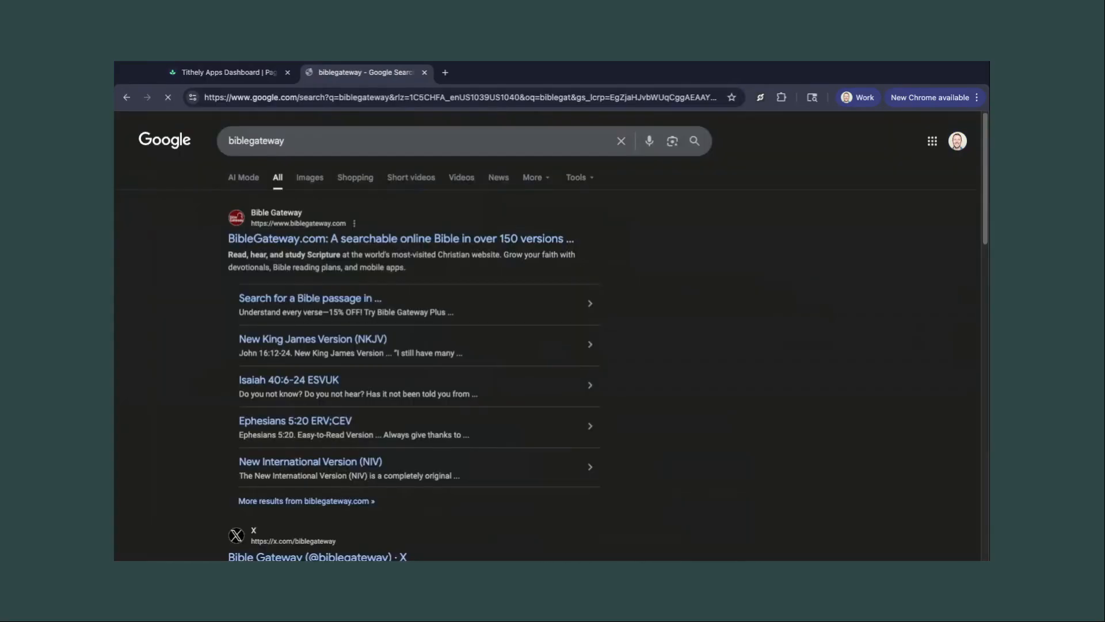
{"action": "left_click", "coordinate": [367, 241]}
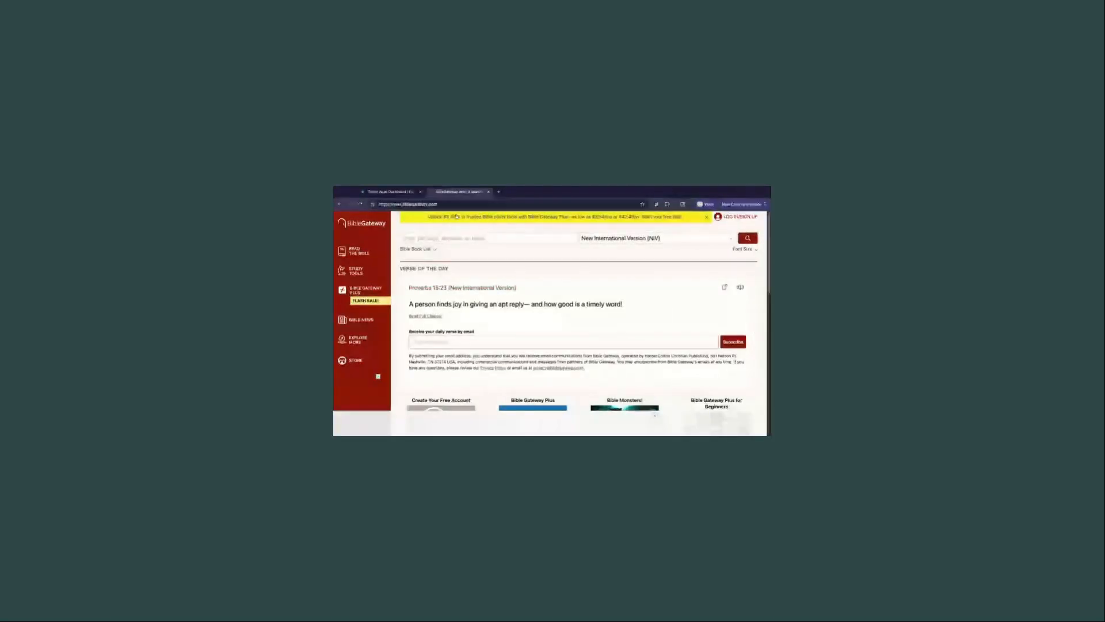
Open Exodus chapter 1 in the New International Version and copy the page's web address.
{"action": "mouse_move", "coordinate": [424, 249]}
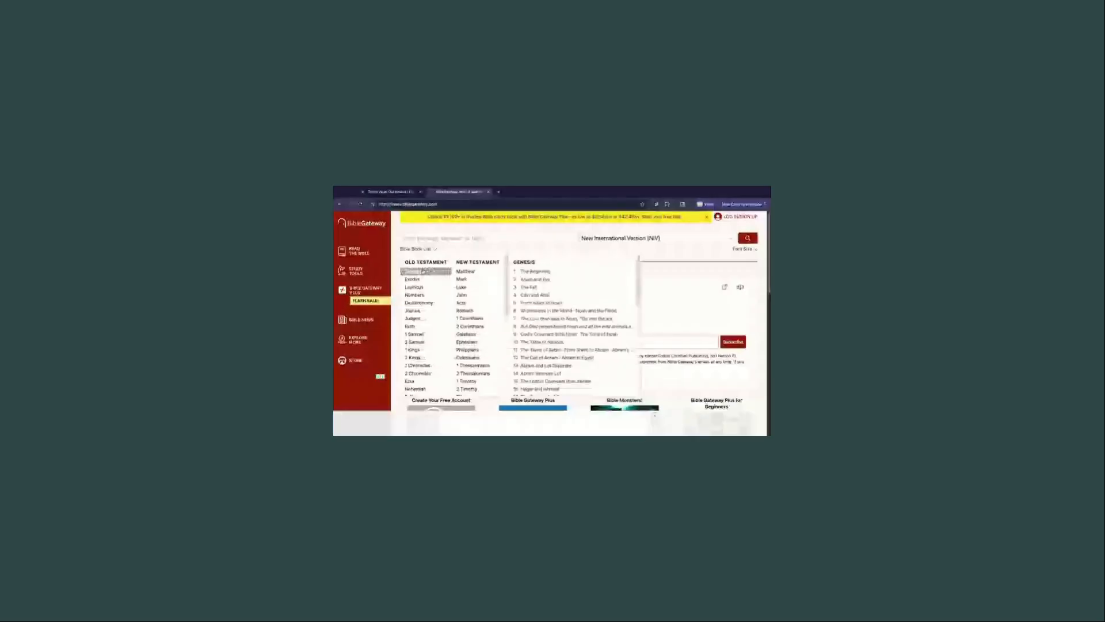
{"action": "mouse_move", "coordinate": [413, 279]}
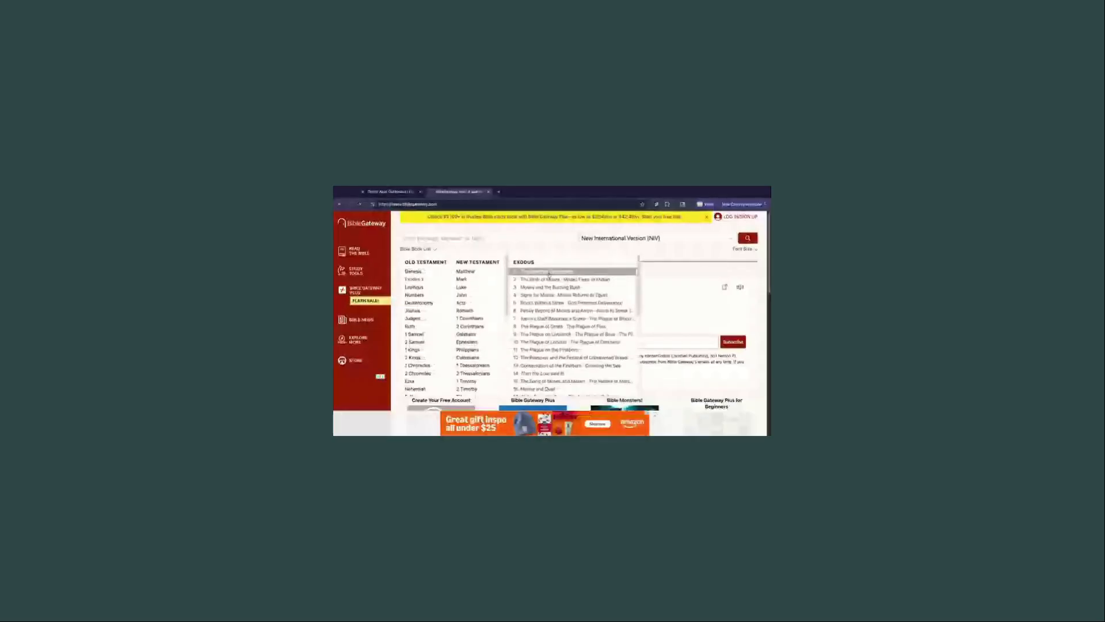
{"action": "left_click", "coordinate": [548, 275]}
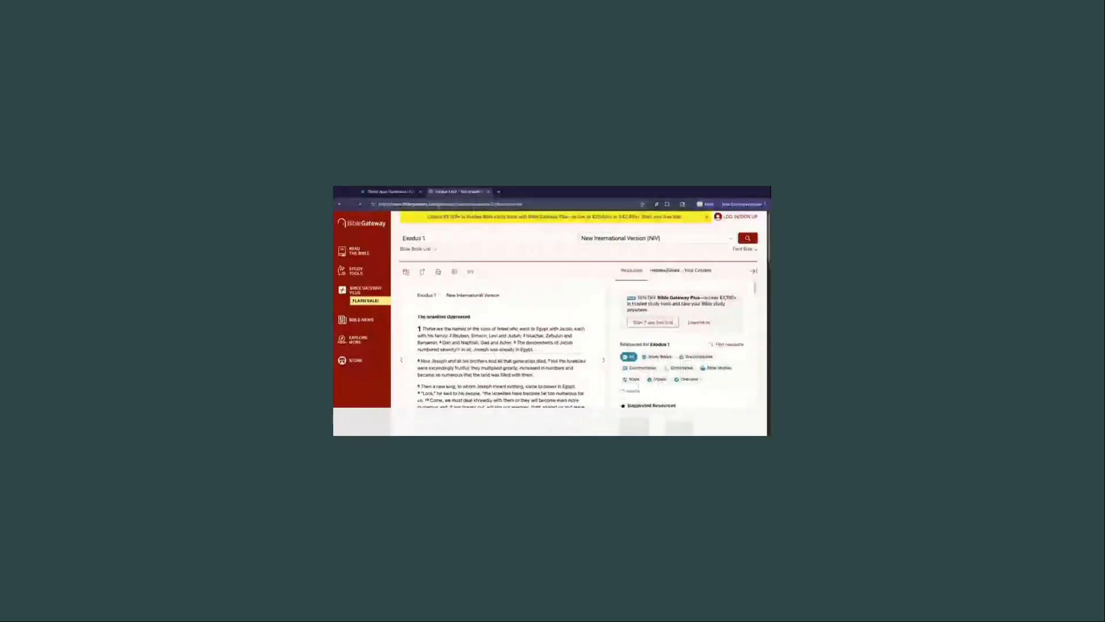
{"action": "left_click", "coordinate": [547, 205]}
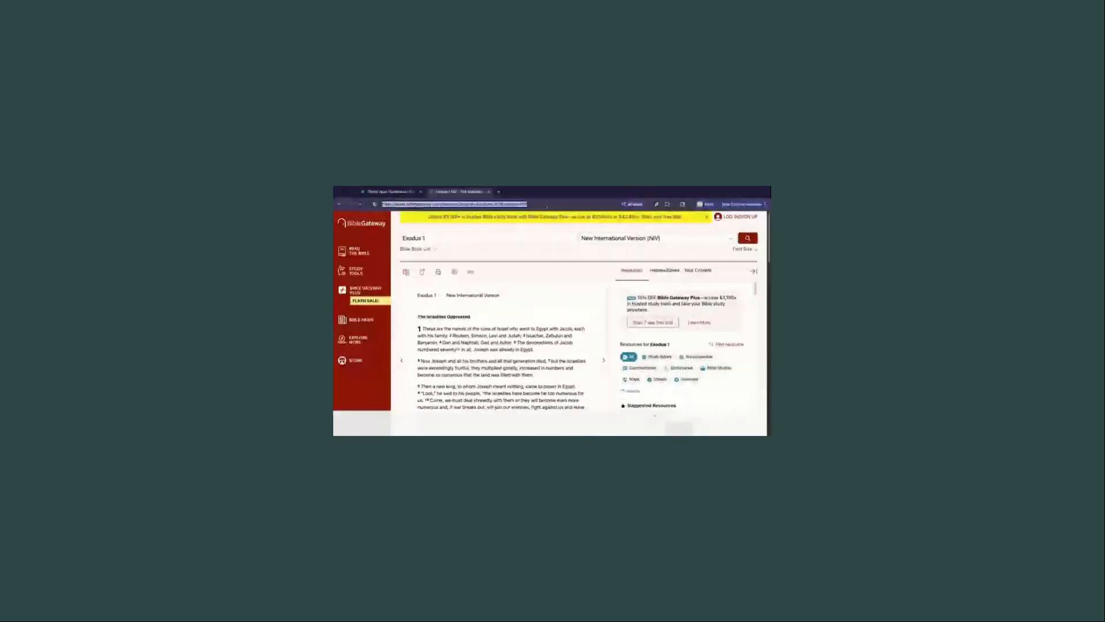
{"action": "left_click", "coordinate": [547, 301]}
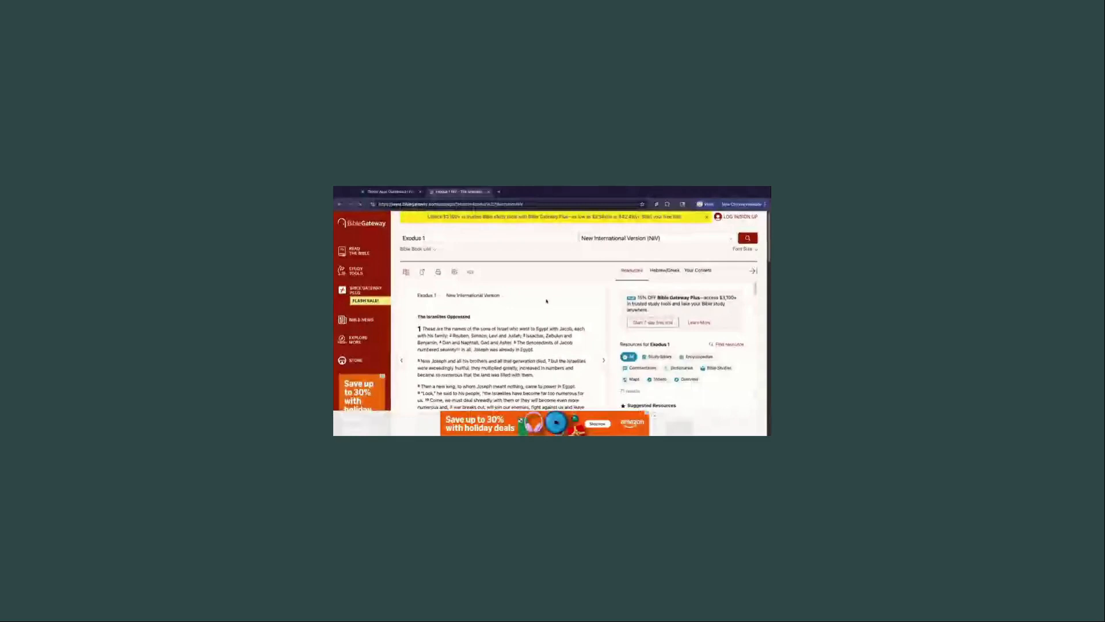
Switch back to the Tithely Apps dashboard, add a Web Link area to the app's menu tabs, and open it for editing.
{"action": "key", "text": "ctrl+shift+Tab"}
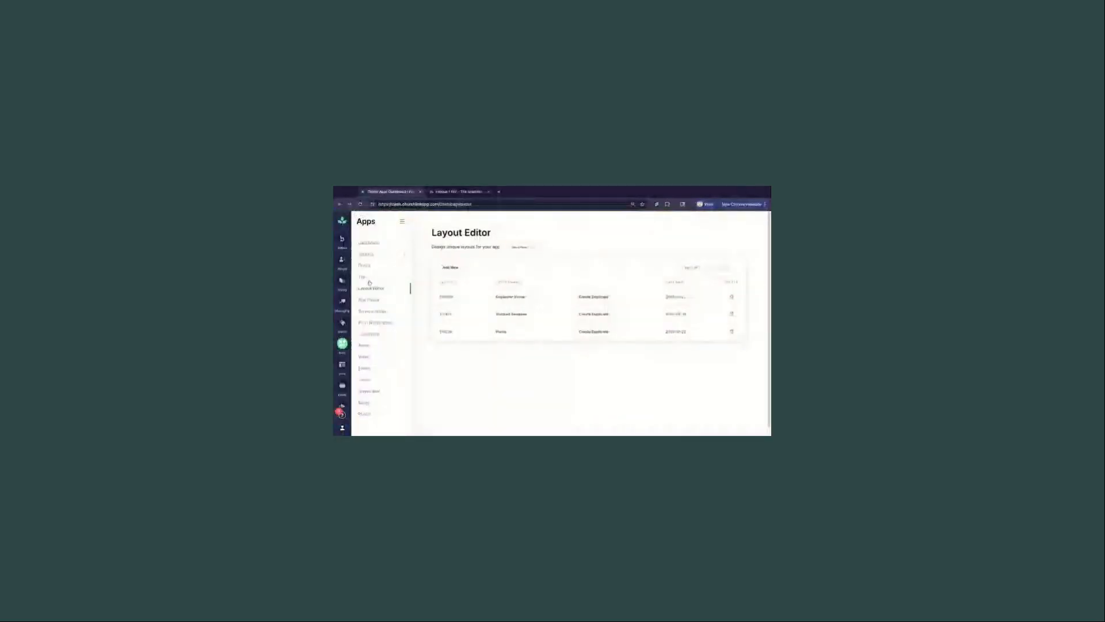
{"action": "left_click", "coordinate": [369, 281]}
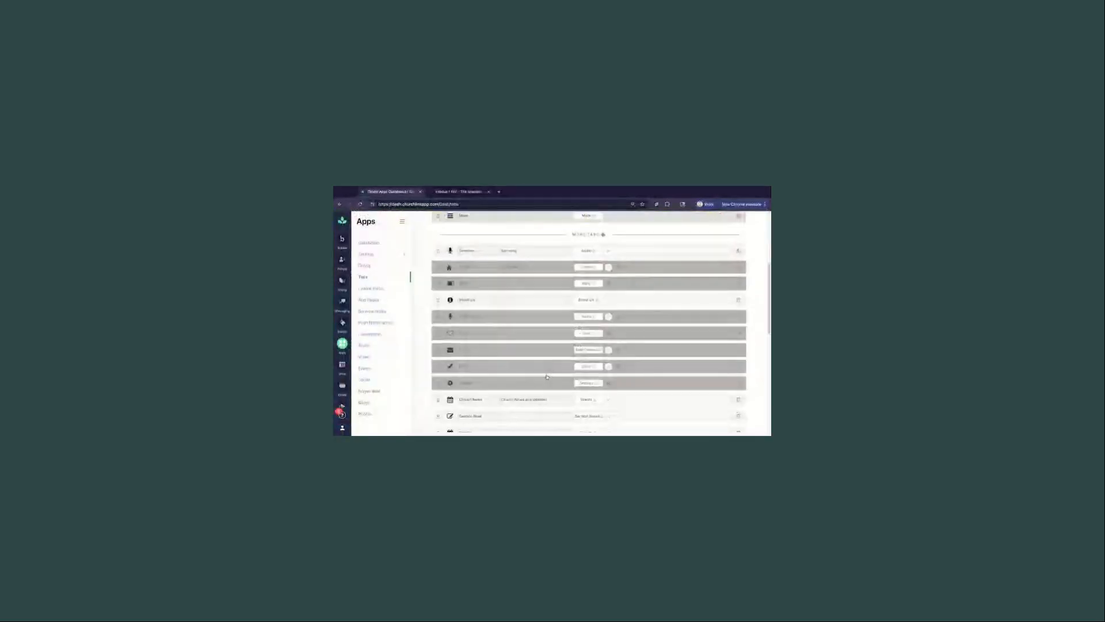
{"action": "scroll", "coordinate": [546, 376], "scroll_direction": "down", "scroll_amount": 5}
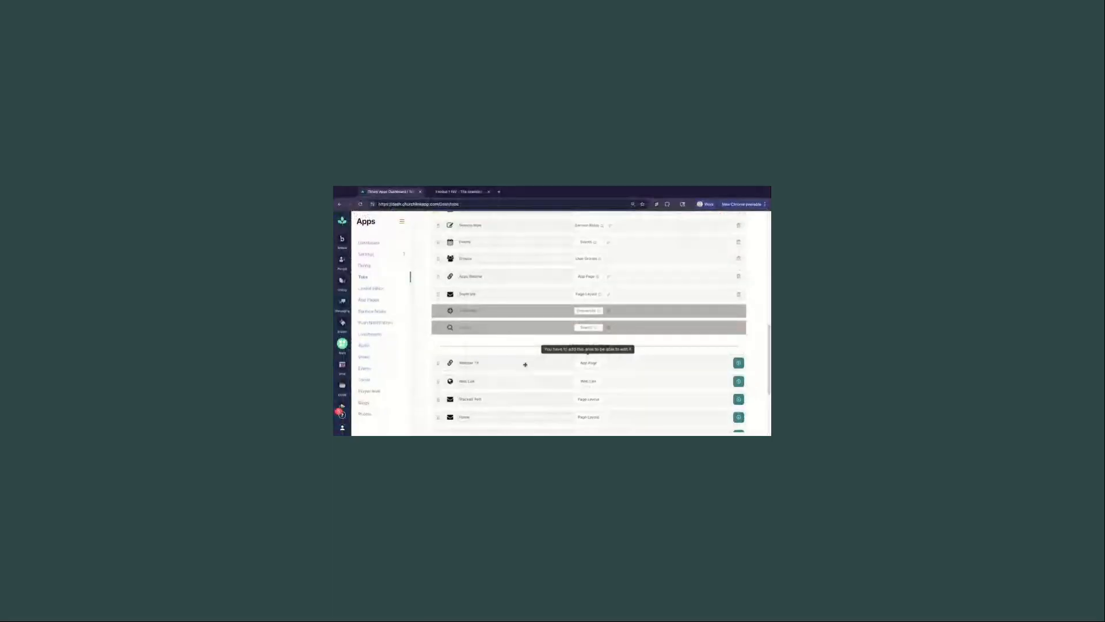
{"action": "left_click", "coordinate": [738, 381]}
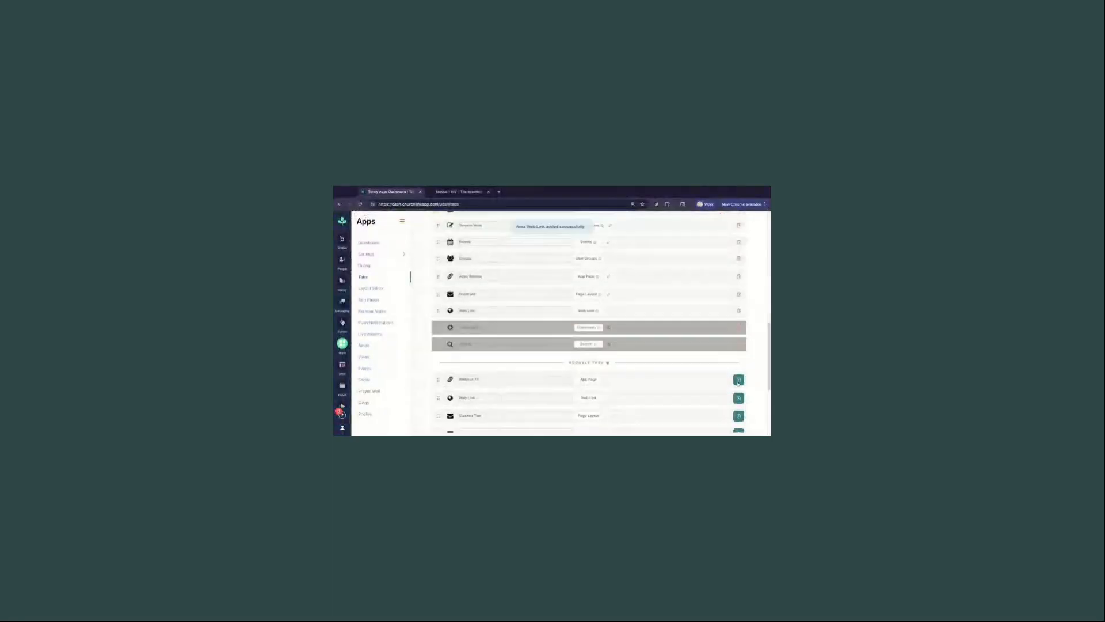
{"action": "left_click", "coordinate": [624, 312]}
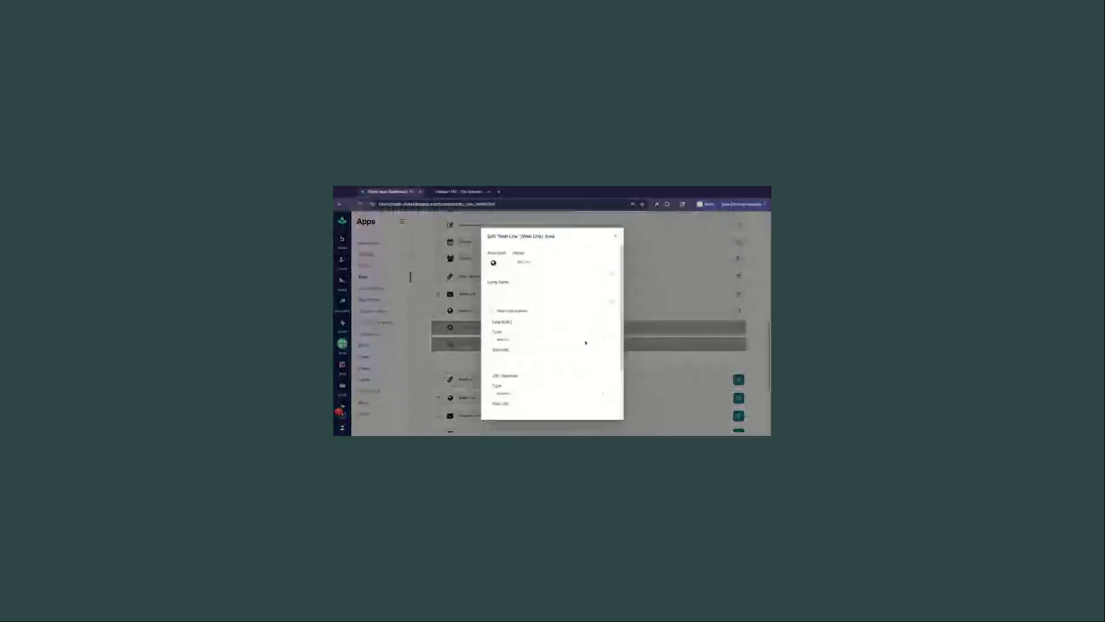
Link the new Web Link area to the copied Bible Gateway Exodus 1 address, name it Bible, and save the area.
{"action": "left_click", "coordinate": [529, 356]}
{"action": "type", "text": "https://www.biblegateway.com/passage/?search=Exodus%201&version=NIV"}
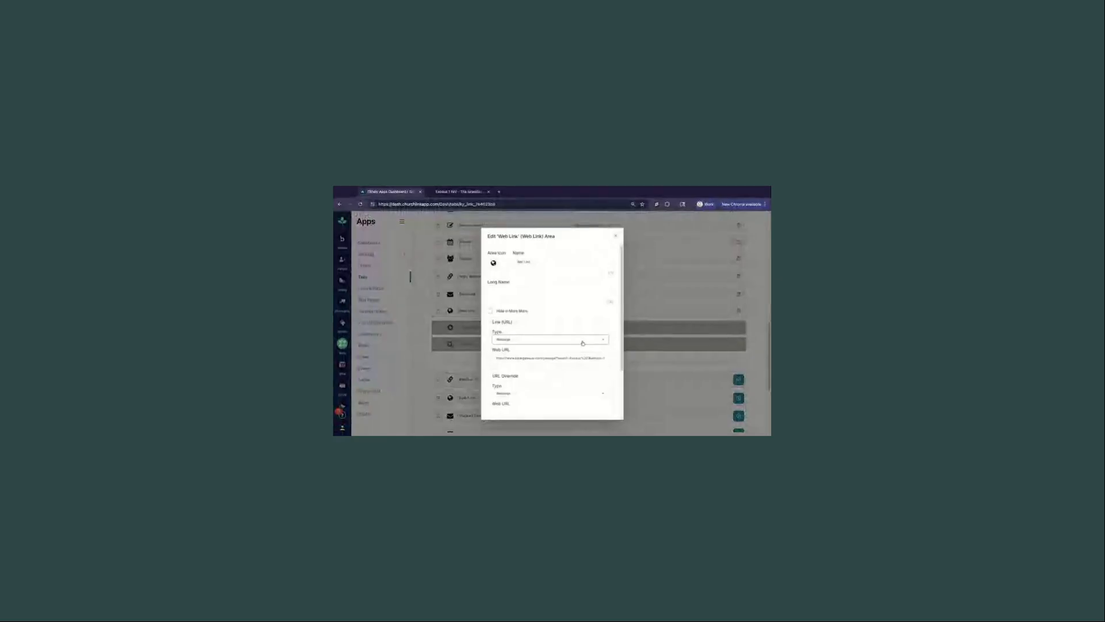
{"action": "triple_click", "coordinate": [549, 262]}
{"action": "type", "text": "Read"}
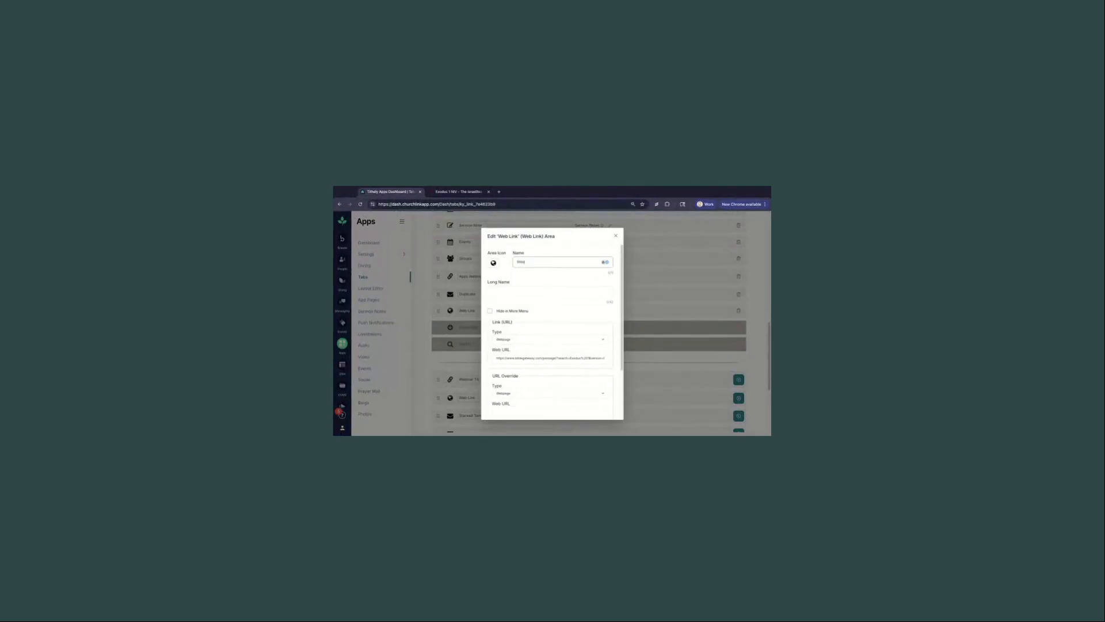
{"action": "scroll", "coordinate": [504, 294], "scroll_direction": "down", "scroll_amount": 3}
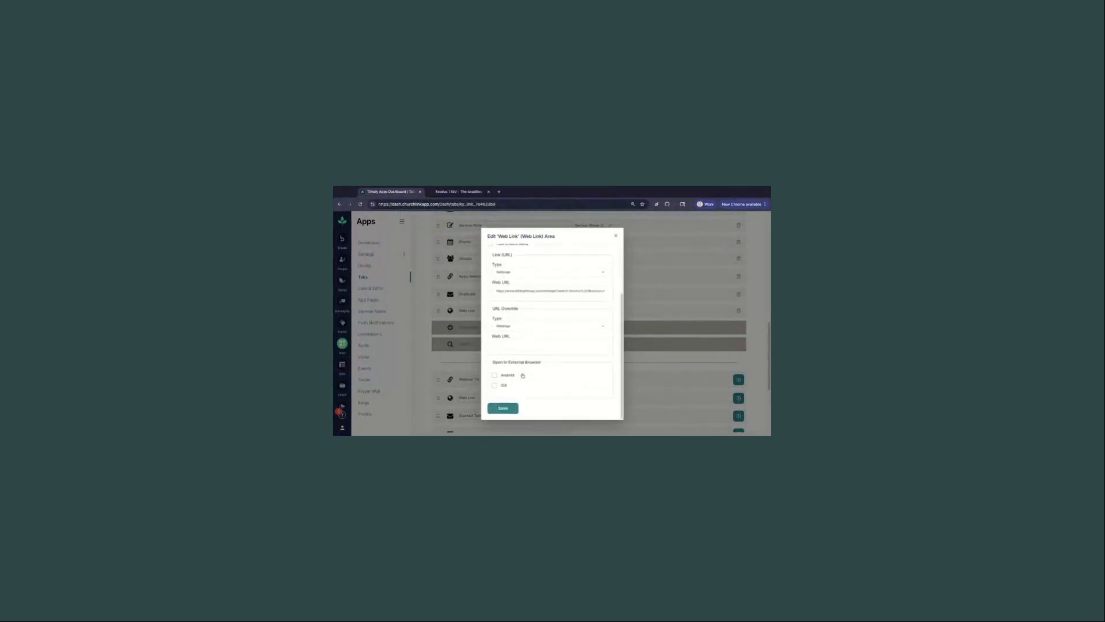
{"action": "left_click", "coordinate": [503, 408]}
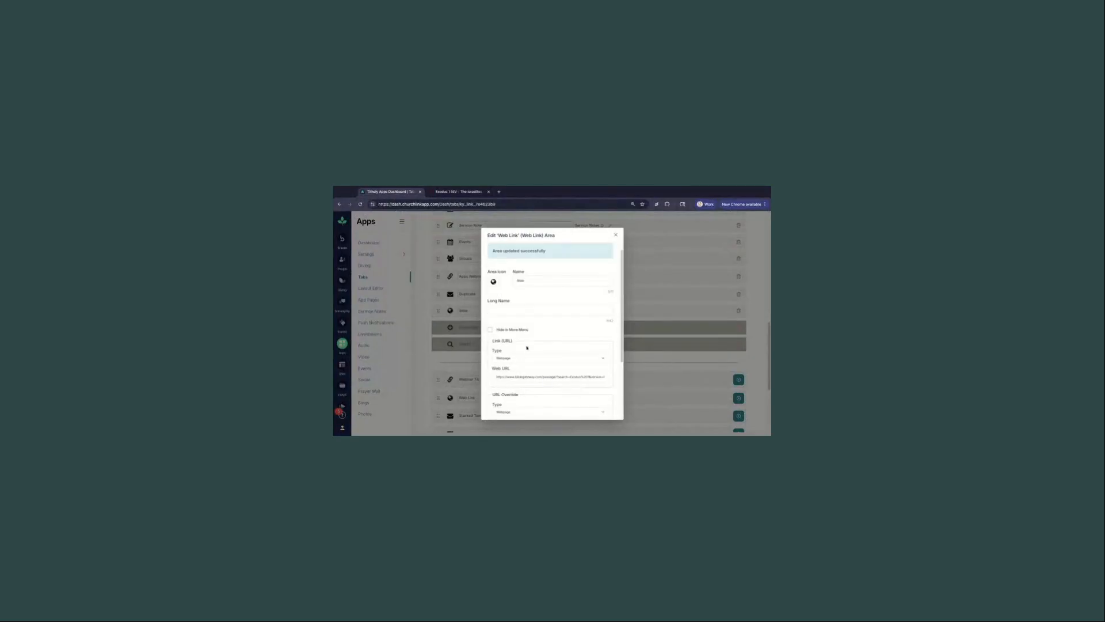
{"action": "left_click", "coordinate": [617, 236]}
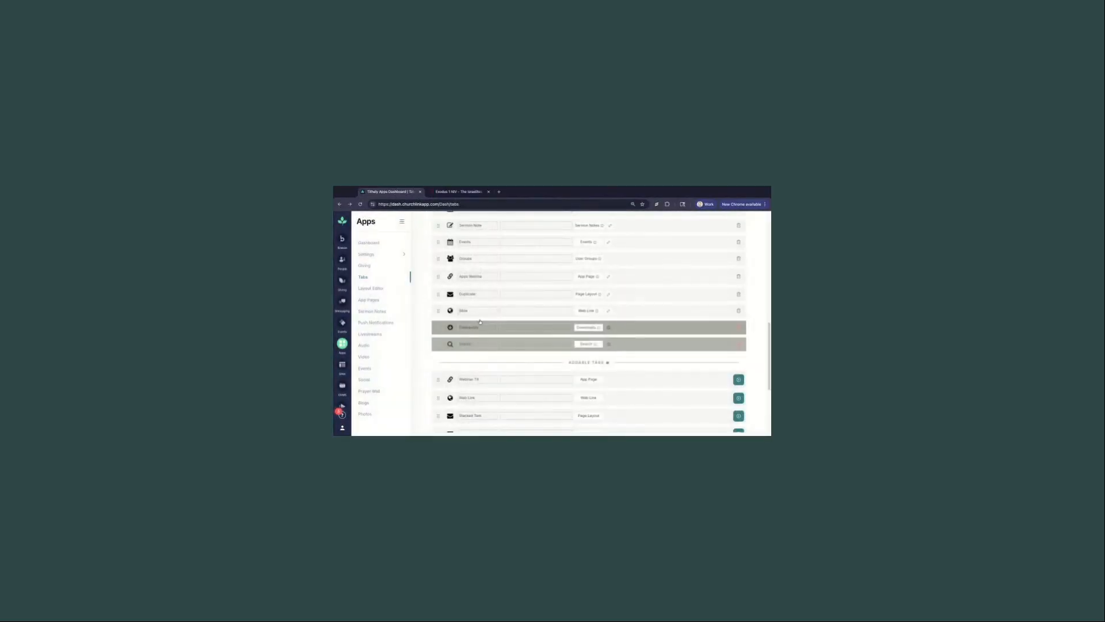
{"action": "scroll", "coordinate": [478, 324], "scroll_direction": "up", "scroll_amount": 1}
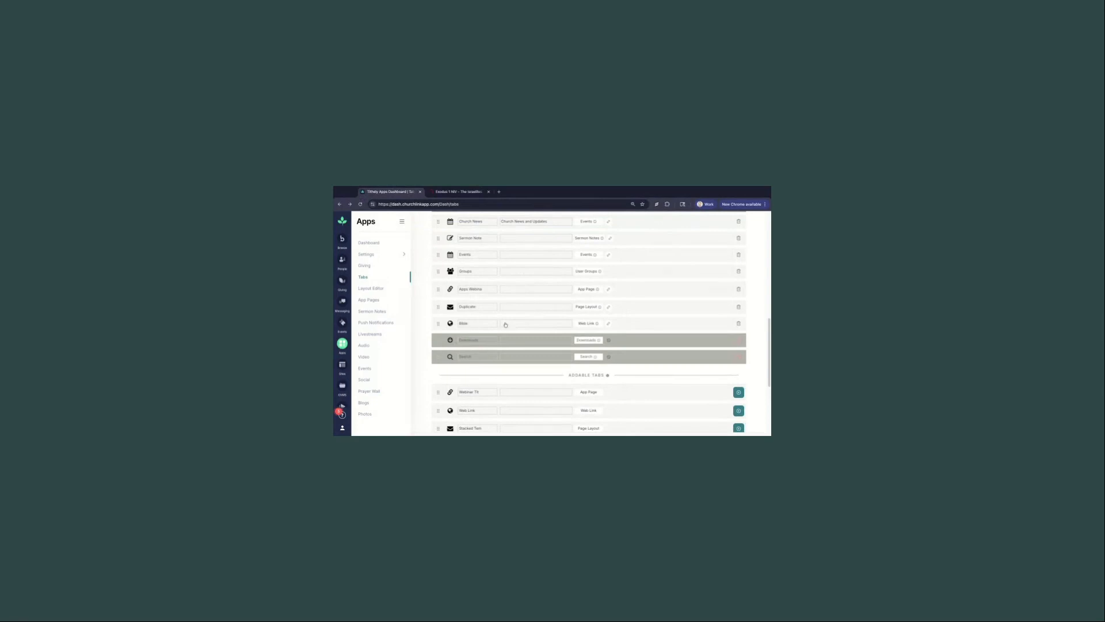
{"action": "mouse_move", "coordinate": [593, 325]}
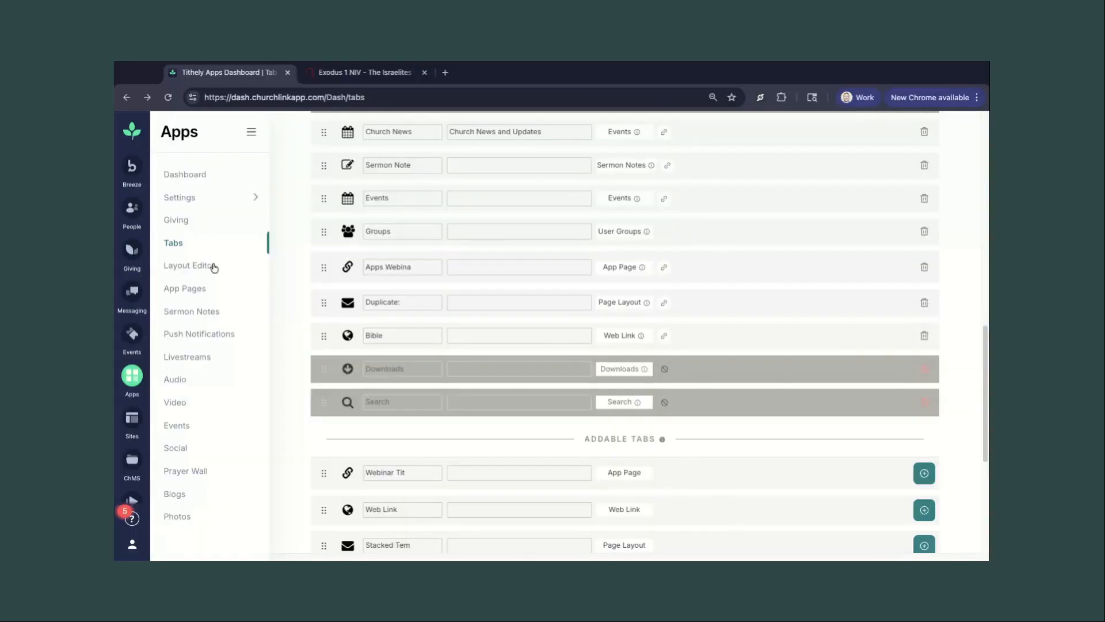
Open the Duplicate: Home layout in the Layout Editor and open its Test card for editing.
{"action": "left_click", "coordinate": [380, 289]}
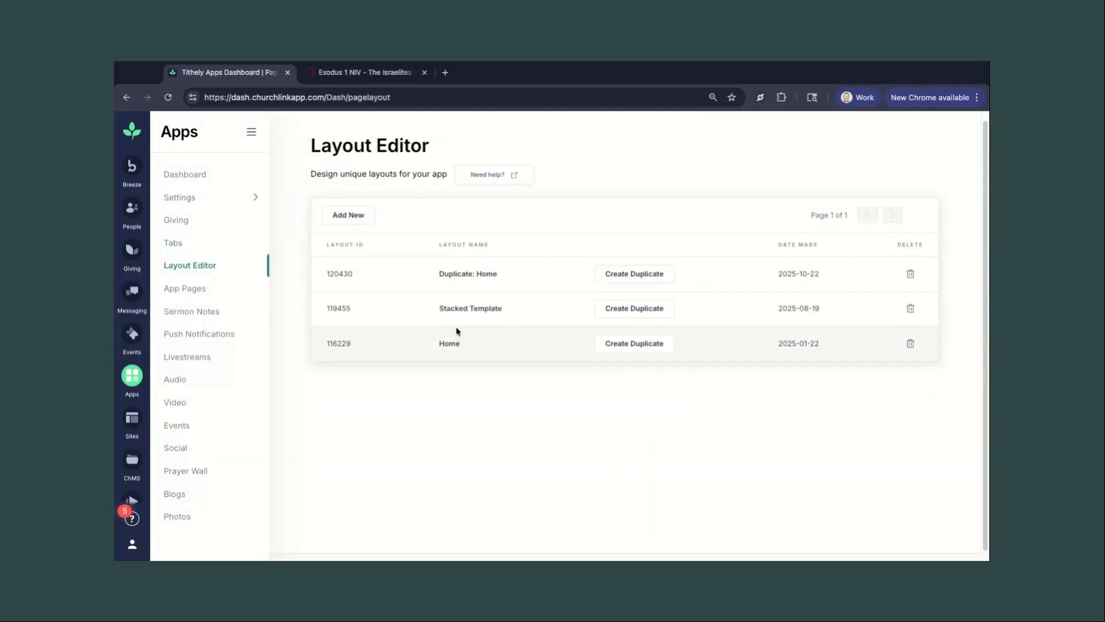
{"action": "left_click", "coordinate": [454, 272]}
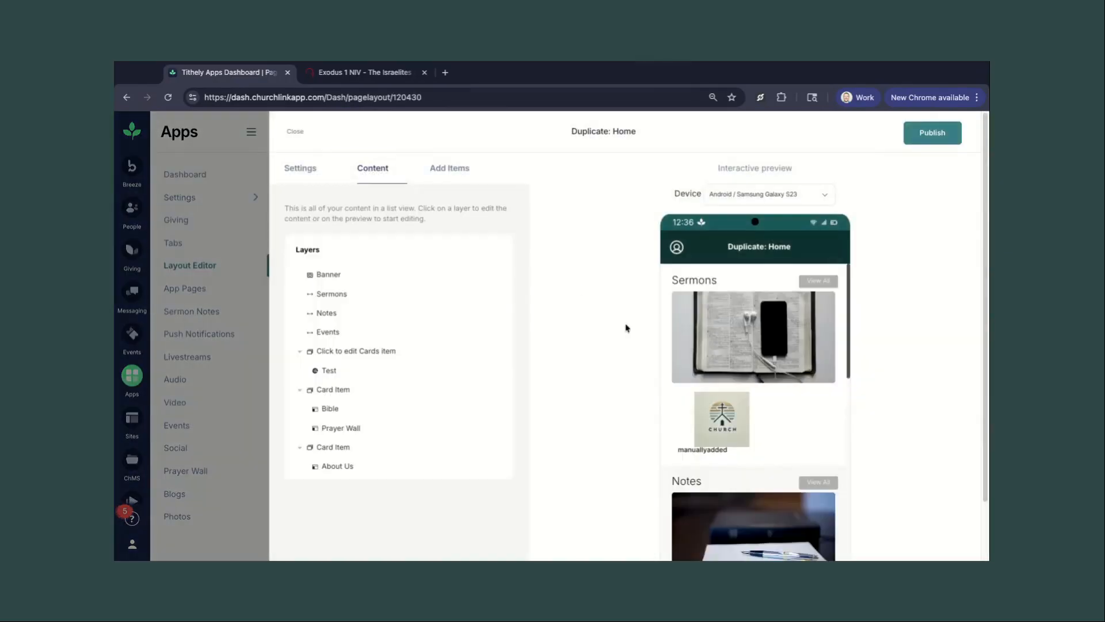
{"action": "scroll", "coordinate": [728, 425], "scroll_direction": "down", "scroll_amount": 5}
{"action": "scroll", "coordinate": [729, 426], "scroll_direction": "up", "scroll_amount": 1}
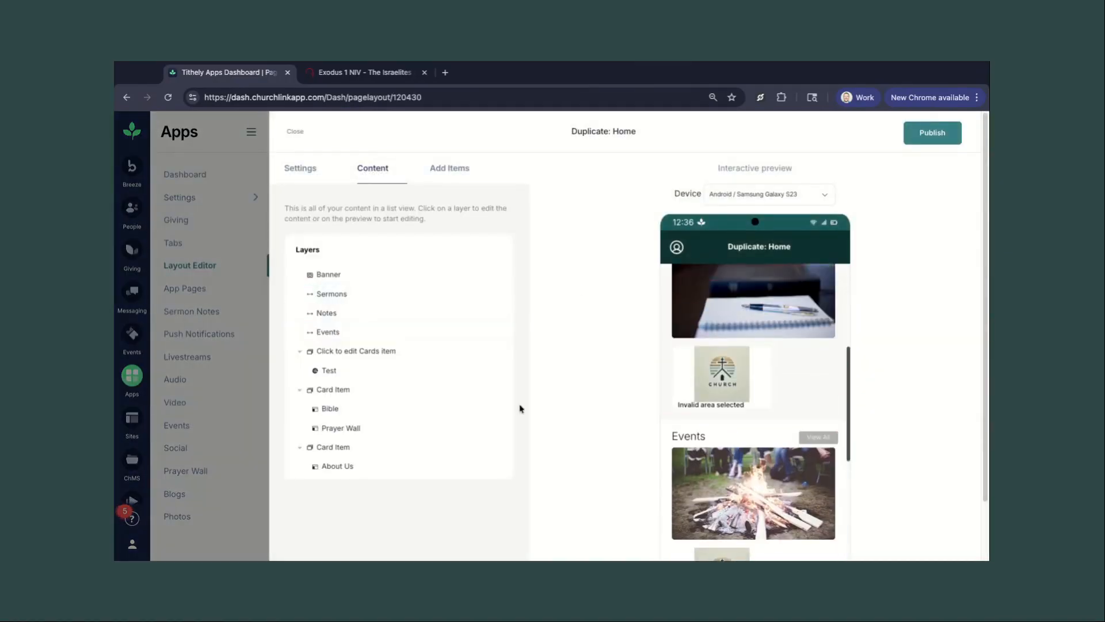
{"action": "left_click", "coordinate": [339, 354]}
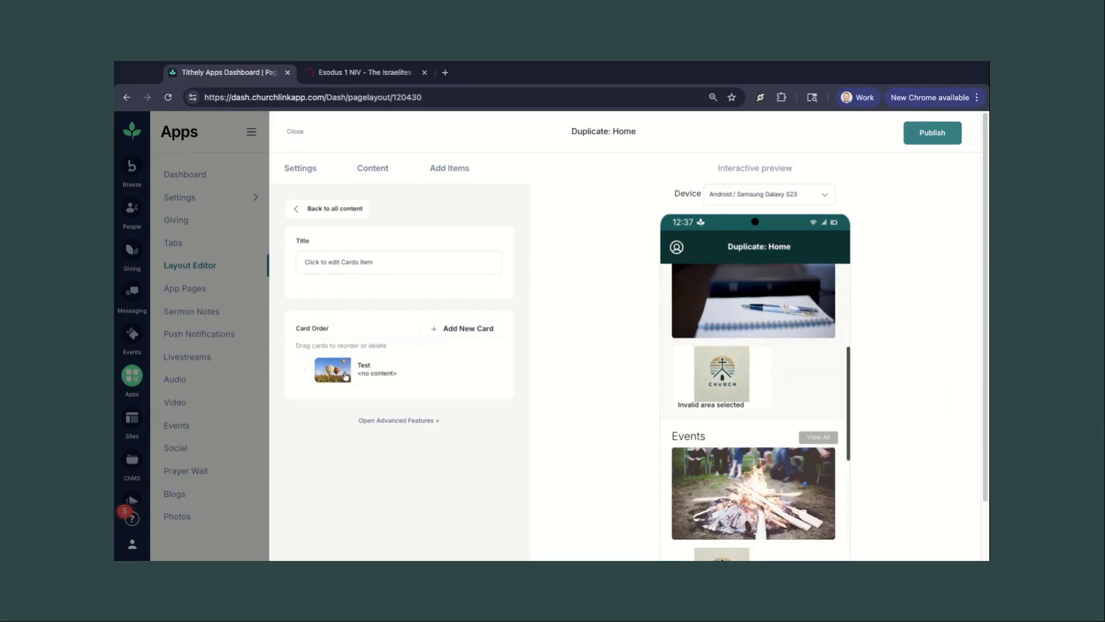
{"action": "scroll", "coordinate": [779, 444], "scroll_direction": "down", "scroll_amount": 5}
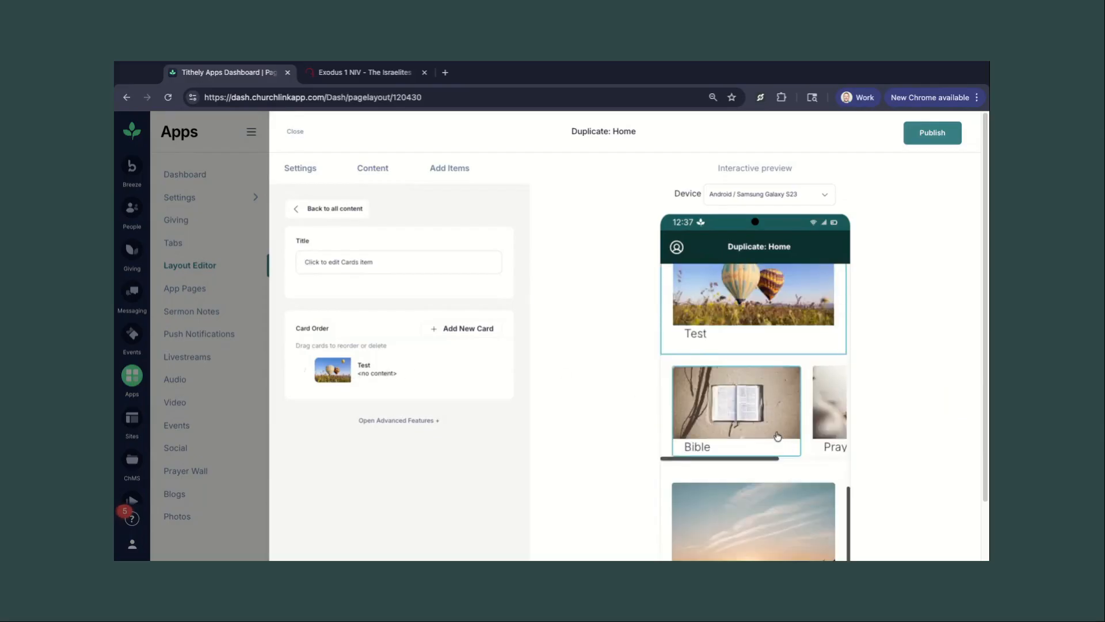
{"action": "scroll", "coordinate": [777, 436], "scroll_direction": "up", "scroll_amount": 1}
{"action": "scroll", "coordinate": [777, 436], "scroll_direction": "up", "scroll_amount": 3}
{"action": "scroll", "coordinate": [736, 411], "scroll_direction": "down", "scroll_amount": 1}
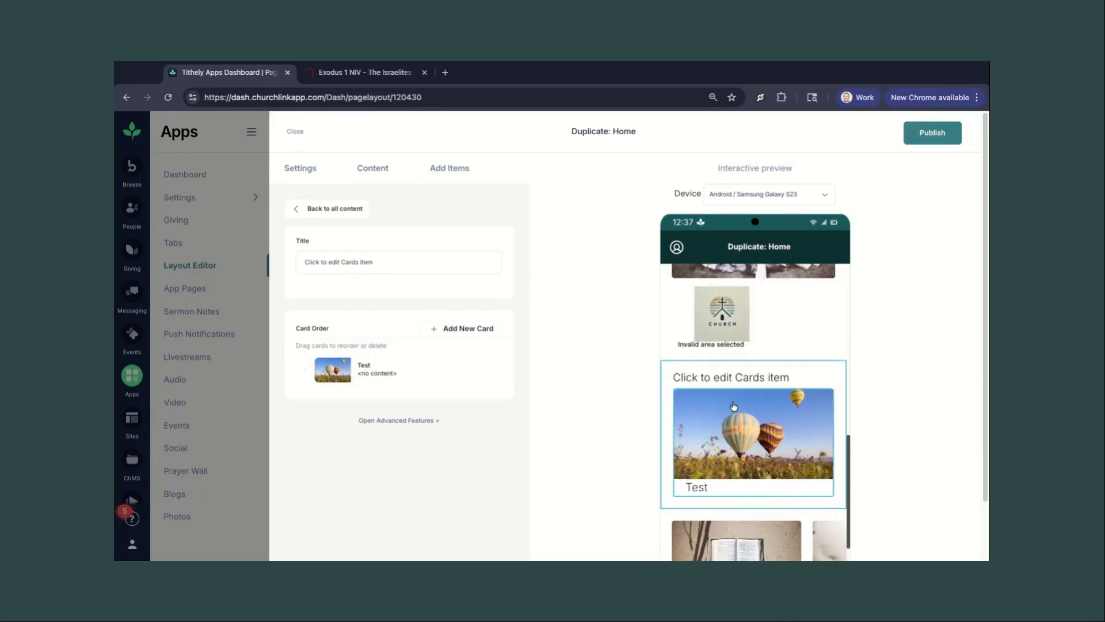
{"action": "left_click", "coordinate": [734, 411]}
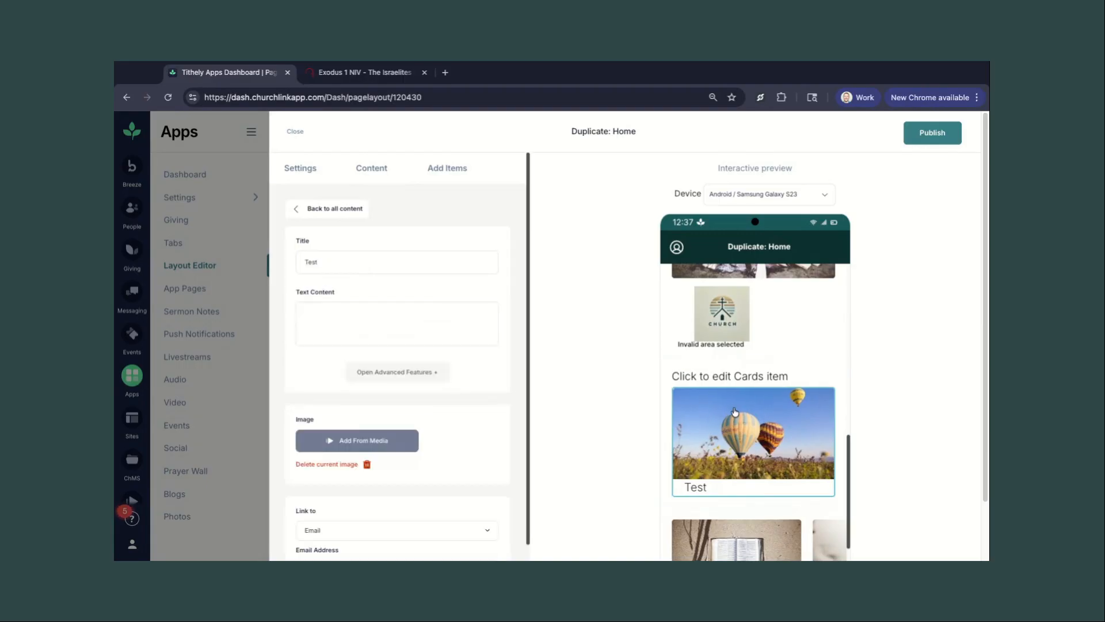
{"action": "scroll", "coordinate": [351, 461], "scroll_direction": "down", "scroll_amount": 1}
{"action": "left_click", "coordinate": [322, 488]}
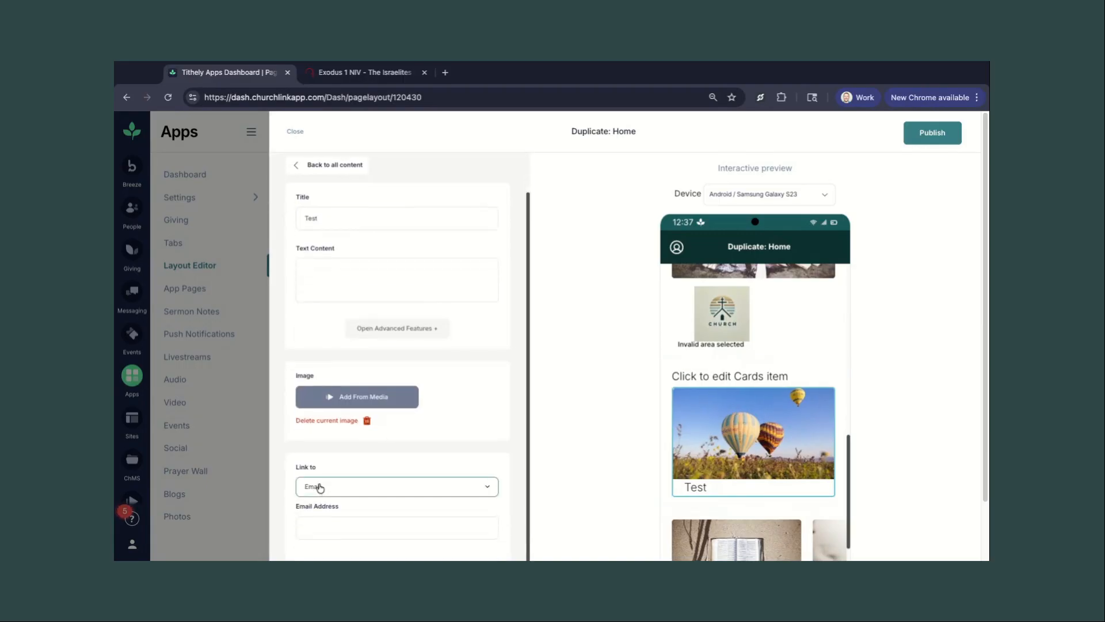
{"action": "scroll", "coordinate": [357, 472], "scroll_direction": "down", "scroll_amount": 1}
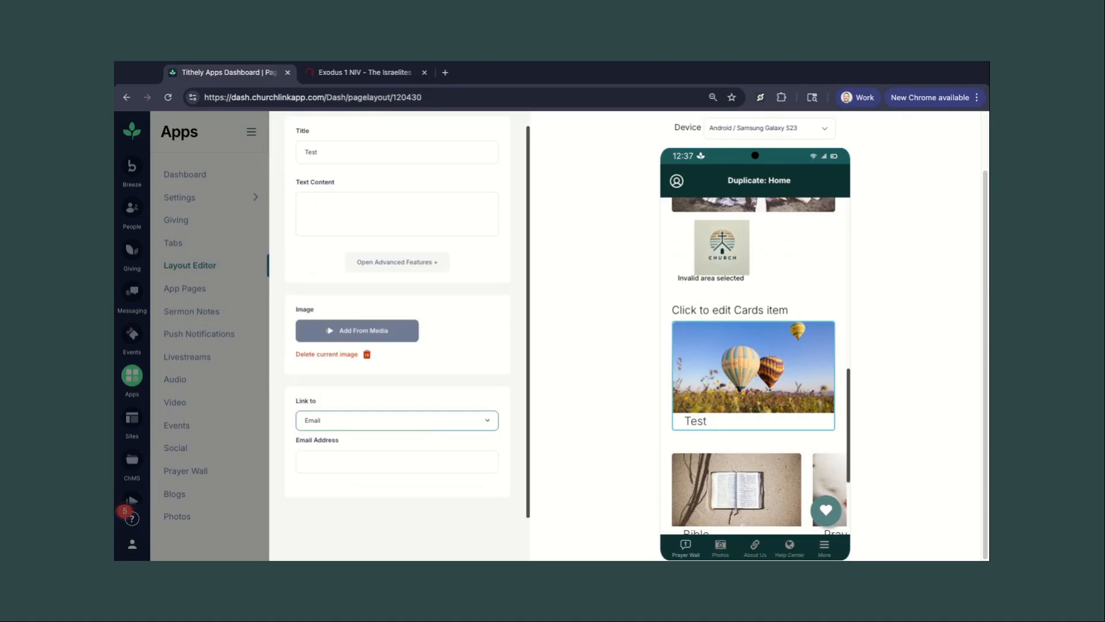
{"action": "left_click", "coordinate": [363, 413]}
{"action": "left_click", "coordinate": [351, 459]}
{"action": "key", "text": "super+a"}
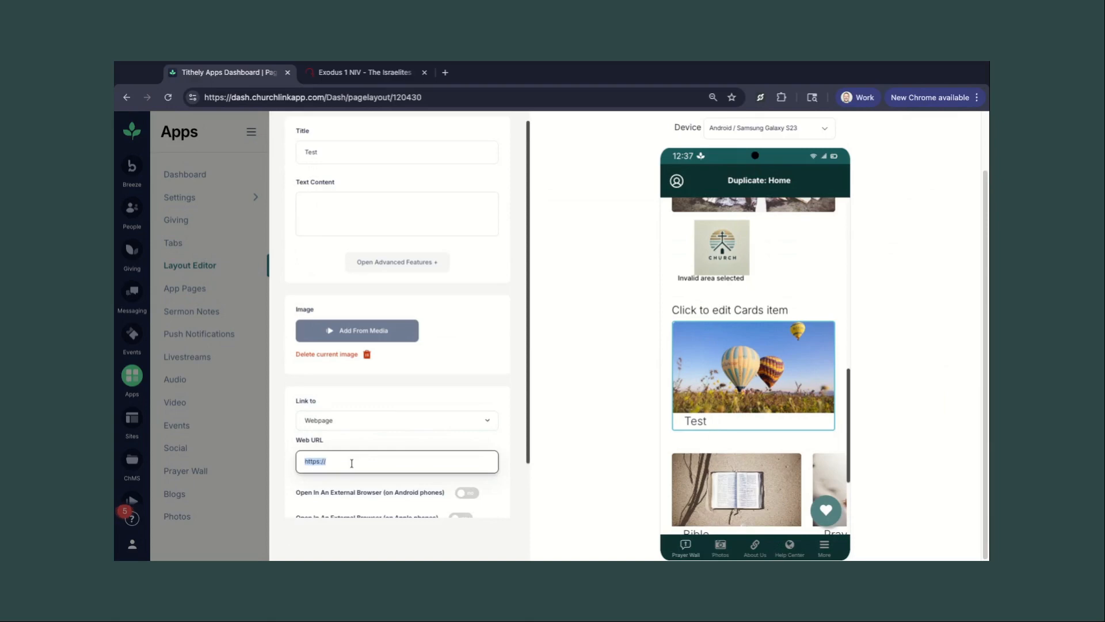
{"action": "type", "text": "https://www.biblegateway.com/passage/?search=Exodus%201&version=NIV"}
{"action": "scroll", "coordinate": [459, 419], "scroll_direction": "down", "scroll_amount": 1}
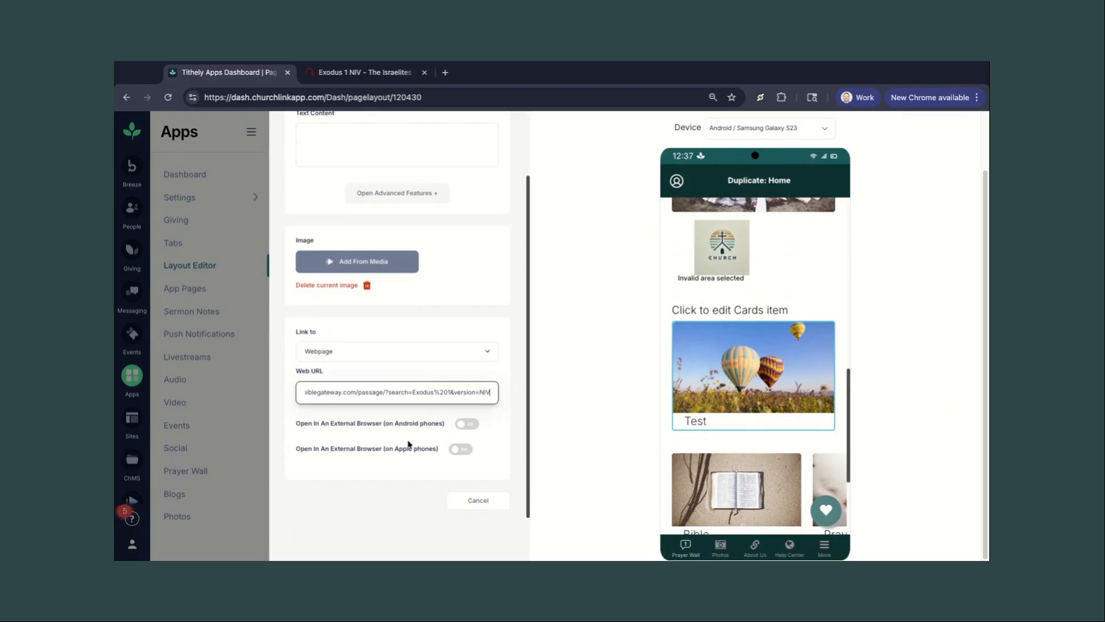
Publish the Duplicate: Home layout with the updated card link and close the layout.
{"action": "scroll", "coordinate": [341, 208], "scroll_direction": "up", "scroll_amount": 5}
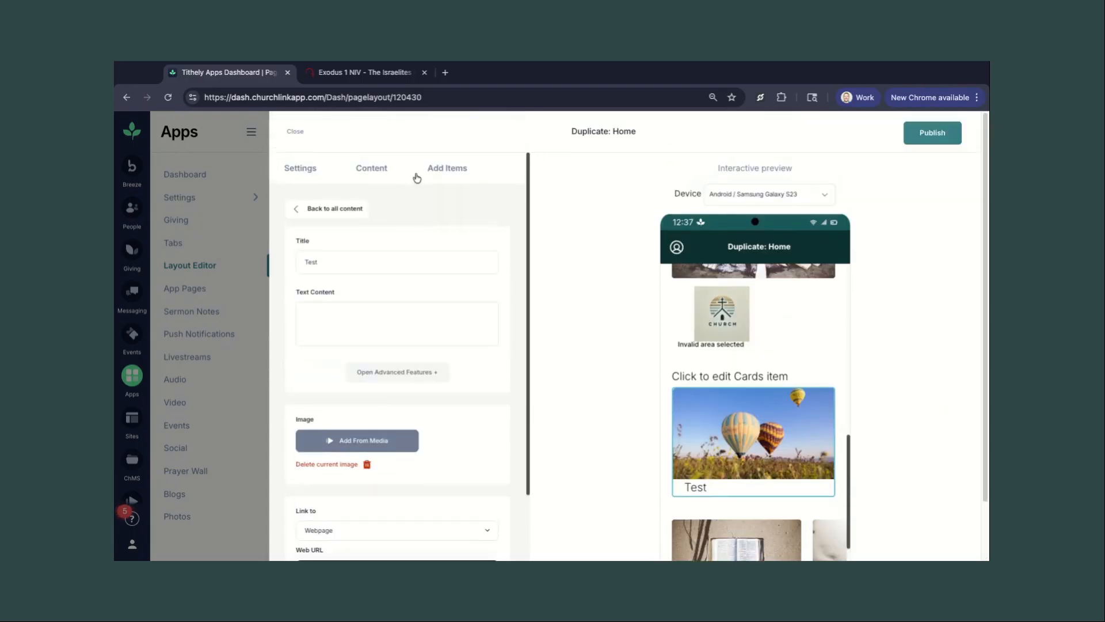
{"action": "scroll", "coordinate": [440, 455], "scroll_direction": "down", "scroll_amount": 5}
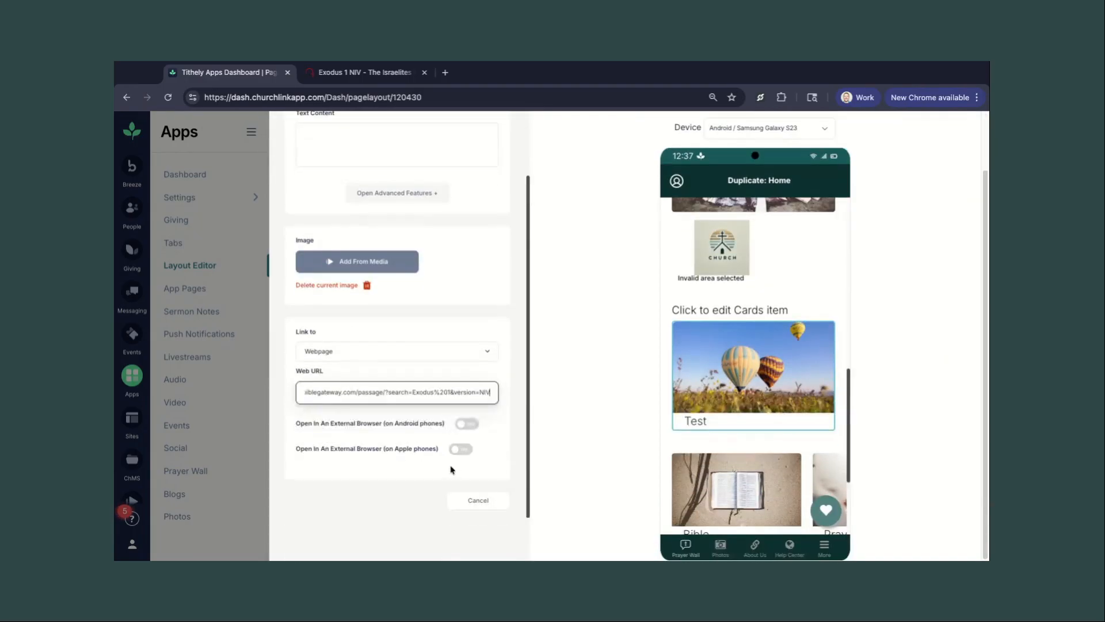
{"action": "scroll", "coordinate": [439, 401], "scroll_direction": "up", "scroll_amount": 5}
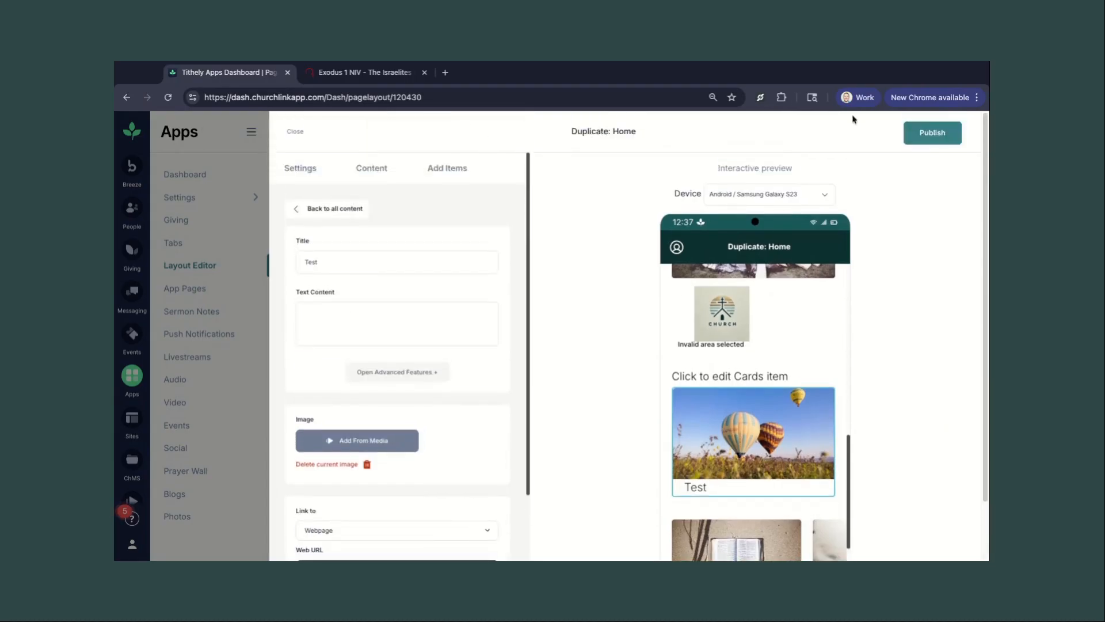
{"action": "left_click", "coordinate": [949, 130]}
{"action": "left_click", "coordinate": [471, 327]}
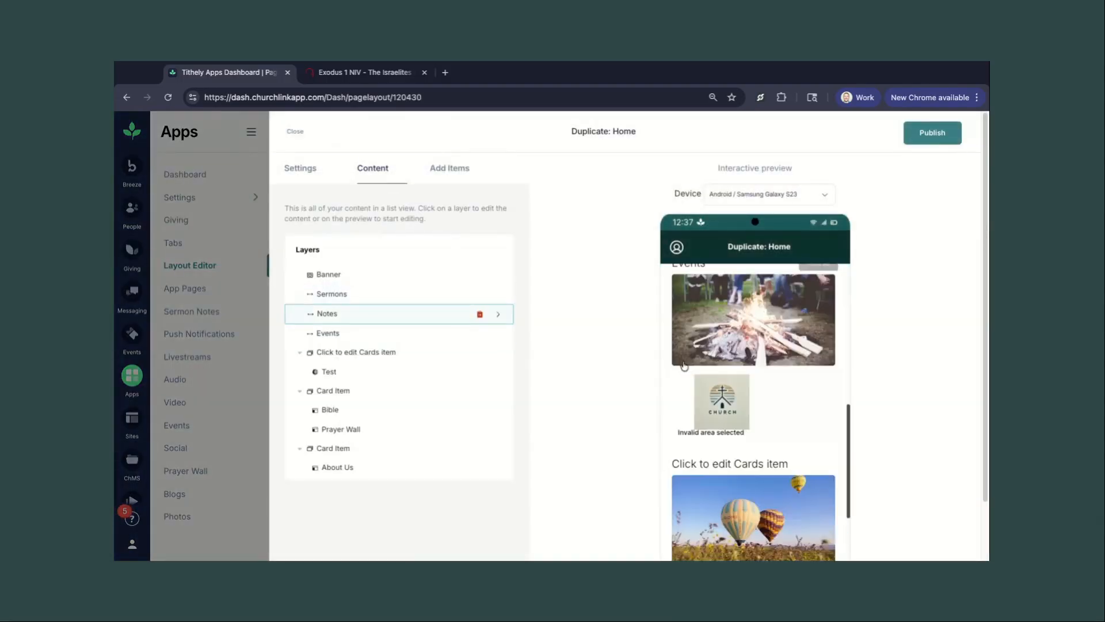
{"action": "scroll", "coordinate": [691, 374], "scroll_direction": "down", "scroll_amount": 3}
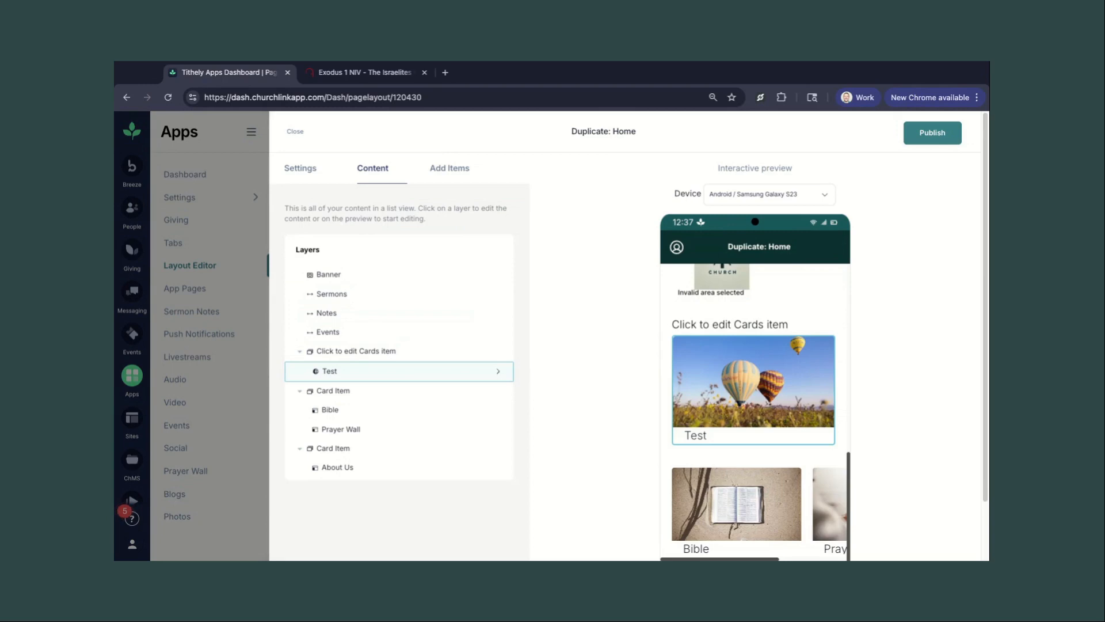
{"action": "left_click", "coordinate": [302, 135]}
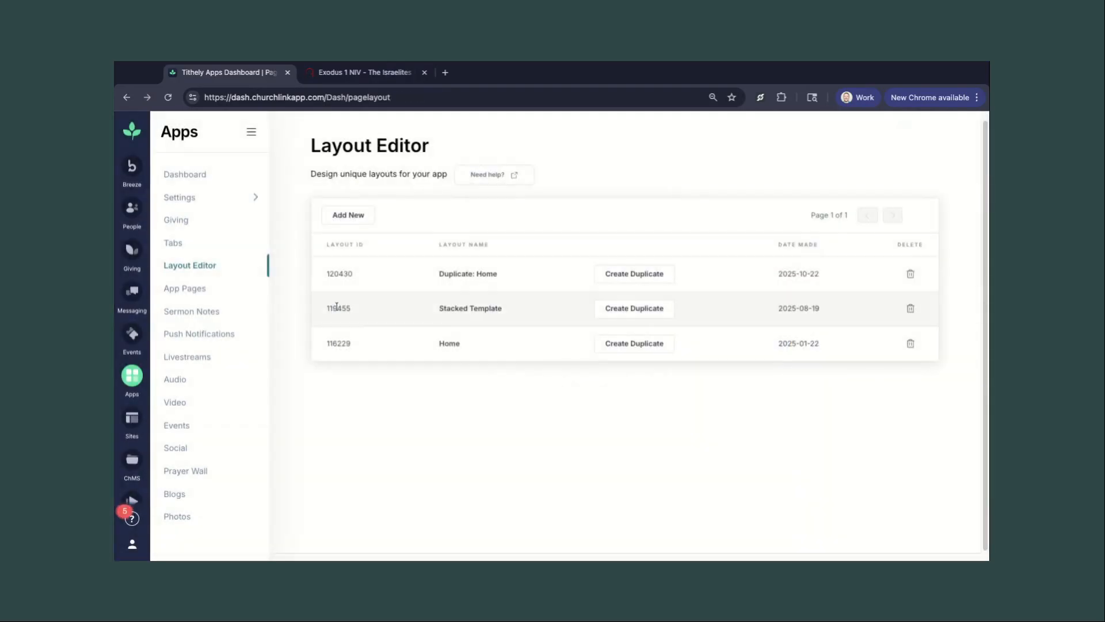
In the Webinar Tithely app page, link a phrase of the Lorem Ipsum paragraph to the copied web address, and close the page without saving.
{"action": "left_click", "coordinate": [199, 291]}
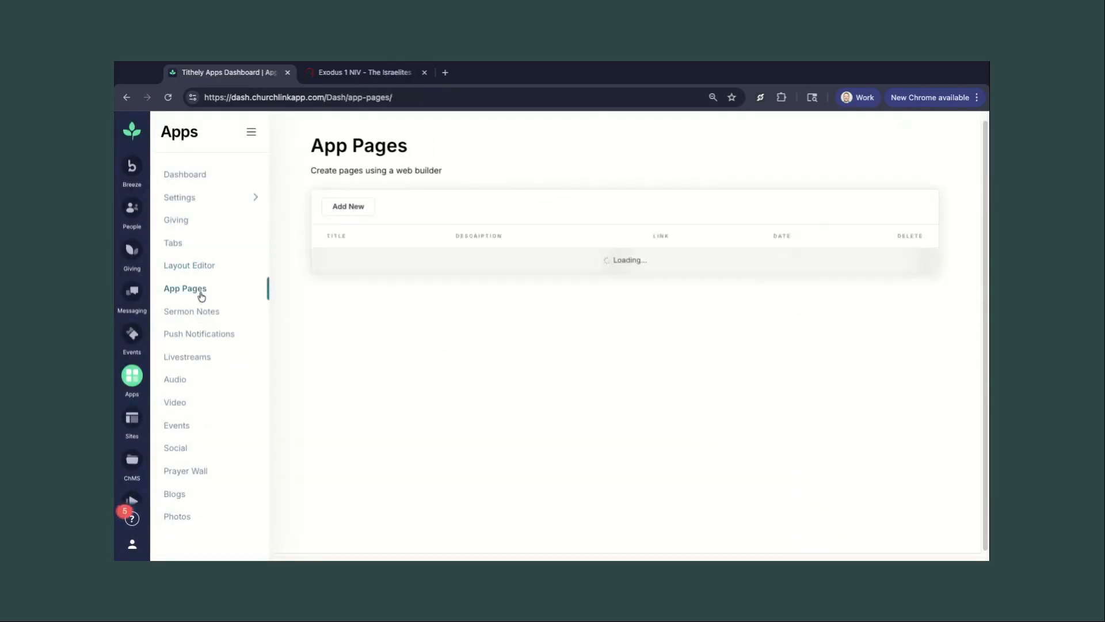
{"action": "left_click", "coordinate": [356, 264]}
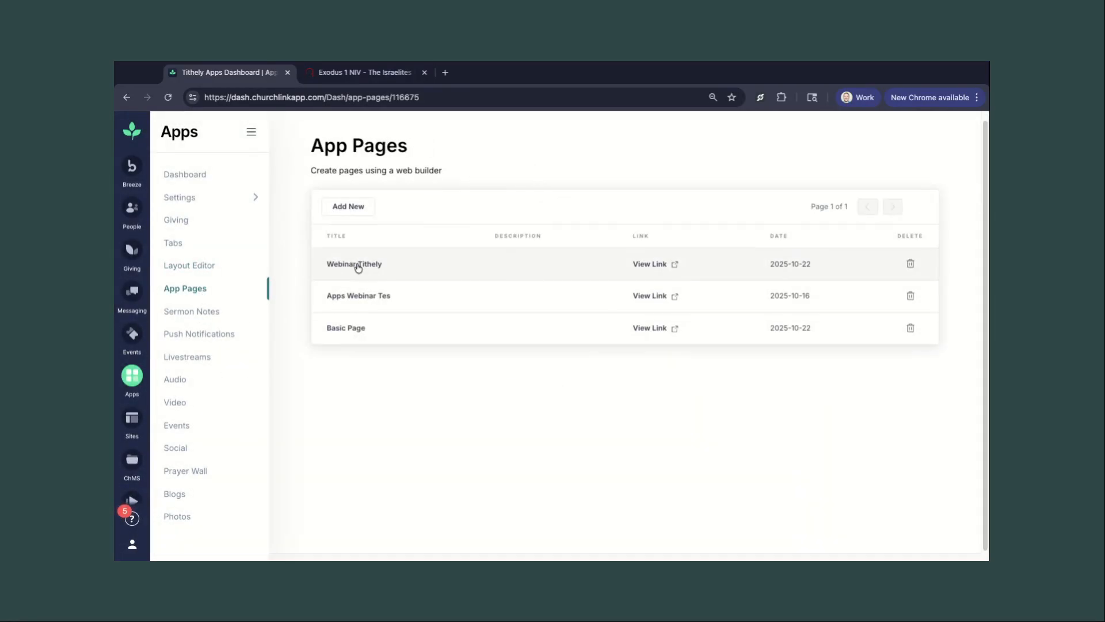
{"action": "scroll", "coordinate": [578, 361], "scroll_direction": "down", "scroll_amount": 1}
{"action": "left_click_drag", "start_coordinate": [510, 433], "coordinate": [586, 436]}
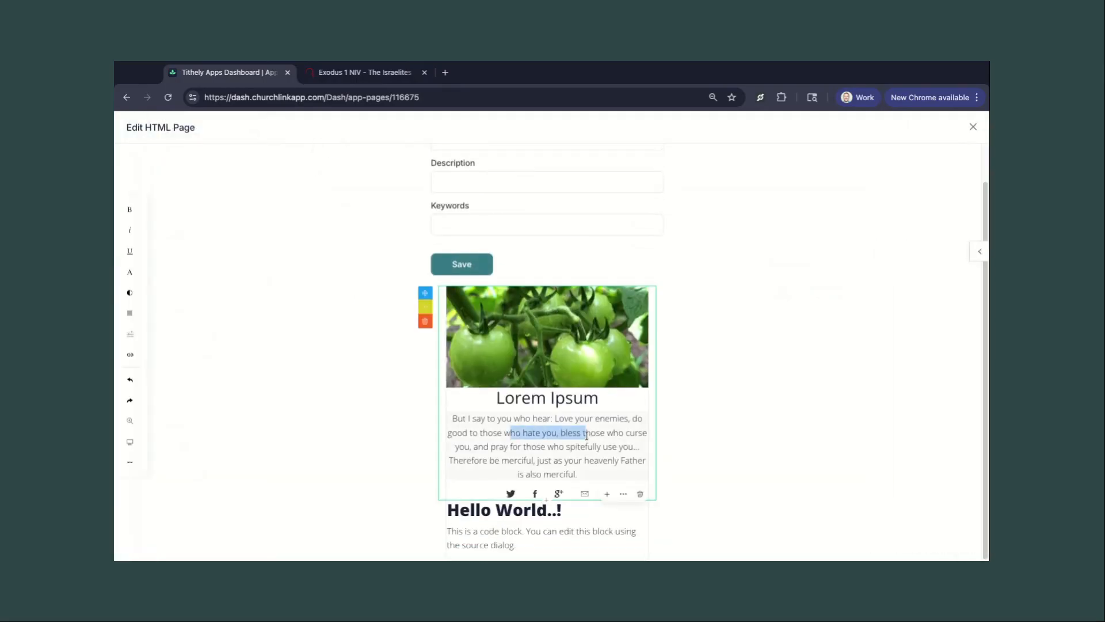
{"action": "left_click", "coordinate": [131, 358]}
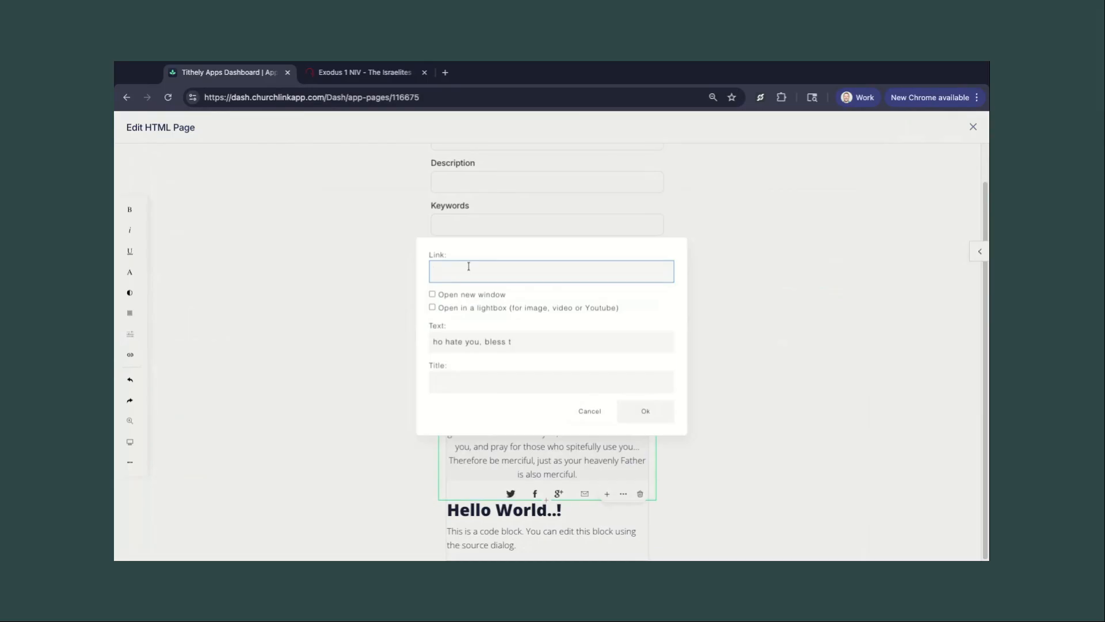
{"action": "key", "text": "ctrl+v"}
{"action": "left_click", "coordinate": [645, 411]}
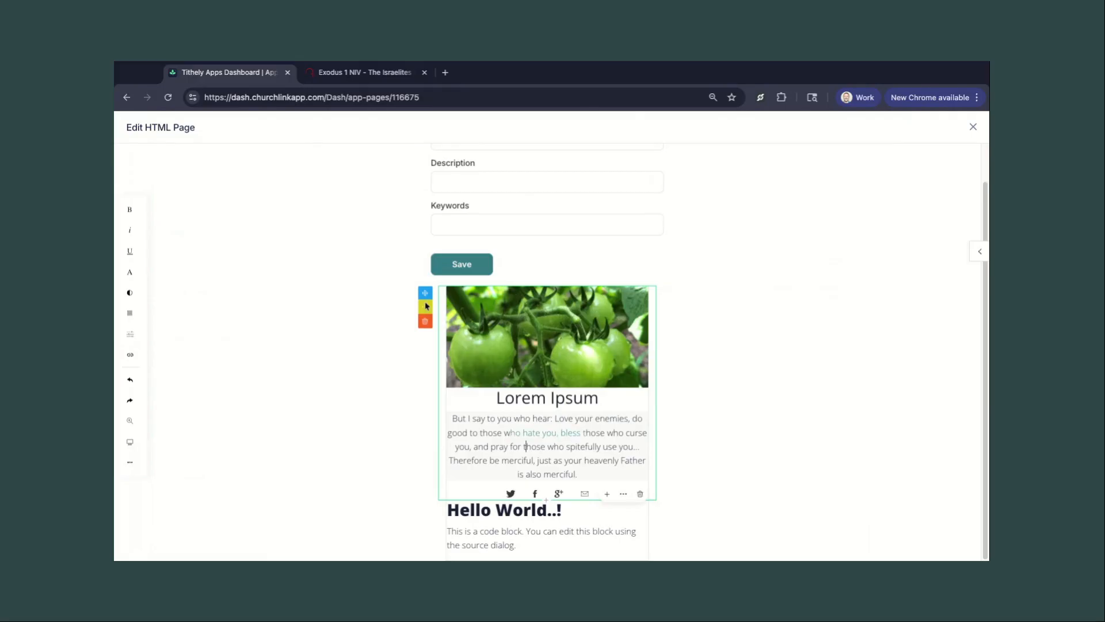
{"action": "left_click", "coordinate": [972, 125]}
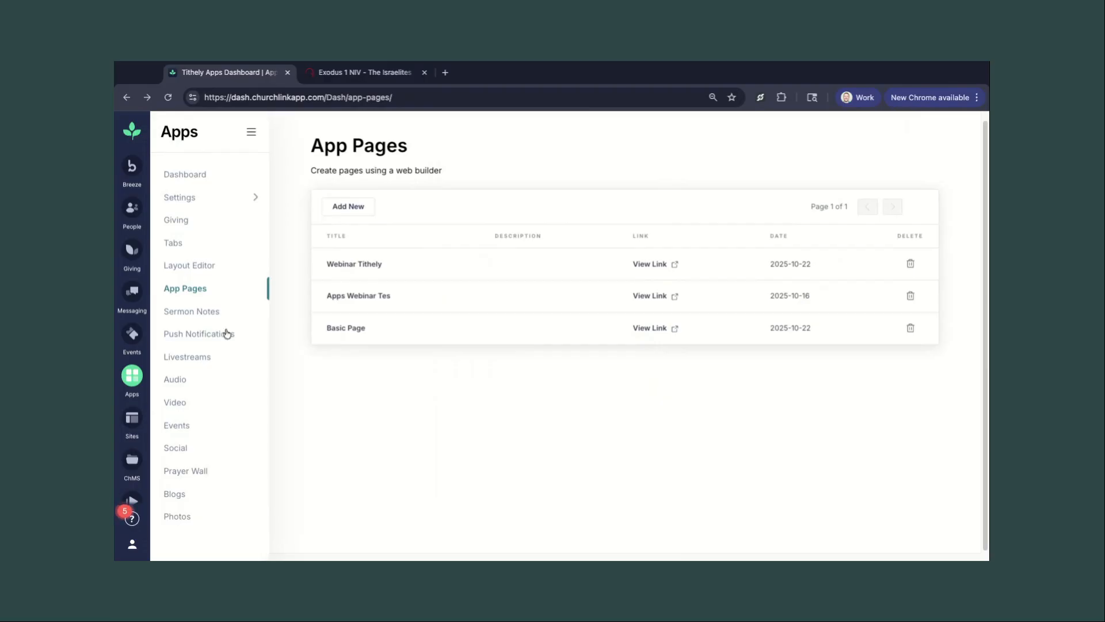
Open the Loving Your Neighbor sermon note from Sermon Notes, look over its editor, and show its settings.
{"action": "left_click", "coordinate": [209, 312]}
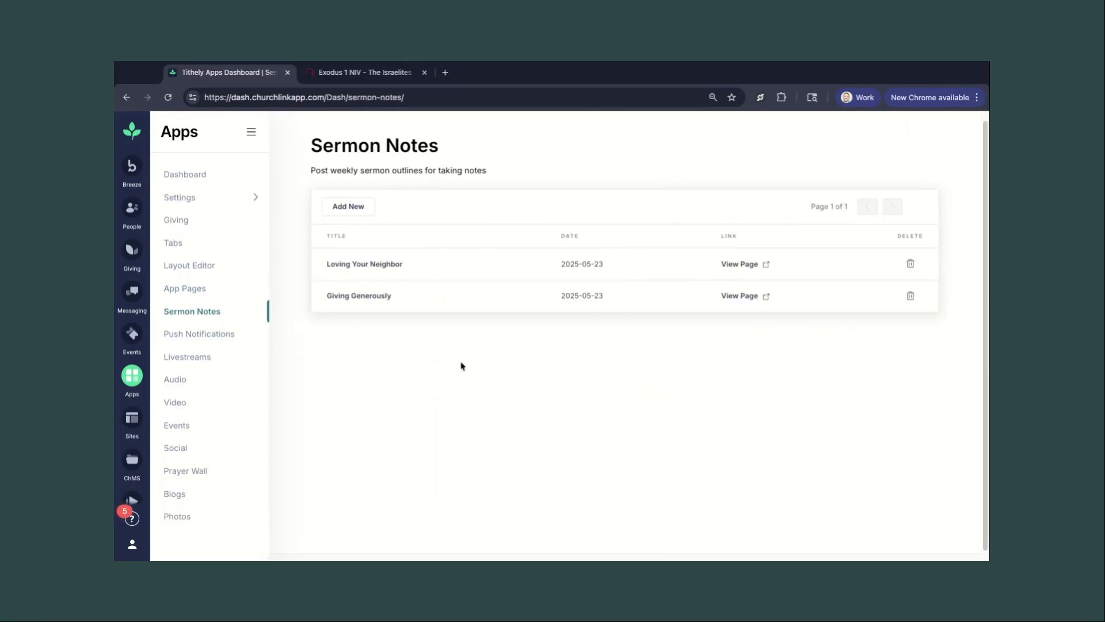
{"action": "left_click", "coordinate": [378, 270]}
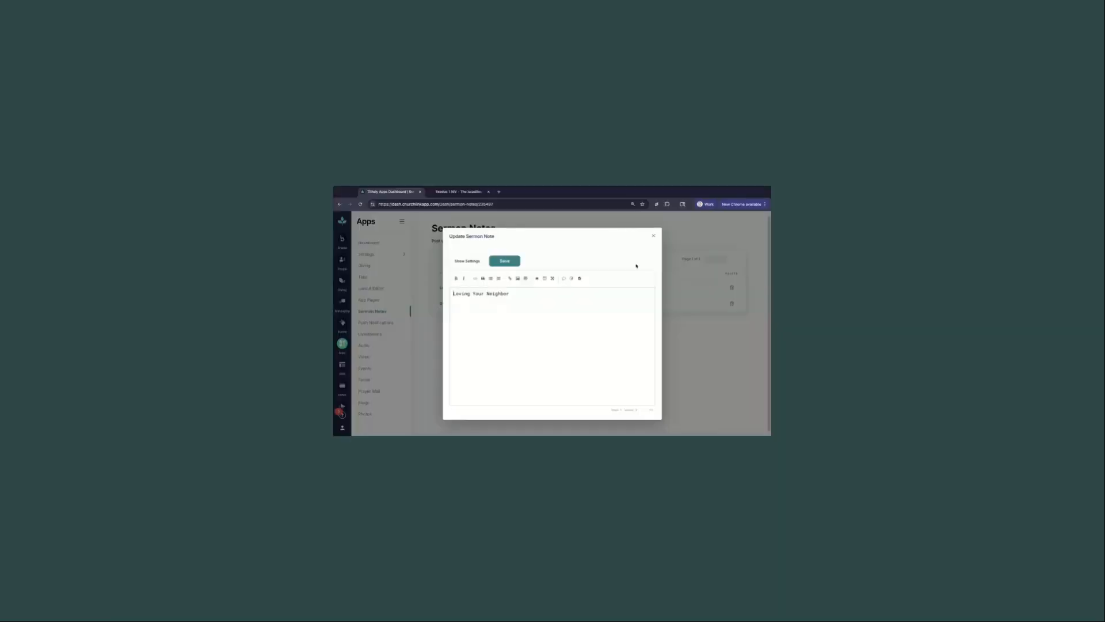
{"action": "left_click", "coordinate": [653, 237]}
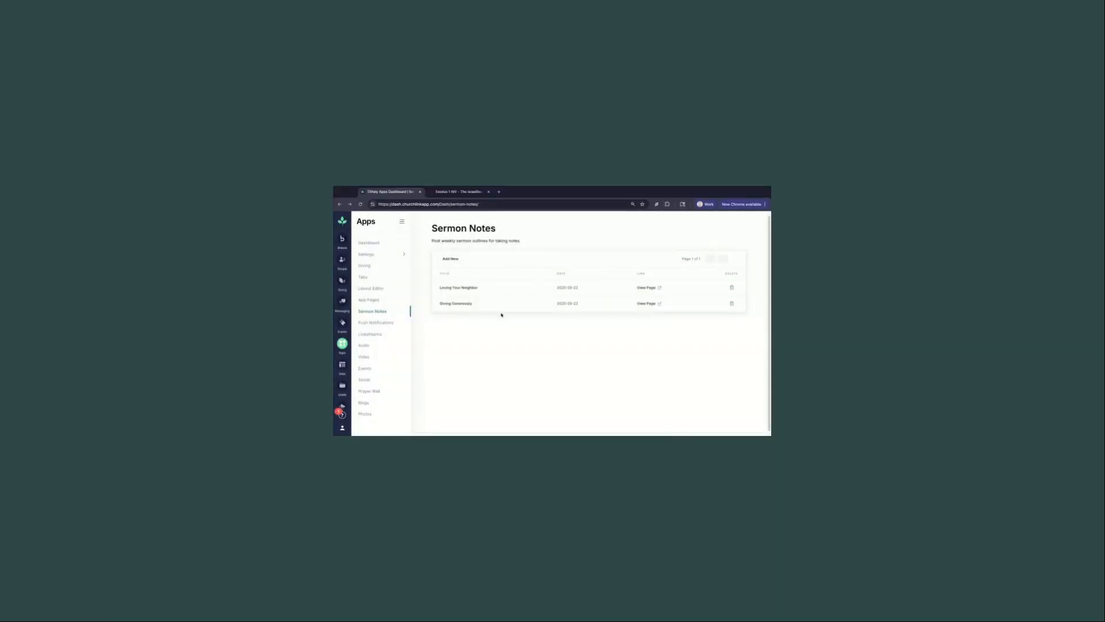
{"action": "left_click", "coordinate": [464, 287]}
{"action": "left_click", "coordinate": [654, 237]}
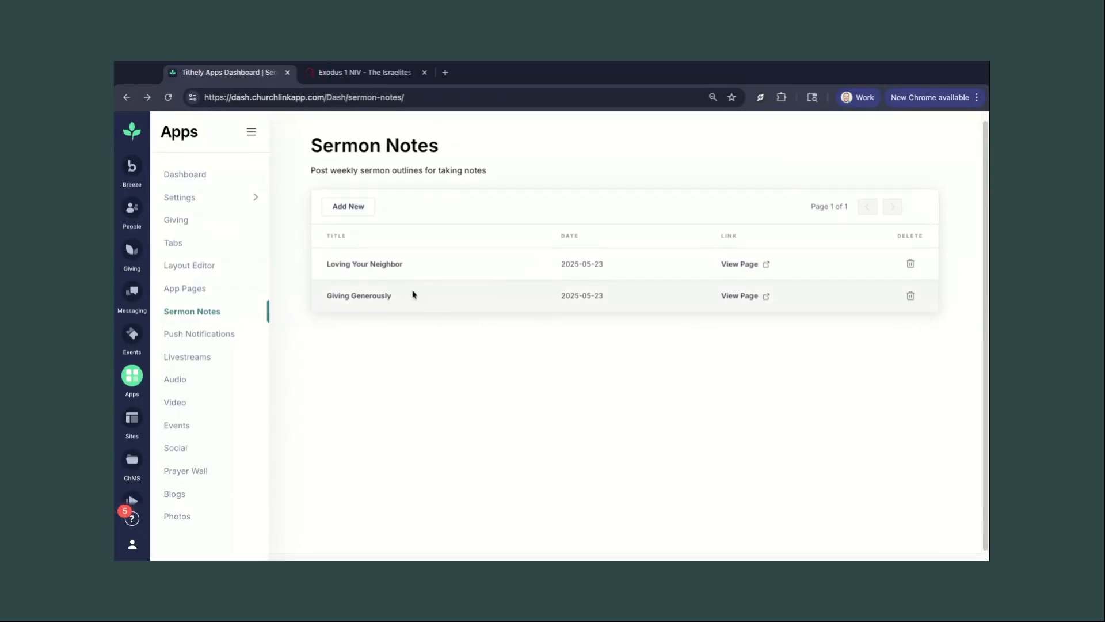
{"action": "left_click", "coordinate": [415, 264]}
{"action": "left_click", "coordinate": [383, 211]}
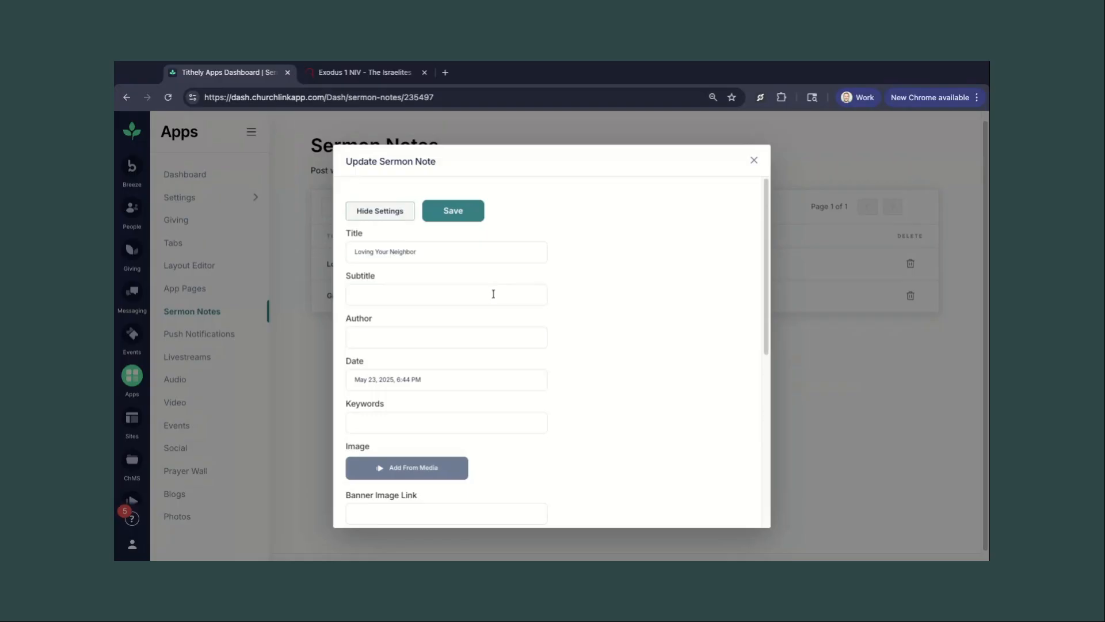
Set the Loving Your Neighbor sermon note's date to December 24, 2025, 6:44 PM.
{"action": "left_click", "coordinate": [435, 376]}
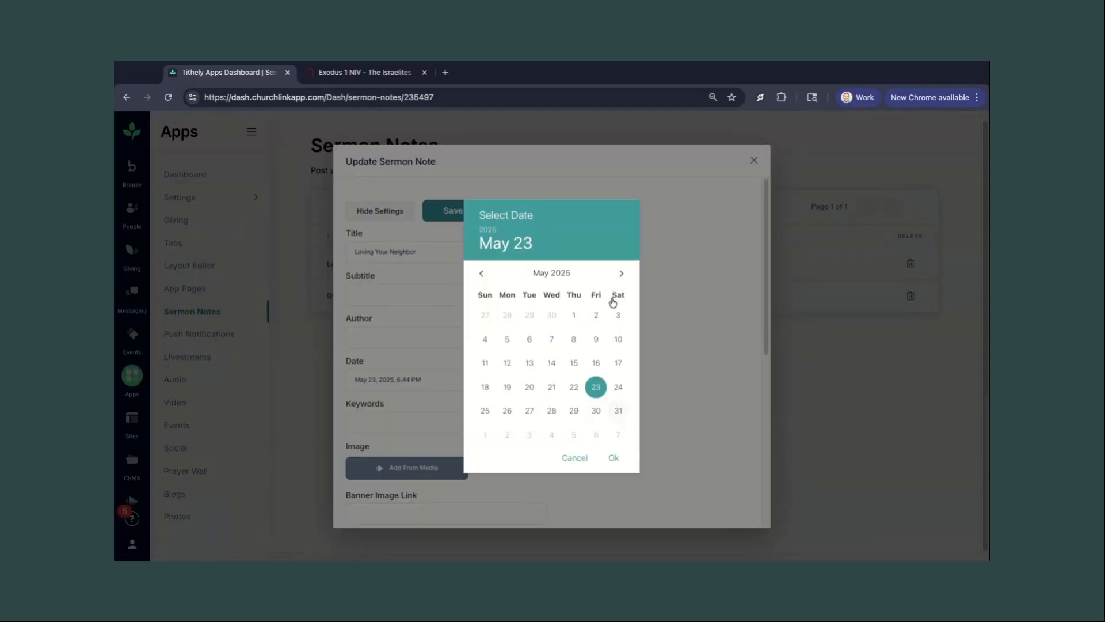
{"action": "double_click", "coordinate": [622, 275]}
{"action": "left_click", "coordinate": [622, 275]}
{"action": "triple_click", "coordinate": [623, 276]}
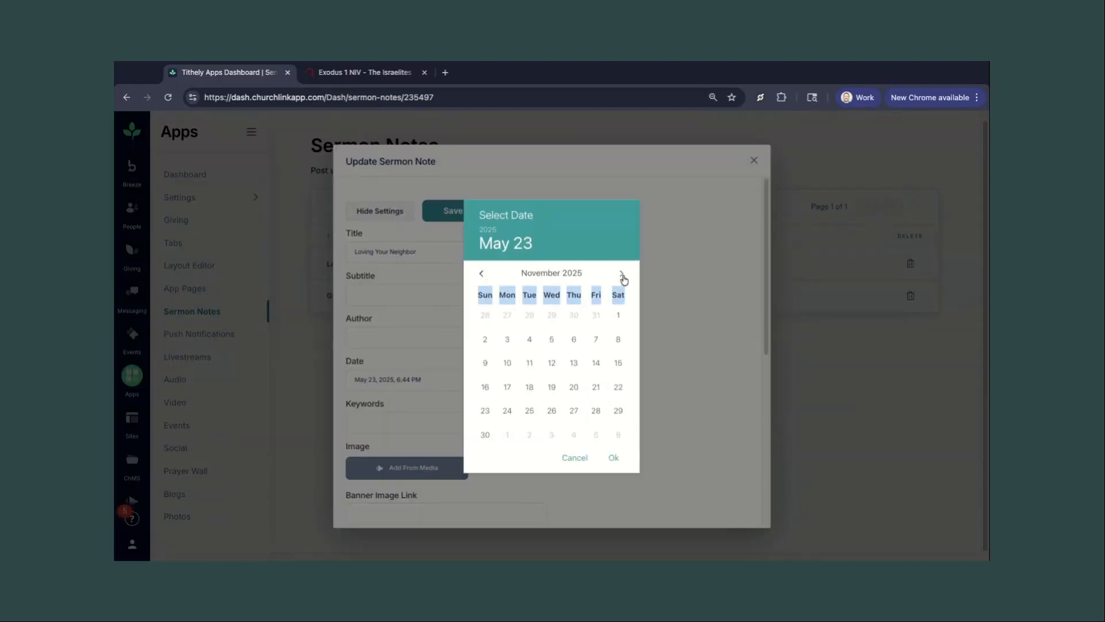
{"action": "left_click", "coordinate": [623, 274]}
{"action": "left_click", "coordinate": [552, 387]}
{"action": "left_click", "coordinate": [614, 459]}
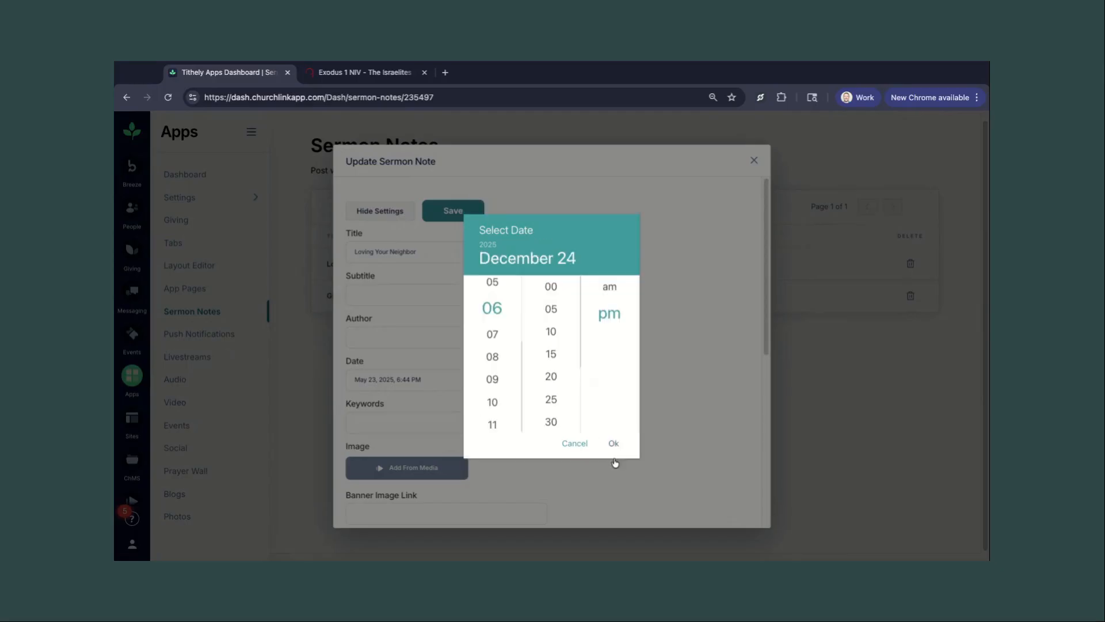
{"action": "left_click", "coordinate": [614, 444]}
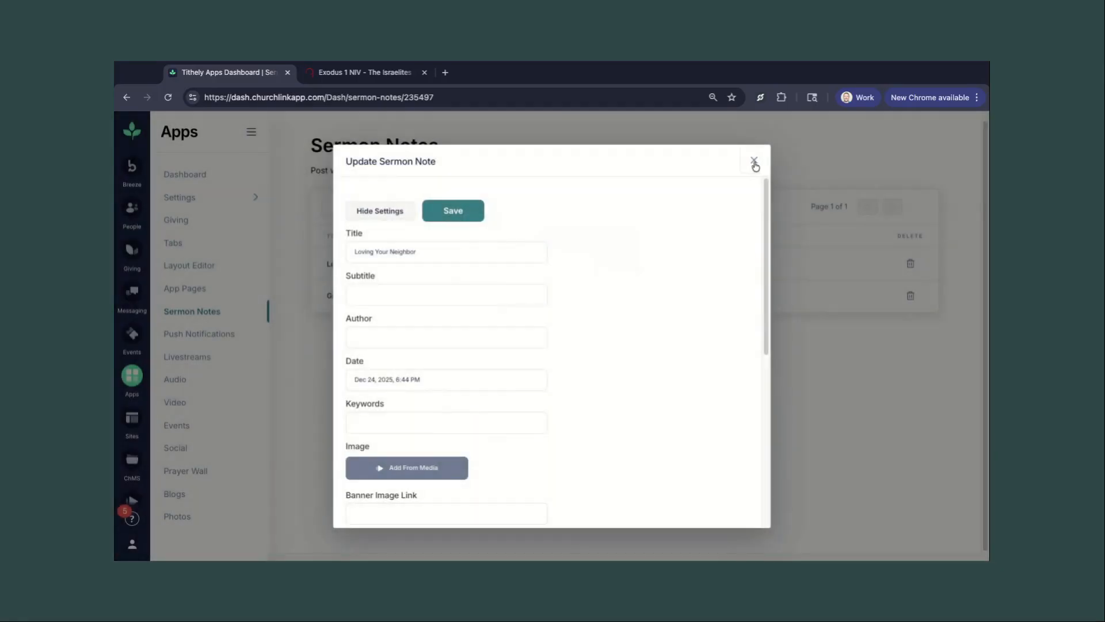
Save the updated Loving Your Neighbor sermon note and close its editor.
{"action": "left_click", "coordinate": [756, 165]}
{"action": "left_click", "coordinate": [612, 194]}
{"action": "scroll", "coordinate": [440, 450], "scroll_direction": "down", "scroll_amount": 1}
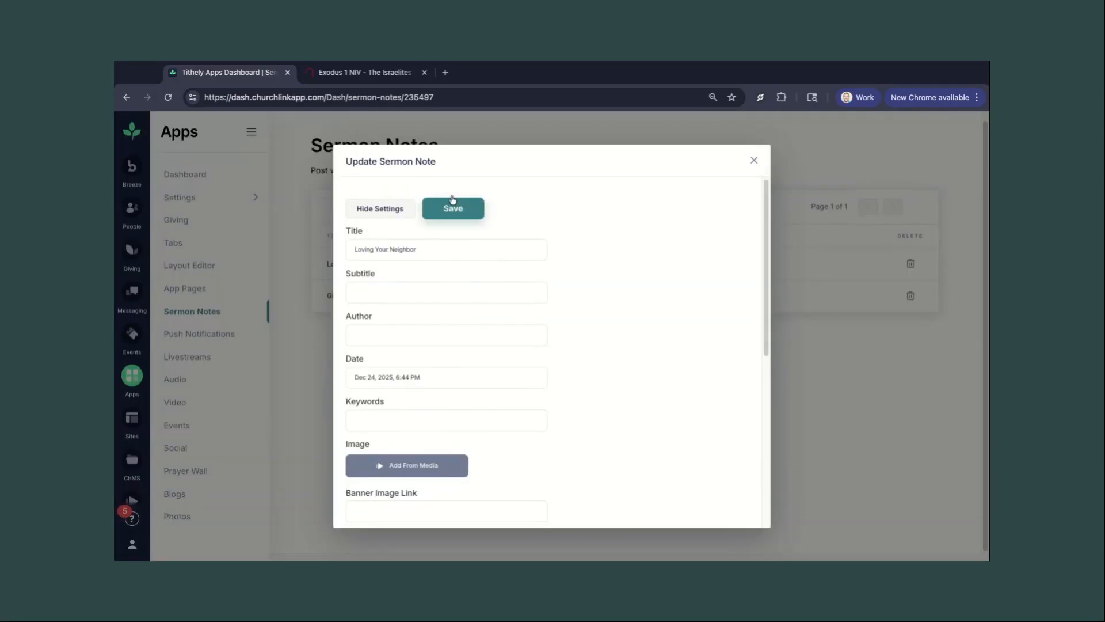
{"action": "left_click", "coordinate": [453, 204]}
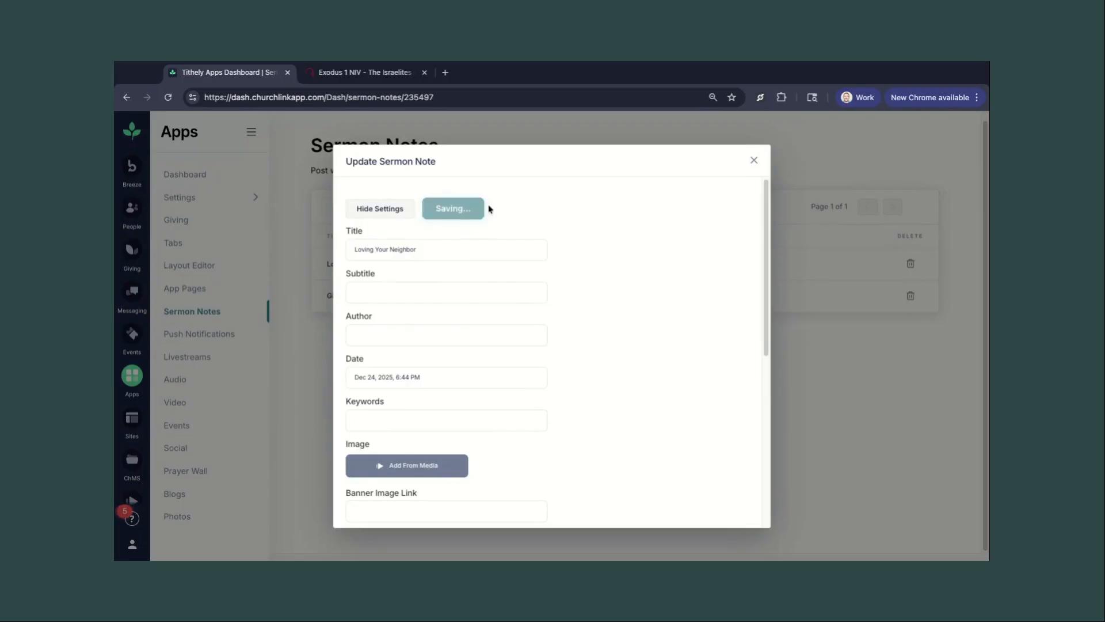
{"action": "left_click", "coordinate": [753, 159]}
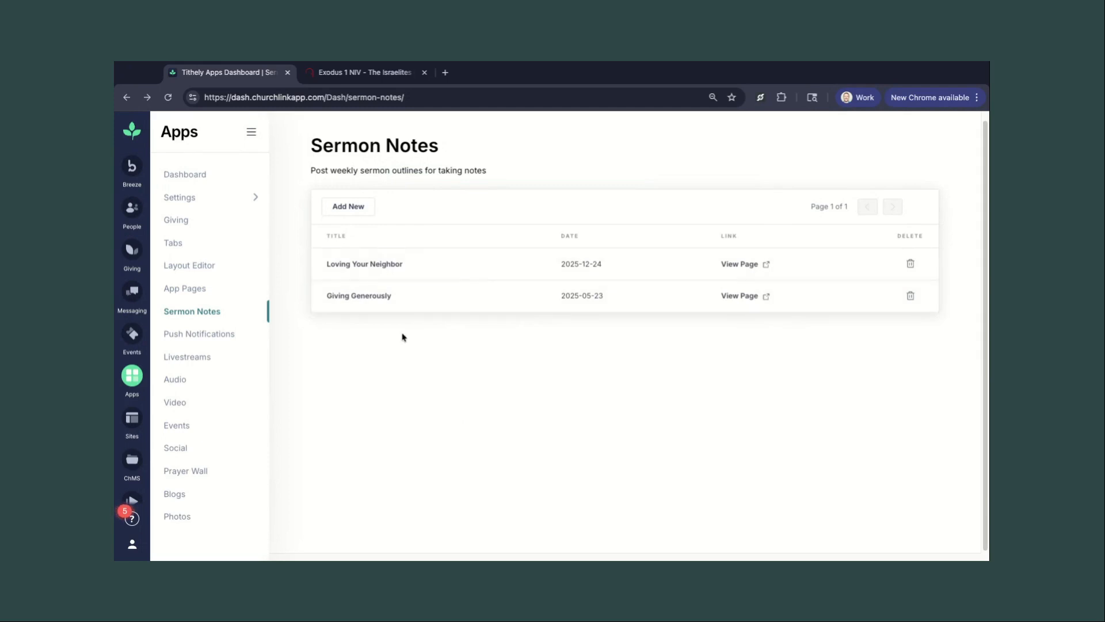
Go to Push Notifications, look over the form for sending a new notification, and close it without sending.
{"action": "left_click", "coordinate": [211, 335]}
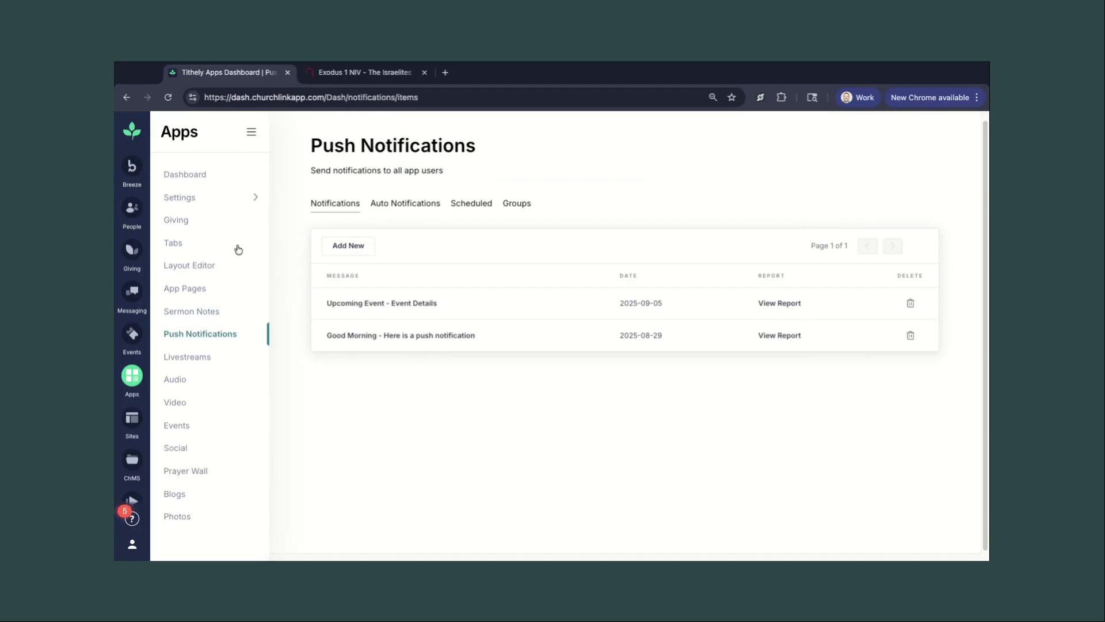
{"action": "left_click", "coordinate": [337, 250]}
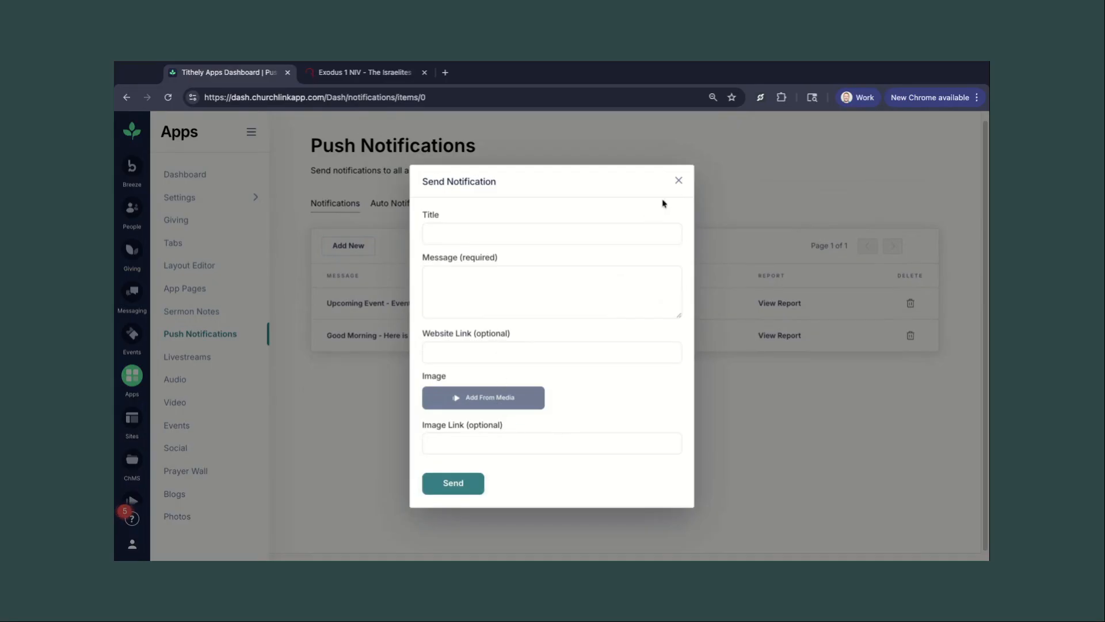
{"action": "left_click", "coordinate": [678, 181]}
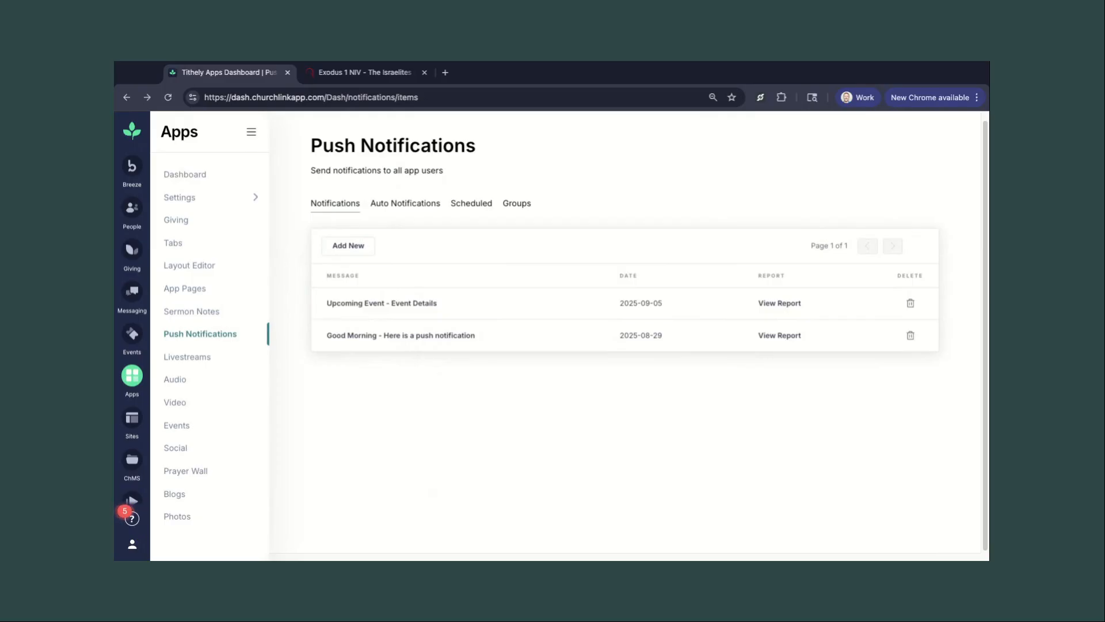
Turn on the Prayer Requests auto notification to view its setup form, and close the form without confirming.
{"action": "left_click", "coordinate": [414, 212]}
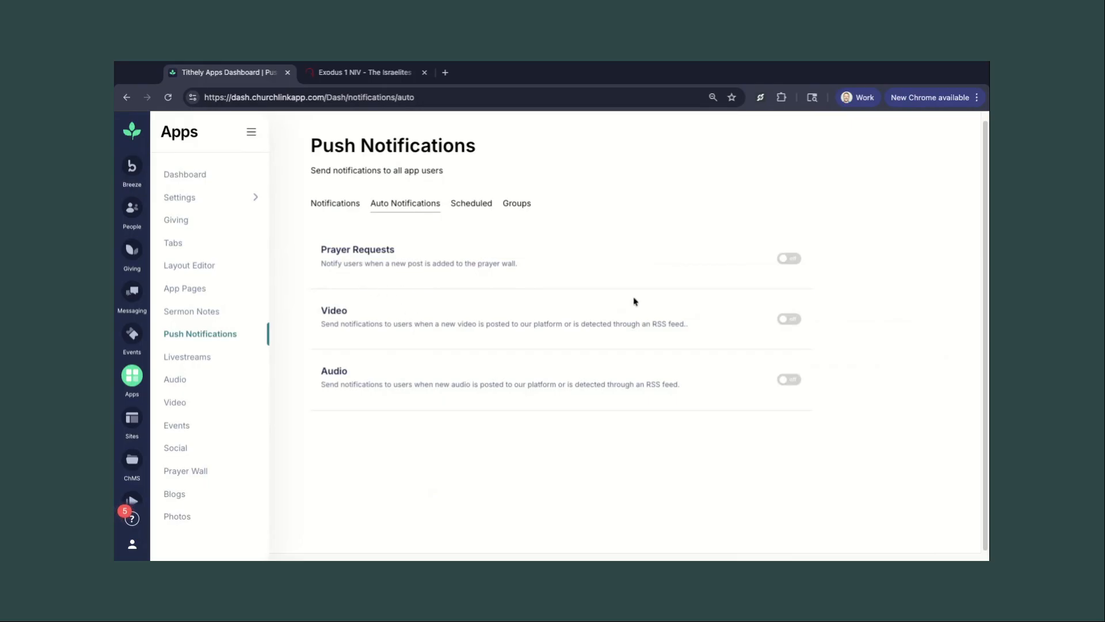
{"action": "left_click", "coordinate": [789, 258]}
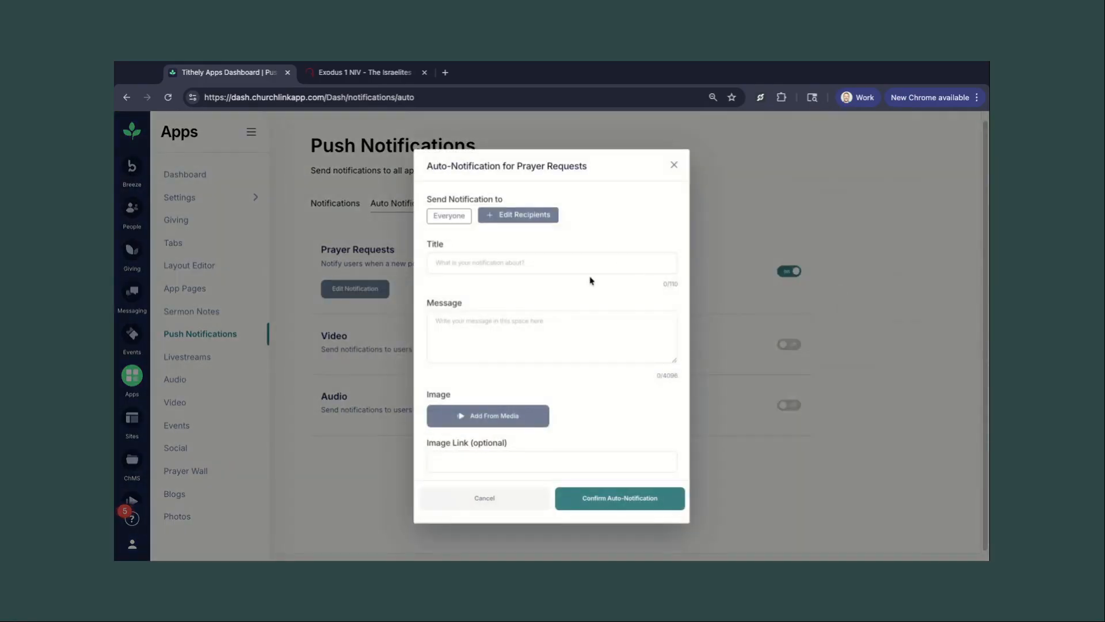
{"action": "left_click", "coordinate": [674, 165]}
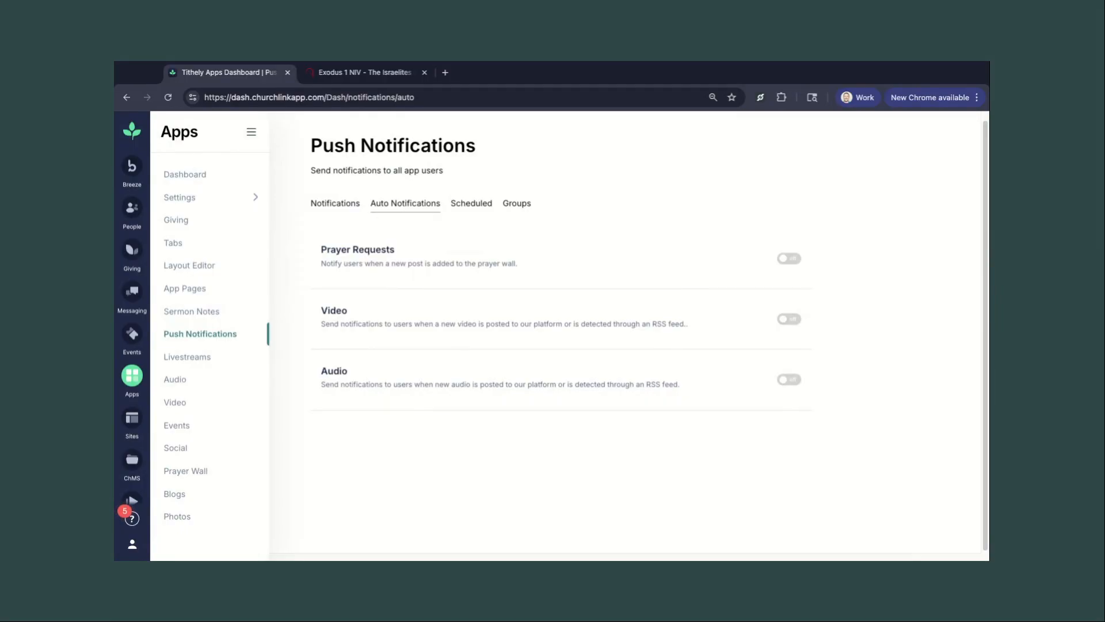
Start a new scheduled push notification and set its scheduled date and time to October 24, 2025, 12:40 PM.
{"action": "left_click", "coordinate": [468, 207]}
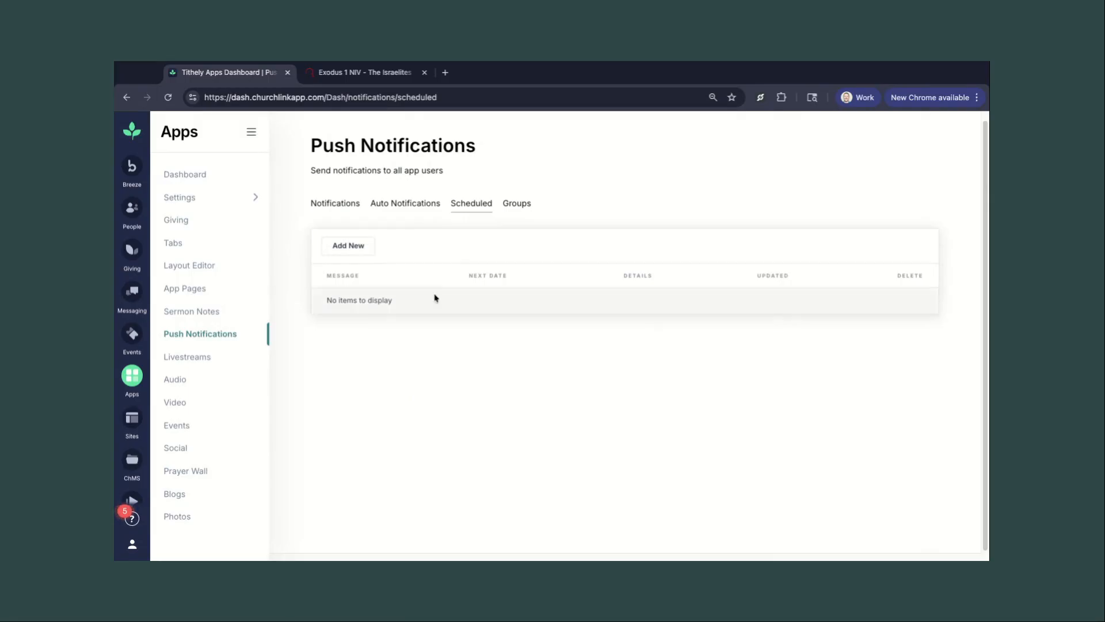
{"action": "left_click", "coordinate": [352, 248]}
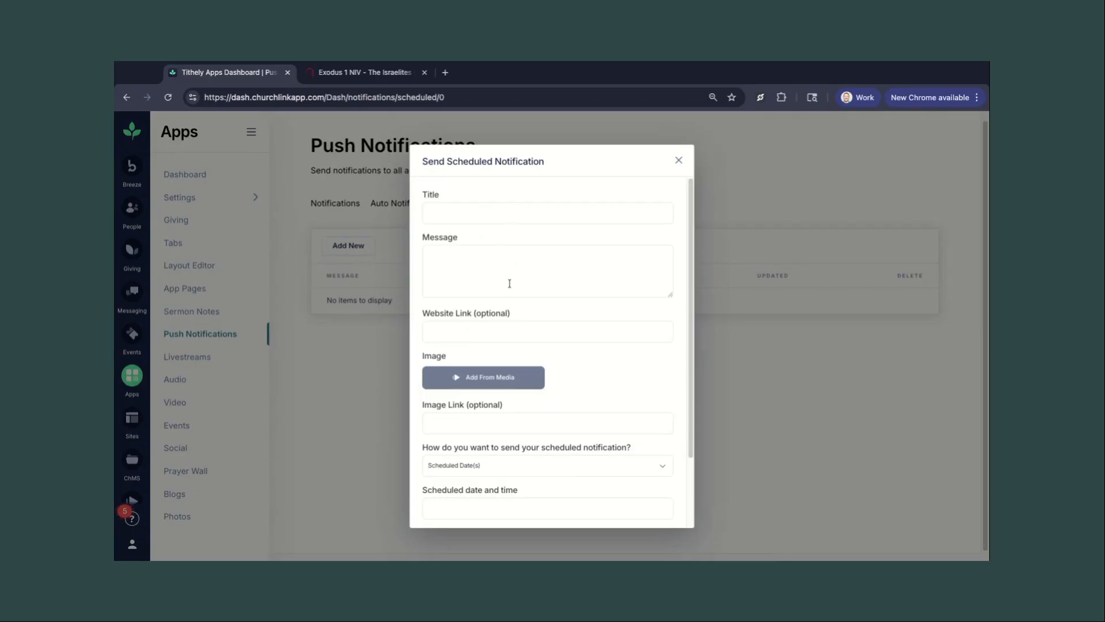
{"action": "scroll", "coordinate": [485, 305], "scroll_direction": "down", "scroll_amount": 2}
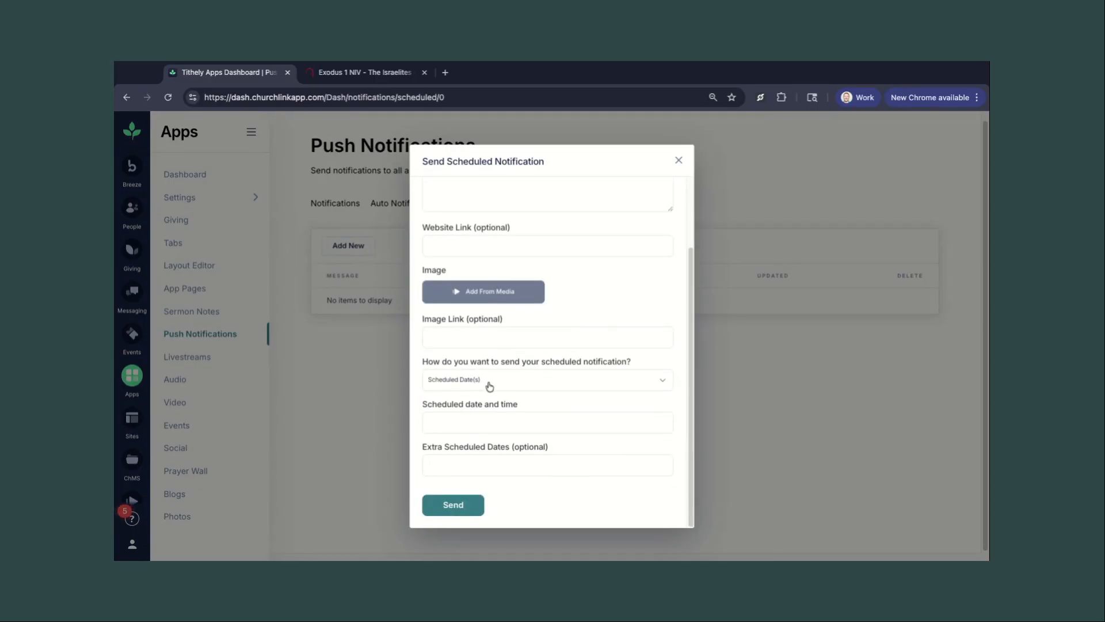
{"action": "left_click", "coordinate": [515, 420]}
{"action": "left_click", "coordinate": [539, 399]}
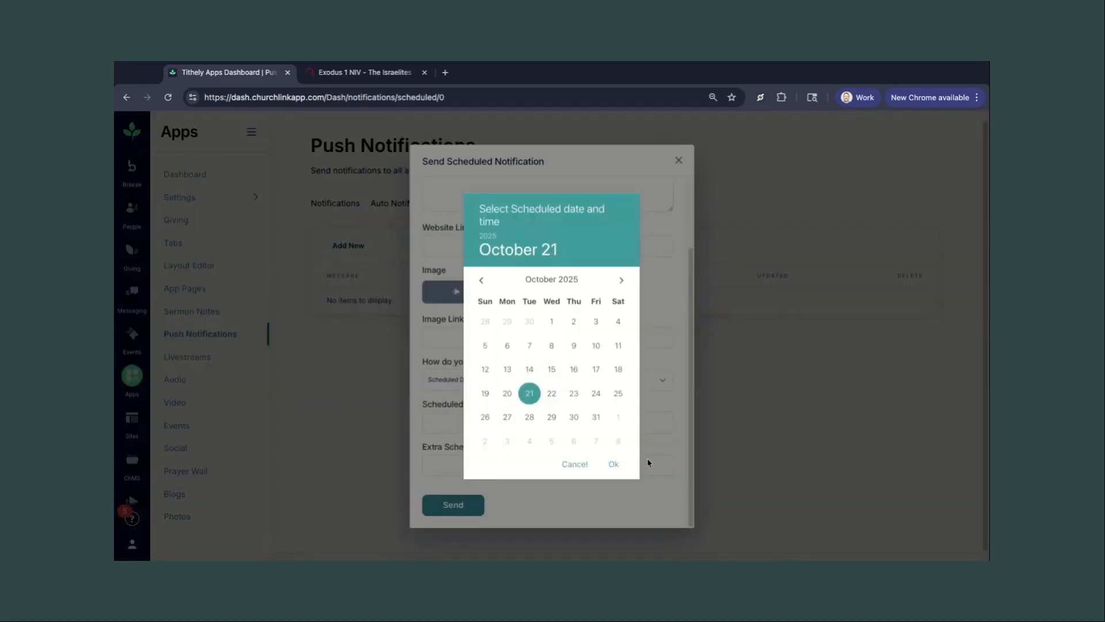
{"action": "left_click", "coordinate": [595, 393]}
{"action": "left_click", "coordinate": [614, 464]}
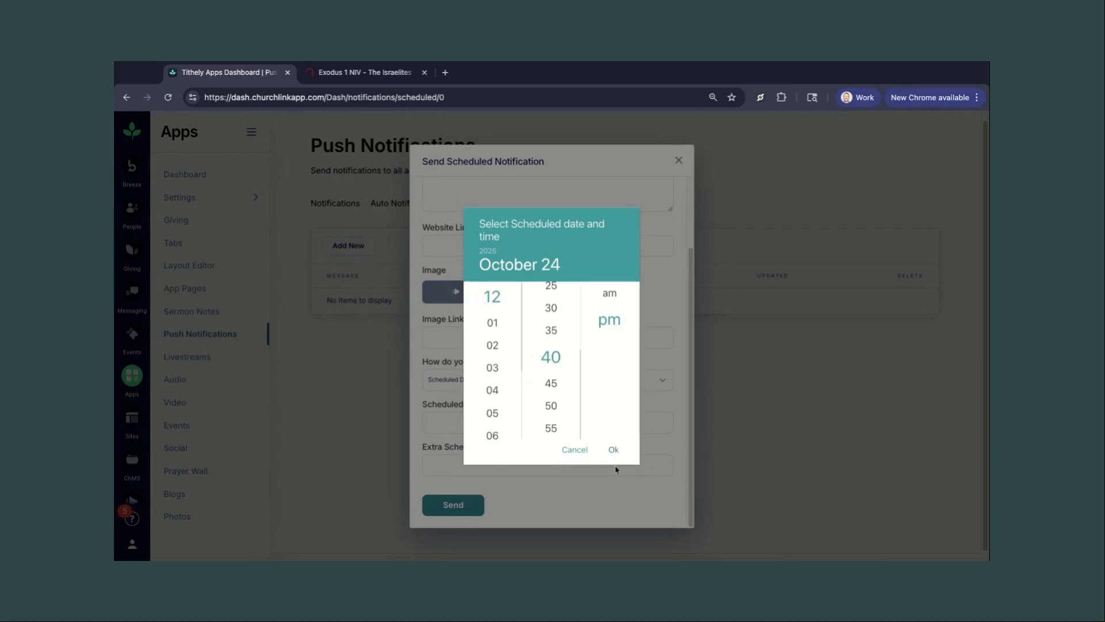
{"action": "left_click", "coordinate": [614, 453]}
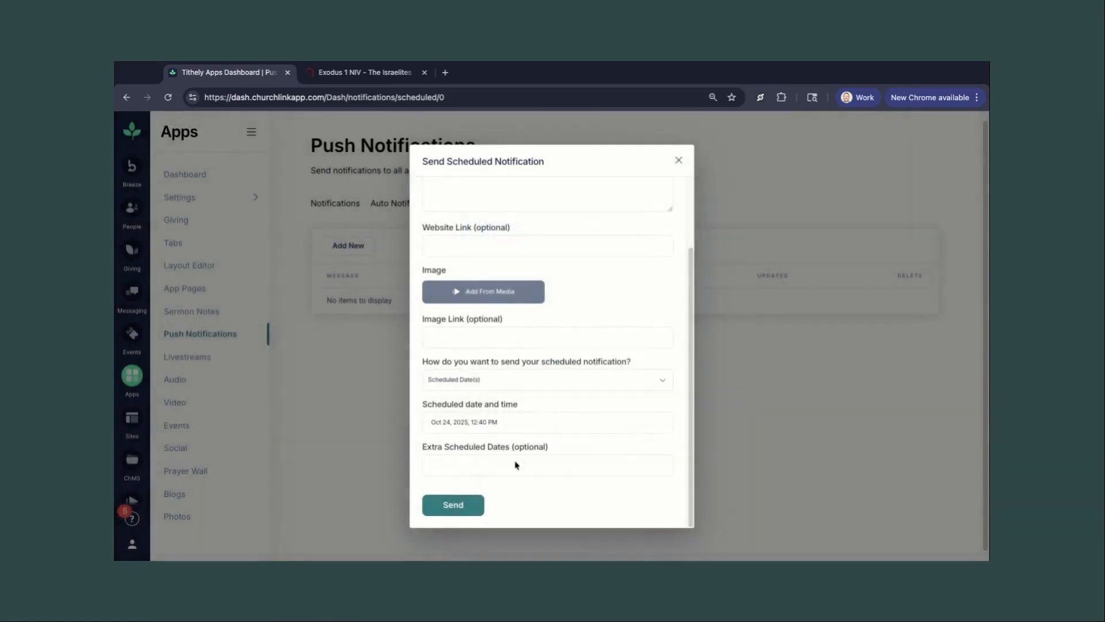
Switch the scheduled notification's sending method to Recurrence Rule, and close the form without sending.
{"action": "left_click", "coordinate": [512, 460]}
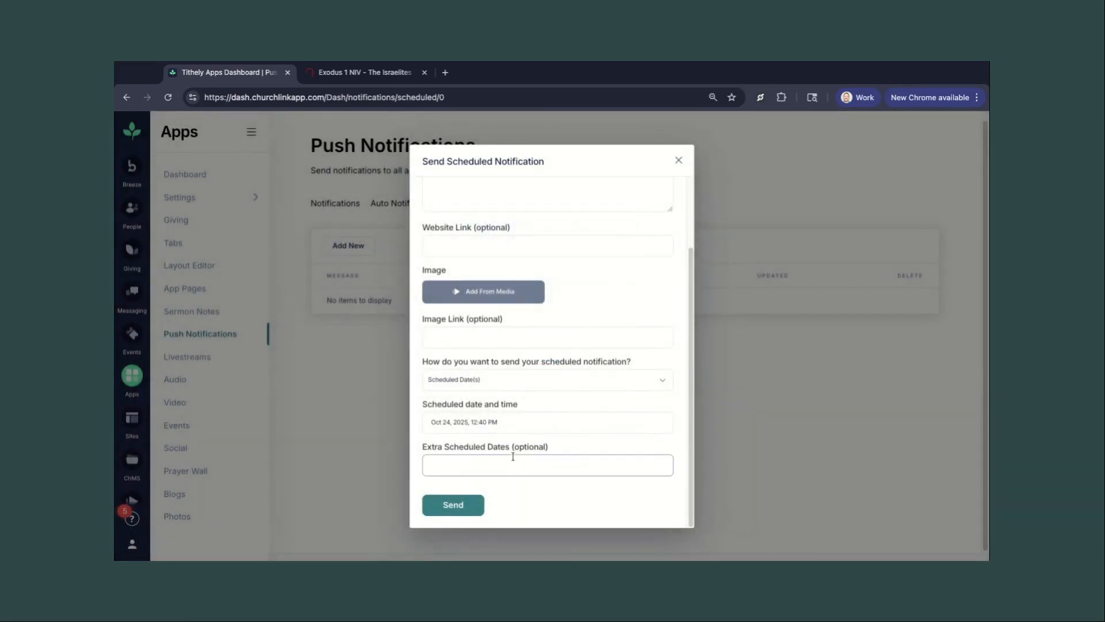
{"action": "left_click", "coordinate": [502, 389]}
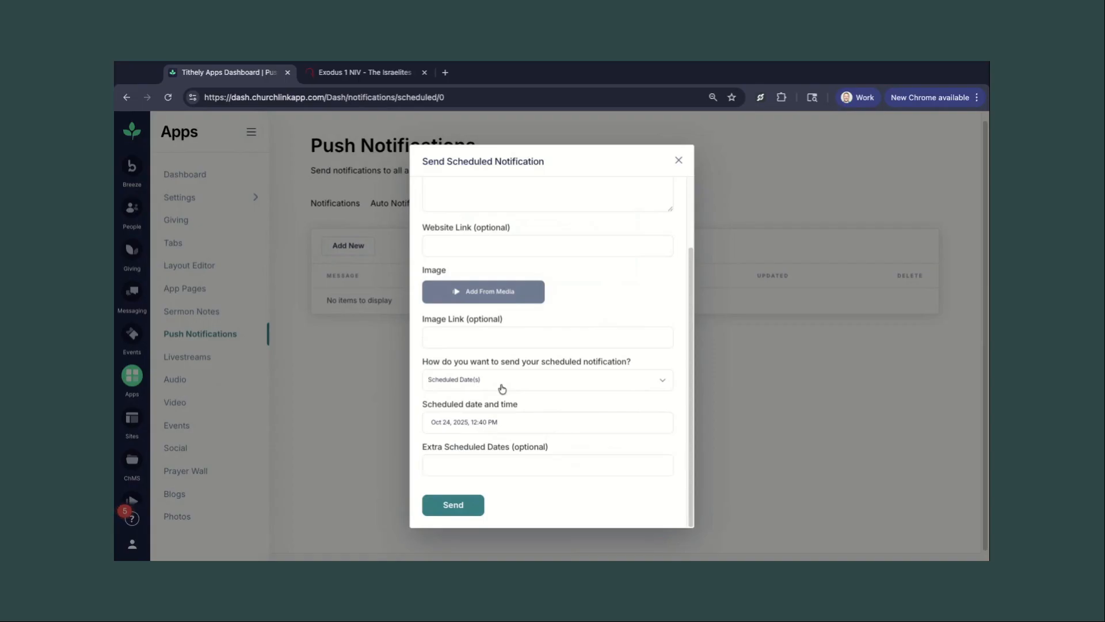
{"action": "left_click", "coordinate": [462, 392]}
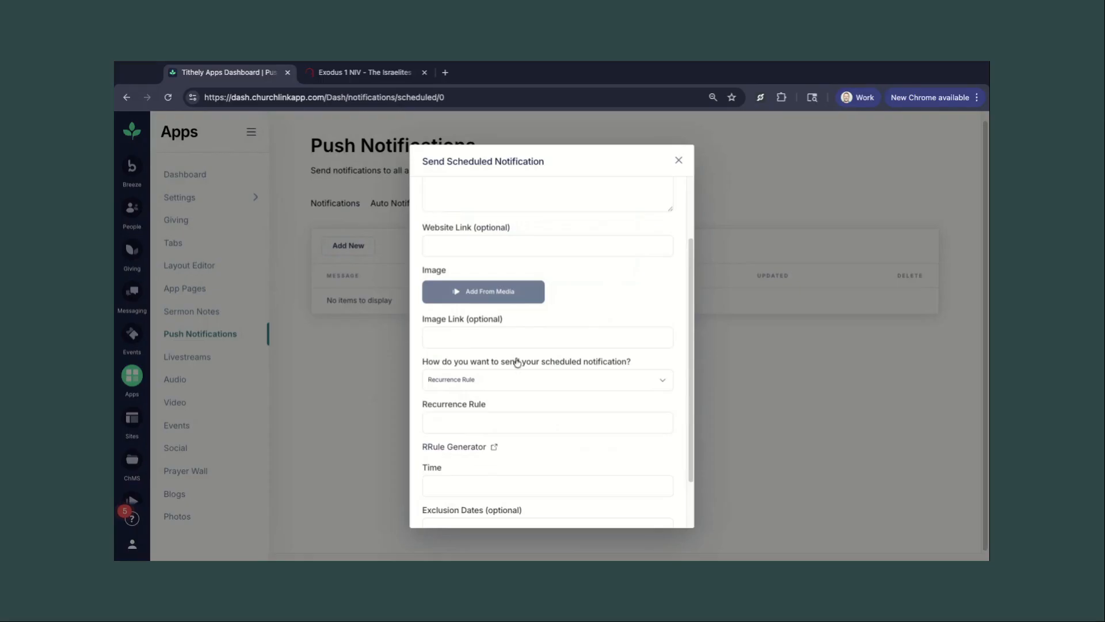
{"action": "left_click", "coordinate": [677, 159]}
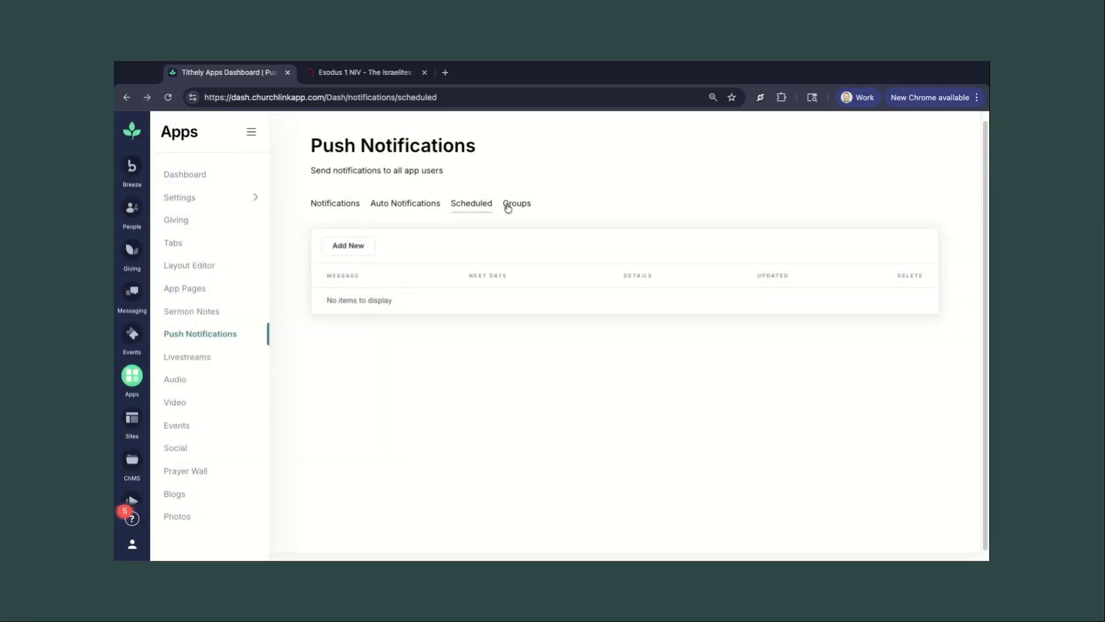
Create a push notification group named Teens and close the group form.
{"action": "left_click", "coordinate": [512, 206]}
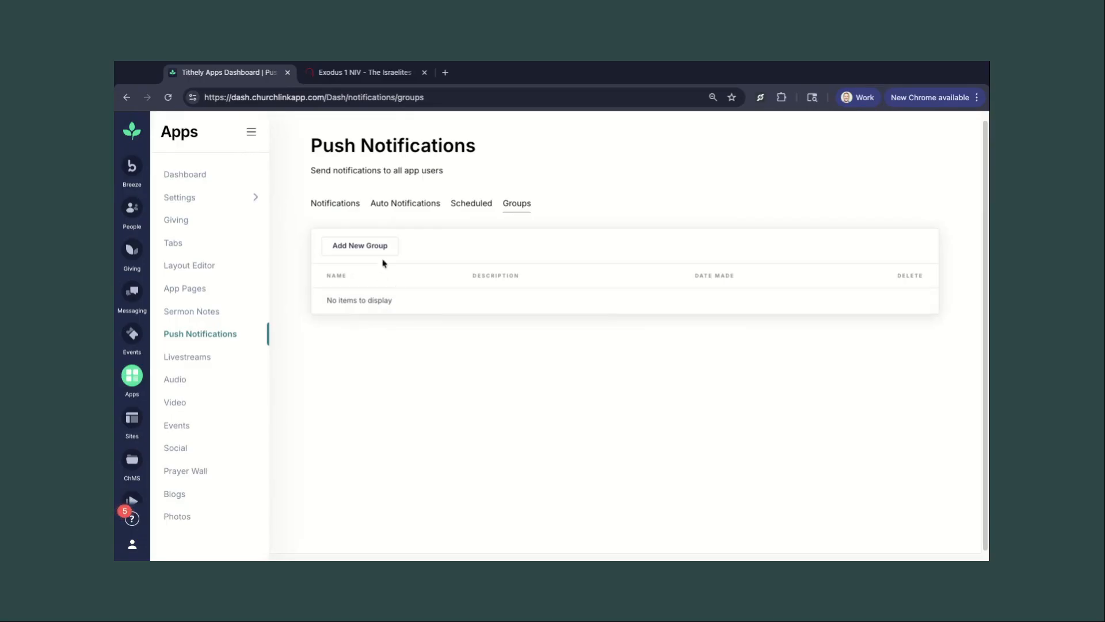
{"action": "left_click", "coordinate": [362, 246]}
{"action": "left_click", "coordinate": [496, 295]}
{"action": "type", "text": "Teens"}
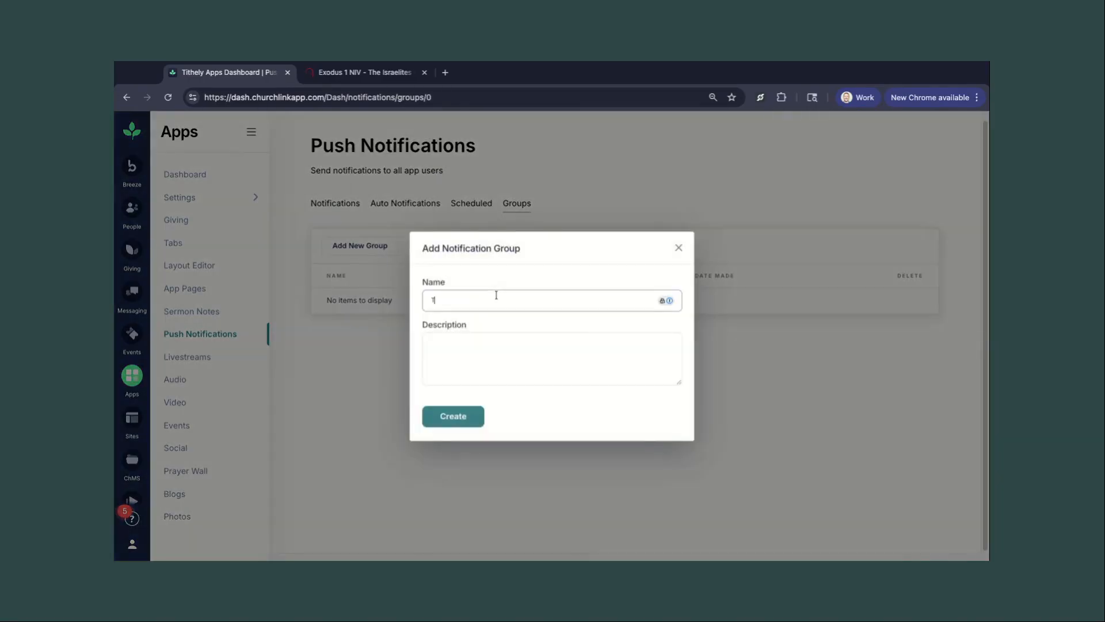
{"action": "key", "text": "BackSpace"}
{"action": "key", "text": "BackSpace"}
{"action": "type", "text": "ns"}
{"action": "left_click", "coordinate": [460, 417]}
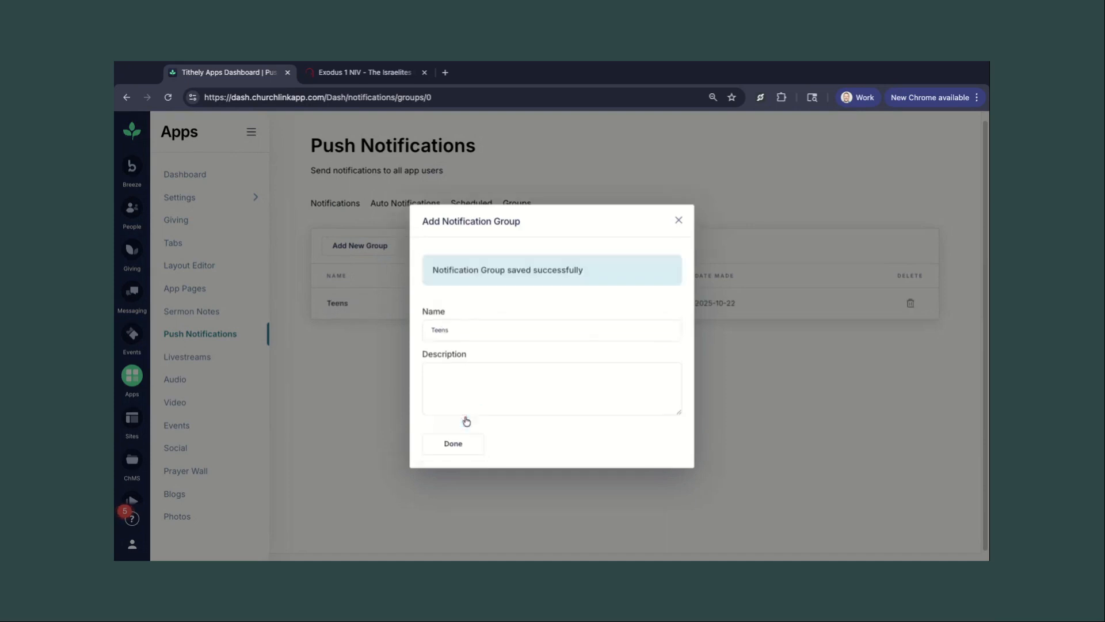
{"action": "left_click", "coordinate": [678, 220]}
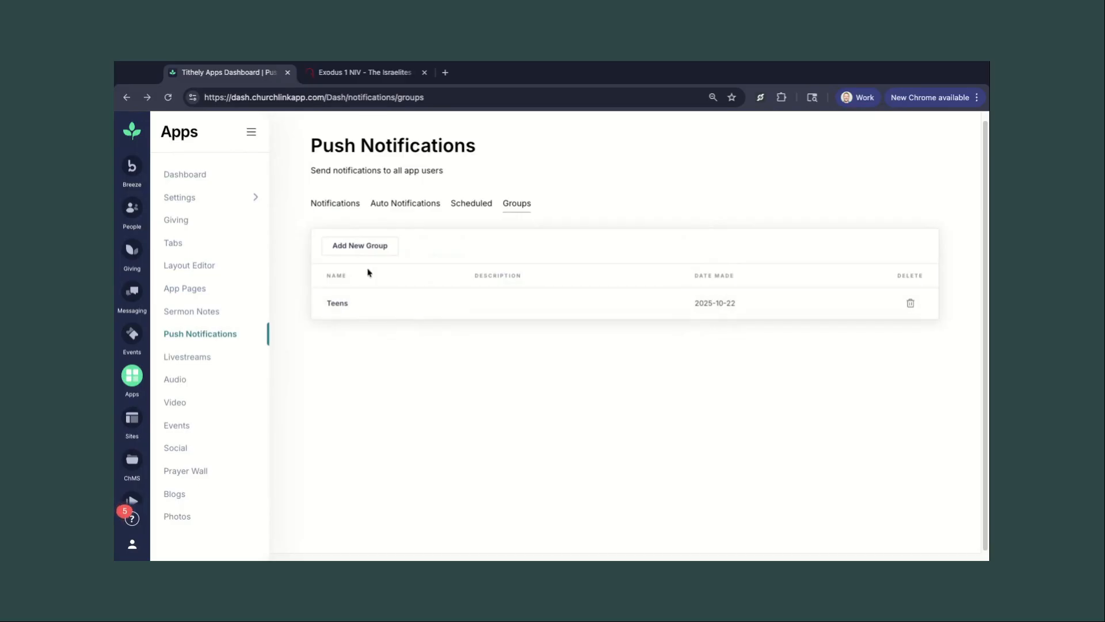
Start a new push notification filtered to the Teens group, and close it without sending.
{"action": "left_click", "coordinate": [347, 211]}
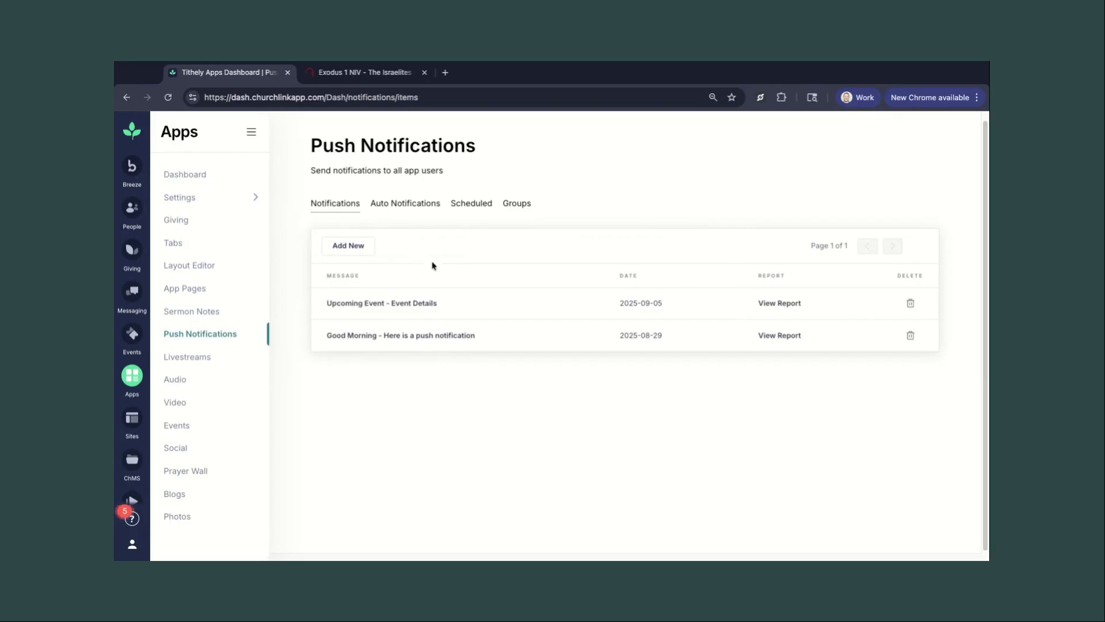
{"action": "left_click", "coordinate": [368, 246]}
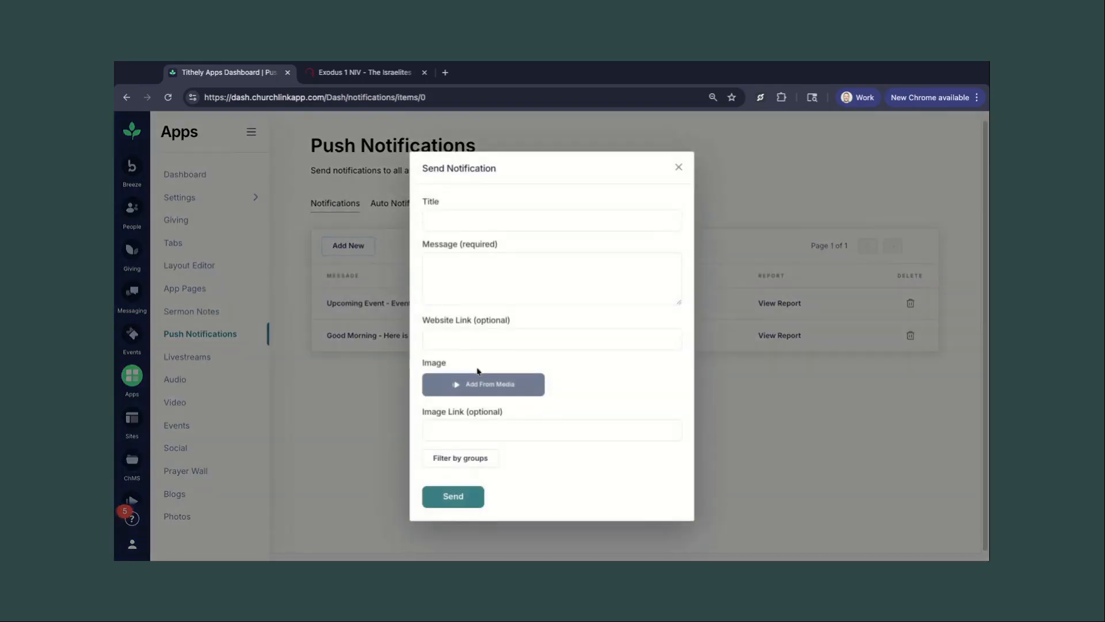
{"action": "left_click", "coordinate": [487, 459]}
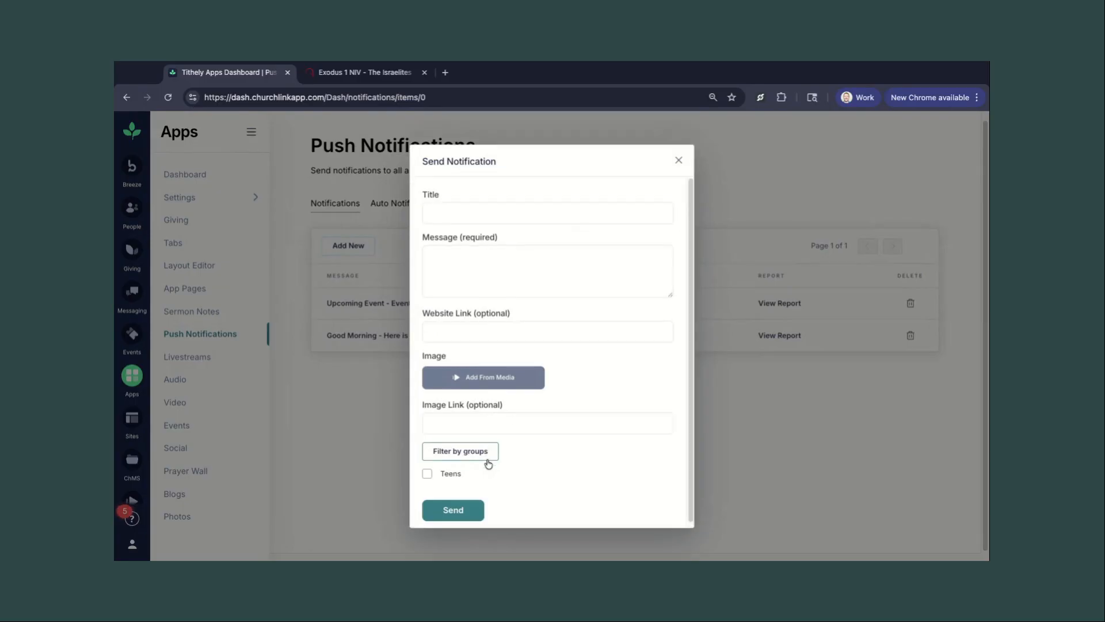
{"action": "left_click", "coordinate": [427, 474]}
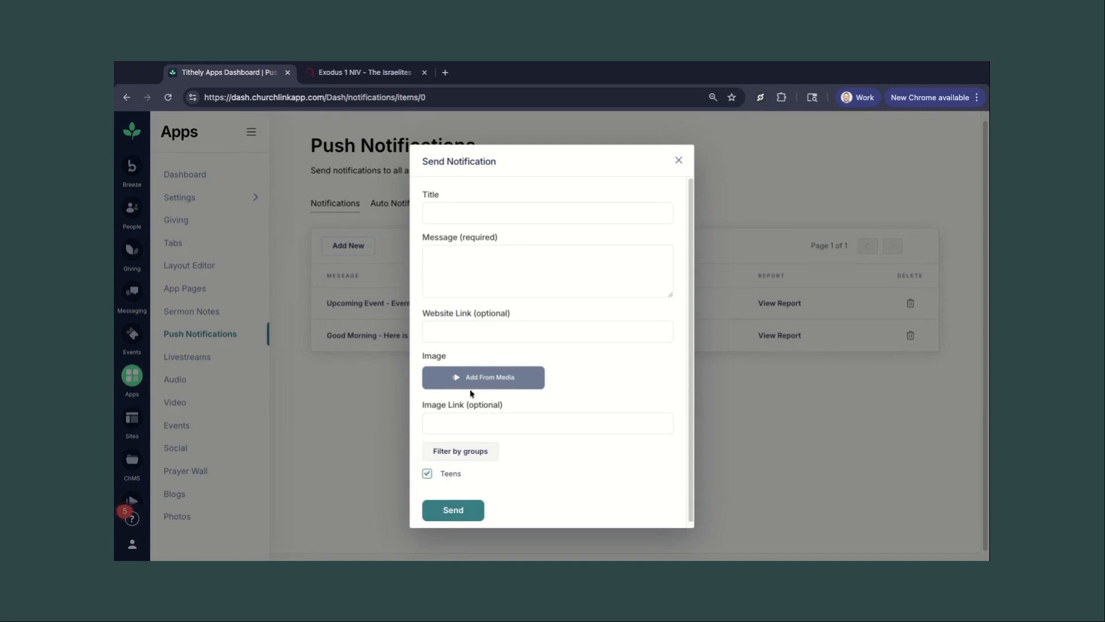
{"action": "left_click", "coordinate": [679, 161]}
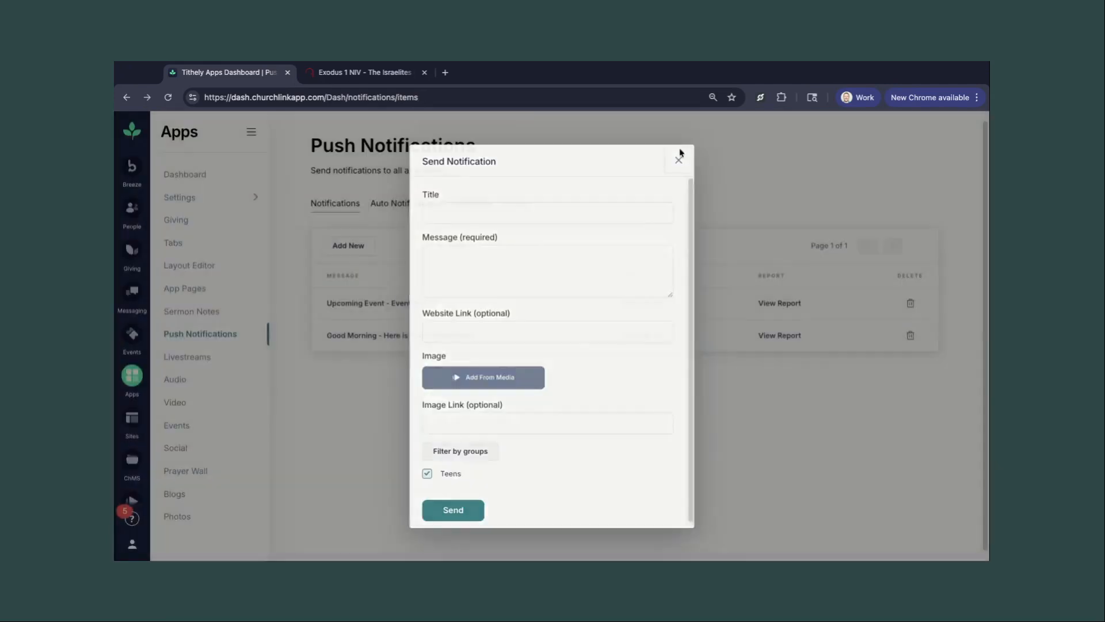
{"action": "left_click", "coordinate": [679, 154]}
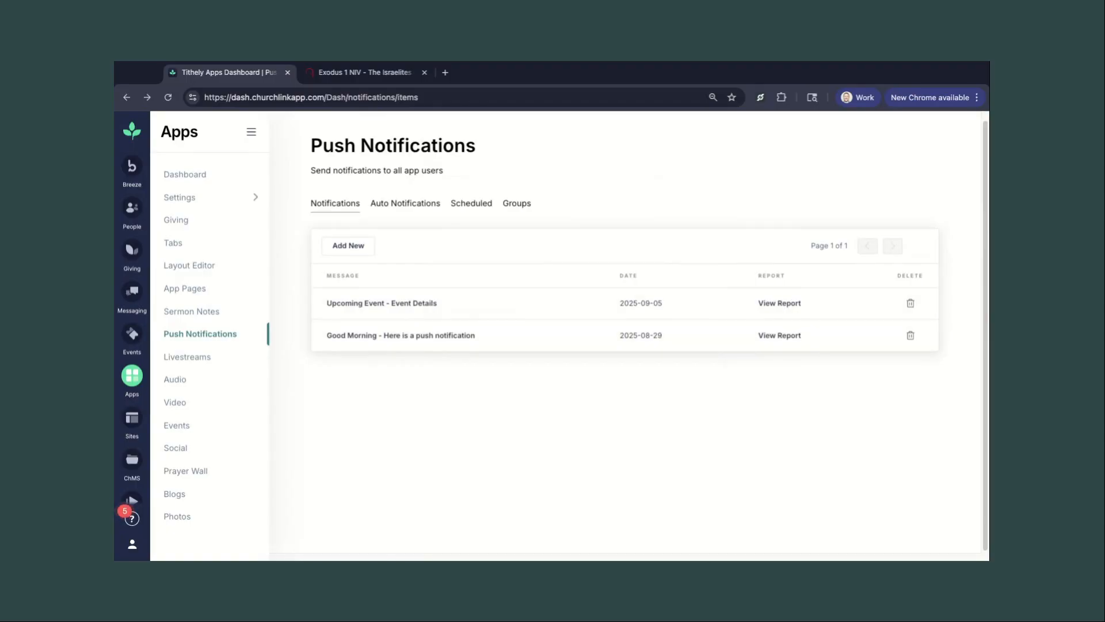
Open the livestreams list, review the options for adding a new livestream, and close the form without creating one.
{"action": "left_click", "coordinate": [205, 359]}
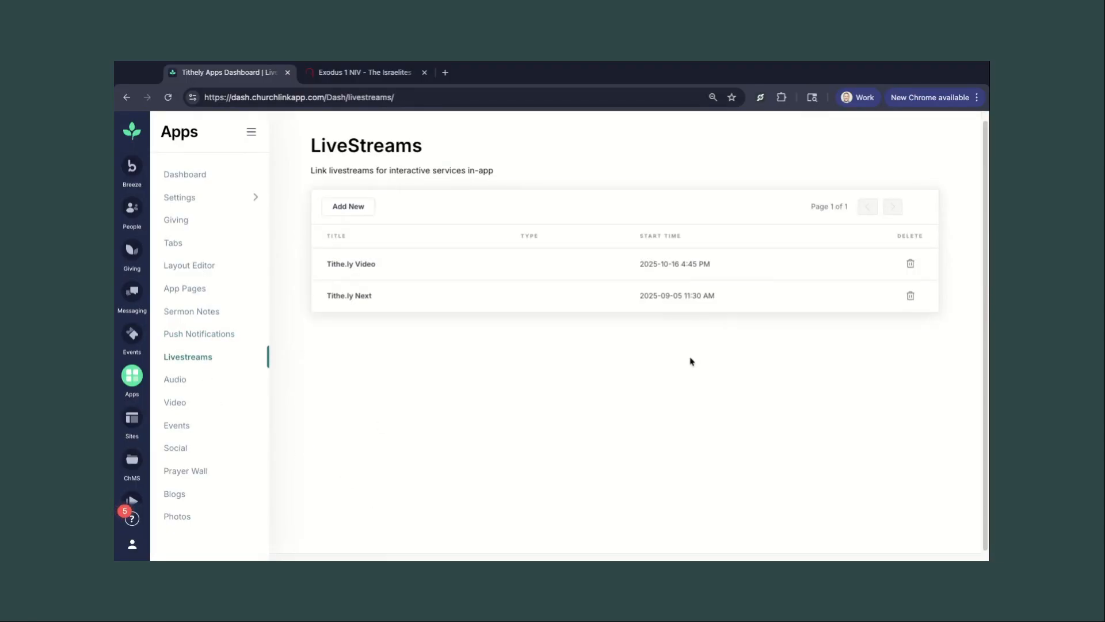
{"action": "left_click", "coordinate": [369, 215]}
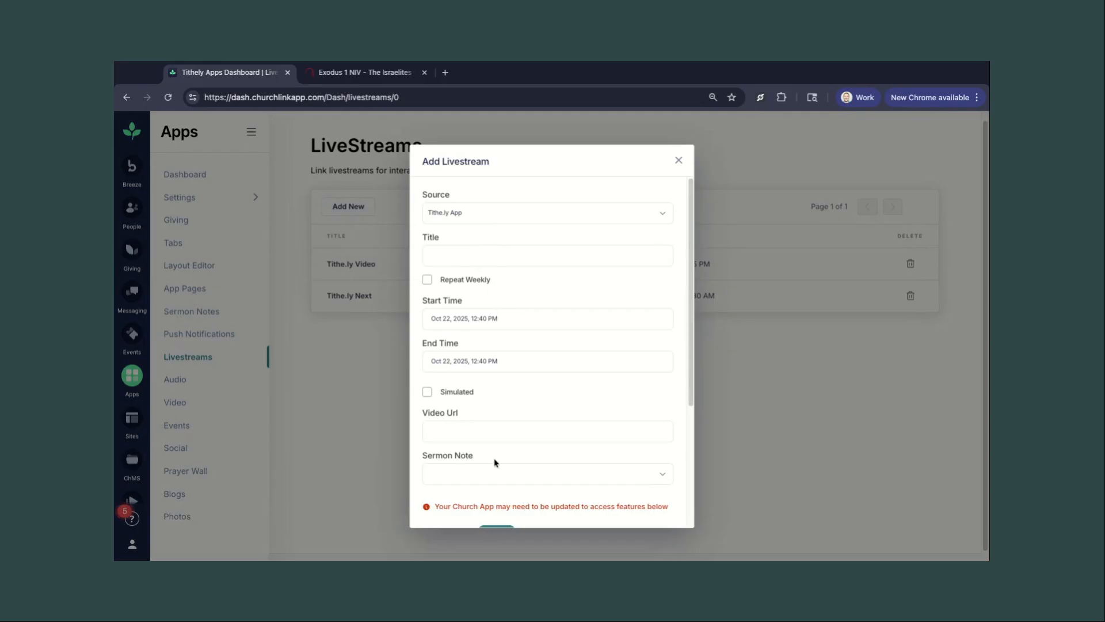
{"action": "scroll", "coordinate": [518, 465], "scroll_direction": "down", "scroll_amount": 1}
{"action": "scroll", "coordinate": [518, 466], "scroll_direction": "down", "scroll_amount": 3}
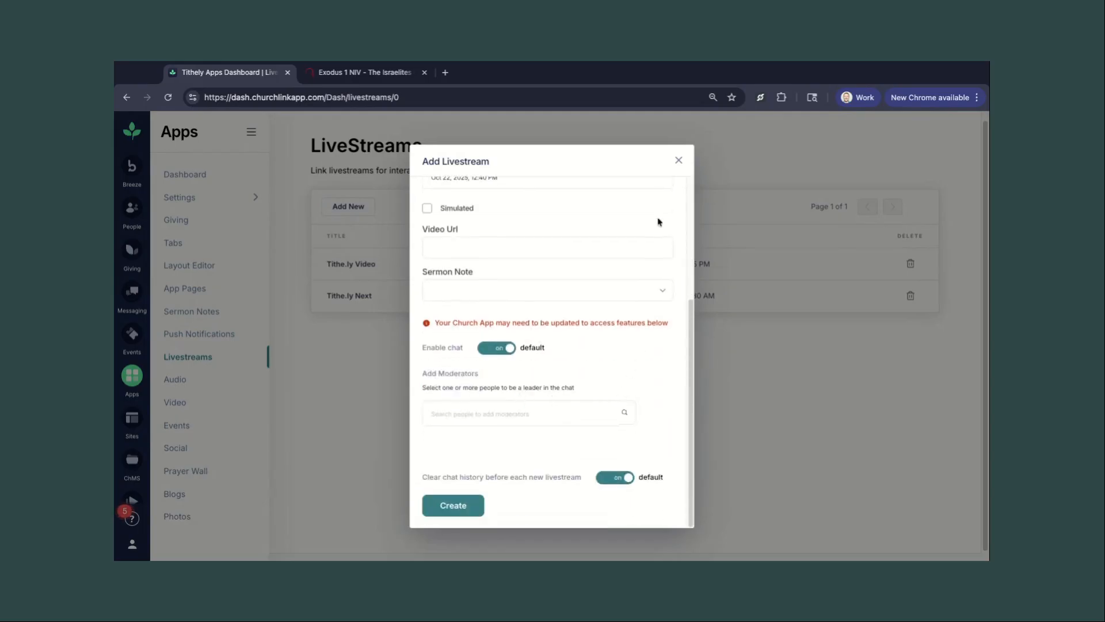
{"action": "left_click", "coordinate": [679, 160]}
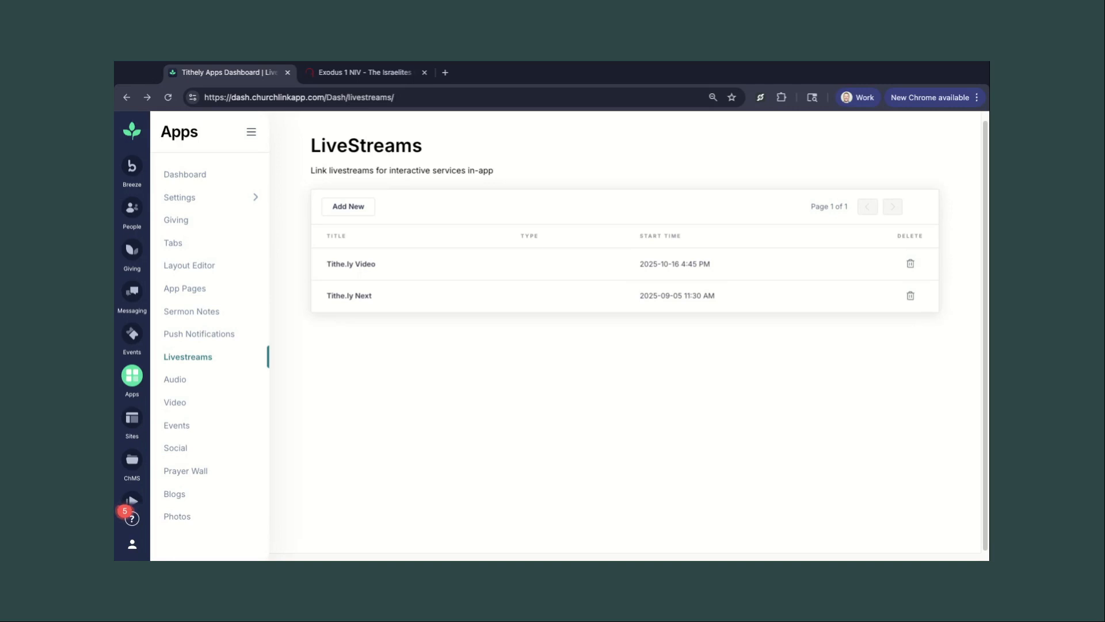
Look through the Audio, Video and Events sections, and view the RSS feeds in the Audio section.
{"action": "left_click", "coordinate": [178, 381]}
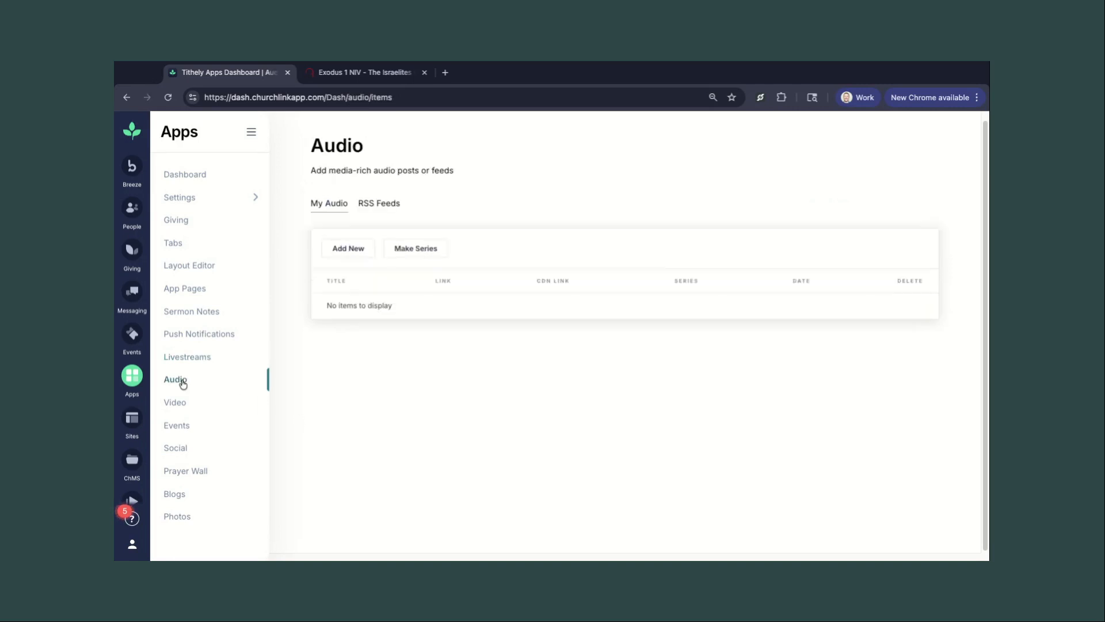
{"action": "left_click", "coordinate": [178, 403]}
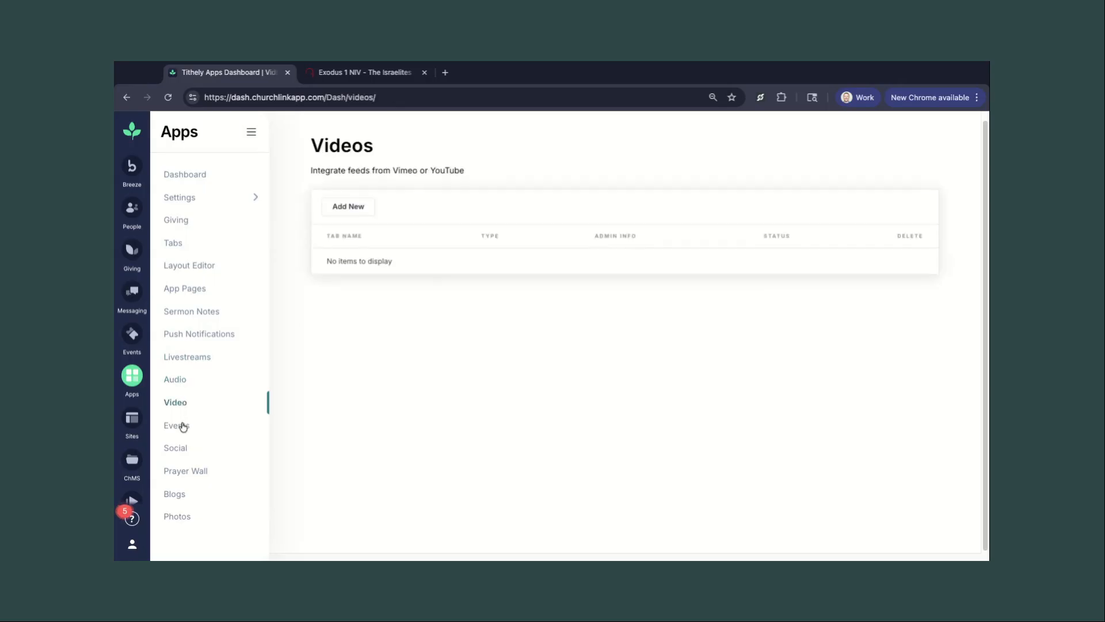
{"action": "left_click", "coordinate": [182, 426]}
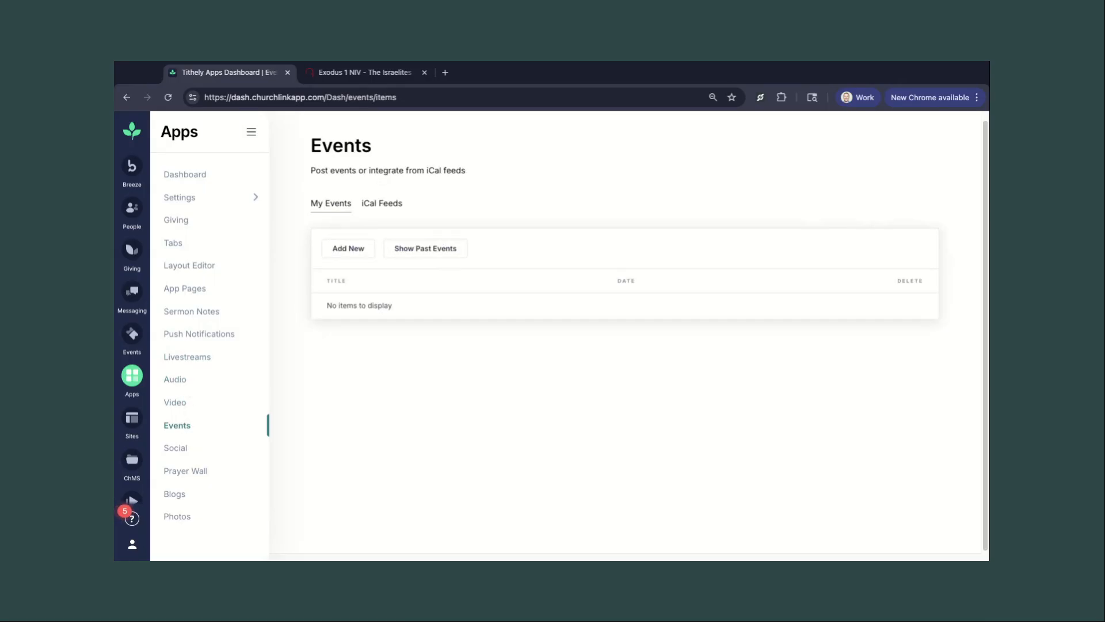
{"action": "left_click", "coordinate": [185, 383]}
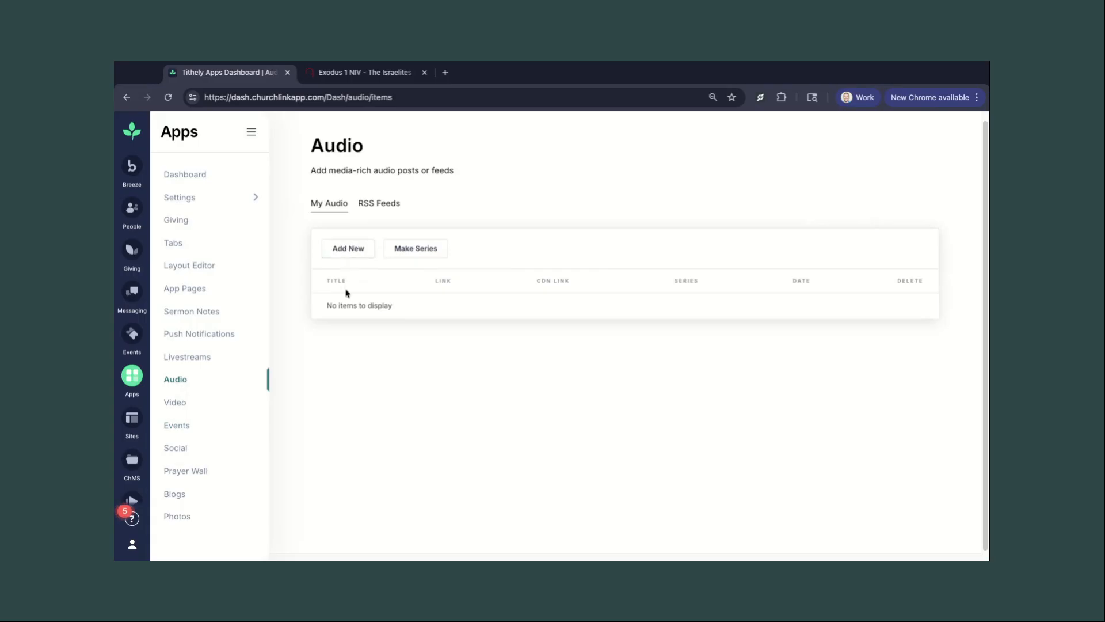
{"action": "left_click", "coordinate": [383, 210]}
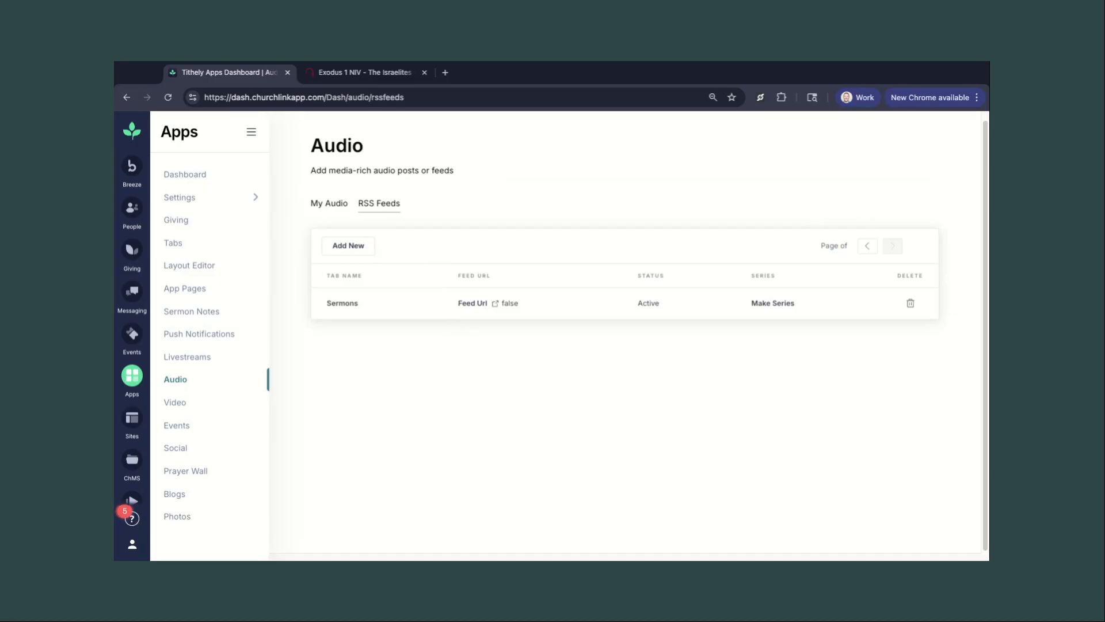
Review the Videos section, the iCal feeds under Events, and the Facebook feeds under Social.
{"action": "left_click", "coordinate": [185, 402]}
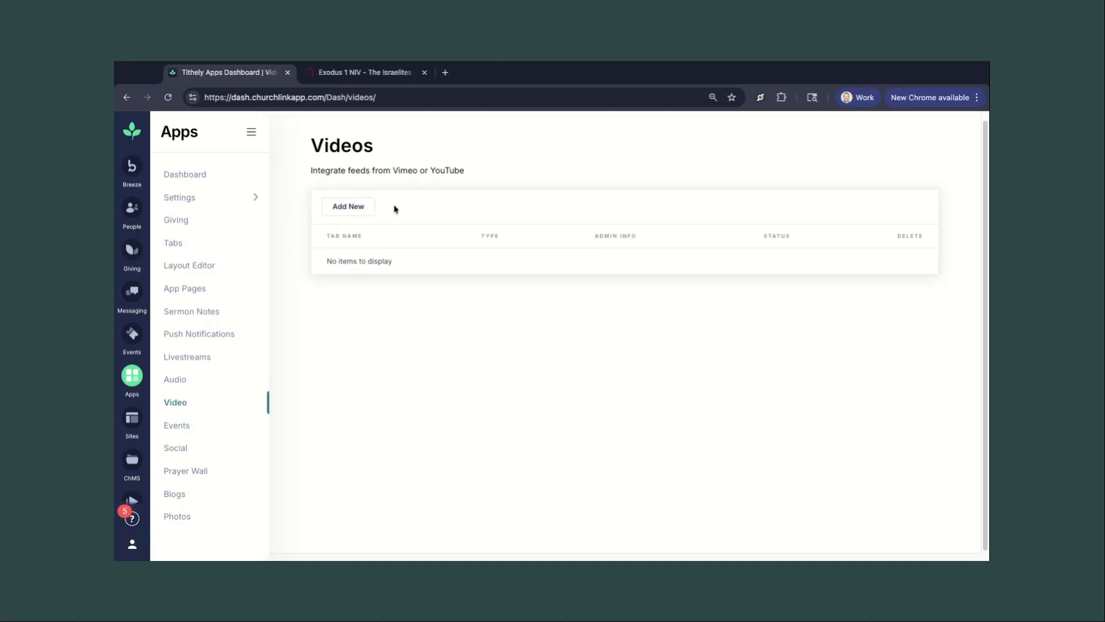
{"action": "left_click", "coordinate": [190, 425]}
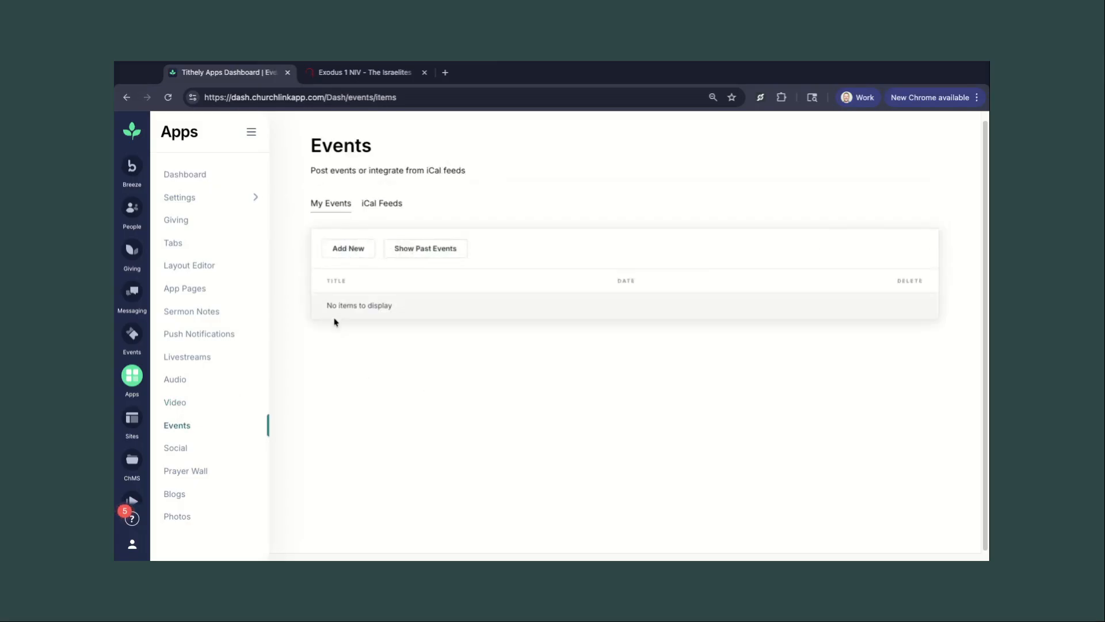
{"action": "left_click", "coordinate": [385, 203]}
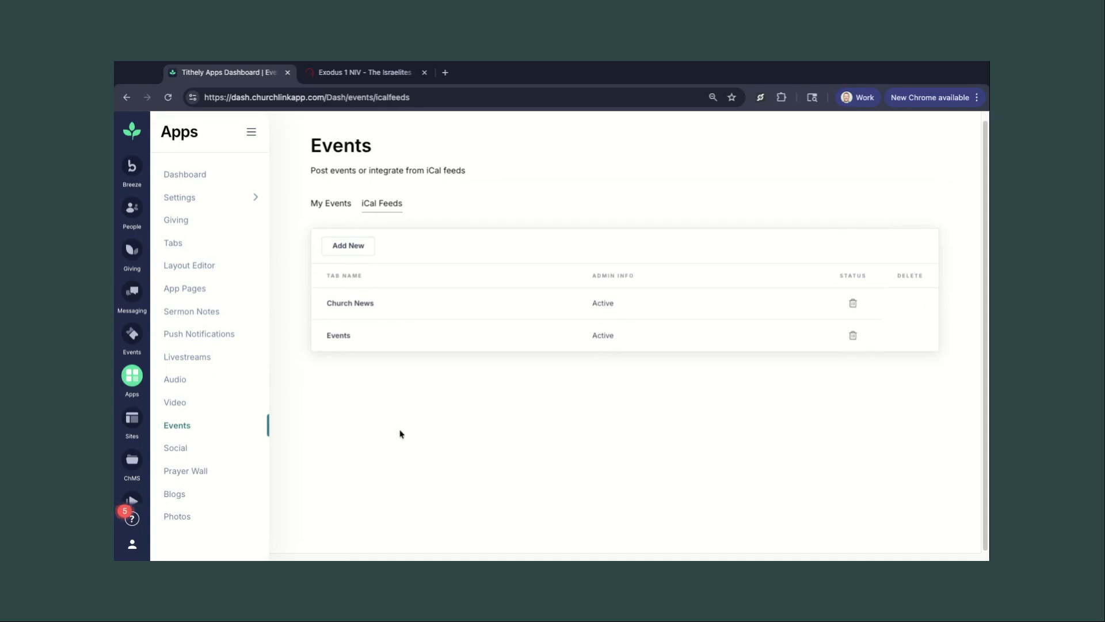
{"action": "left_click", "coordinate": [187, 453]}
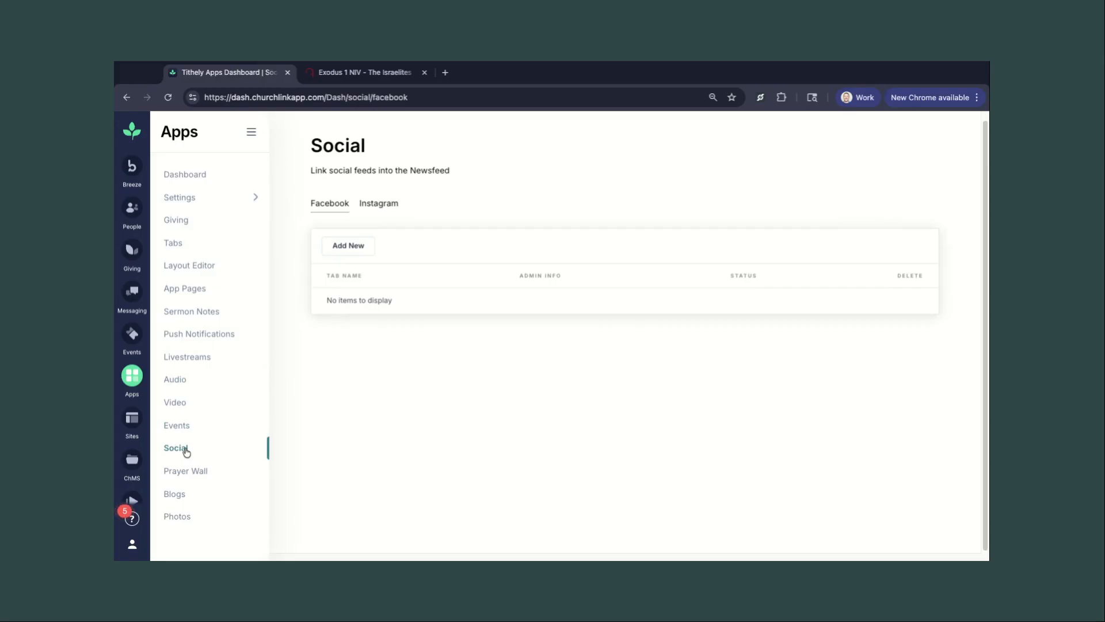
View the Prayer Wall posts and comments, and review the app's main, more and addable tabs.
{"action": "left_click", "coordinate": [167, 476]}
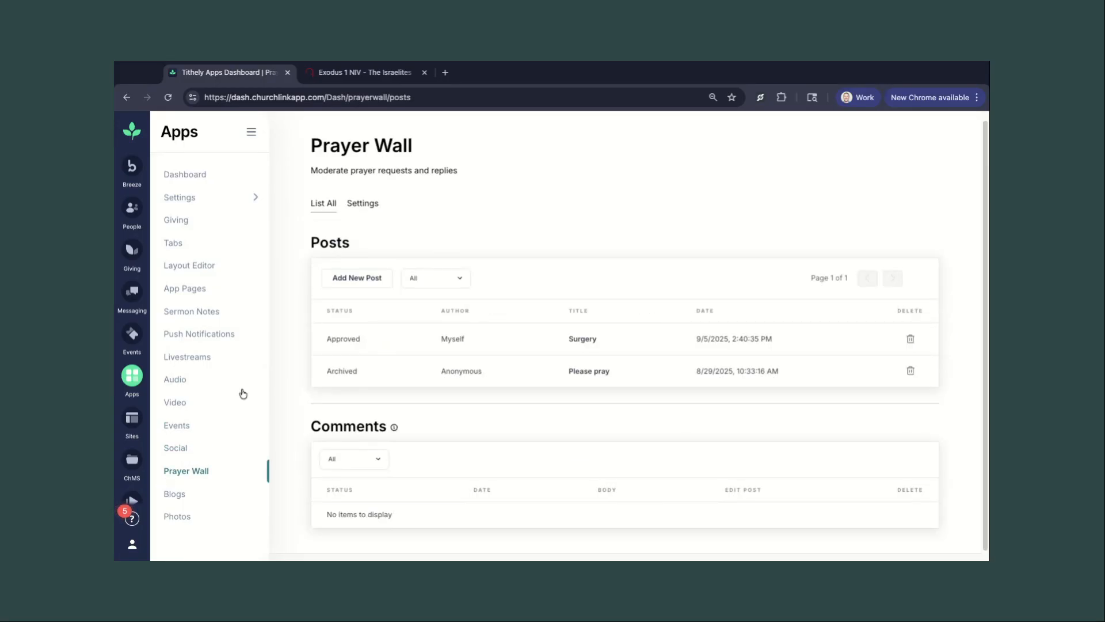
{"action": "left_click", "coordinate": [172, 244]}
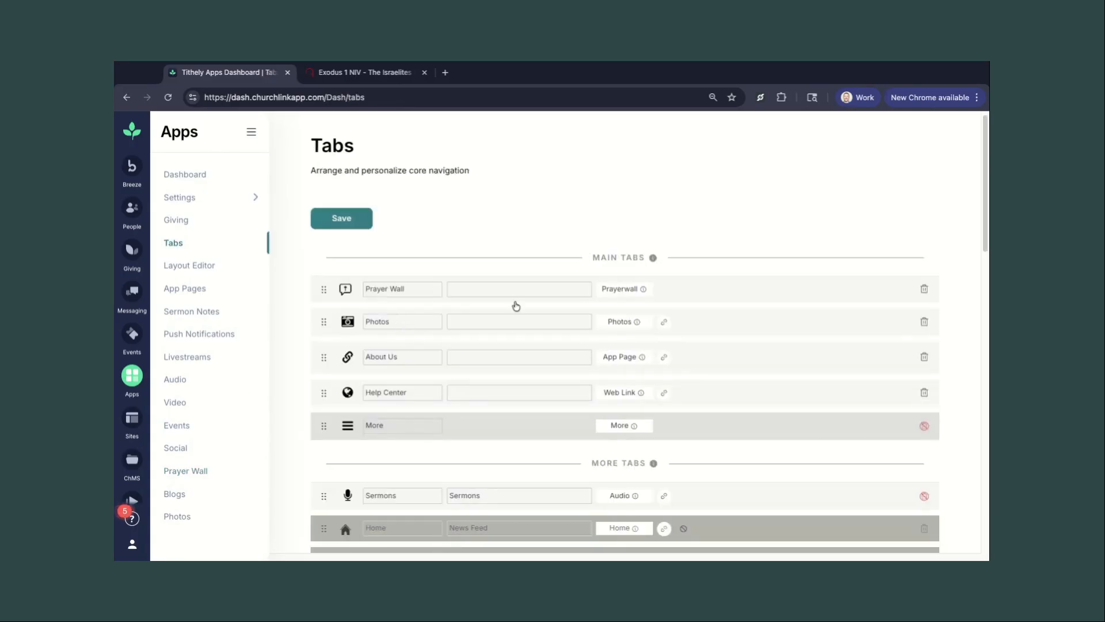
{"action": "scroll", "coordinate": [557, 466], "scroll_direction": "down", "scroll_amount": 15}
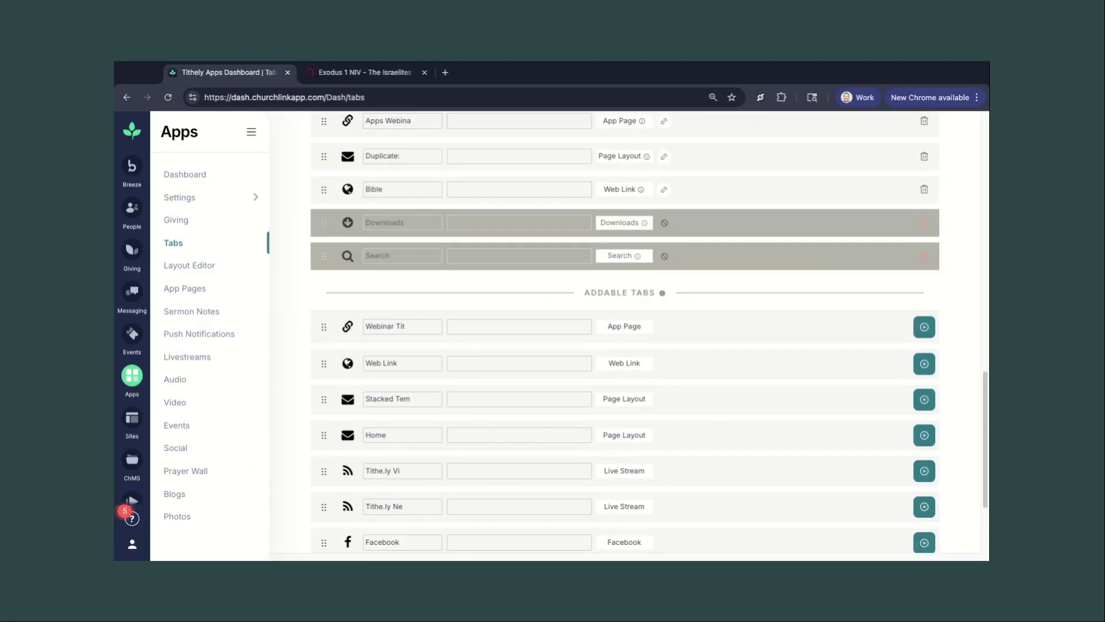
Return to the Prayer Wall, view the form for adding a new post, and close it without creating one.
{"action": "left_click", "coordinate": [203, 472]}
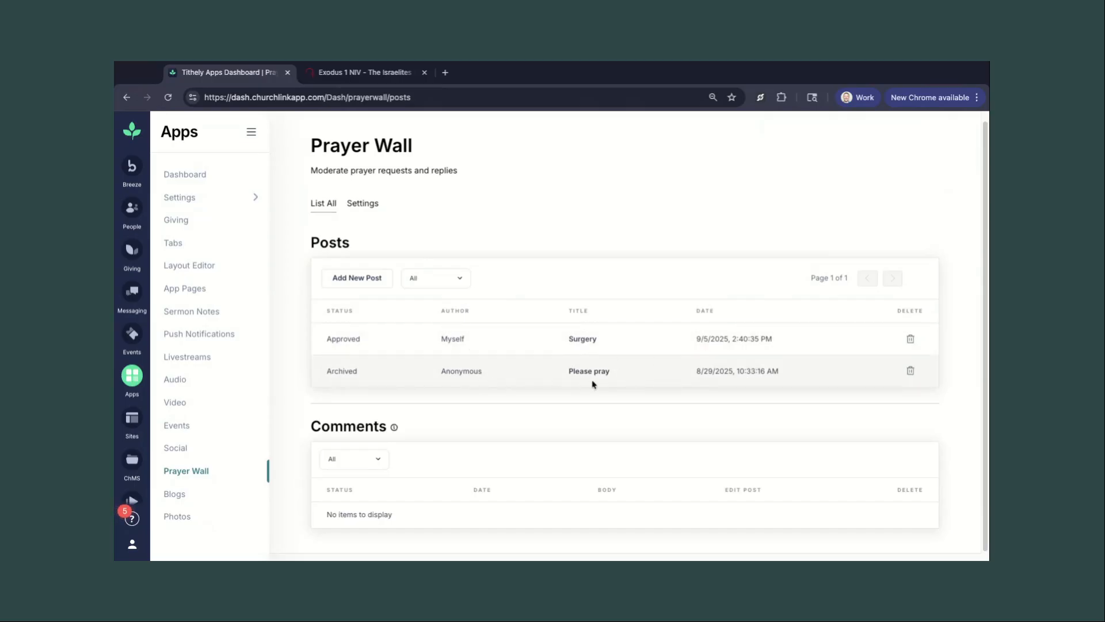
{"action": "left_click", "coordinate": [367, 277]}
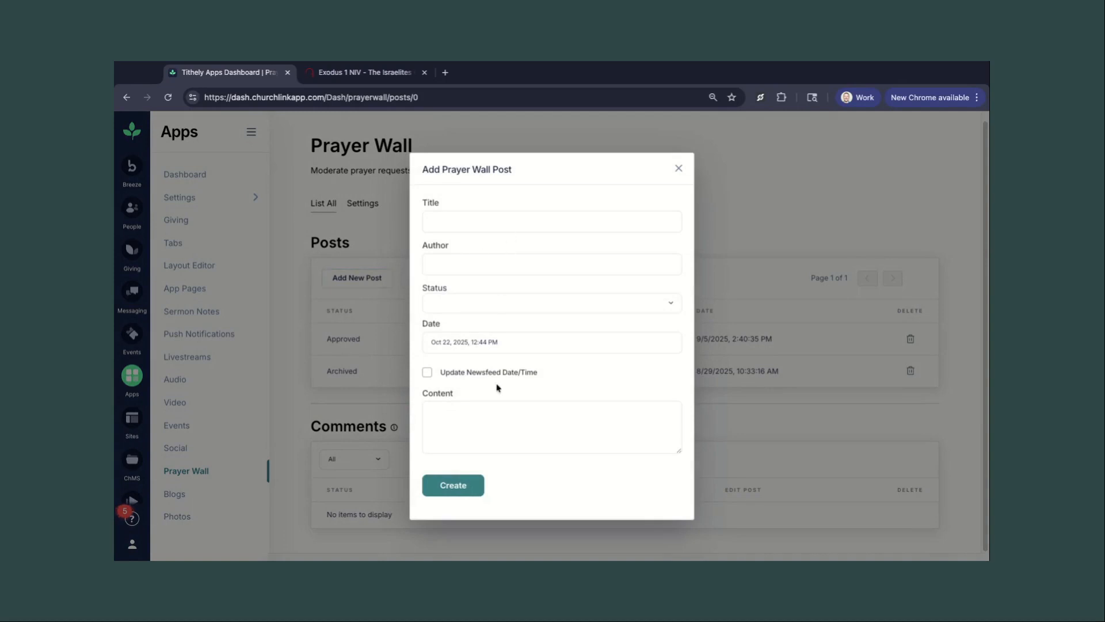
{"action": "left_click", "coordinate": [678, 170]}
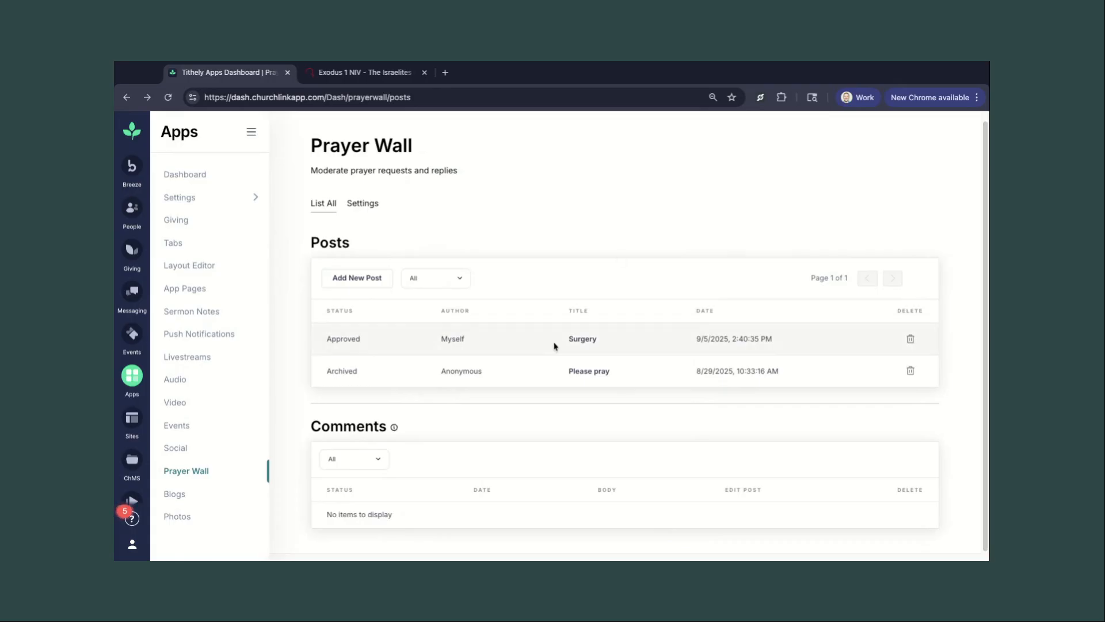
In the Prayer Wall settings, clear the moderator email and choose automatic approval of all posts, and return to the posts list without saving.
{"action": "left_click", "coordinate": [370, 205]}
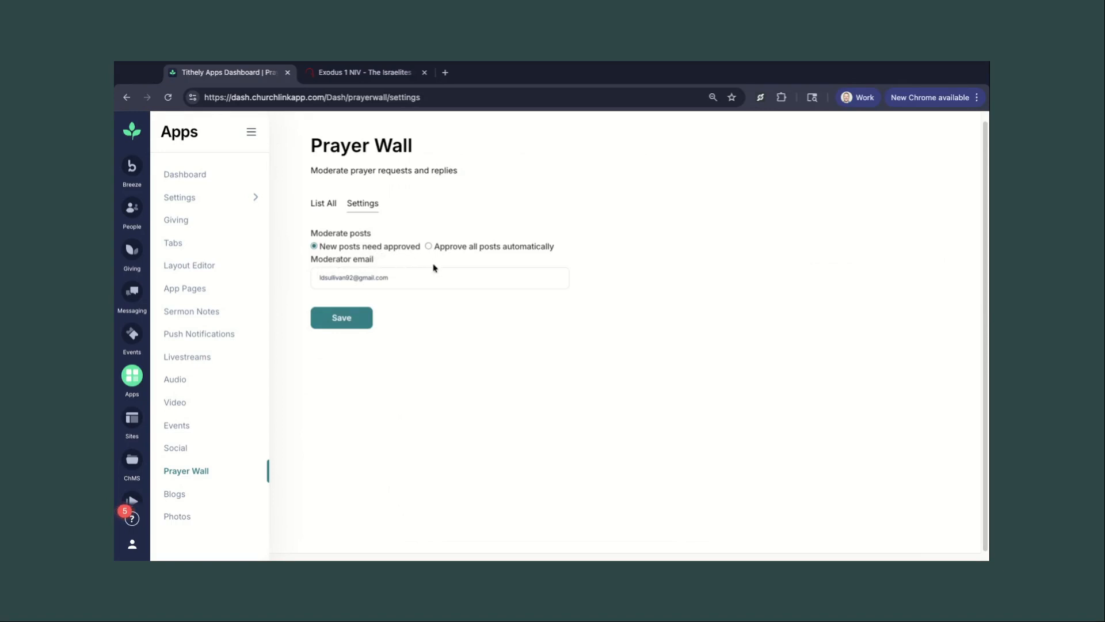
{"action": "triple_click", "coordinate": [400, 277]}
{"action": "key", "text": "BackSpace"}
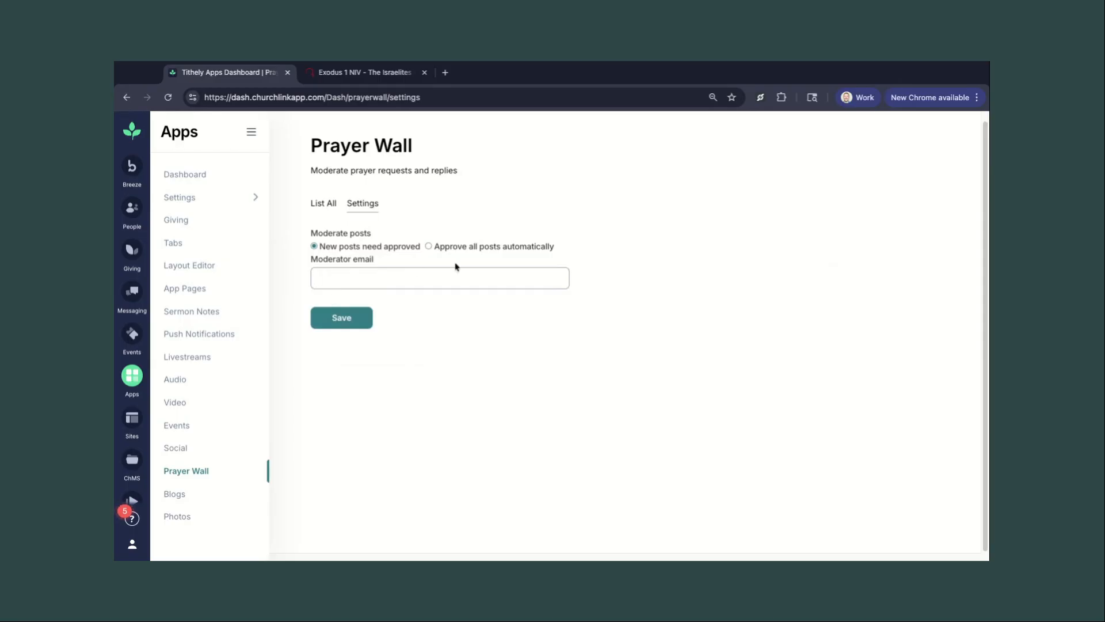
{"action": "left_click", "coordinate": [429, 247]}
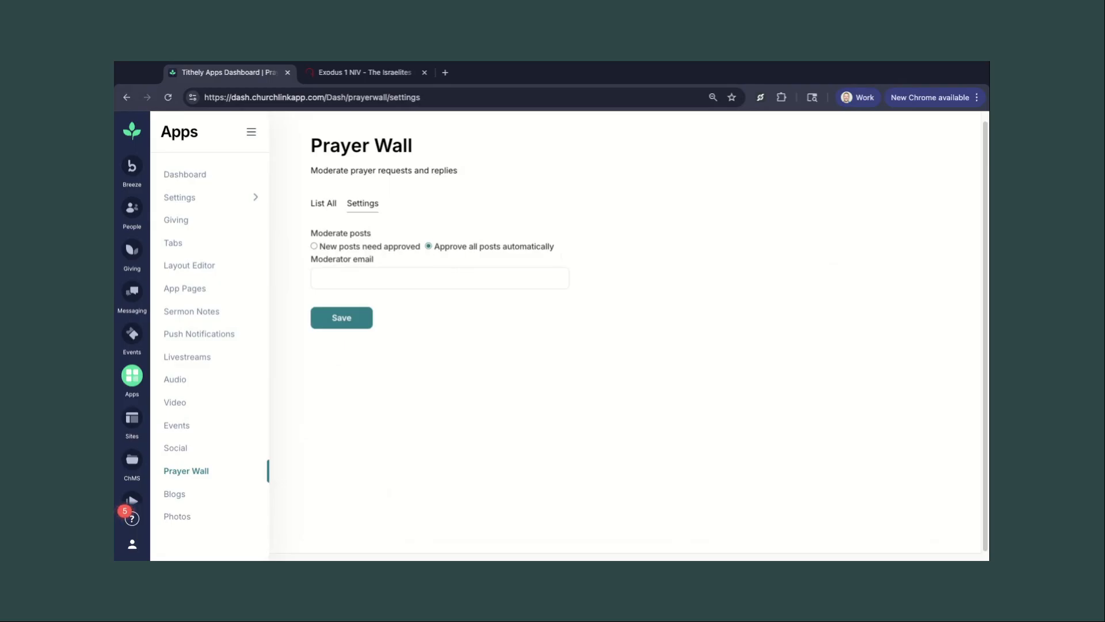
{"action": "left_click", "coordinate": [320, 204]}
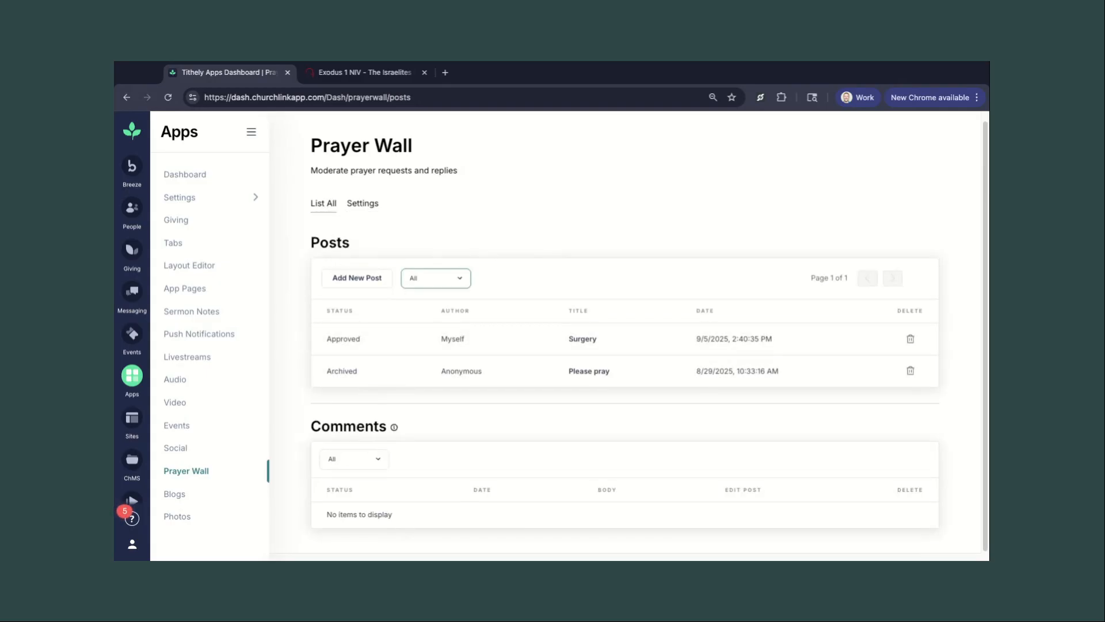
View the blog items and photo albums, review the form for a new photo album, and close it without creating one.
{"action": "left_click", "coordinate": [190, 500]}
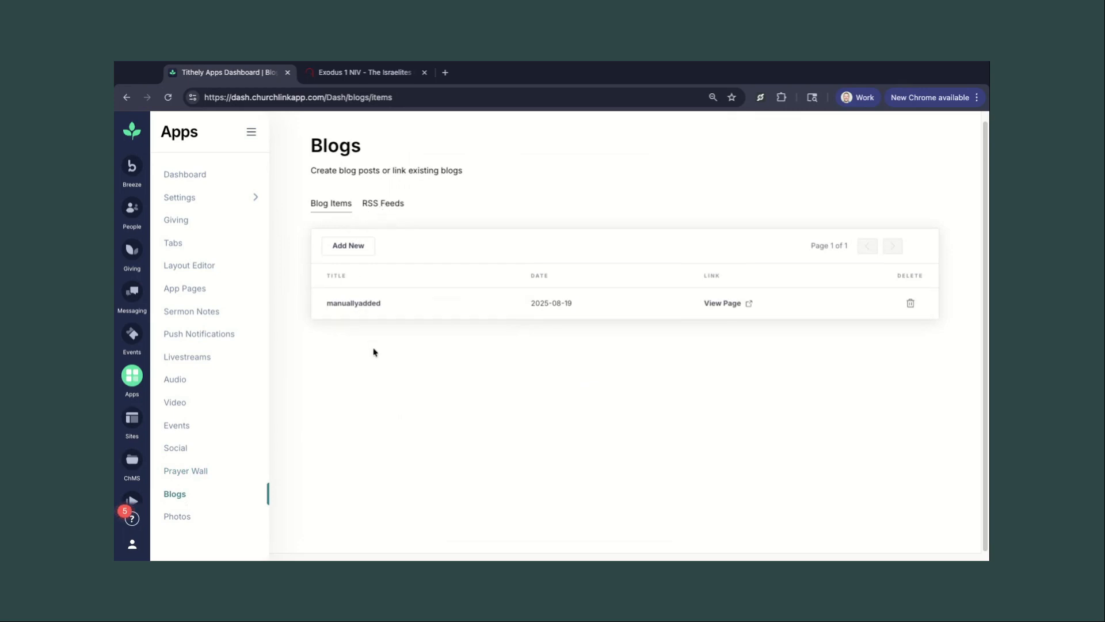
{"action": "left_click", "coordinate": [184, 516]}
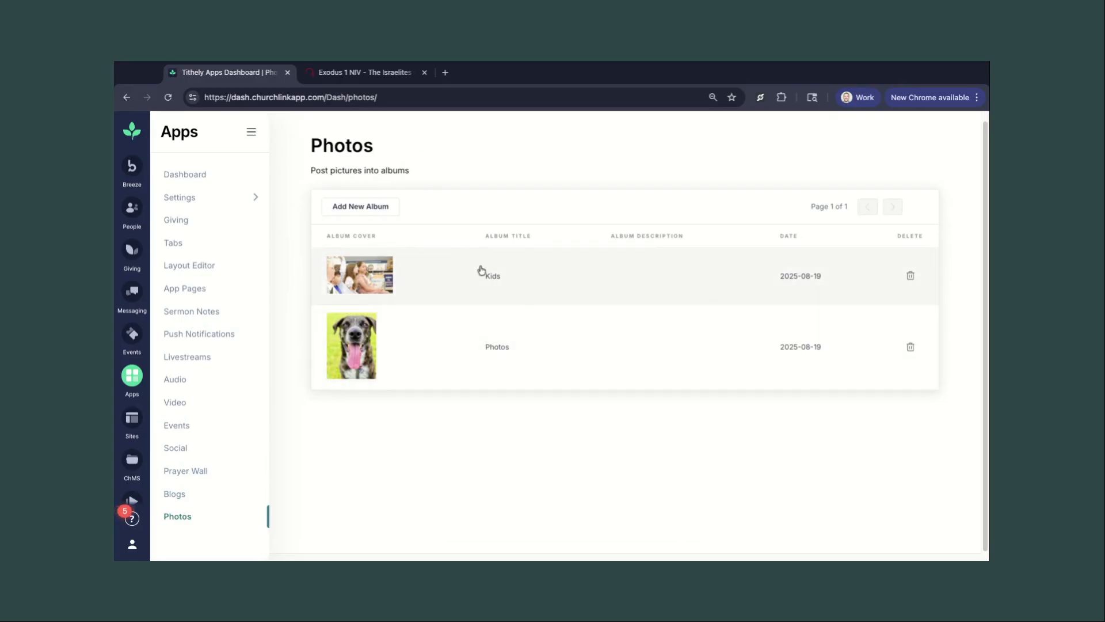
{"action": "left_click", "coordinate": [376, 213]}
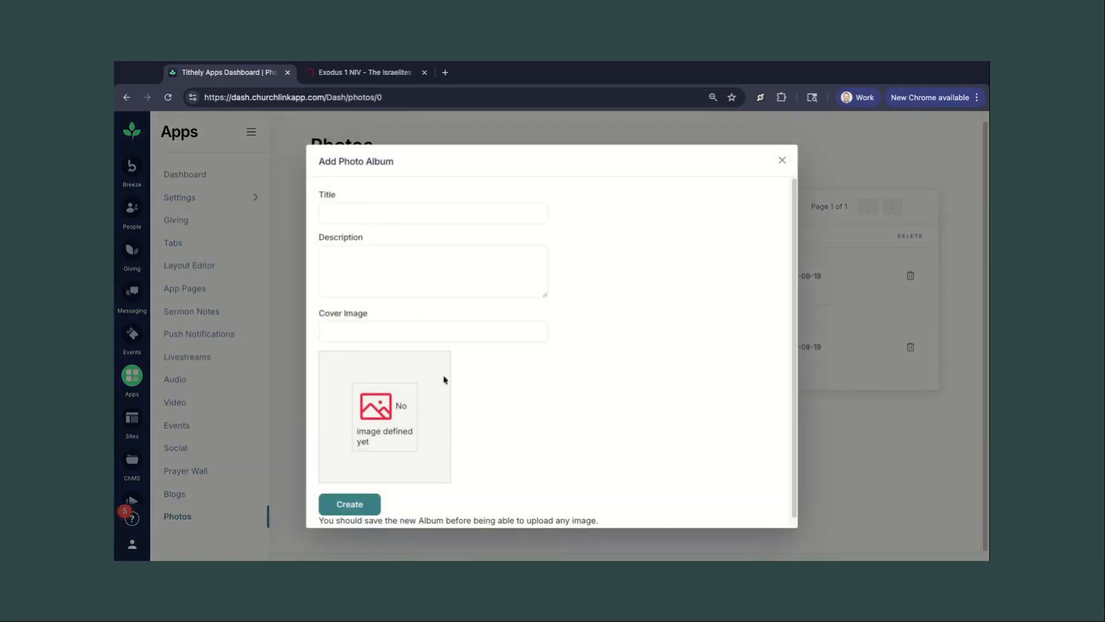
{"action": "scroll", "coordinate": [397, 420], "scroll_direction": "down", "scroll_amount": 1}
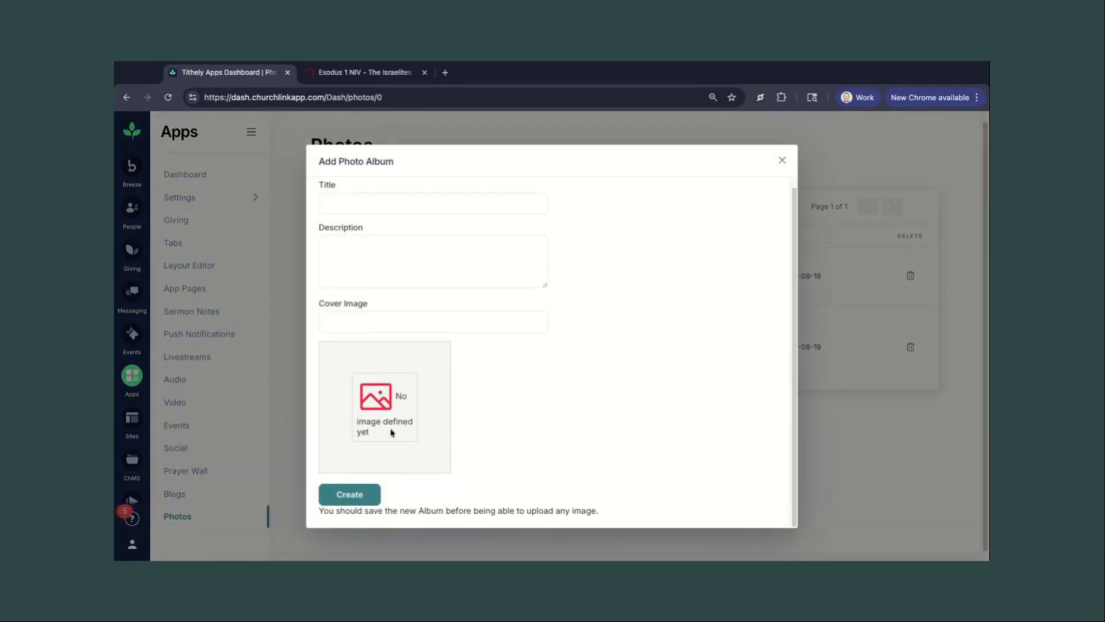
{"action": "left_click", "coordinate": [781, 162]}
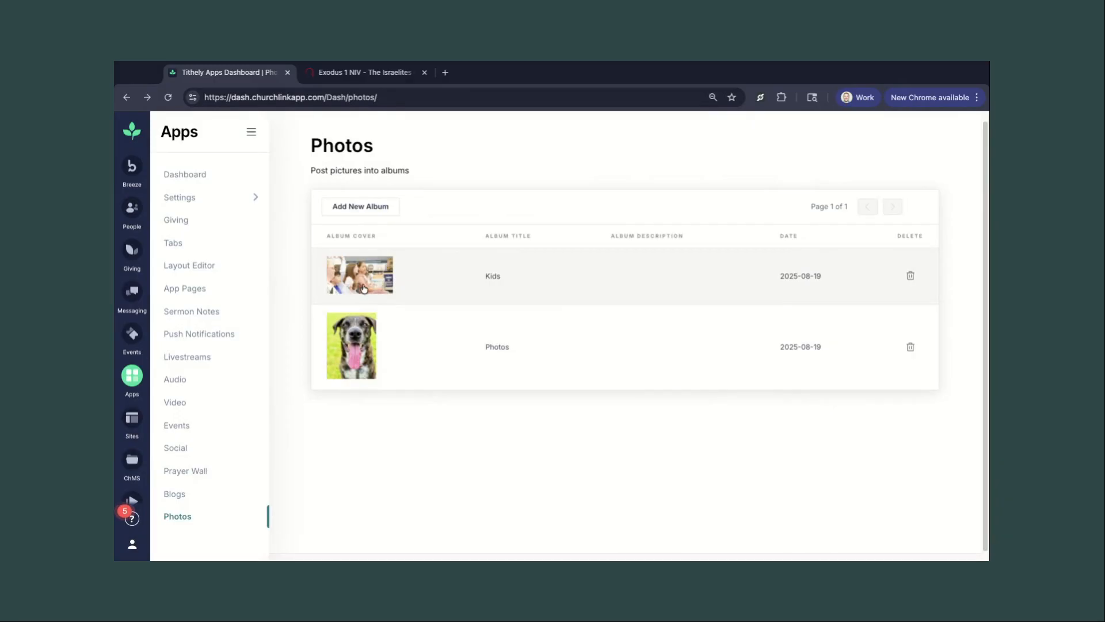
Set the Kids Church picture as the cover of the Kids photo album and close the album.
{"action": "left_click", "coordinate": [363, 289]}
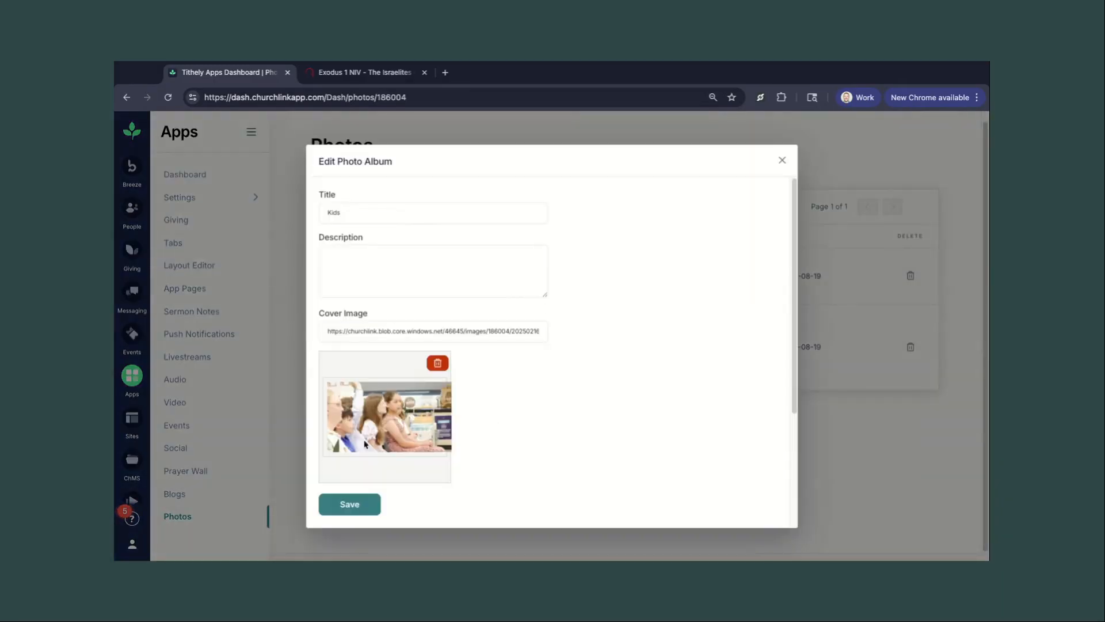
{"action": "scroll", "coordinate": [387, 455], "scroll_direction": "down", "scroll_amount": 3}
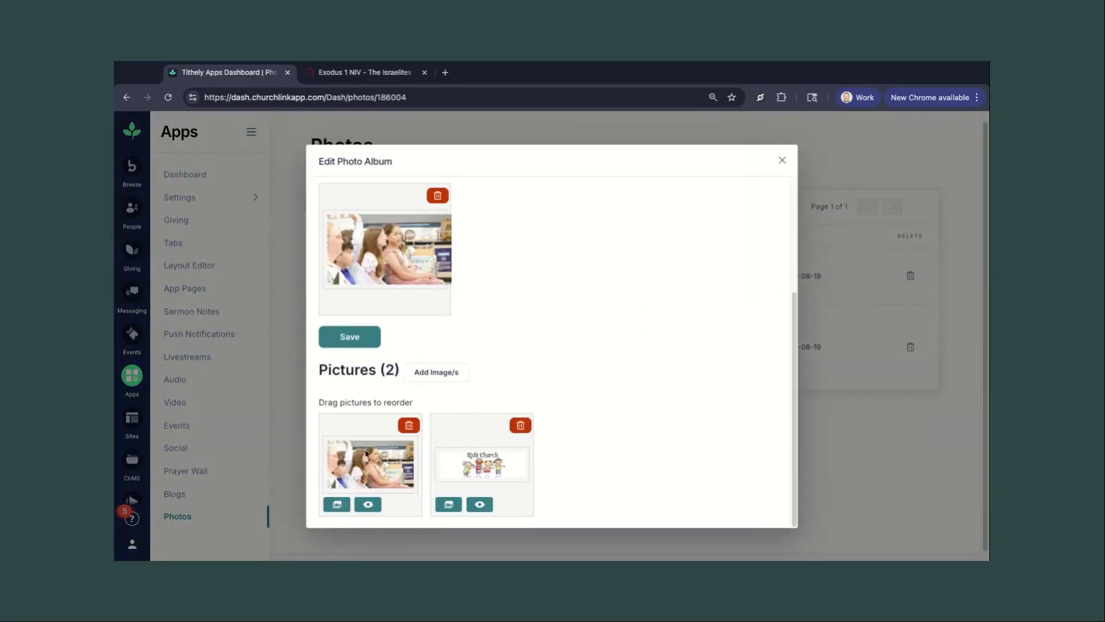
{"action": "left_click", "coordinate": [439, 373]}
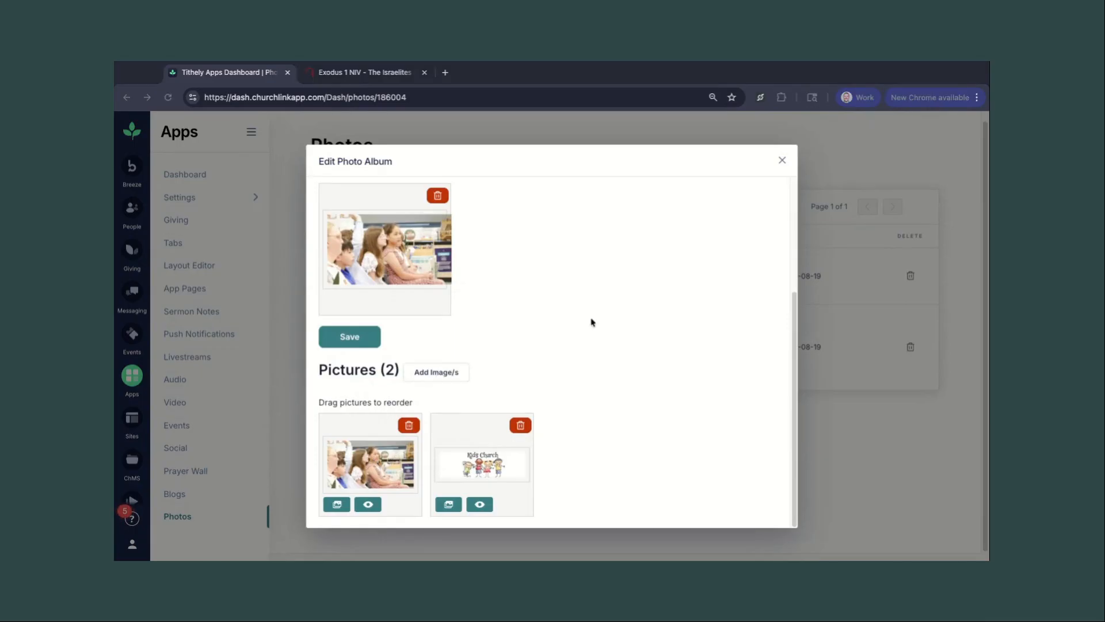
{"action": "left_click", "coordinate": [622, 413]}
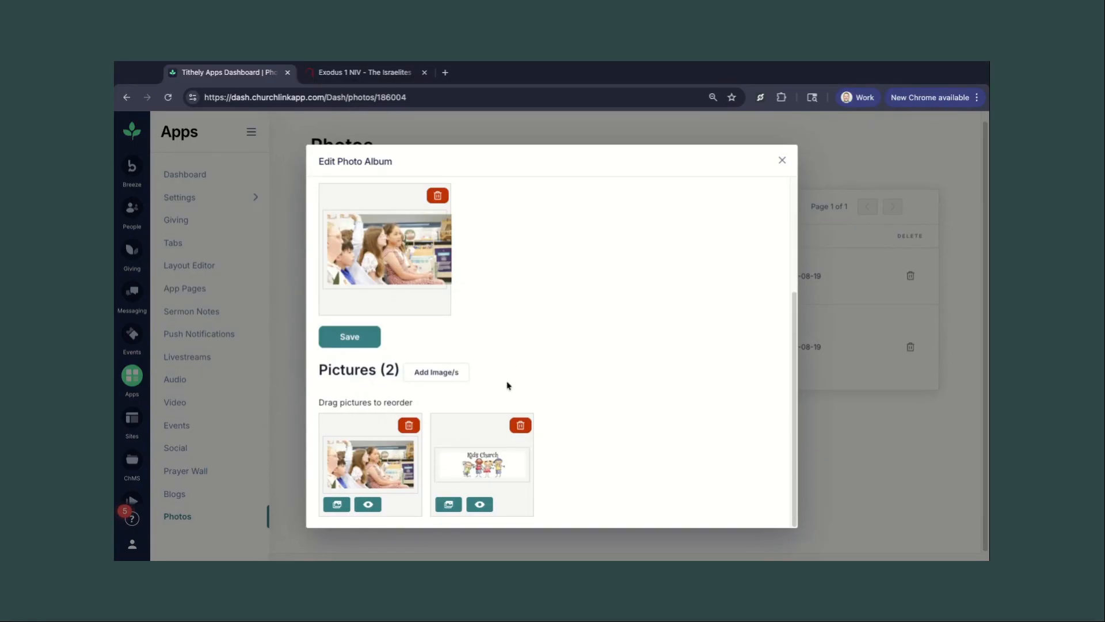
{"action": "left_click", "coordinate": [445, 505]}
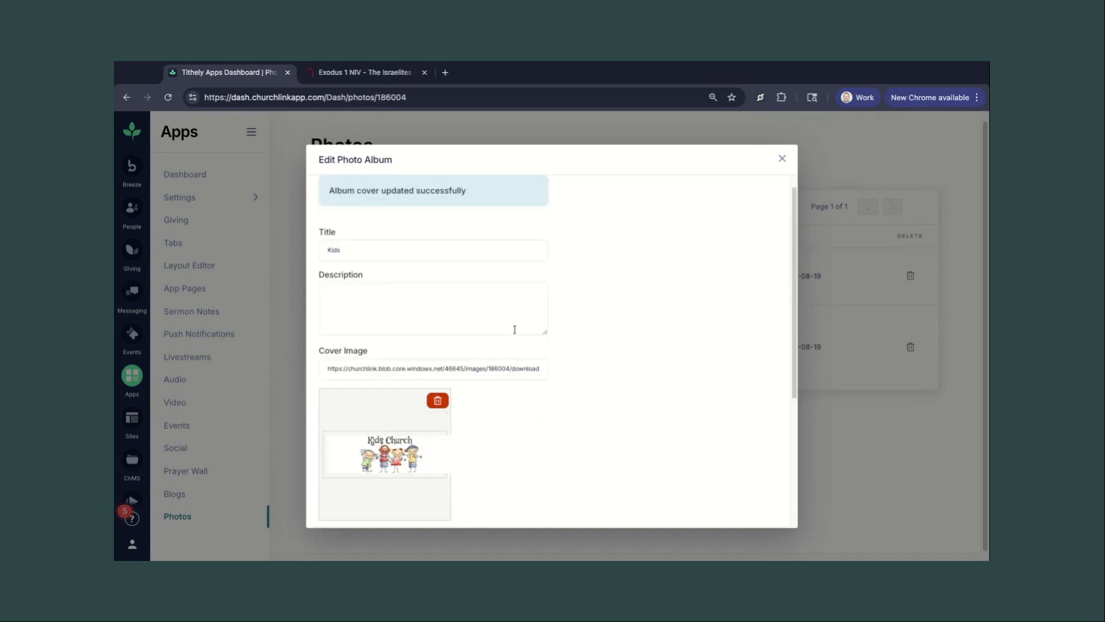
{"action": "scroll", "coordinate": [541, 403], "scroll_direction": "down", "scroll_amount": 4}
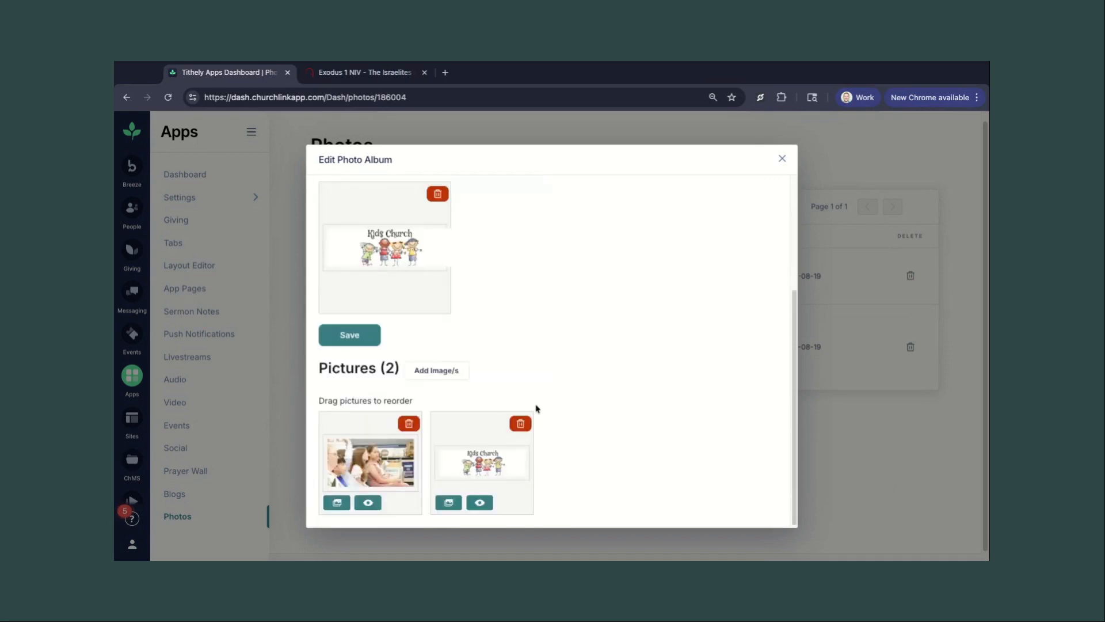
{"action": "left_click", "coordinate": [782, 158]}
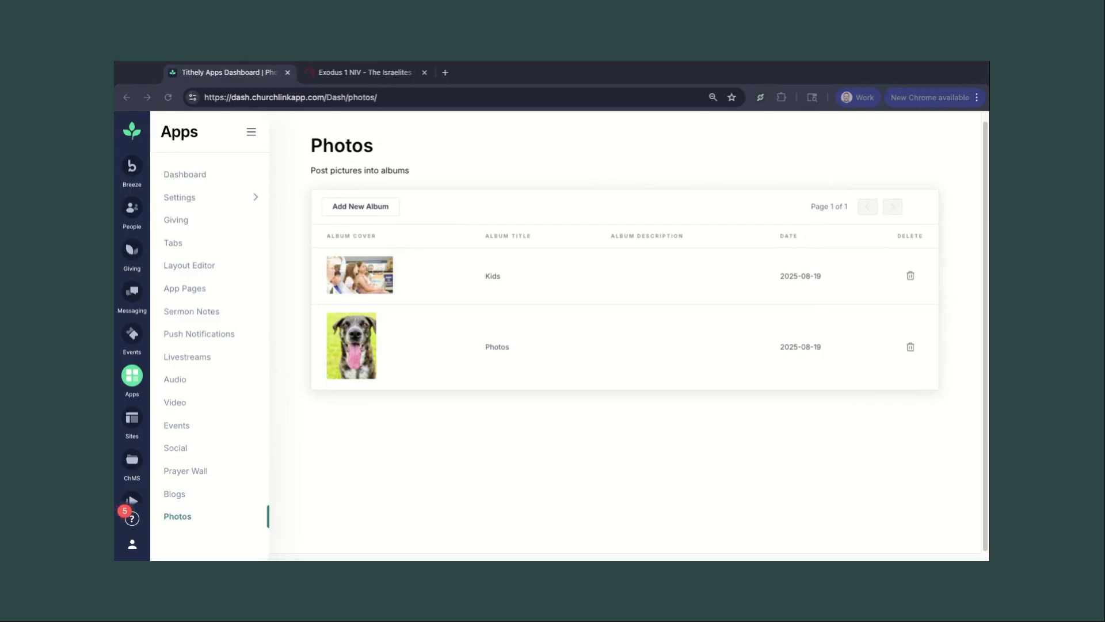
Open the form for a new livestream, compare the Tithe.ly Site and Tithe.ly App sources, and review the latter's schedule, video URL and chat options.
{"action": "left_click", "coordinate": [216, 360]}
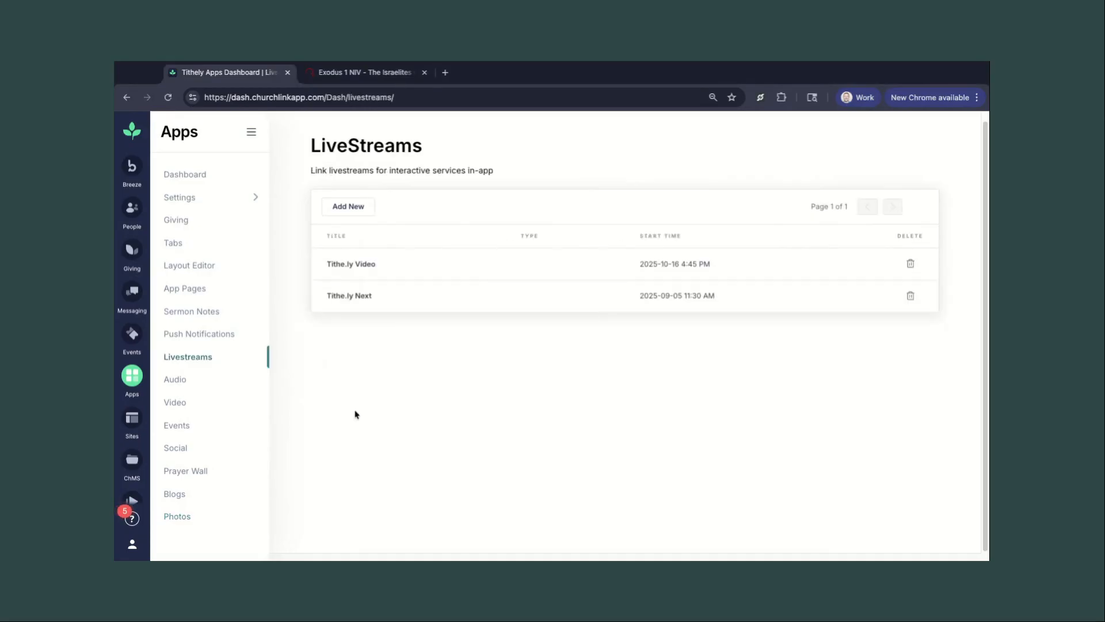
{"action": "left_click", "coordinate": [360, 211]}
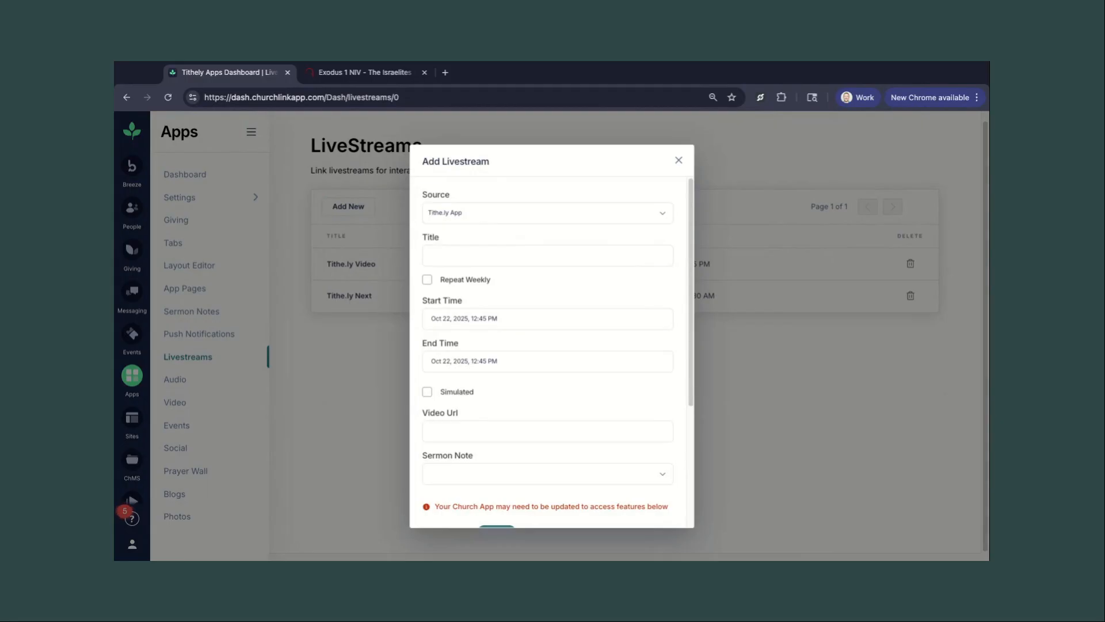
{"action": "left_click", "coordinate": [514, 232]}
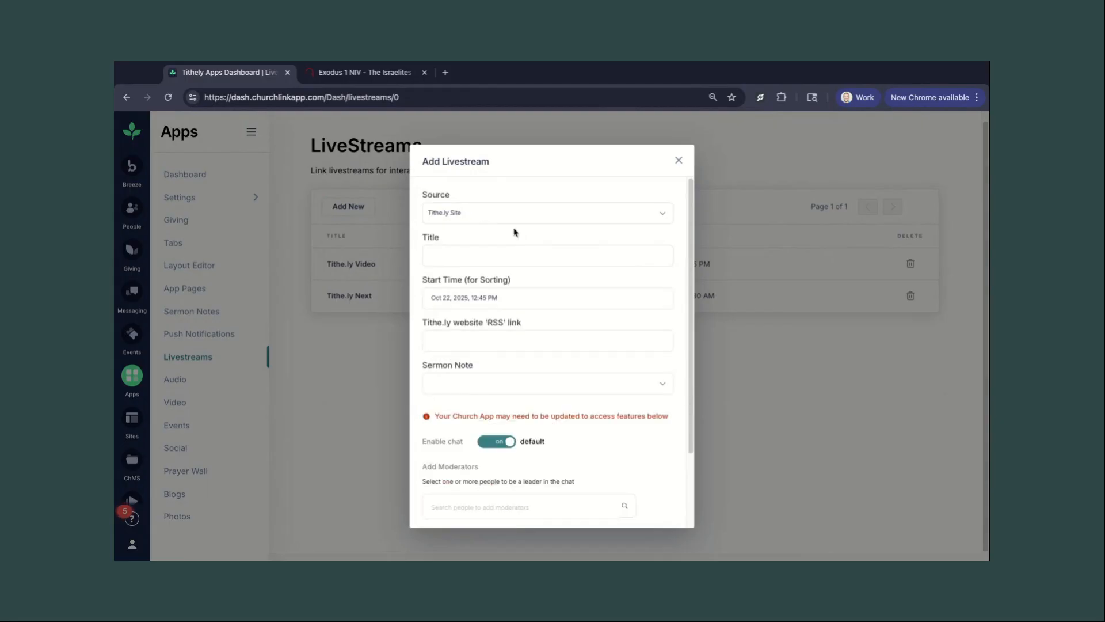
{"action": "left_click", "coordinate": [462, 216]}
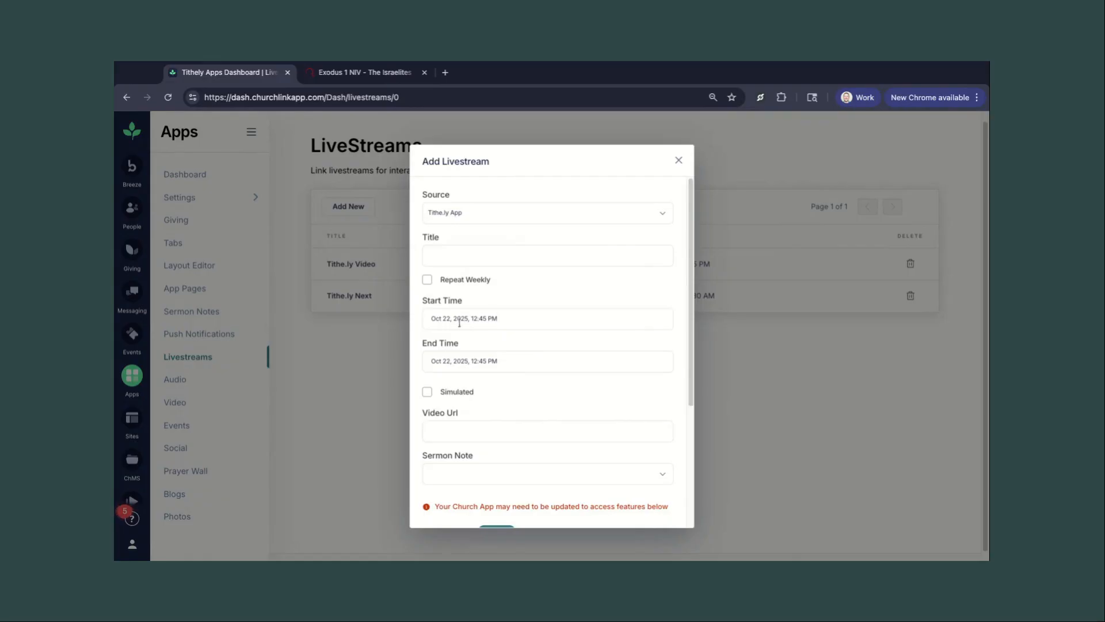
{"action": "scroll", "coordinate": [484, 397], "scroll_direction": "down", "scroll_amount": 3}
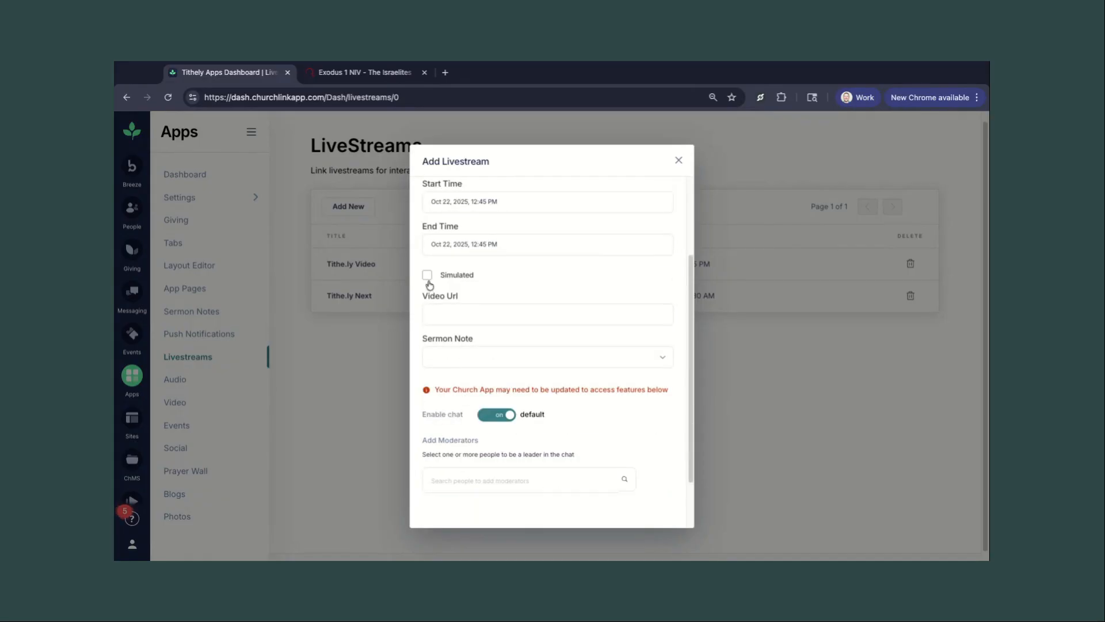
{"action": "left_click", "coordinate": [449, 315]}
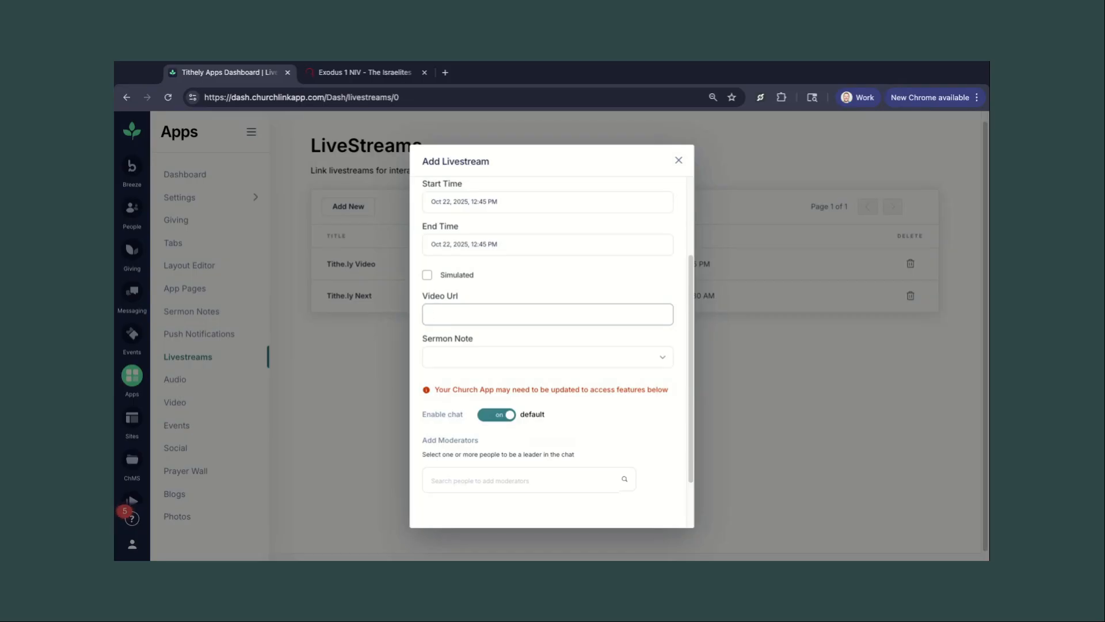
{"action": "key", "text": "super+Tab"}
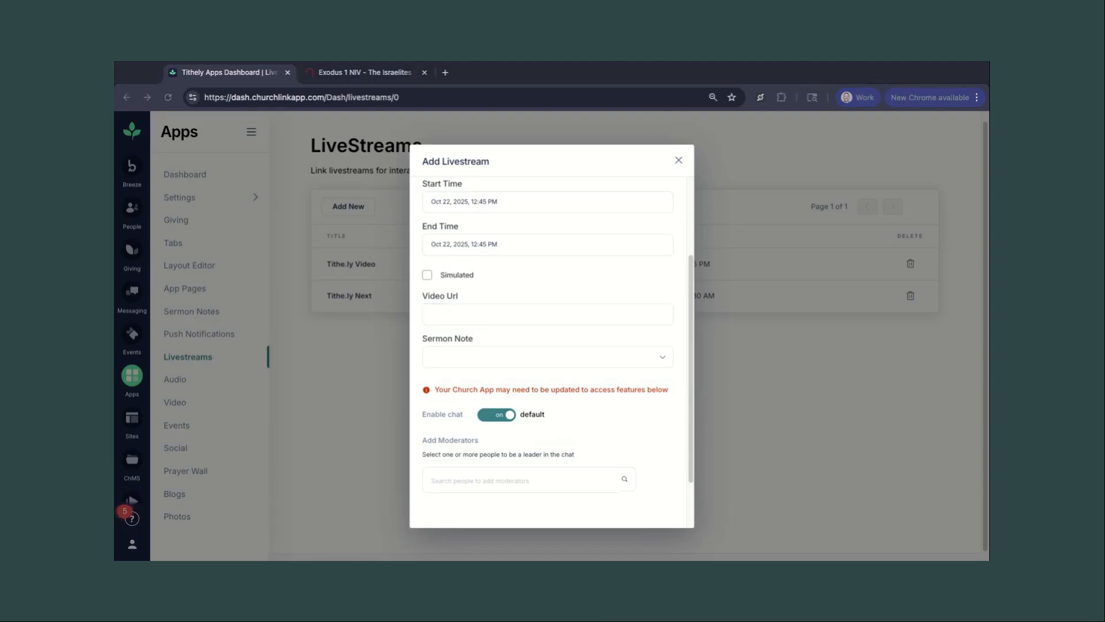